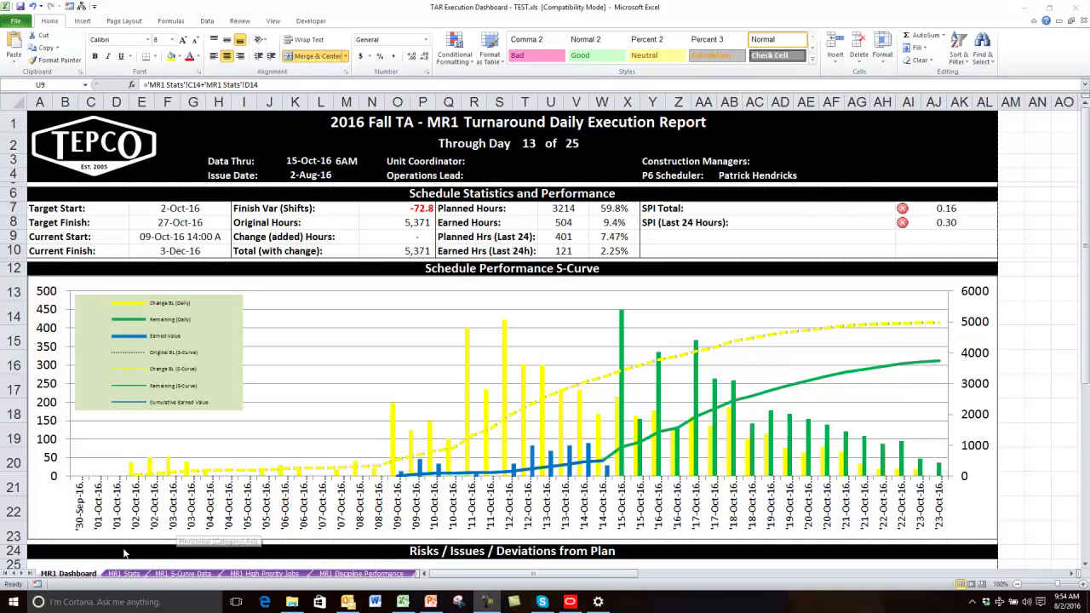
- Review the MR1 Stats, S-Curve Data, High Priority Jobs and Discipline Performance sheets, ending back on the MR1 Dashboard
click(85, 578)
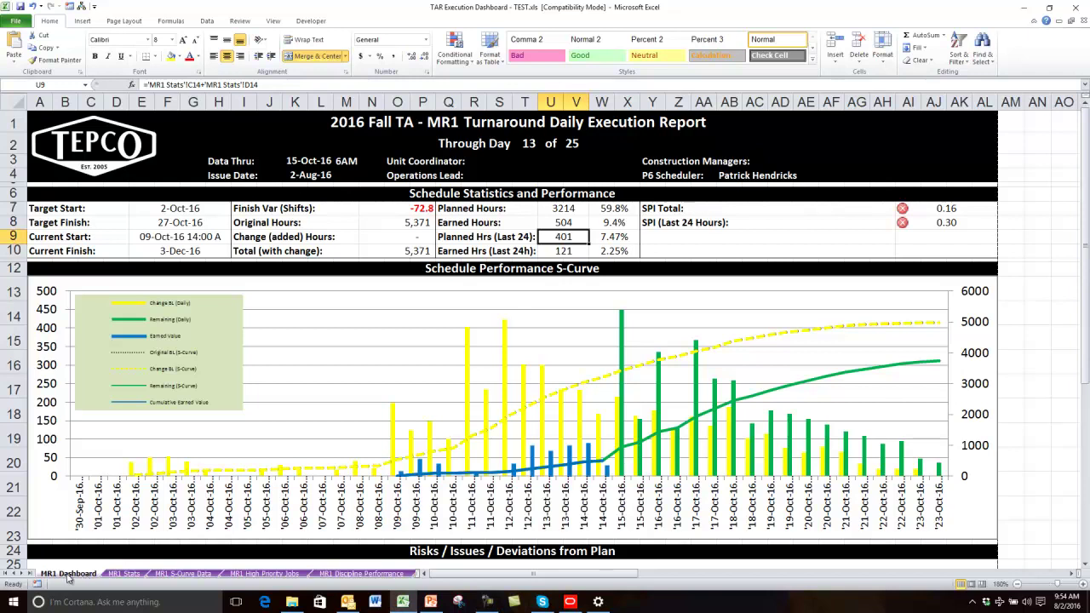
click(132, 576)
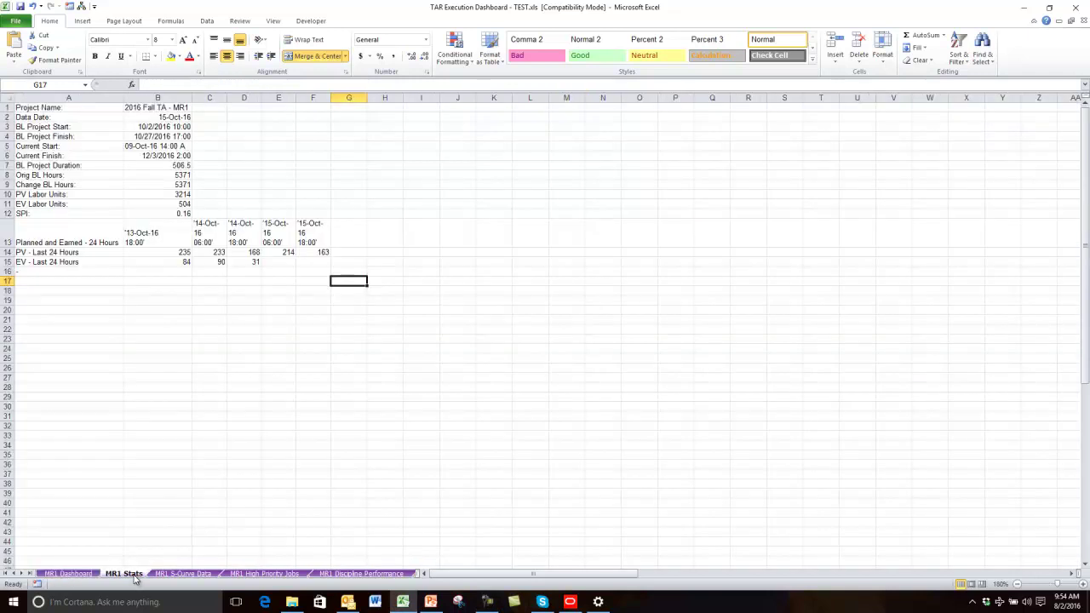
click(183, 574)
click(253, 577)
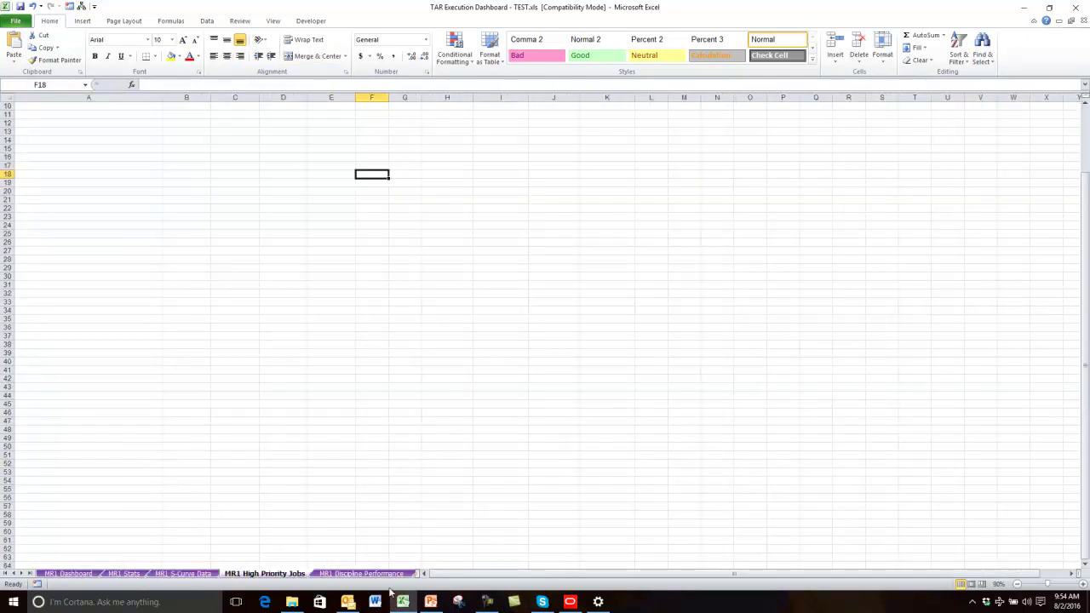
click(378, 576)
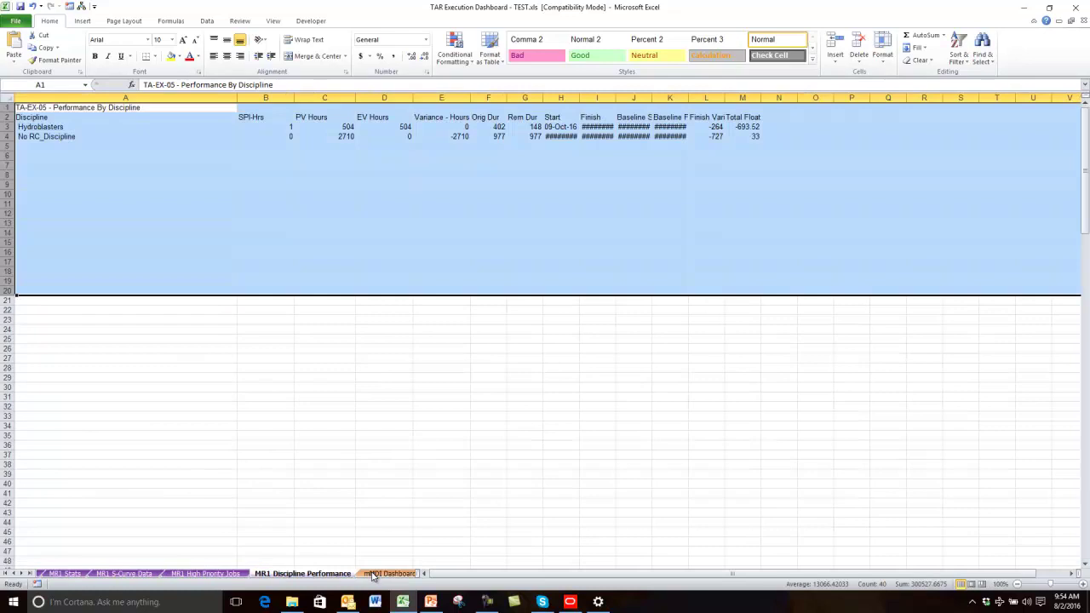
click(75, 575)
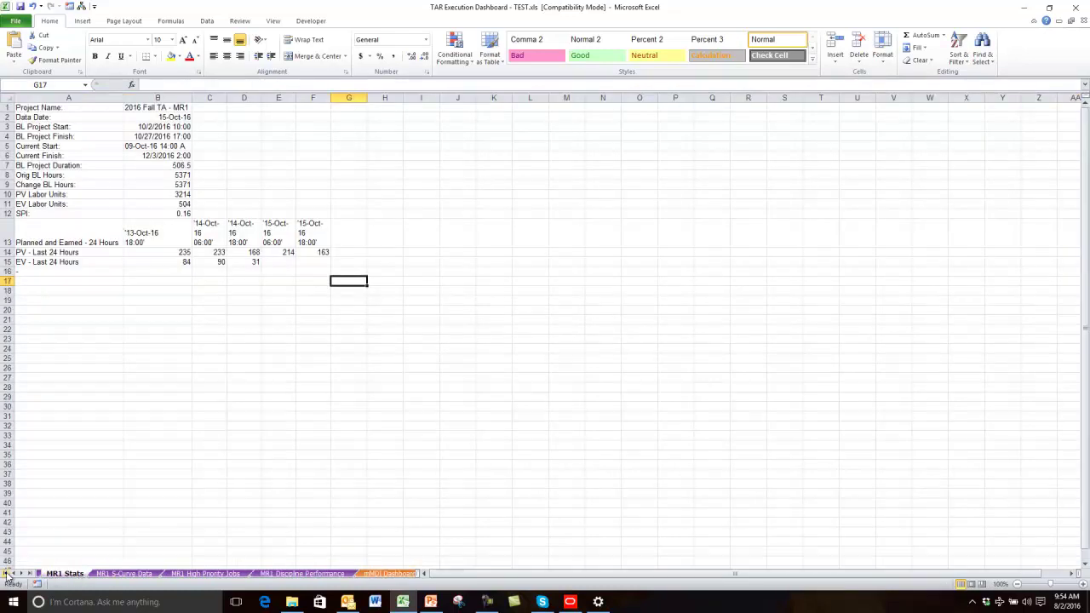
click(6, 573)
click(68, 573)
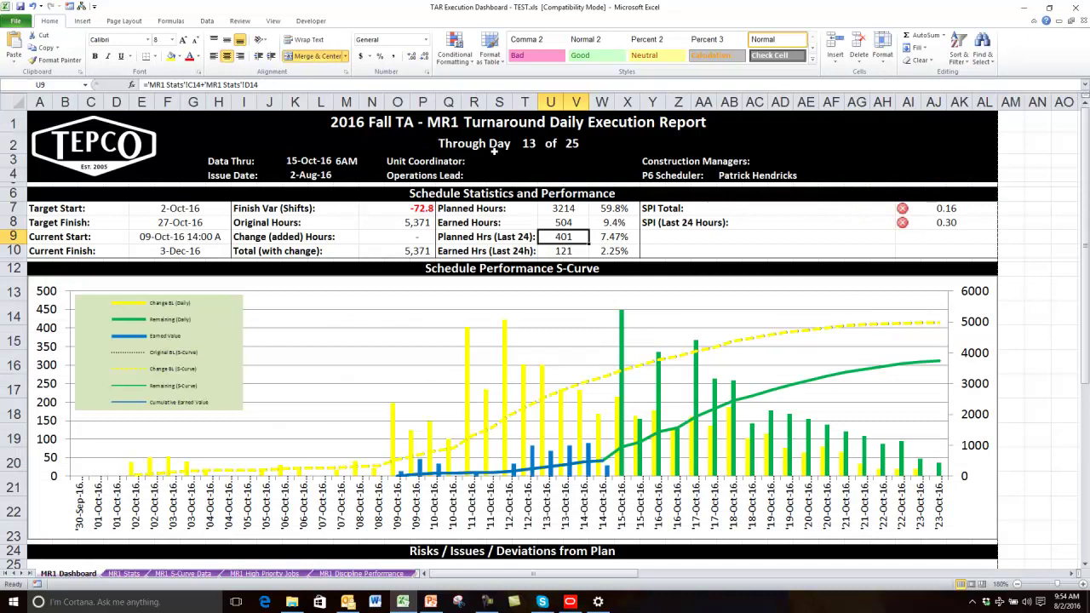
- Trace the dashboard's report title formula in A1 to the project name on the MR1 Stats sheet
click(361, 121)
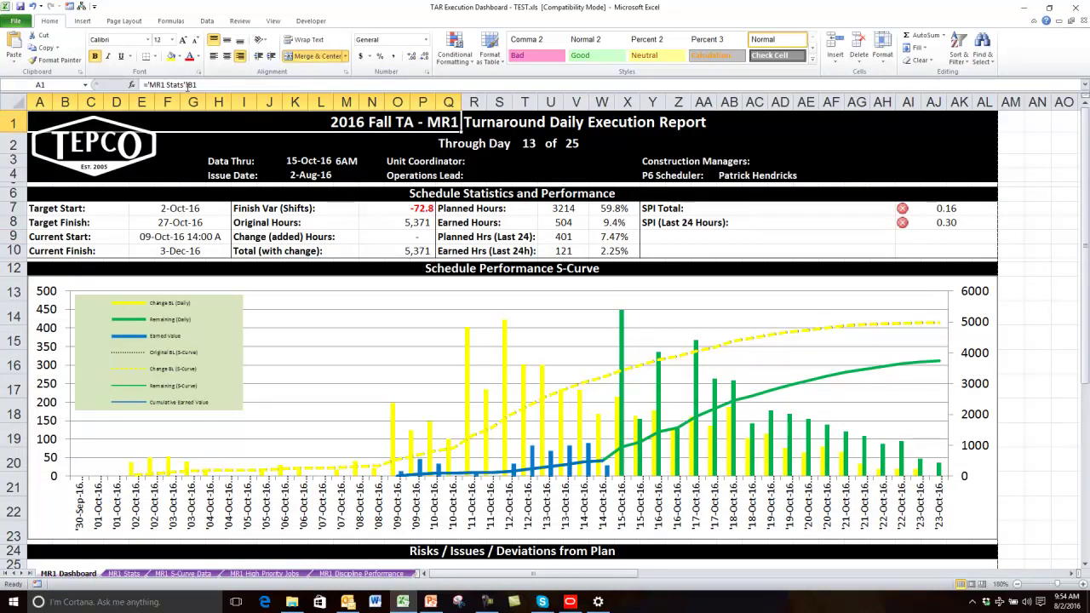
click(123, 574)
click(164, 108)
click(90, 109)
click(147, 108)
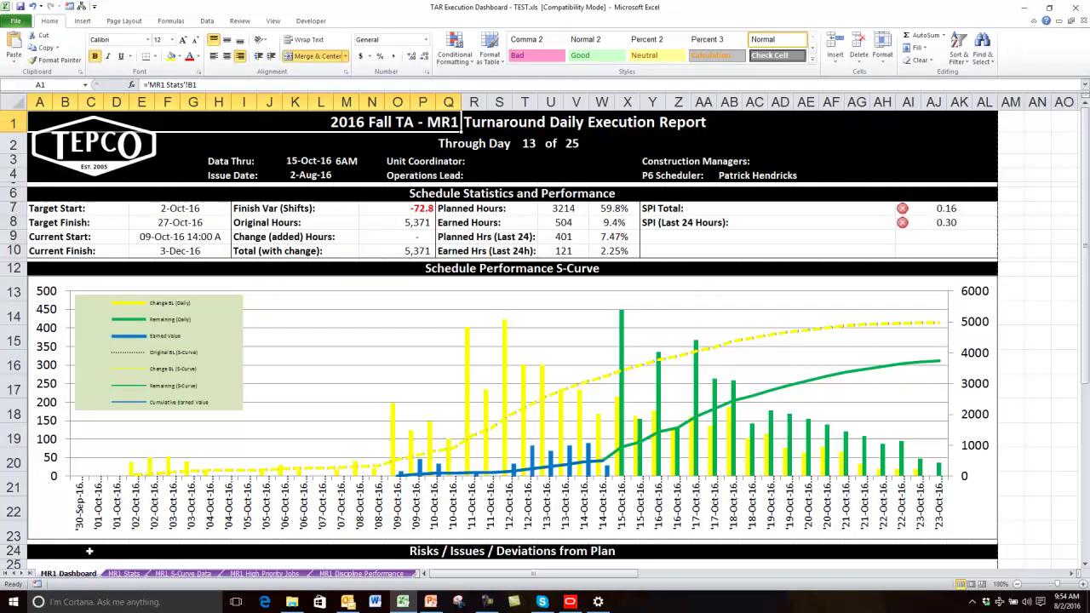
- On the MR1 Dashboard, inspect the elapsed-day formula in the Through Day line and its Data Thru source date
click(81, 573)
click(526, 144)
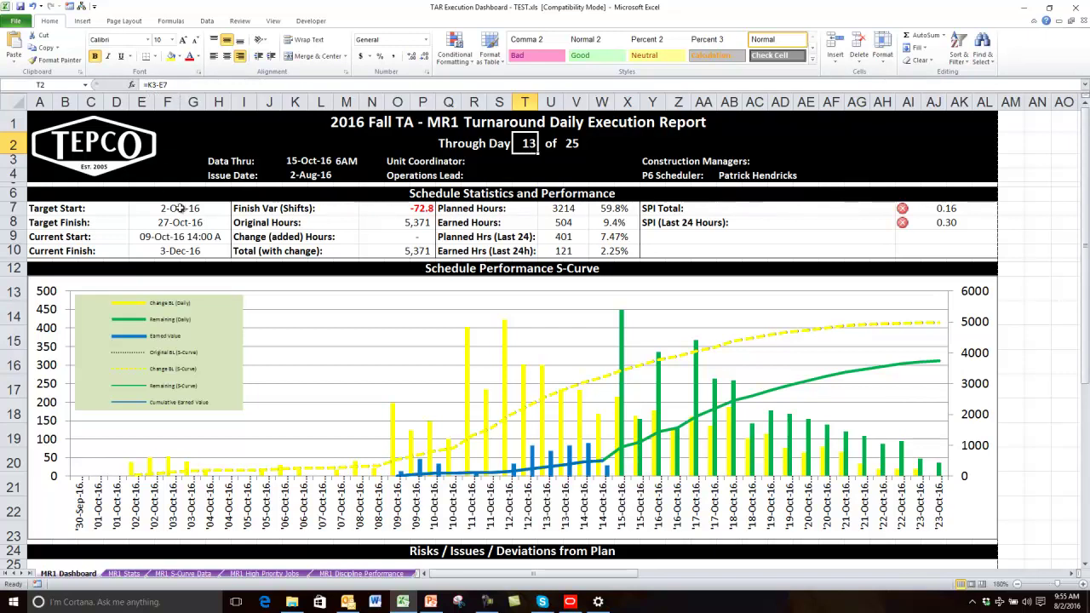
click(312, 160)
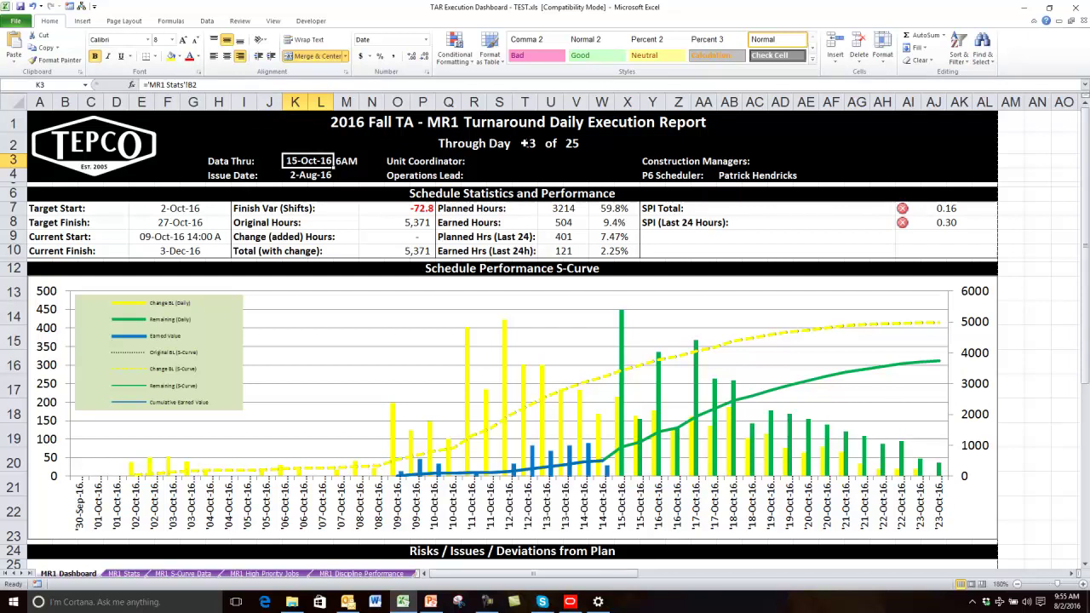
click(528, 143)
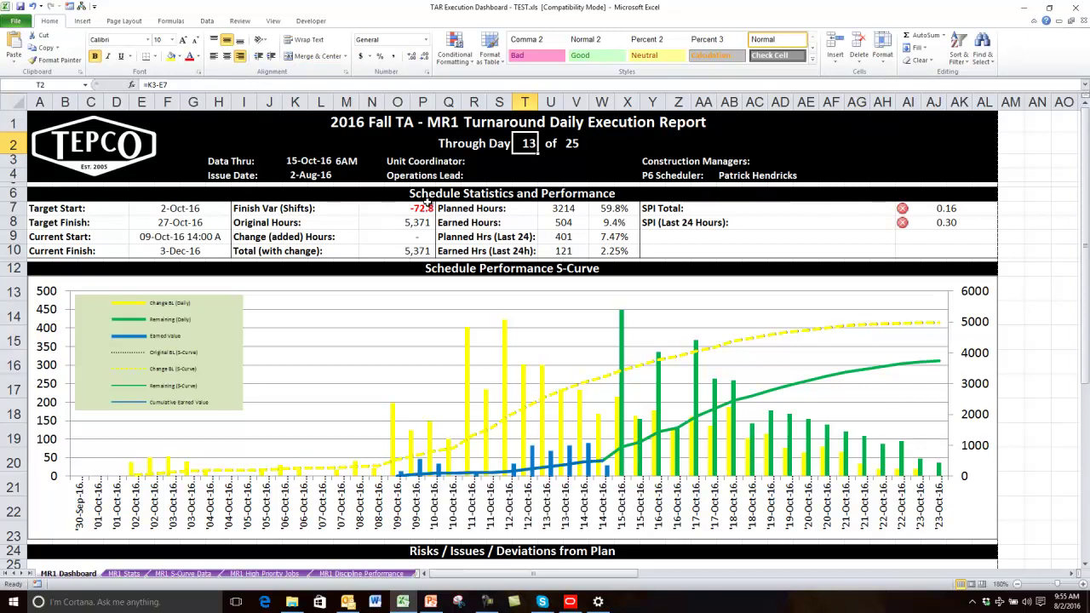
- Inspect the total-day formula in V2 and the Target Start and Target Finish cells it refers to
click(571, 144)
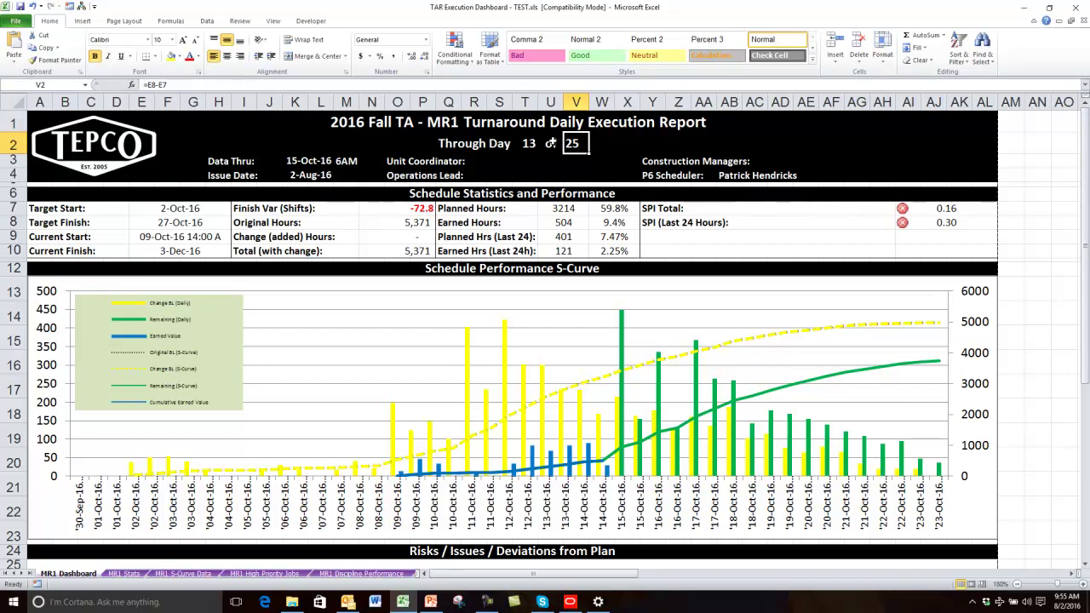
click(182, 223)
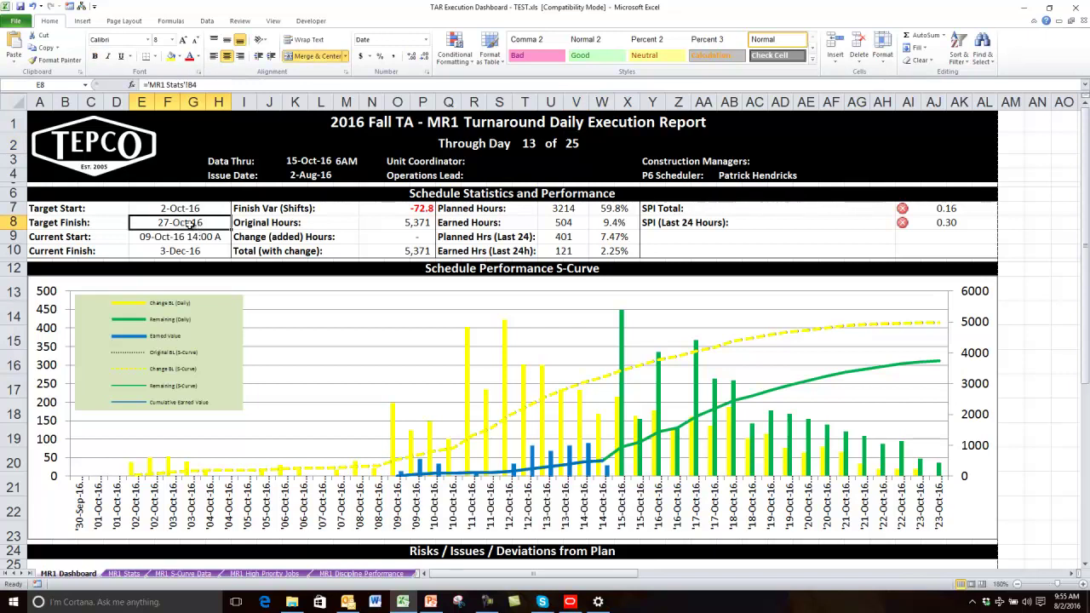
click(213, 206)
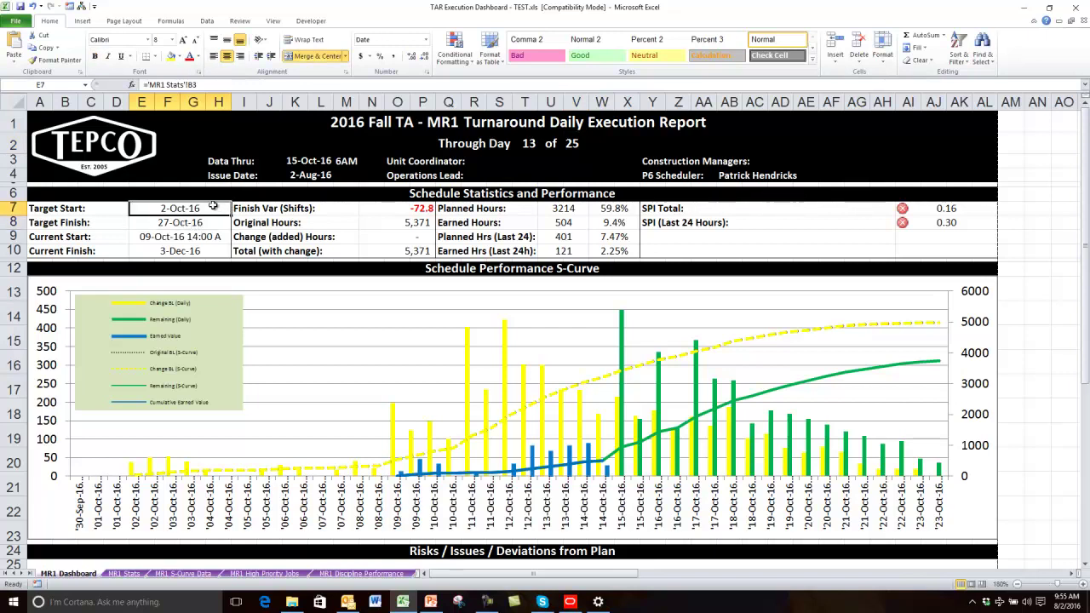
click(573, 143)
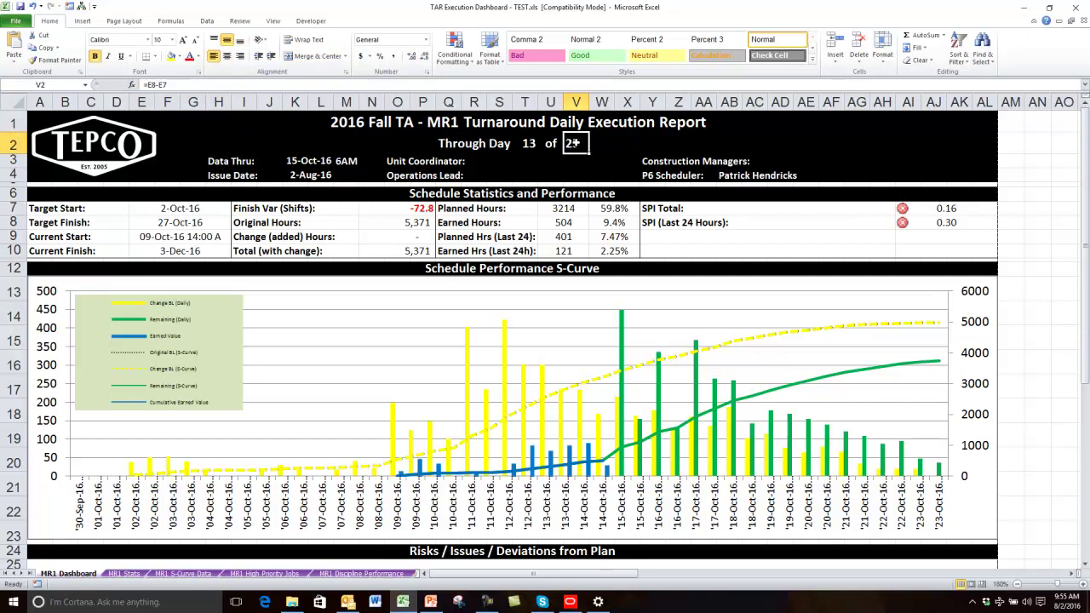
click(205, 223)
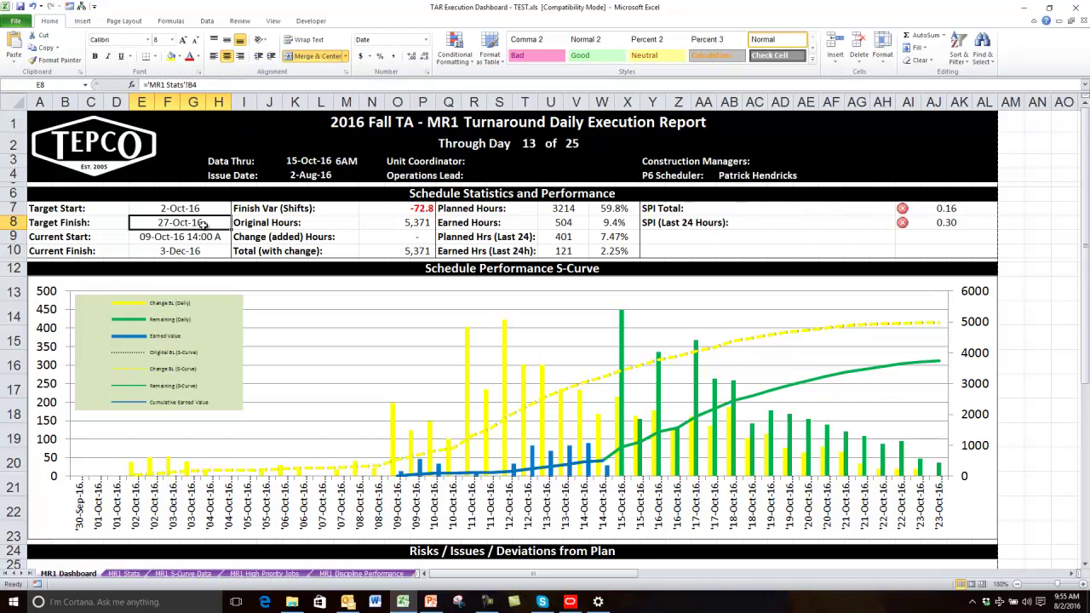
click(194, 208)
click(197, 220)
- Examine the project name, data date and baseline start and finish entries on the MR1 Stats sheet
click(123, 574)
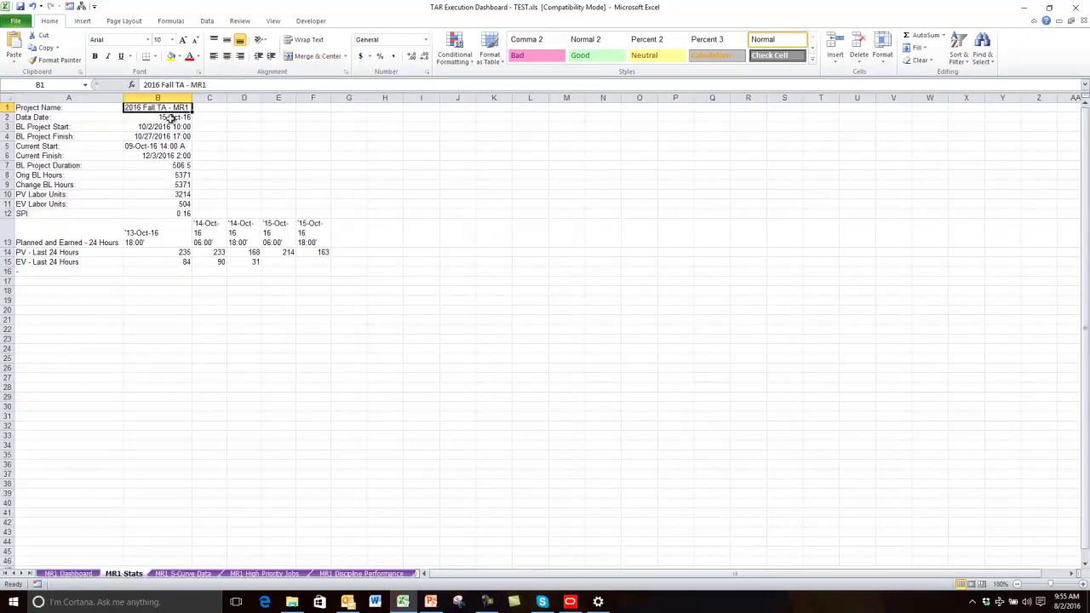
click(40, 125)
click(40, 117)
click(149, 108)
click(155, 118)
click(157, 126)
click(157, 136)
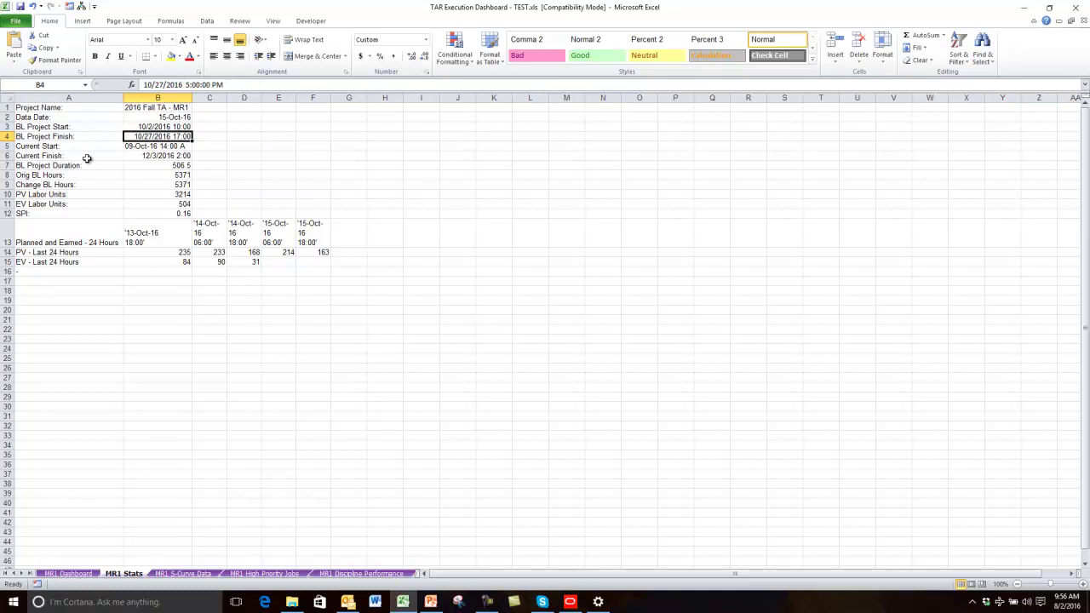
- Examine the baseline project duration and original baseline hours on the MR1 Stats sheet
click(184, 165)
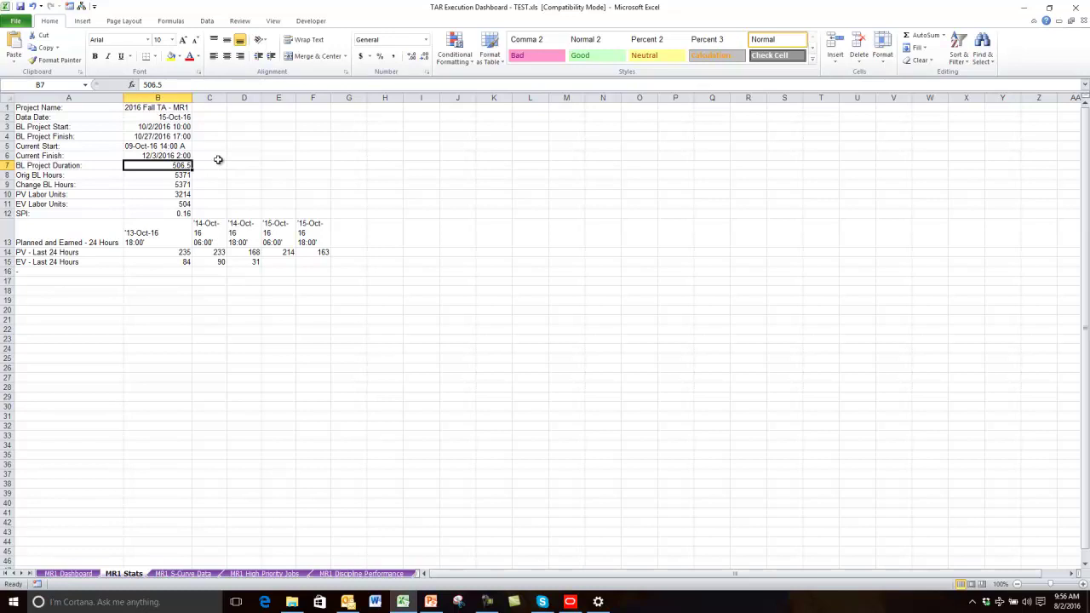
click(79, 178)
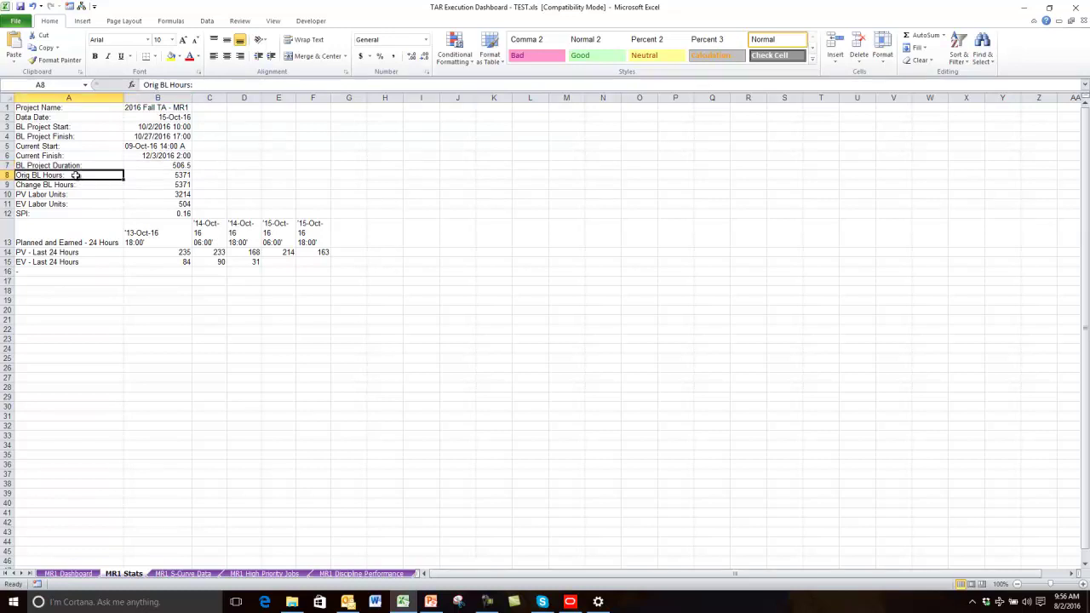
click(174, 176)
click(171, 165)
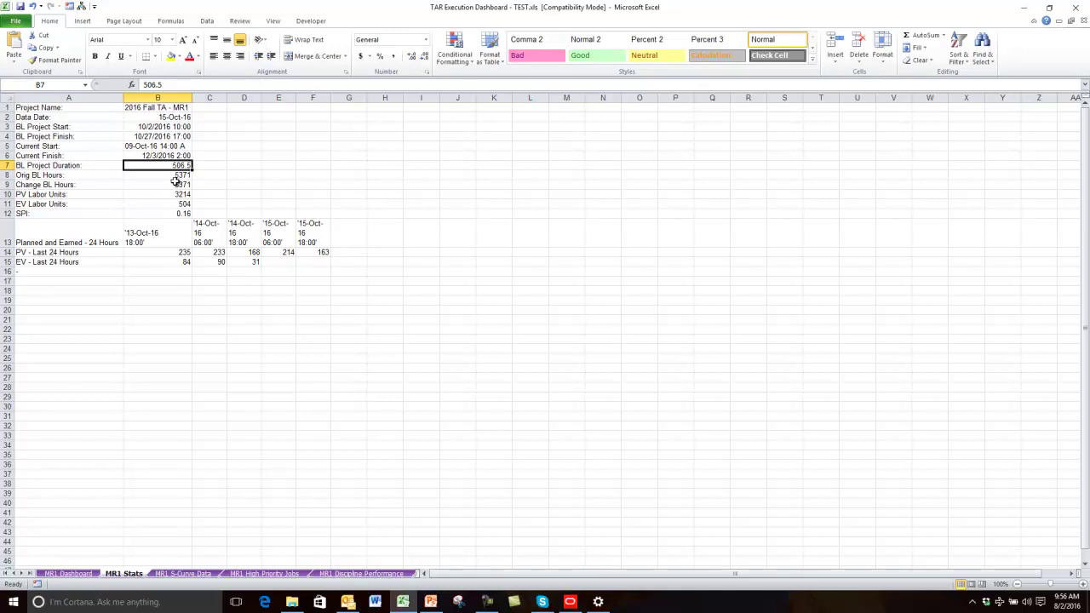
click(172, 177)
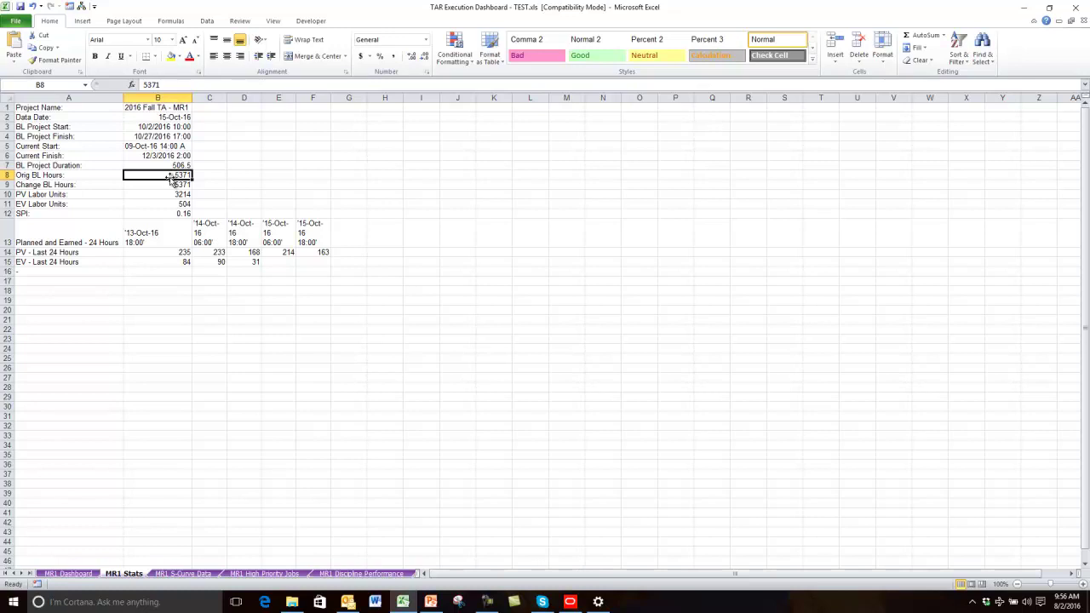
- Examine the change baseline hours, PV and EV labor units, and SPI on the MR1 Stats sheet
click(169, 187)
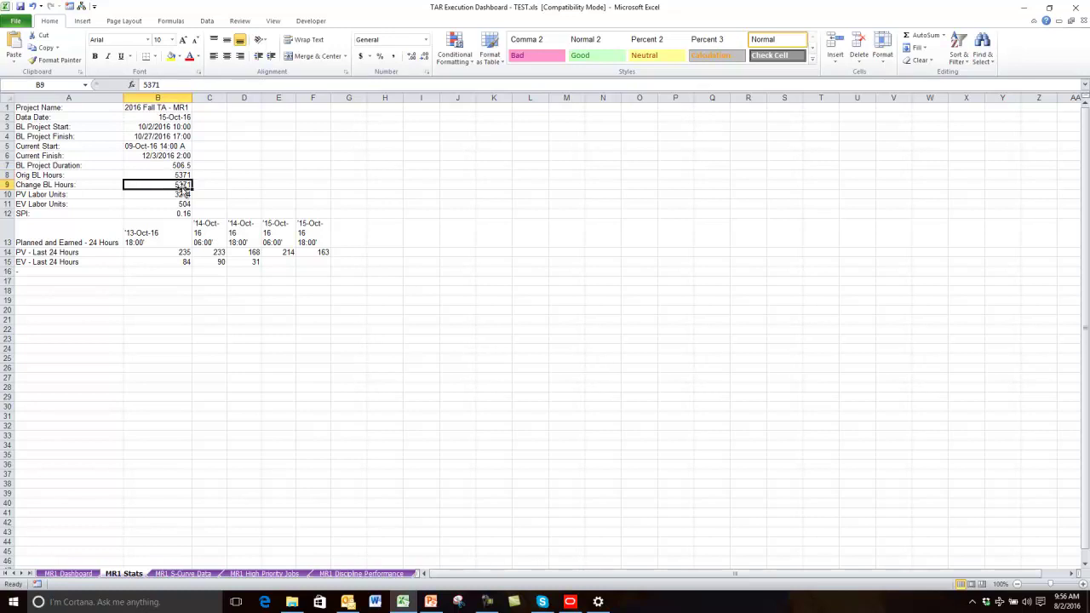
click(185, 196)
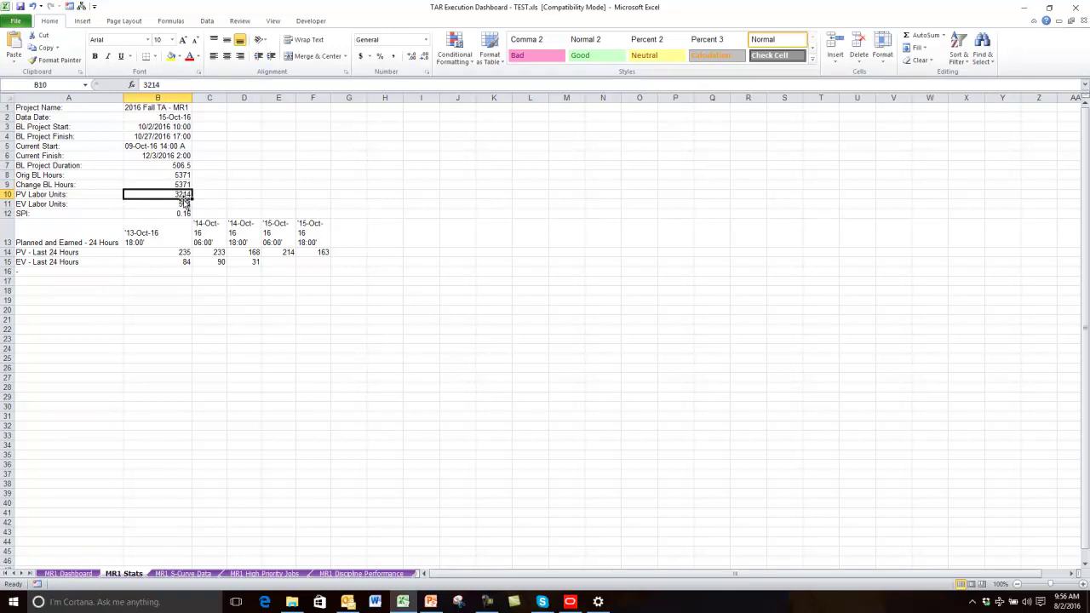
click(184, 206)
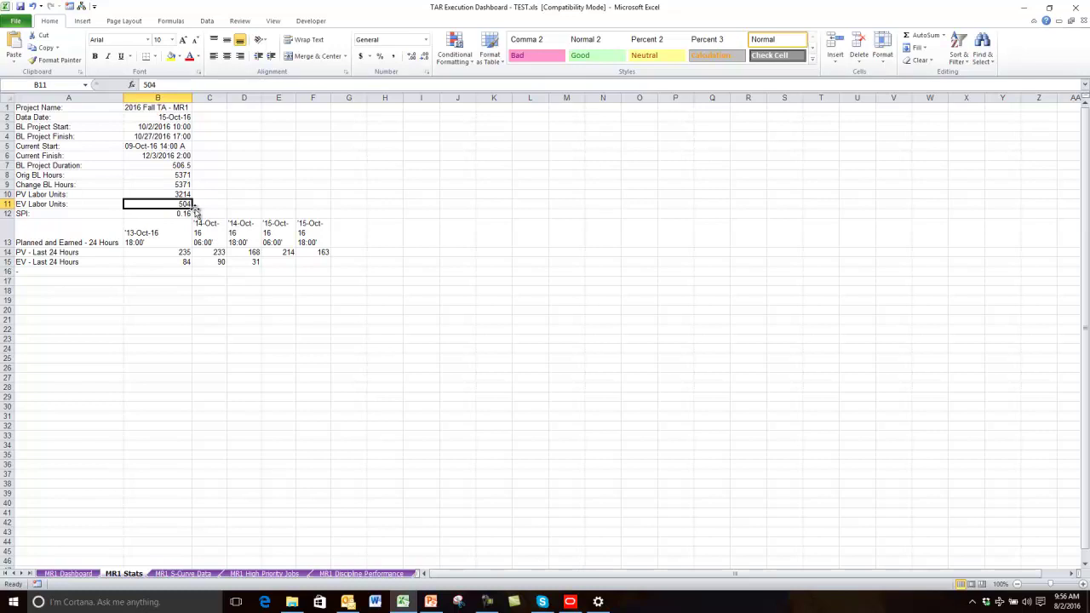
click(185, 215)
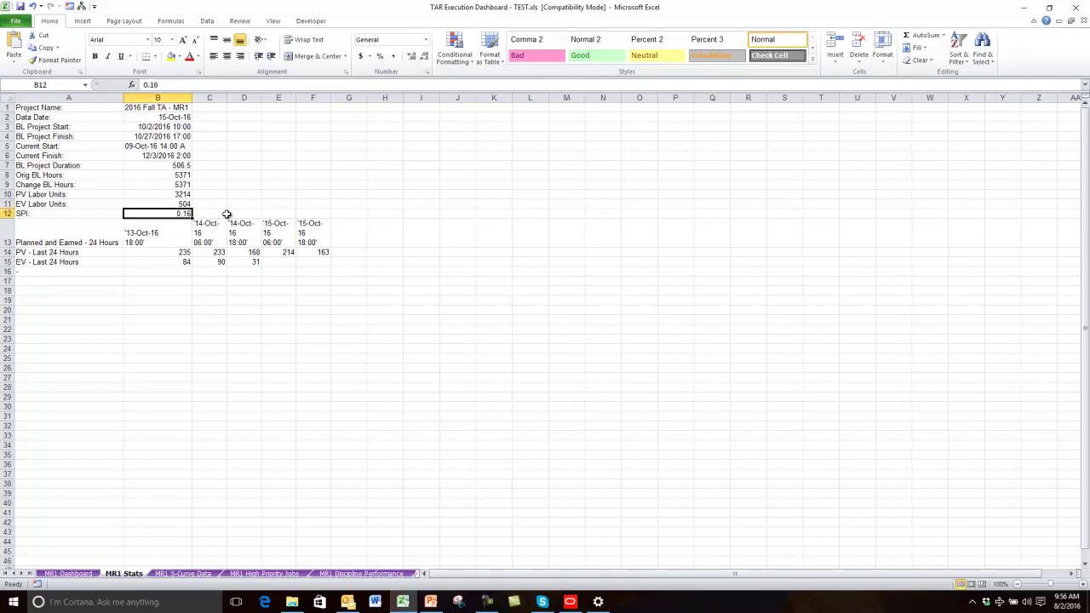
- Examine the Planned and Earned - 24 Hours table and its 14-Oct-16 and 15-Oct-16 shift columns
click(73, 237)
drag(98, 237, 314, 270)
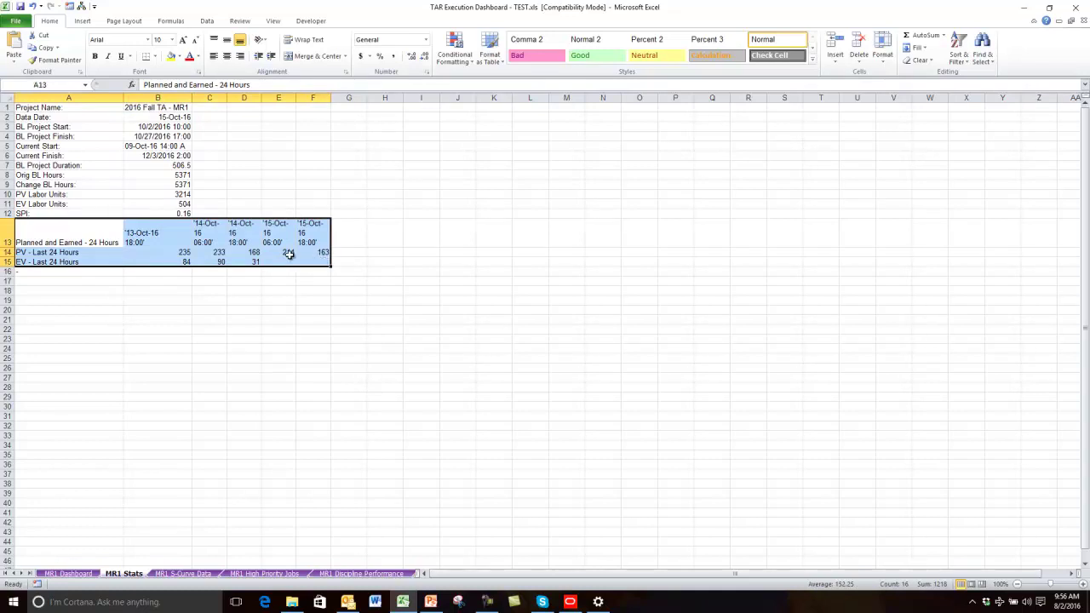
click(214, 235)
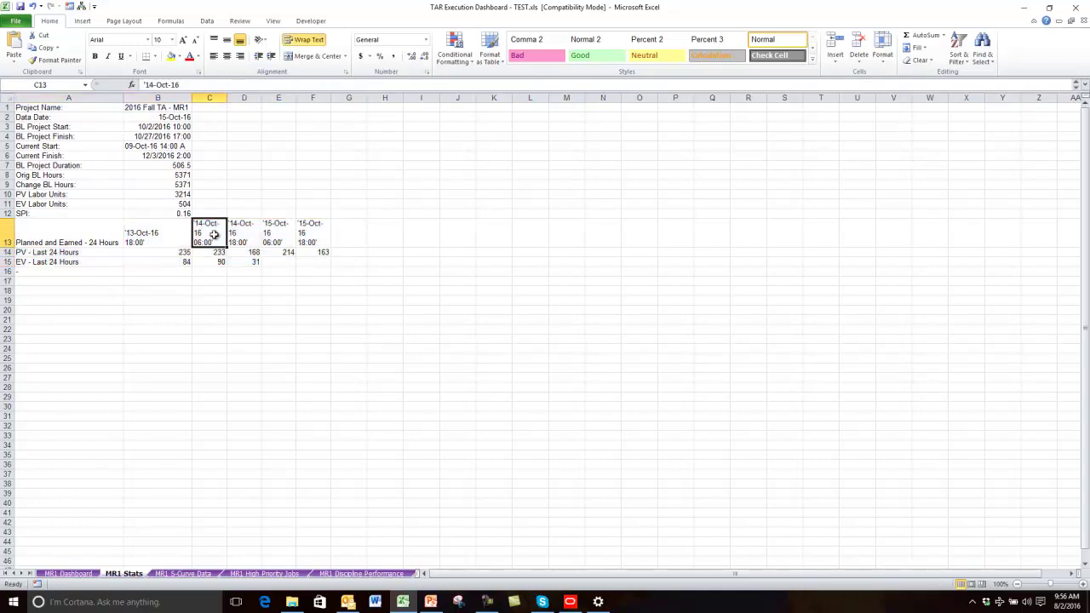
click(280, 238)
drag(201, 226, 310, 263)
click(281, 234)
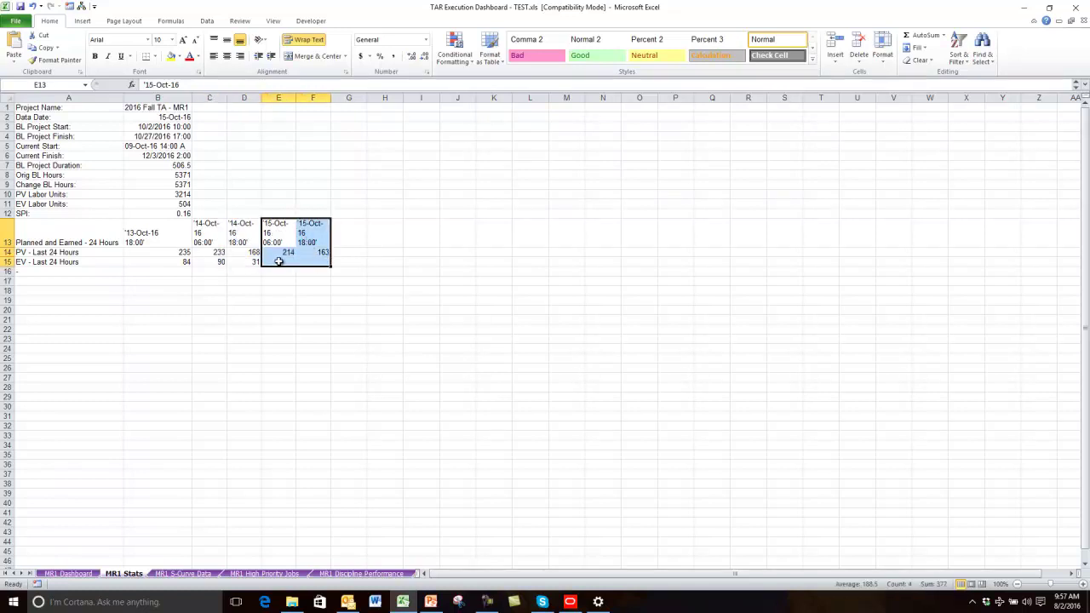
- Compare the 13-Oct-16, 14-Oct-16 and 15-Oct-16 shift columns of the planned and earned hours table
click(186, 238)
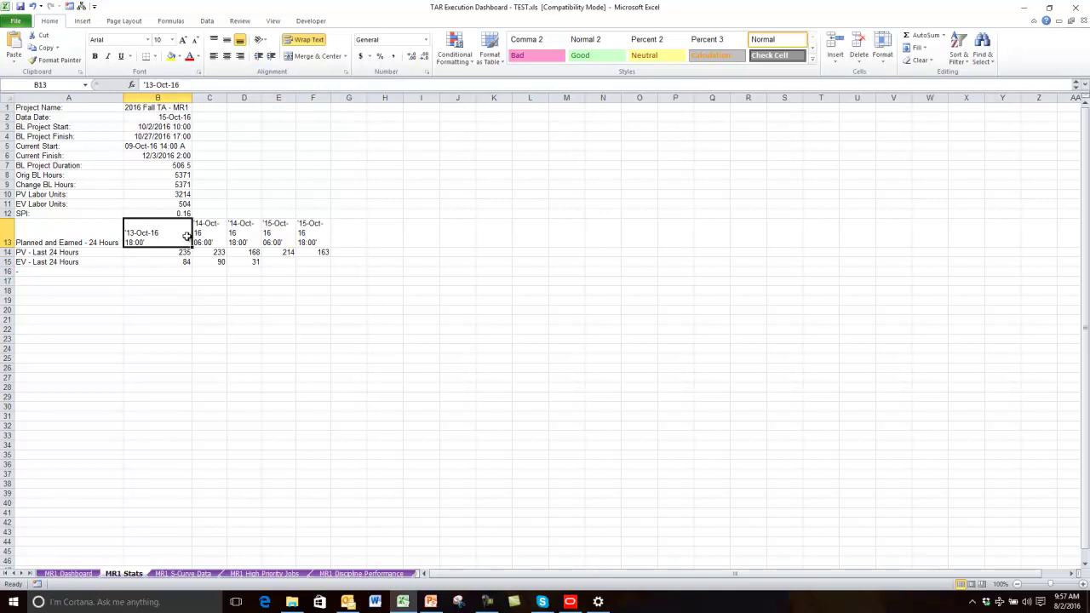
click(207, 234)
drag(207, 234, 239, 261)
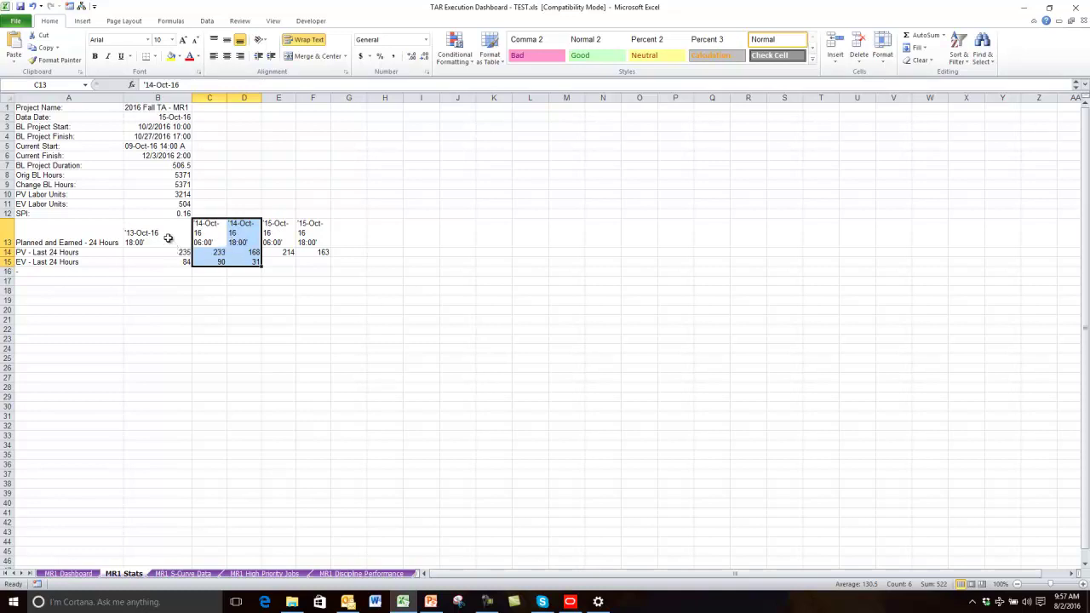
drag(165, 236, 169, 261)
drag(286, 231, 316, 260)
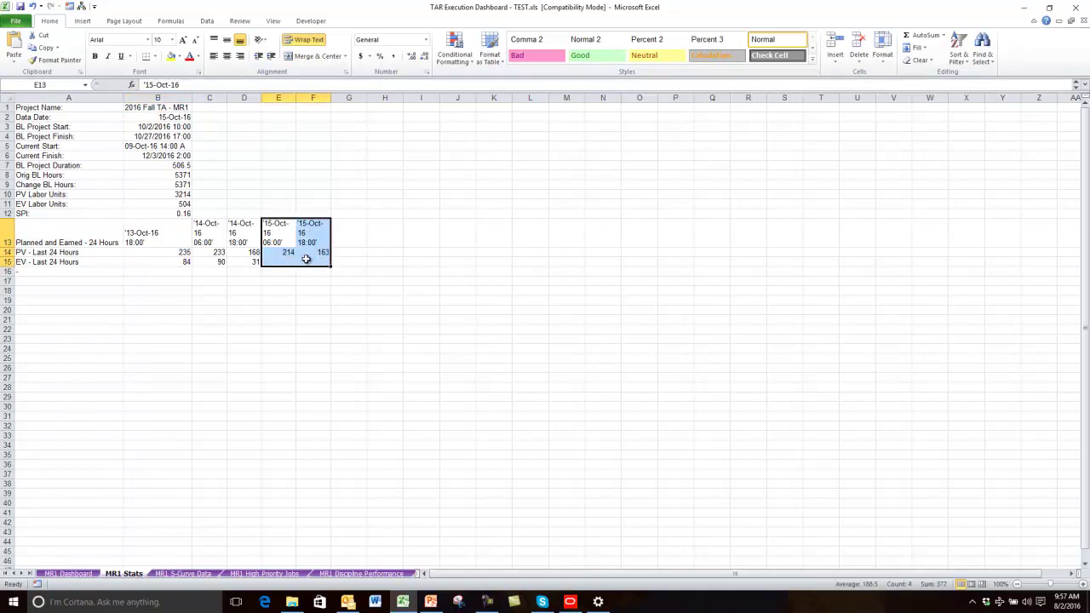
- Trace the two 14-Oct-16 shift columns to the Planned Hrs (Last 24) formula on the MR1 Dashboard
click(215, 228)
drag(217, 229, 257, 264)
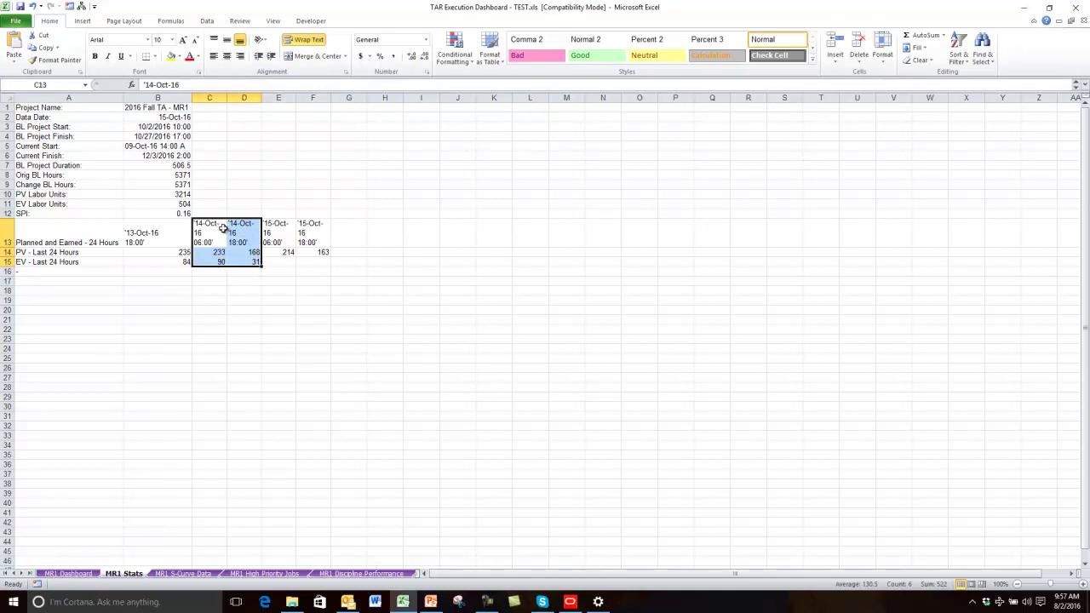
click(68, 573)
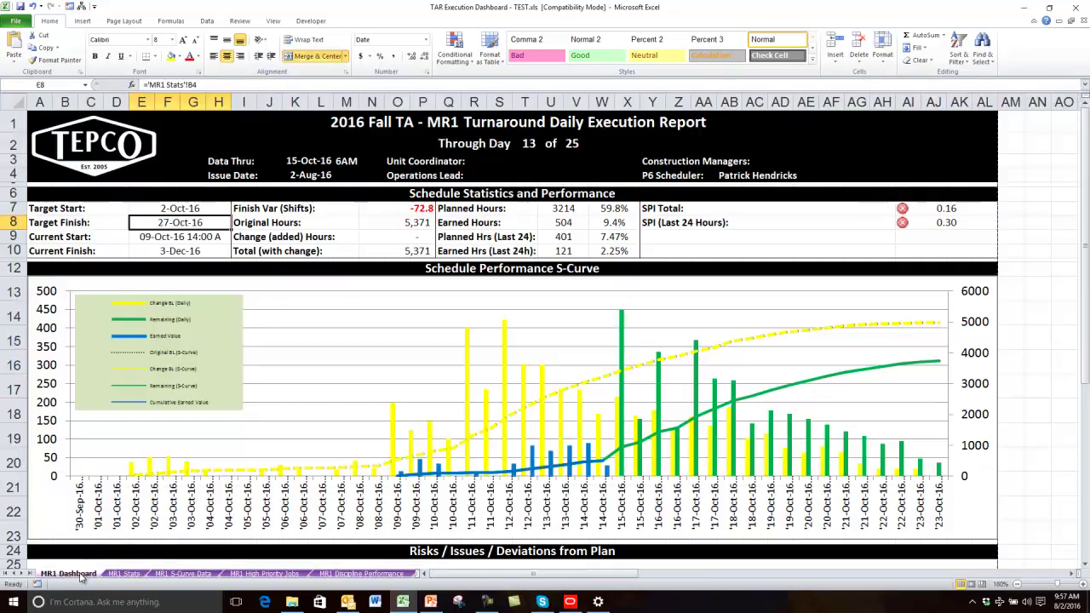
click(564, 238)
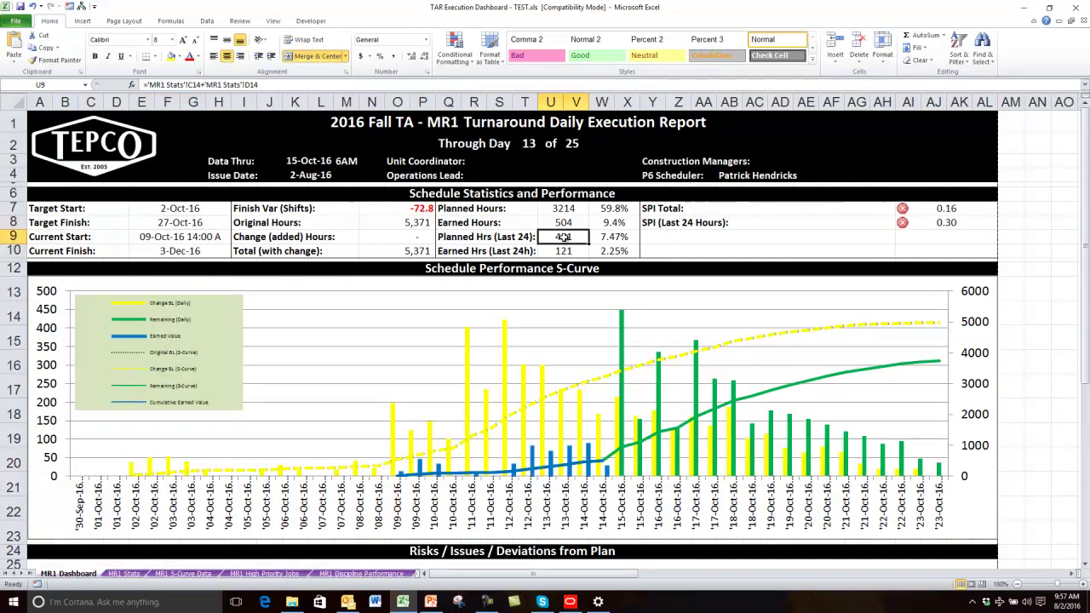
- Check how SPI (Last 24 Hours) is calculated from the Earned Hrs (Last 24h) and Planned Hrs (Last 24) cells
click(571, 250)
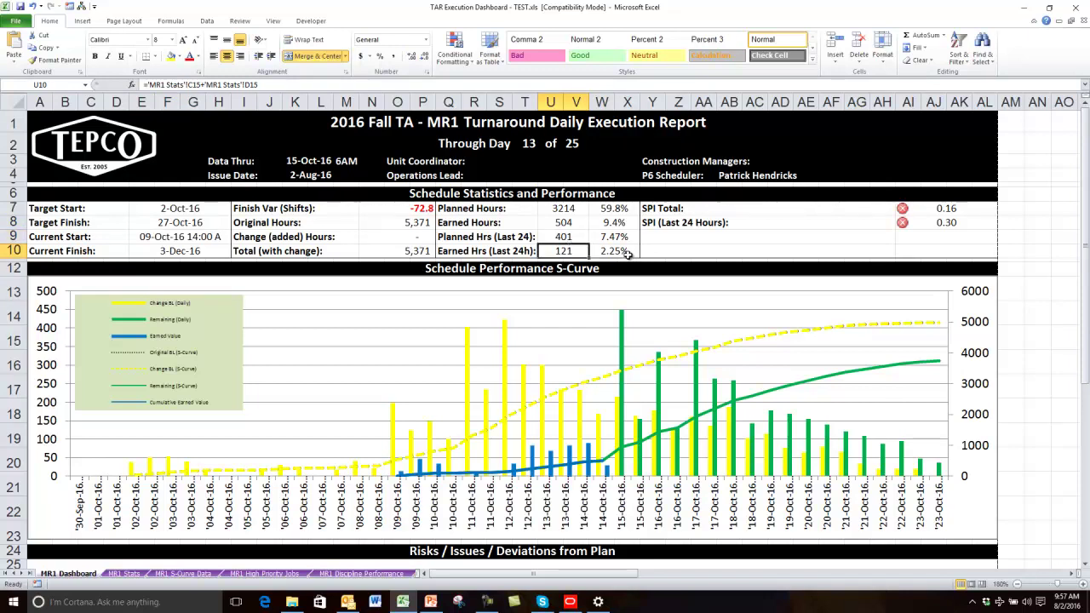
click(957, 223)
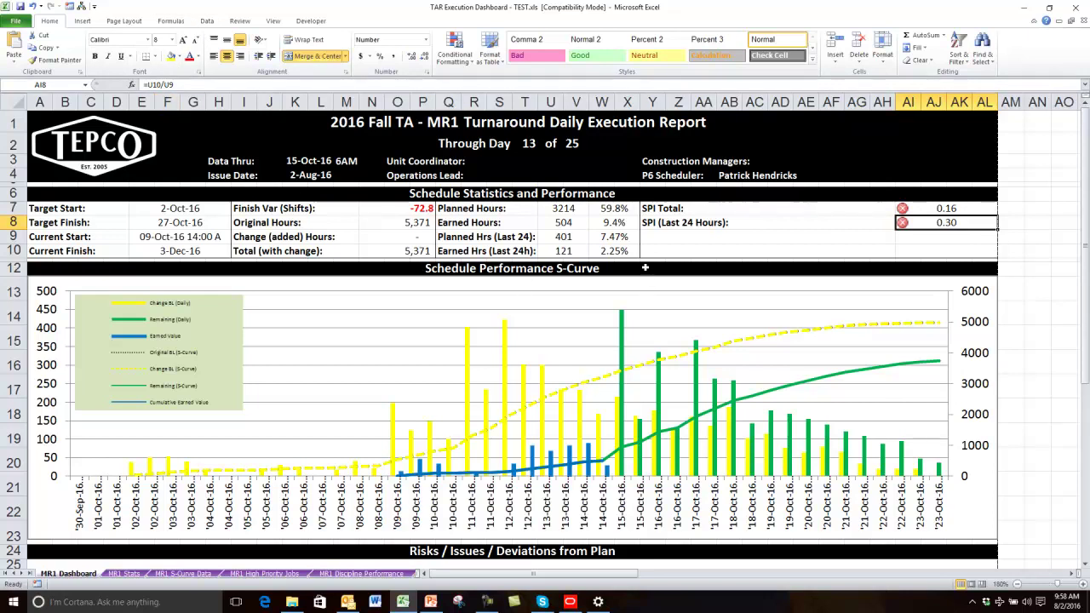
click(569, 239)
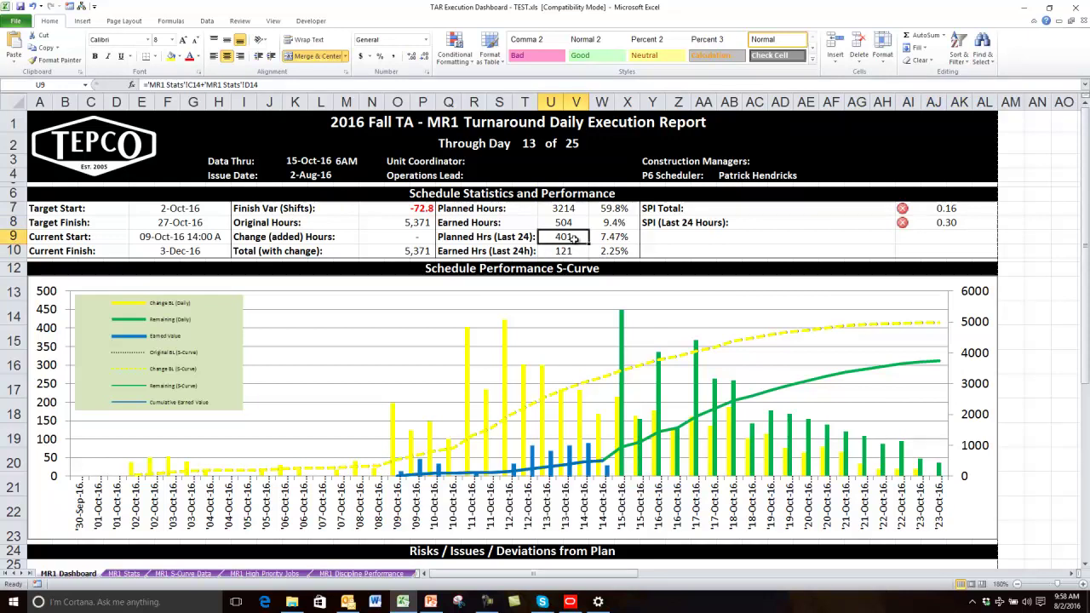
click(575, 253)
click(942, 227)
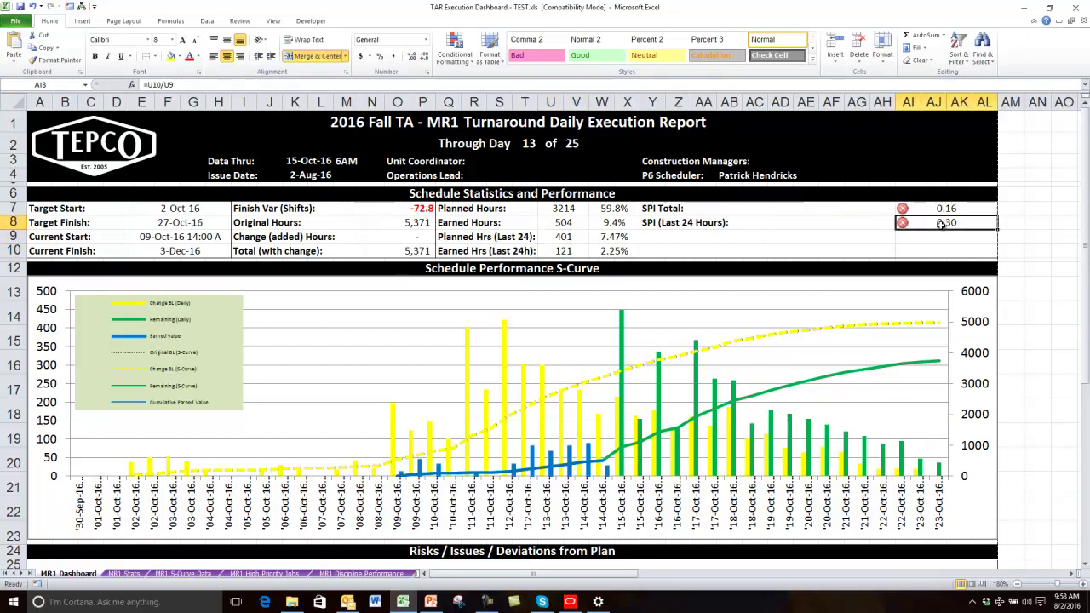
- Trace the Earned Hrs (Last 24h) percentage to the 24-hour earned hours and the Total (with change) hours
click(622, 251)
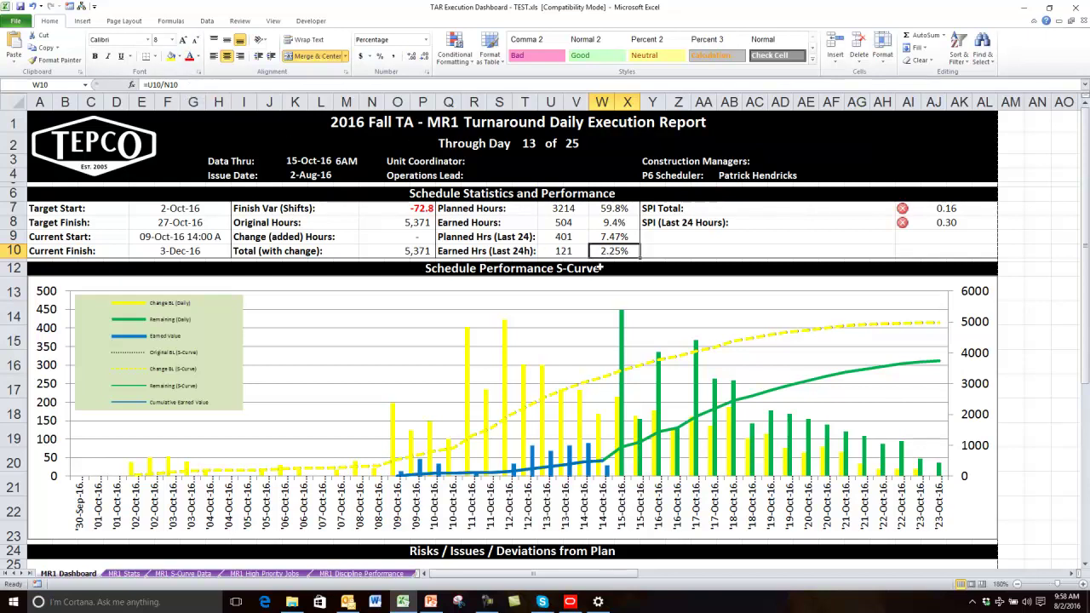
click(559, 252)
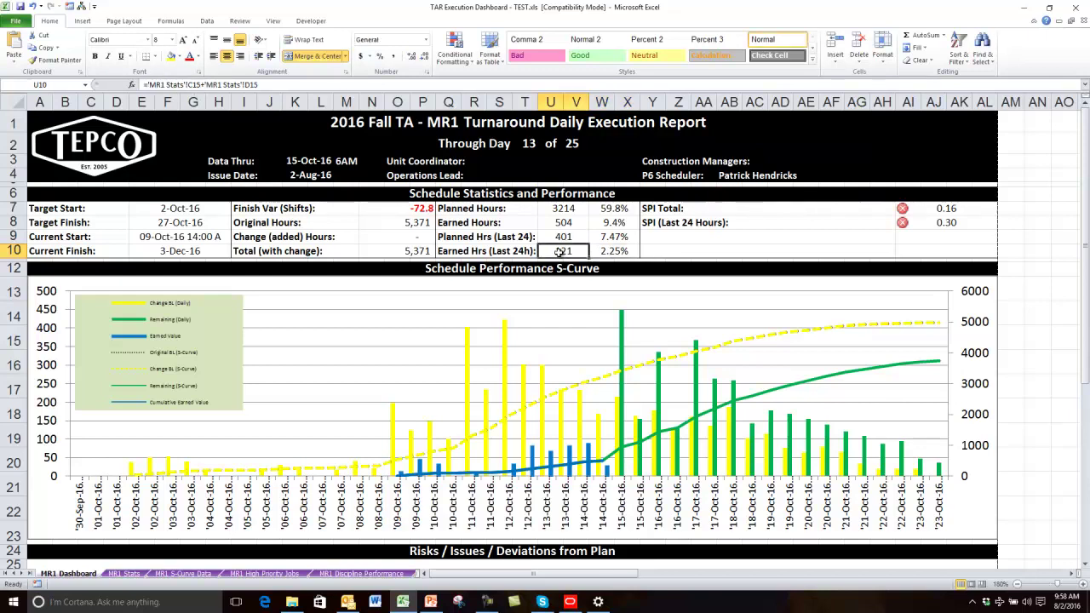
click(381, 253)
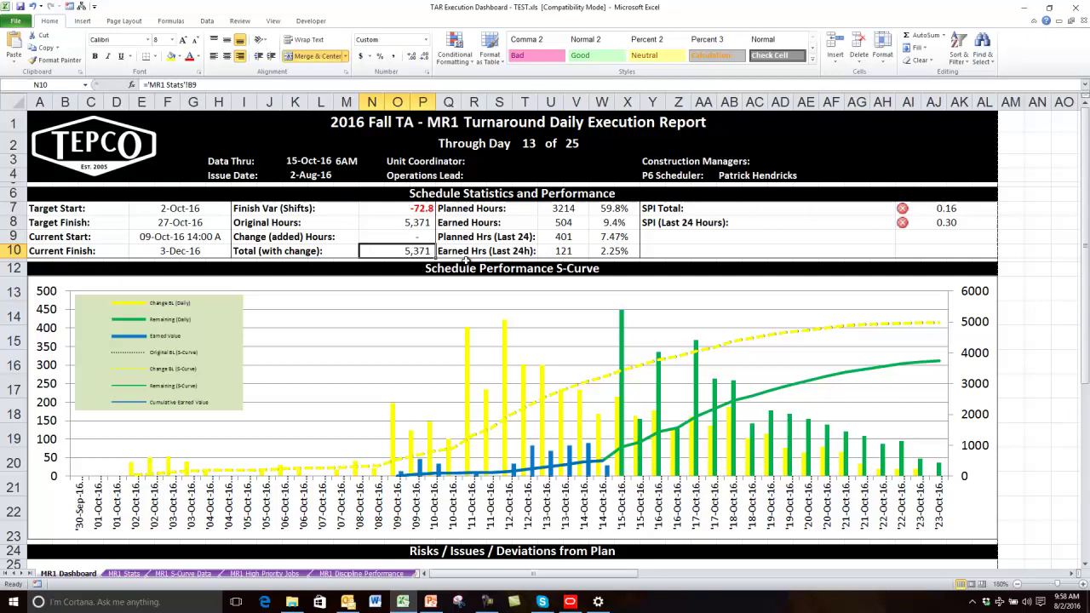
click(549, 253)
click(390, 249)
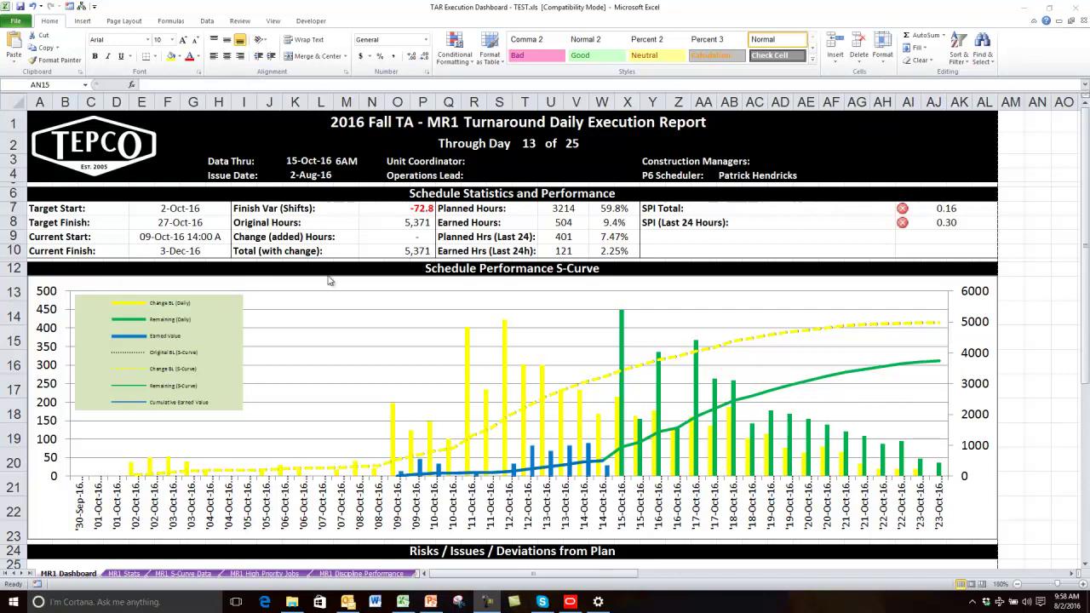
click(281, 238)
- Go from the dashboard's S-curve chart to MR1 S-Curve Data and highlight the Baseline and Remaining rows and the Earned Value rows
scroll(281, 238, down, 1)
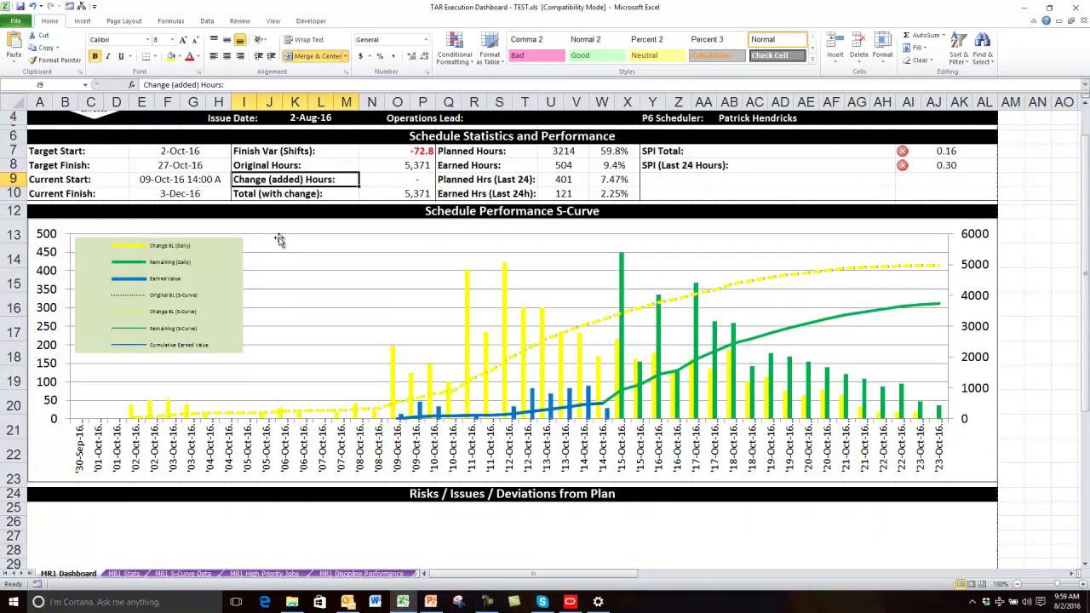
click(361, 352)
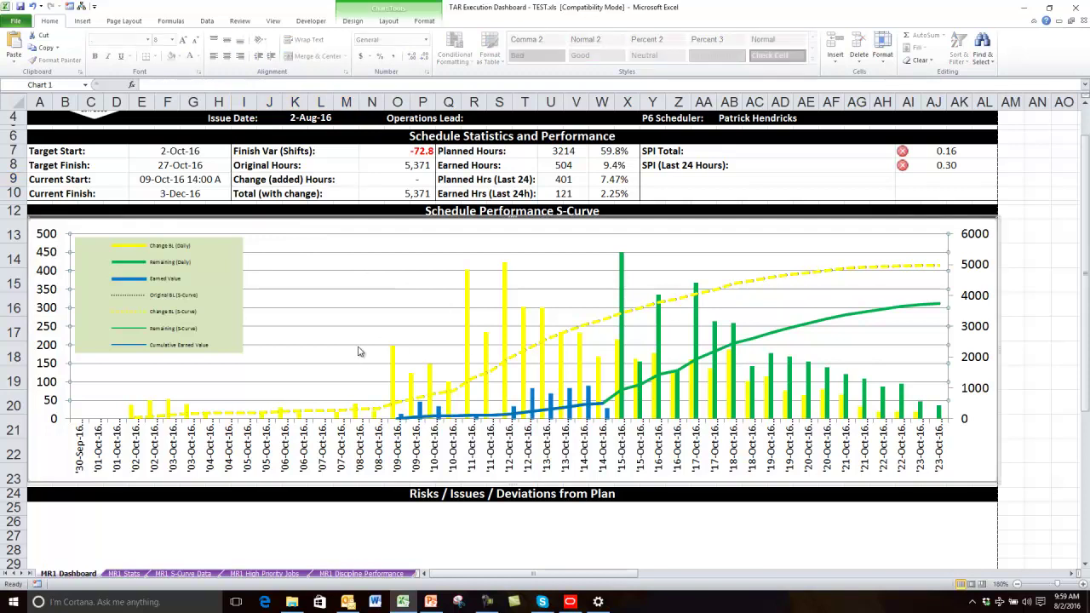
click(181, 574)
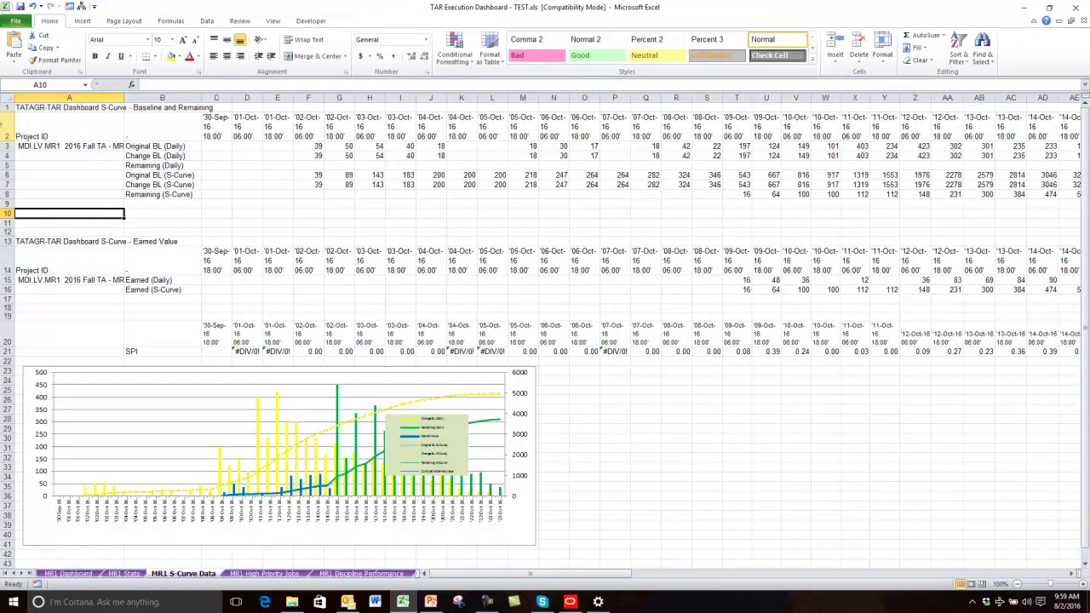
drag(8, 108, 12, 197)
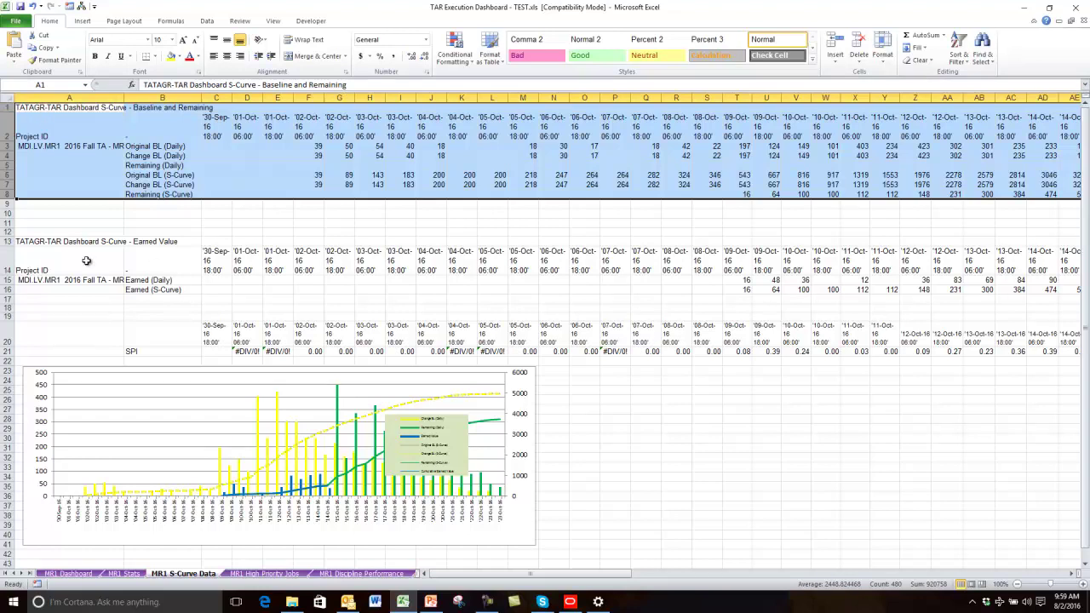
drag(7, 242, 7, 291)
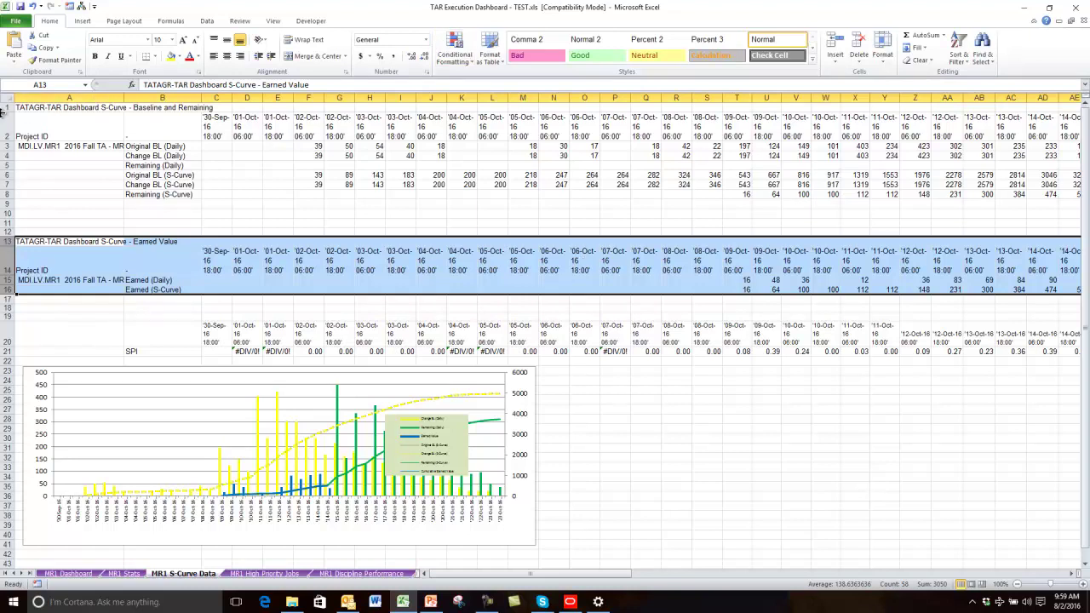
- Compare the titles of the two S-curve tables and highlight the Earned Value table in rows 13 to 16
click(6, 107)
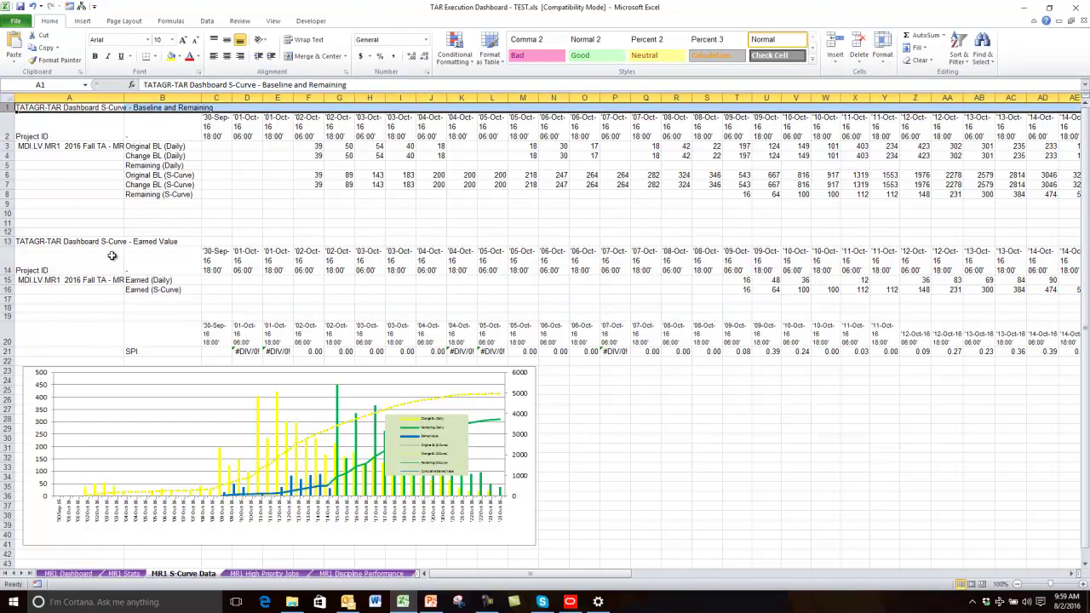
click(68, 260)
click(56, 243)
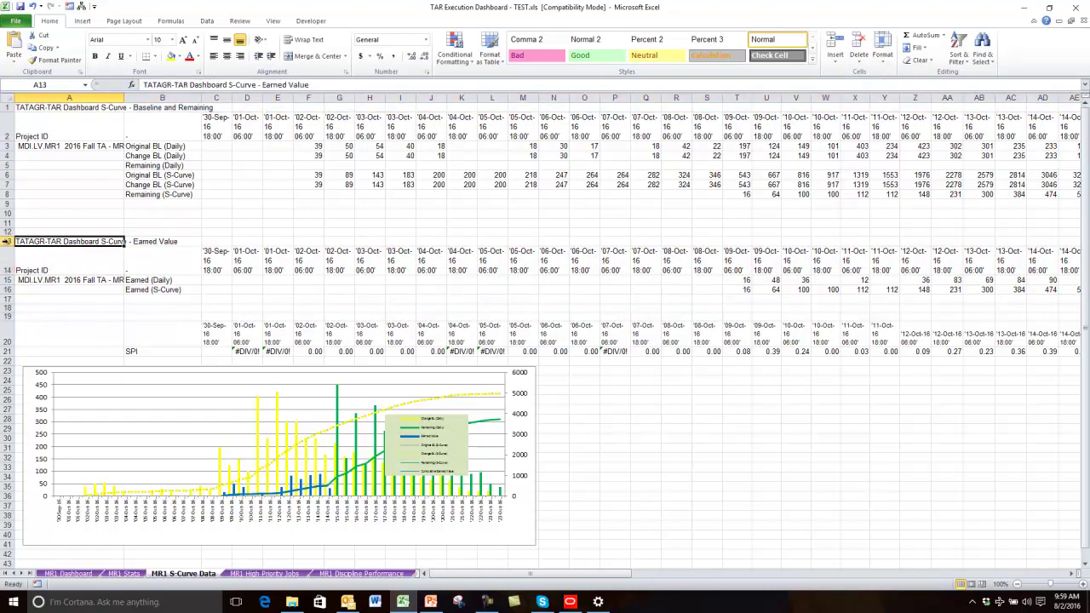
click(7, 241)
drag(7, 241, 7, 294)
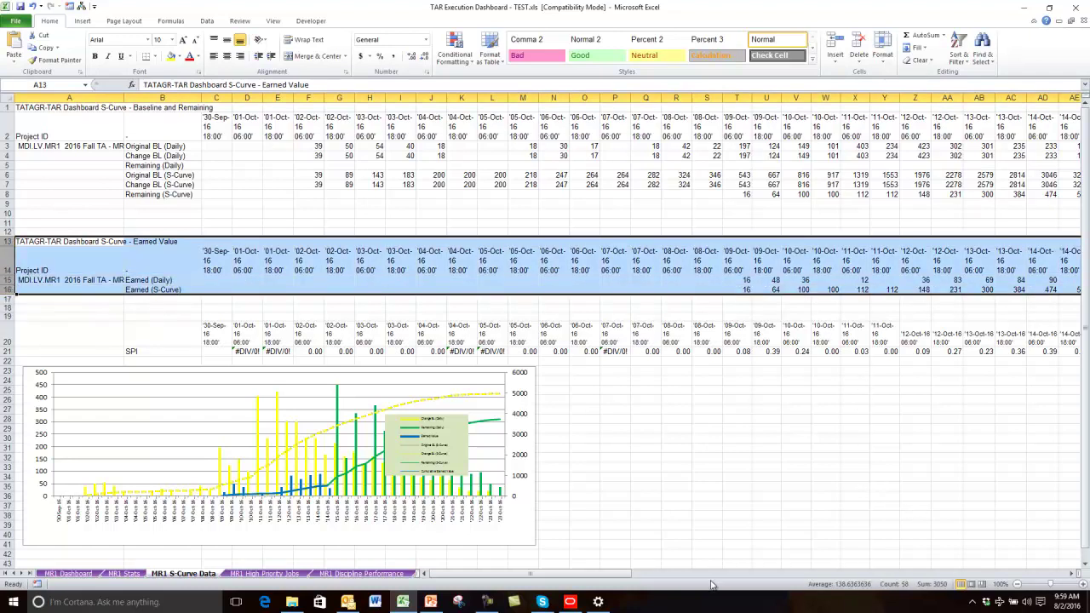
- Examine the cumulative earned value for 14-Oct-16 18:00 and the Earned (Daily) cell in the following column
drag(606, 574, 644, 572)
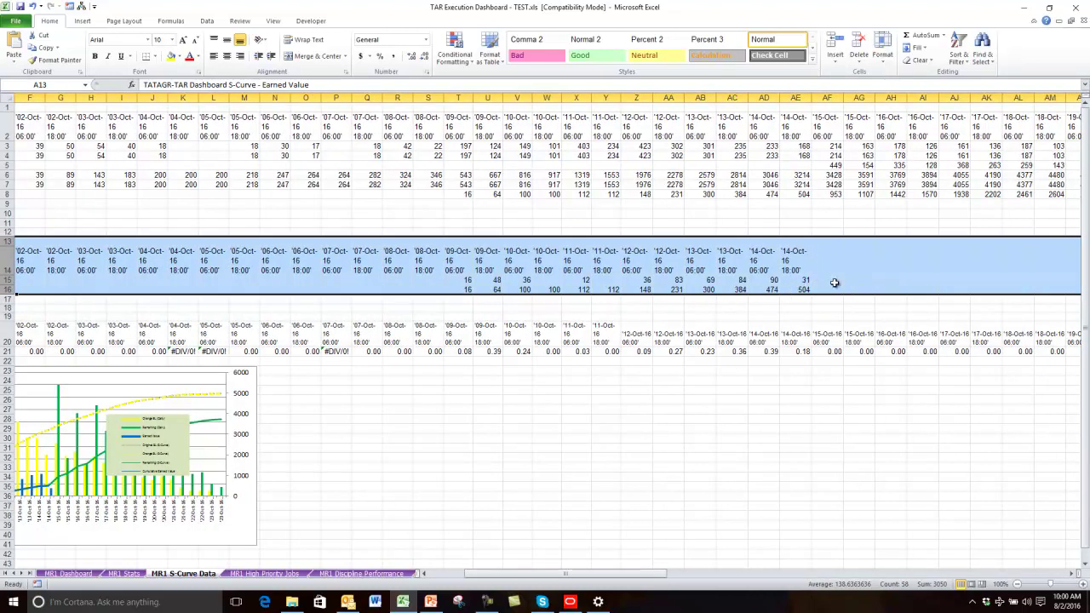
click(801, 289)
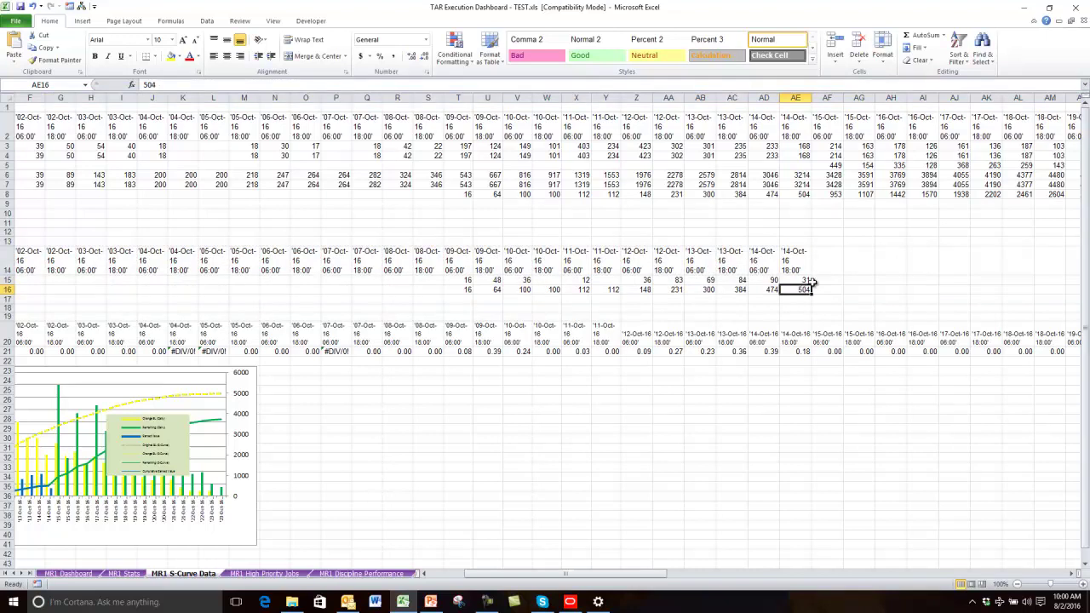
click(828, 280)
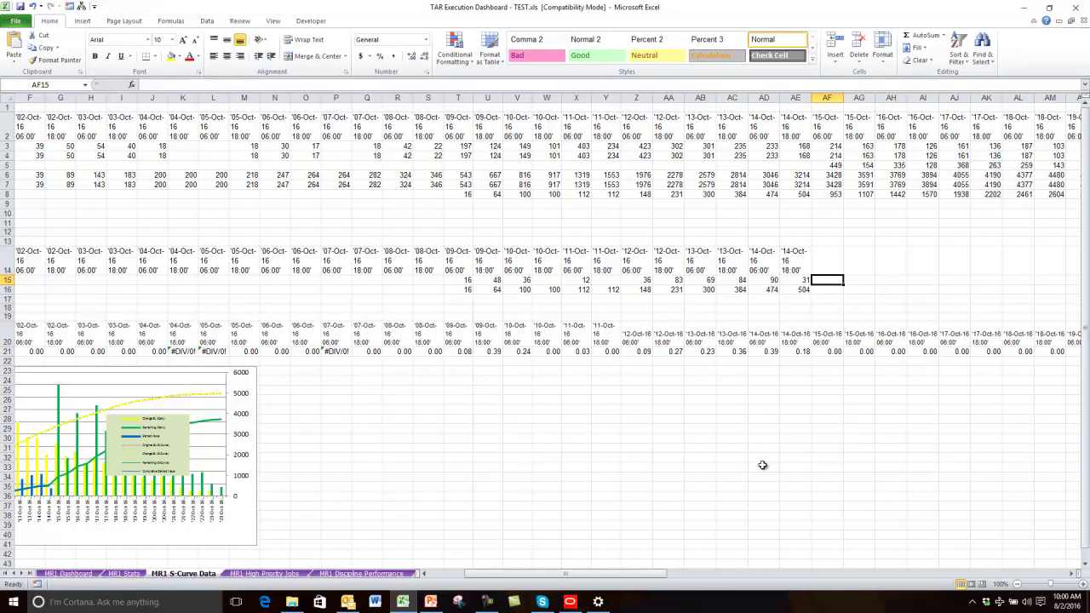
click(798, 290)
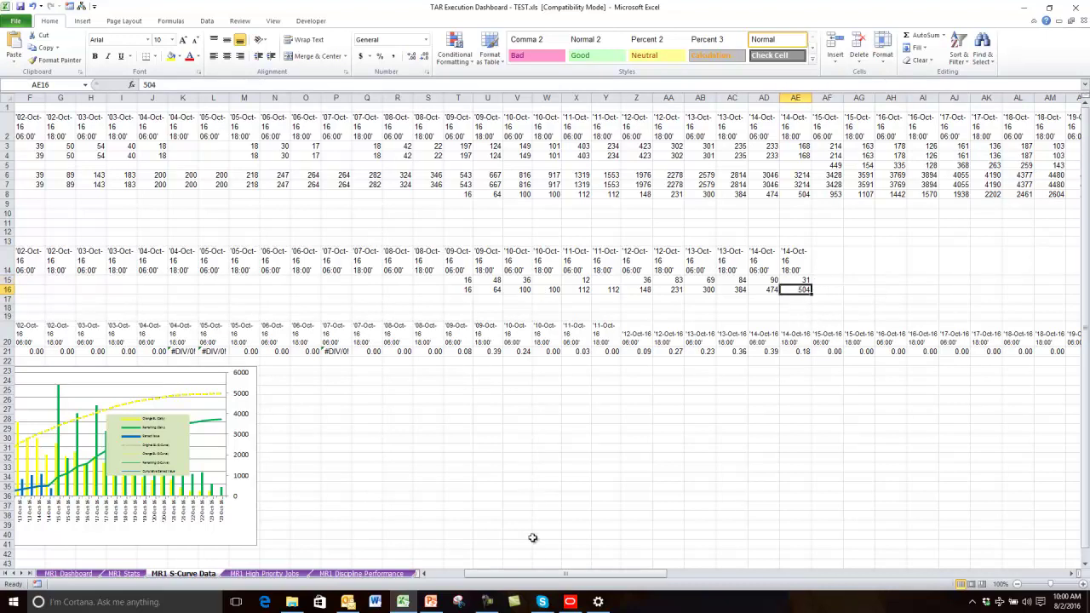
drag(511, 575, 477, 575)
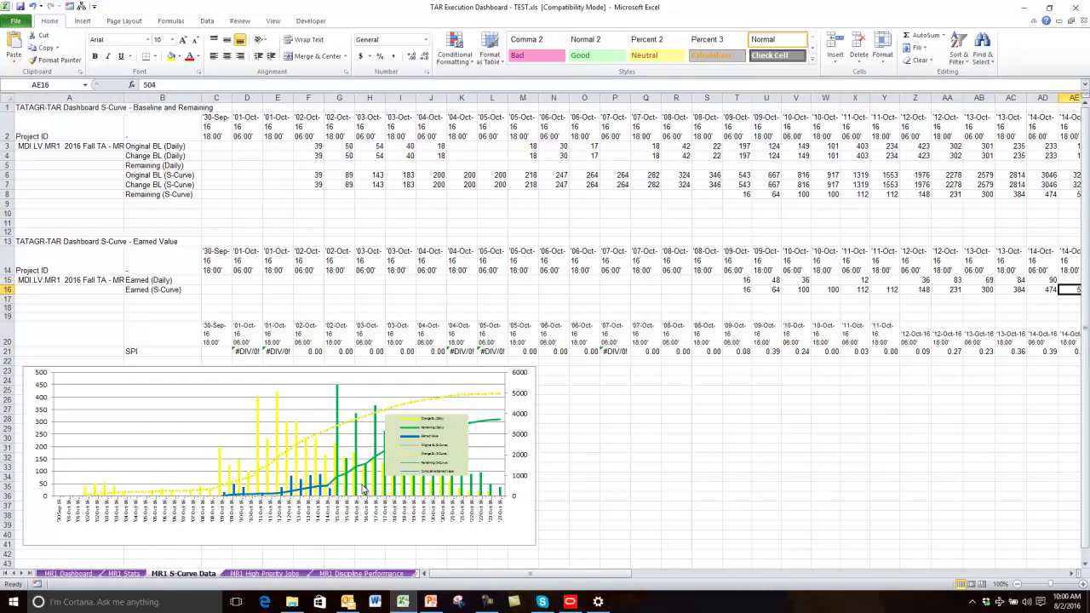
- Inspect the last point of the Cumulative Earned Value line in the S-curve chart, where the remaining curve begins
mouse_move(227, 497)
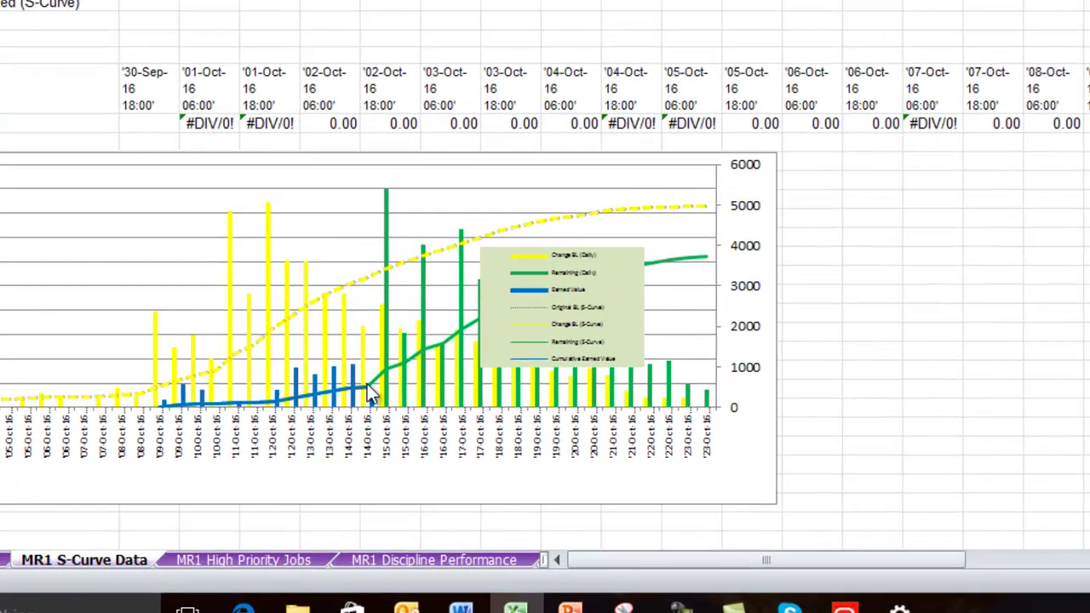
mouse_move(327, 488)
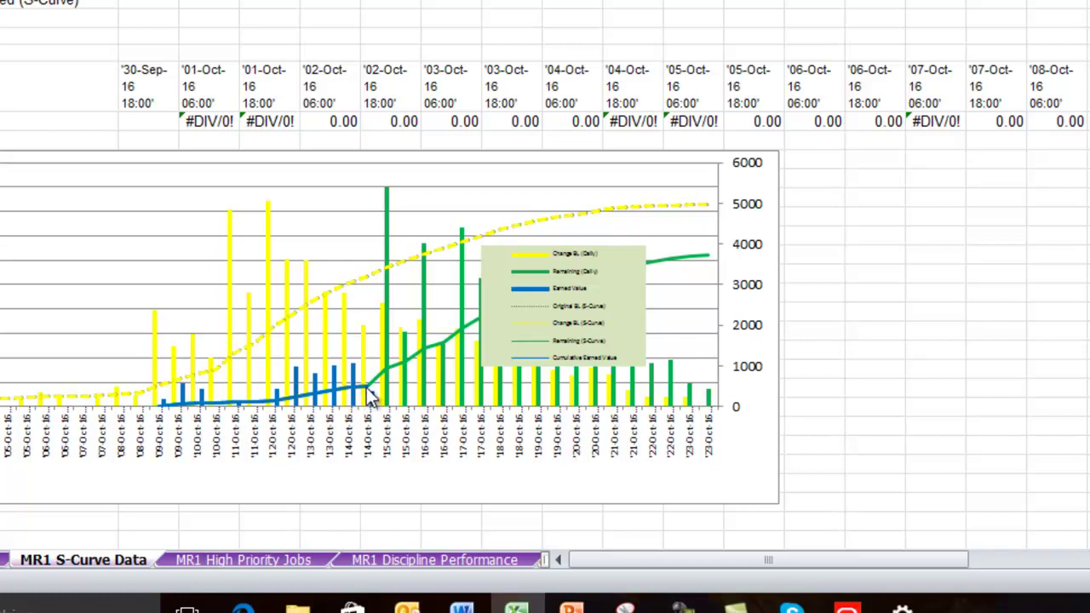
mouse_move(385, 390)
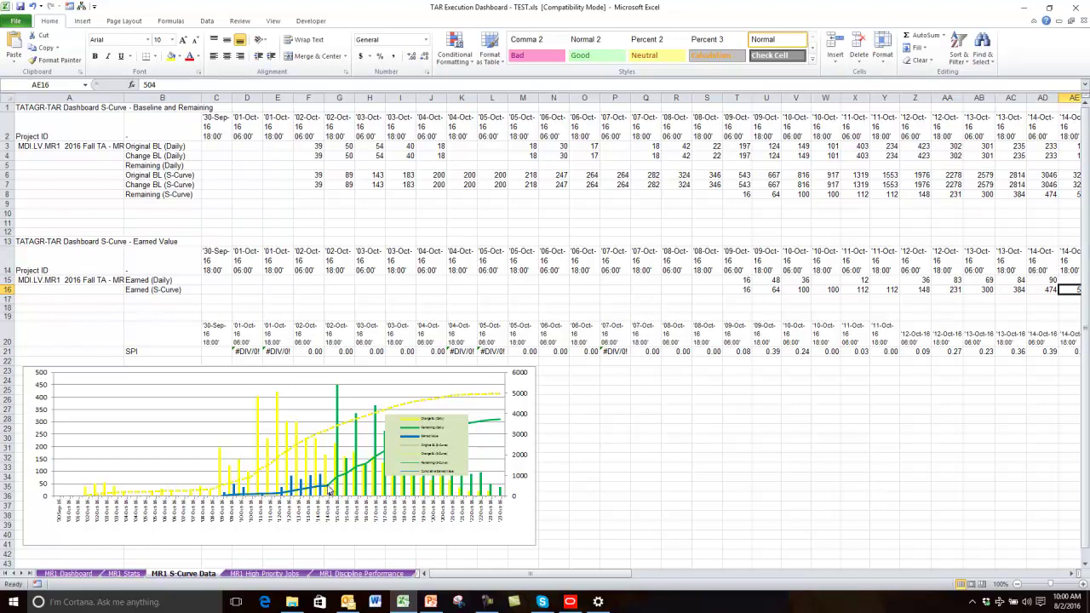
mouse_move(329, 492)
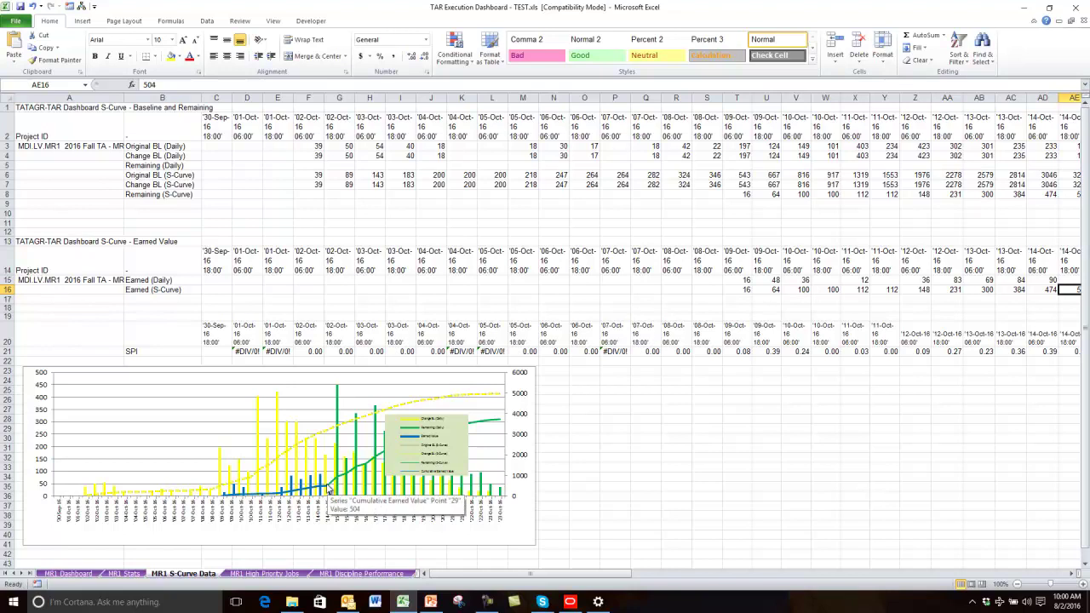
- Return to the MR1 Dashboard and open the Risks / Issues / Deviations from Plan box for text entry
key(ctrl+Page_Up)
key(ctrl+Page_Up)
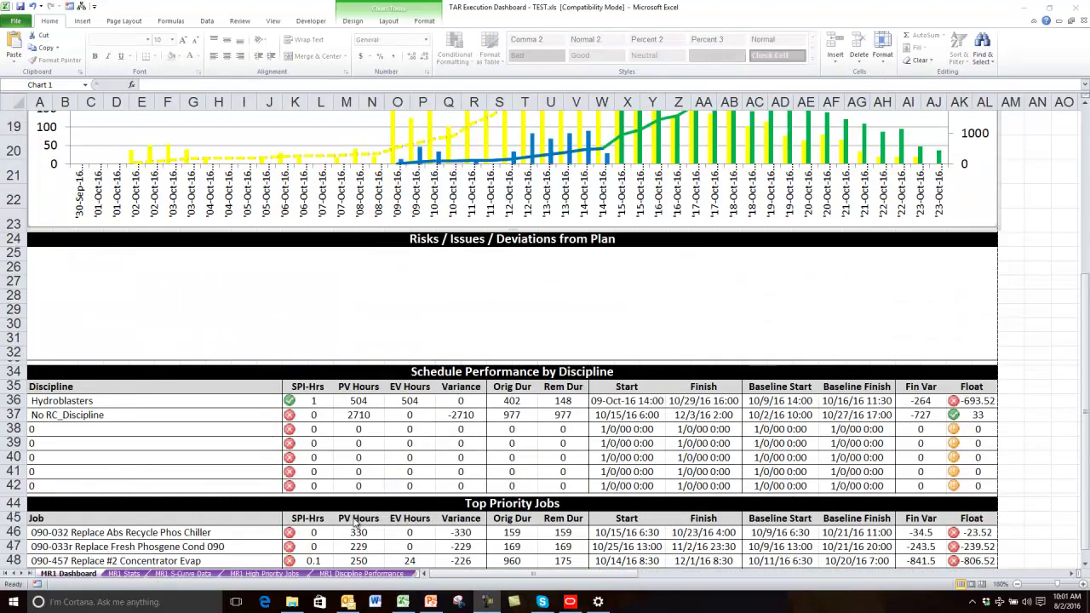
click(408, 287)
double_click(410, 285)
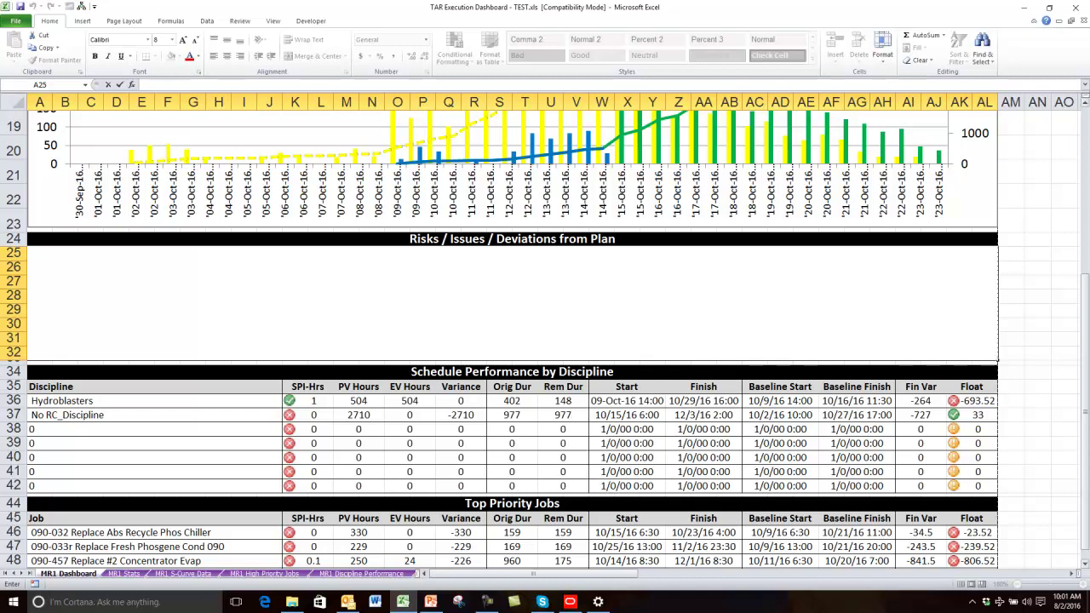
- Trace the Hydroblasters PV Hours on the dashboard to cell C3 of MR1 Discipline Performance, and return to the dashboard
scroll(417, 281, down, 2)
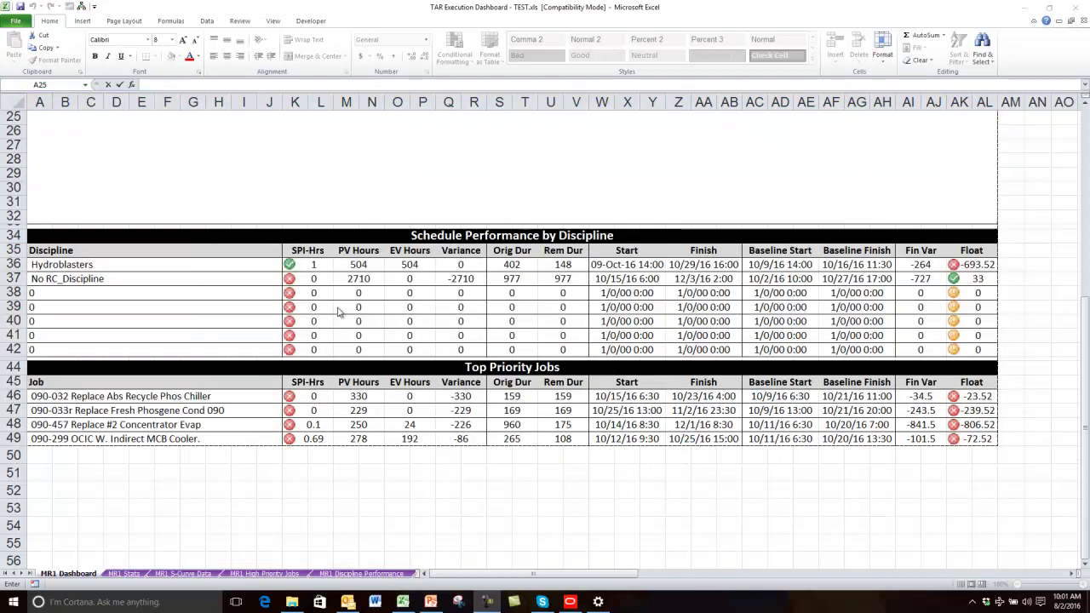
click(356, 266)
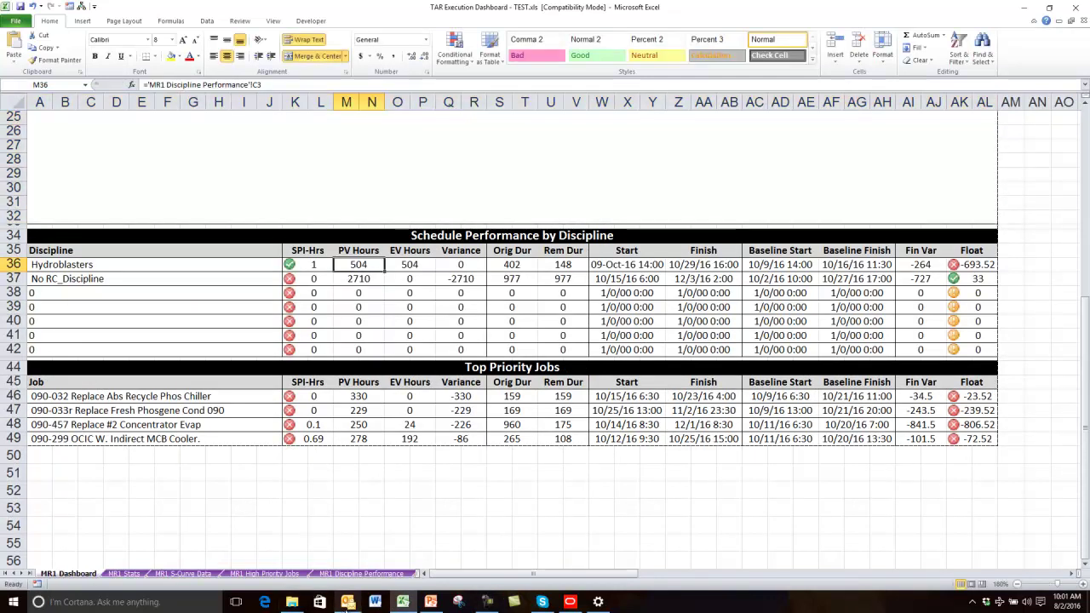
click(380, 576)
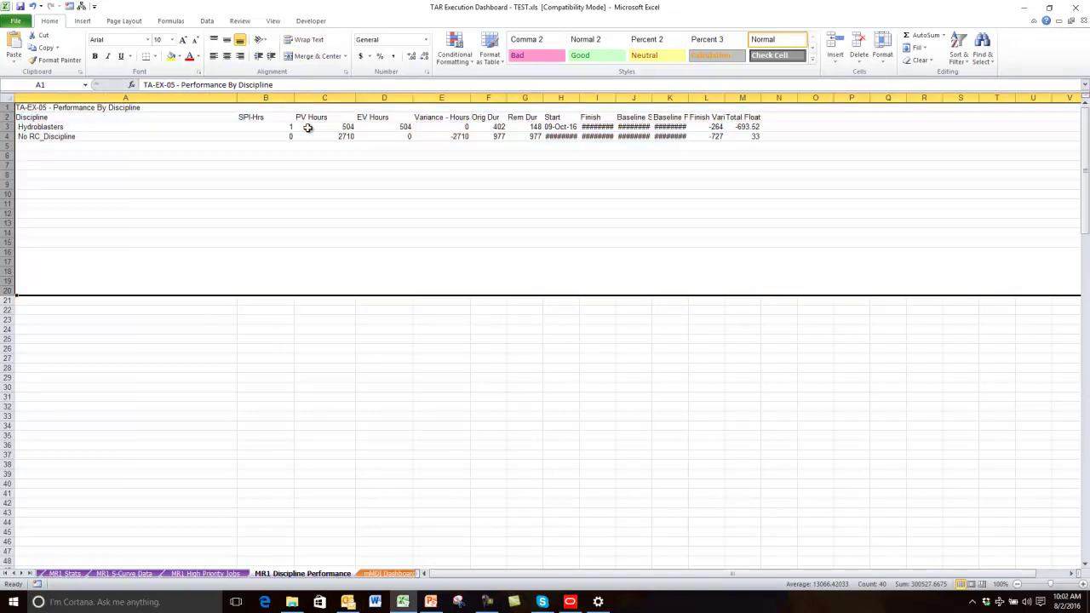
click(307, 127)
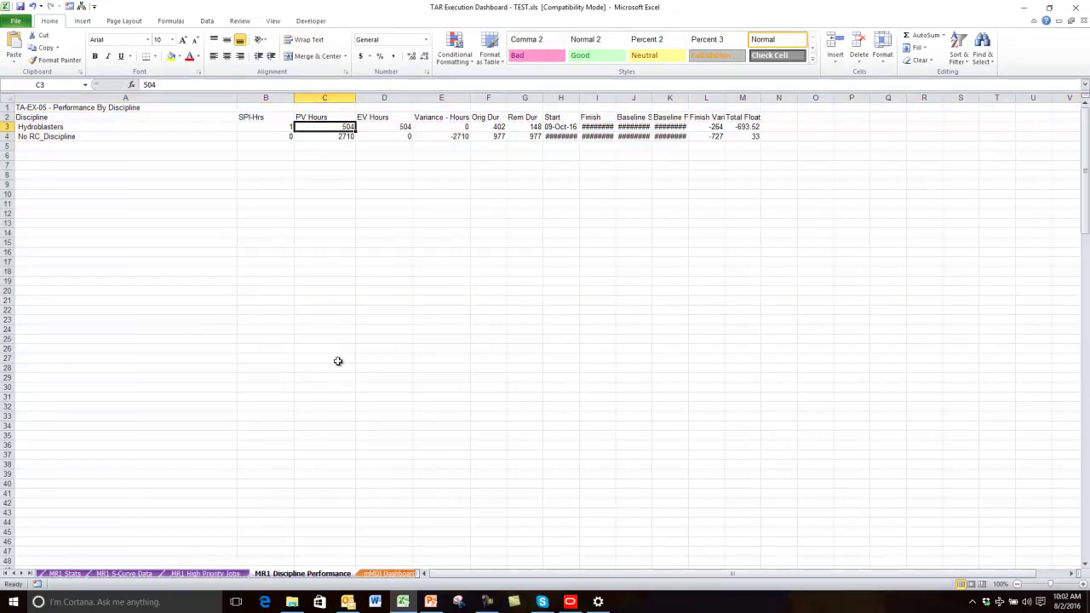
click(6, 574)
click(68, 573)
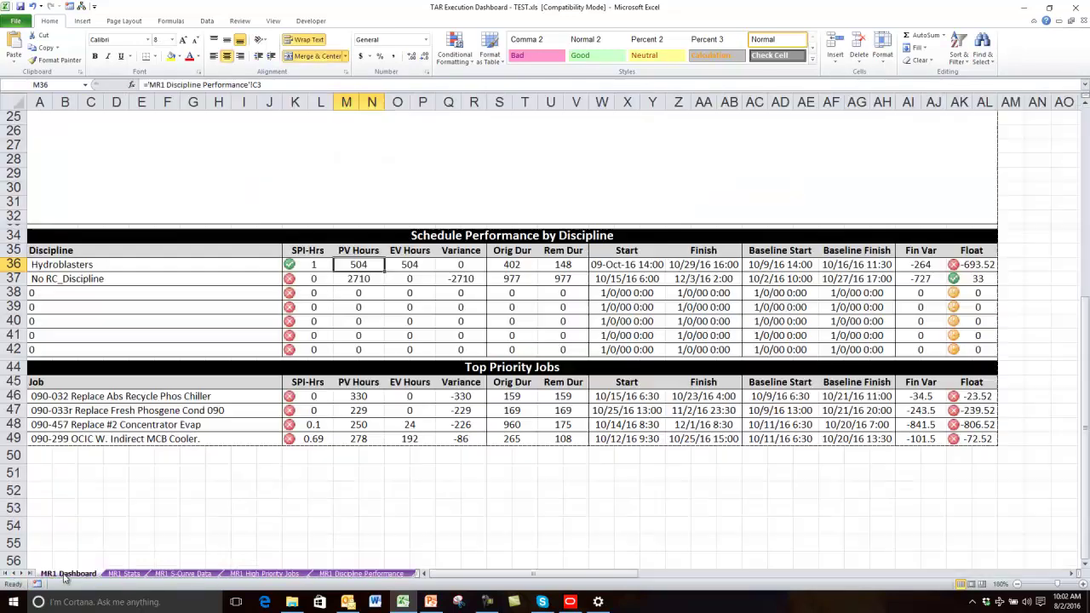
- Check the Hydroblasters row's SPI-Hrs, PV Hours, EV Hours and Variance formulas that reference the MR1 Discipline Performance sheet
click(278, 267)
click(311, 266)
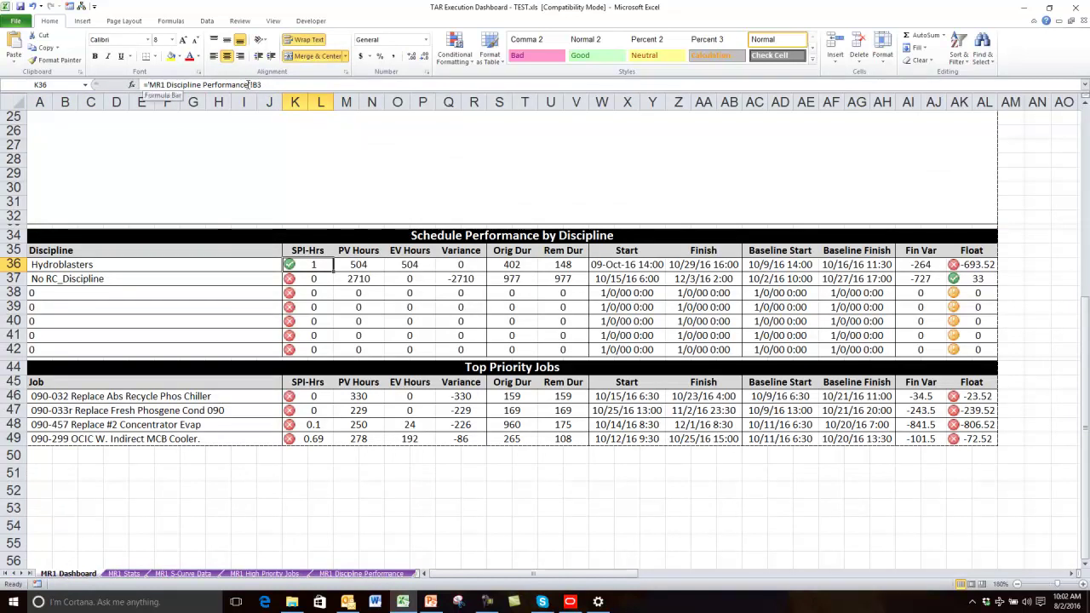
click(366, 265)
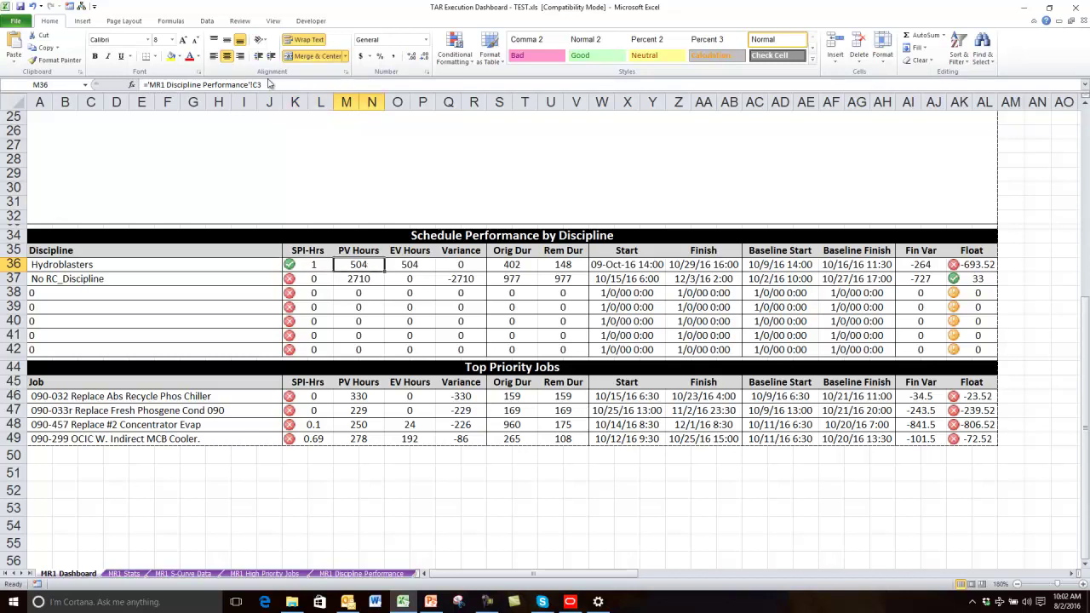
click(412, 267)
click(456, 264)
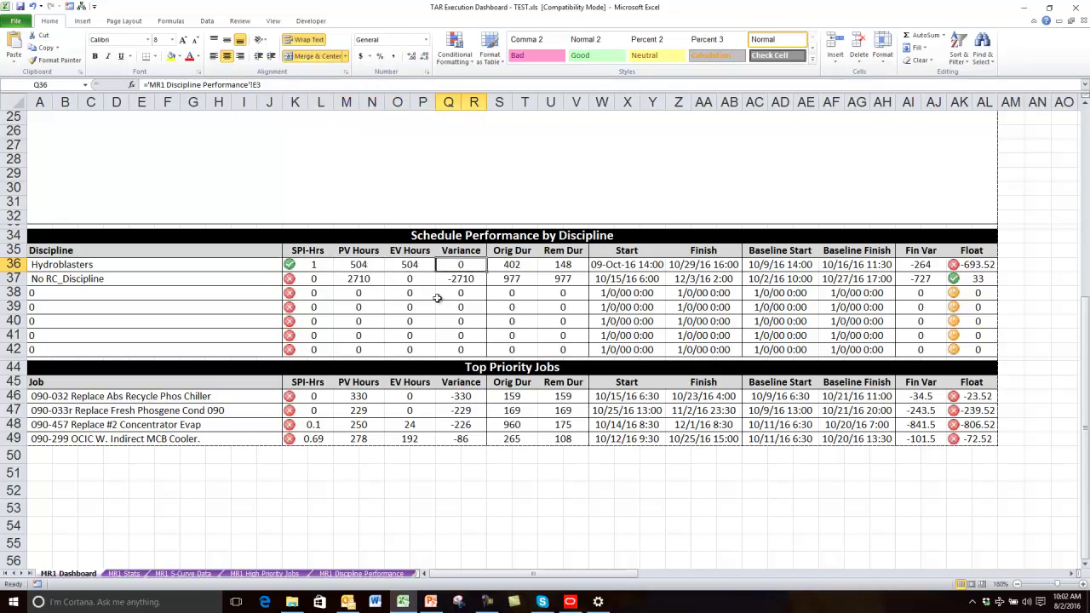
- Revisit the MR1 Discipline Performance sheet, and check the dashboard's Hydroblasters formulas from Orig Dur through Float
click(351, 575)
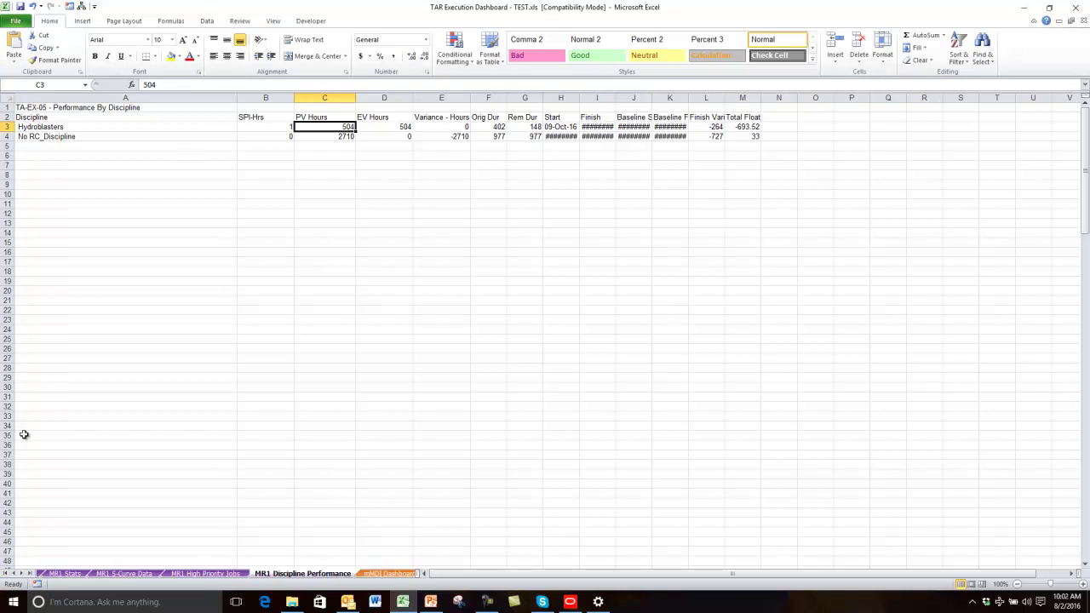
click(8, 574)
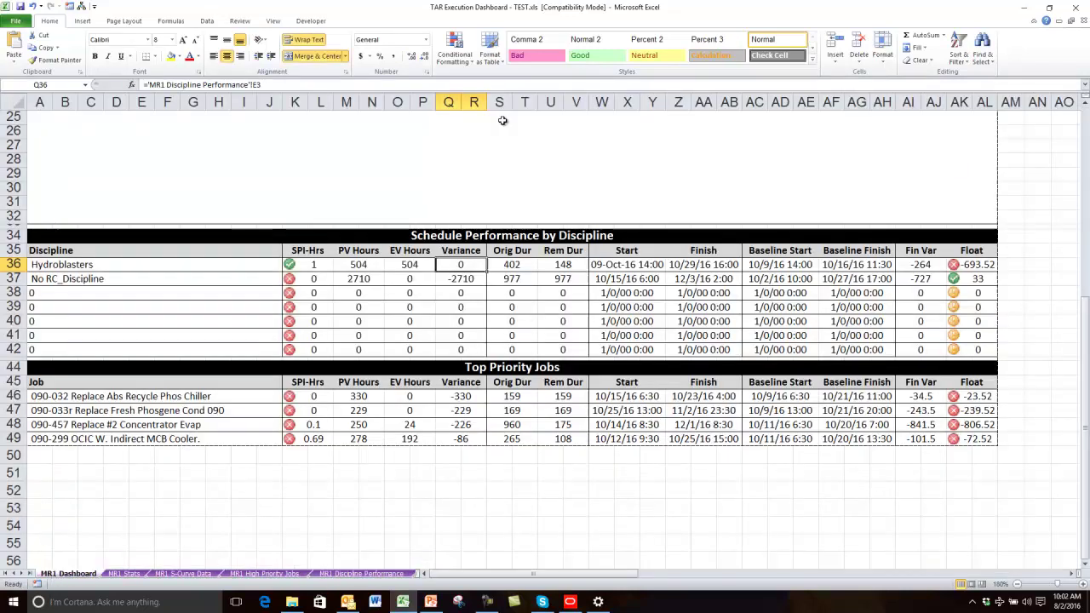
click(529, 269)
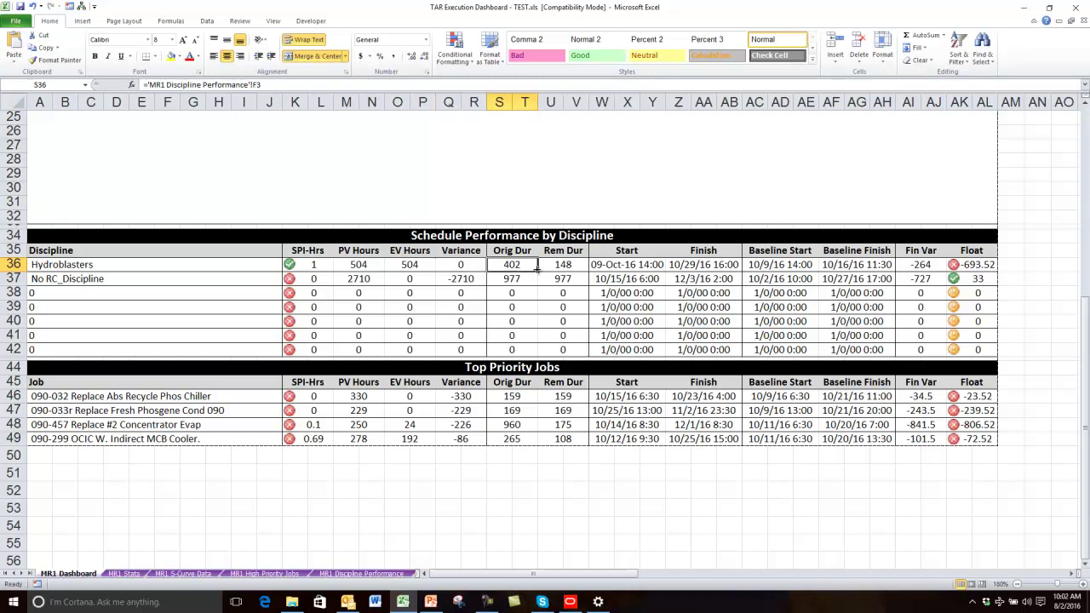
click(568, 269)
click(631, 268)
click(690, 264)
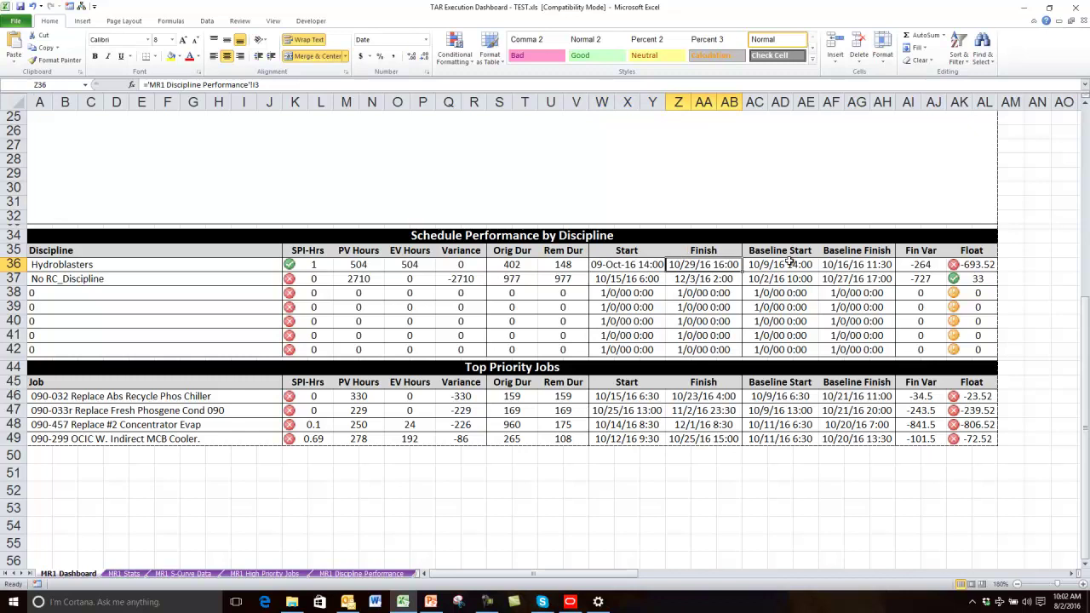
click(790, 264)
click(849, 269)
click(913, 267)
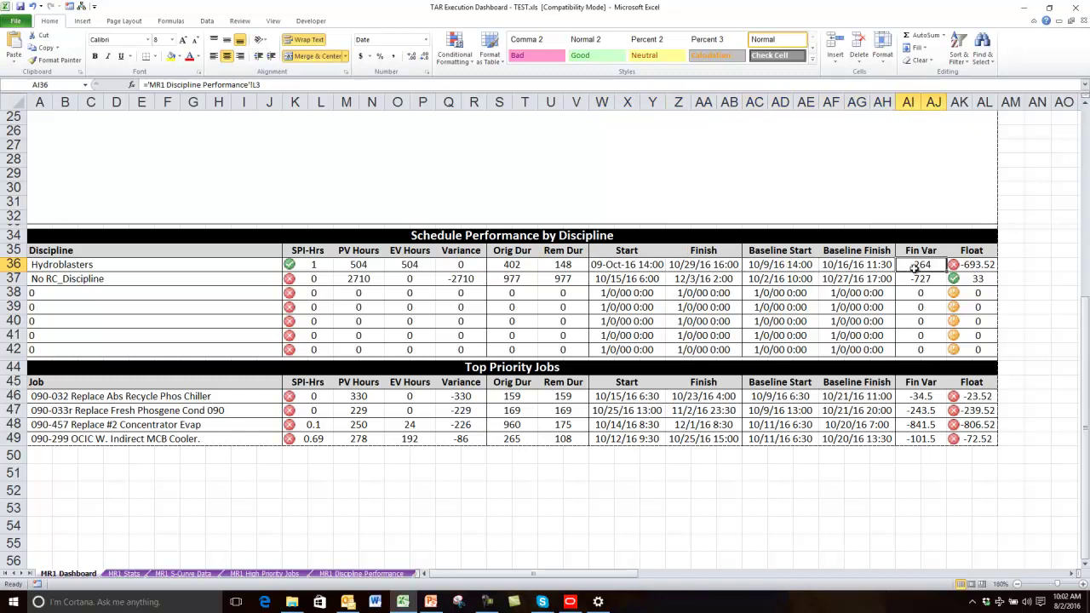
click(989, 265)
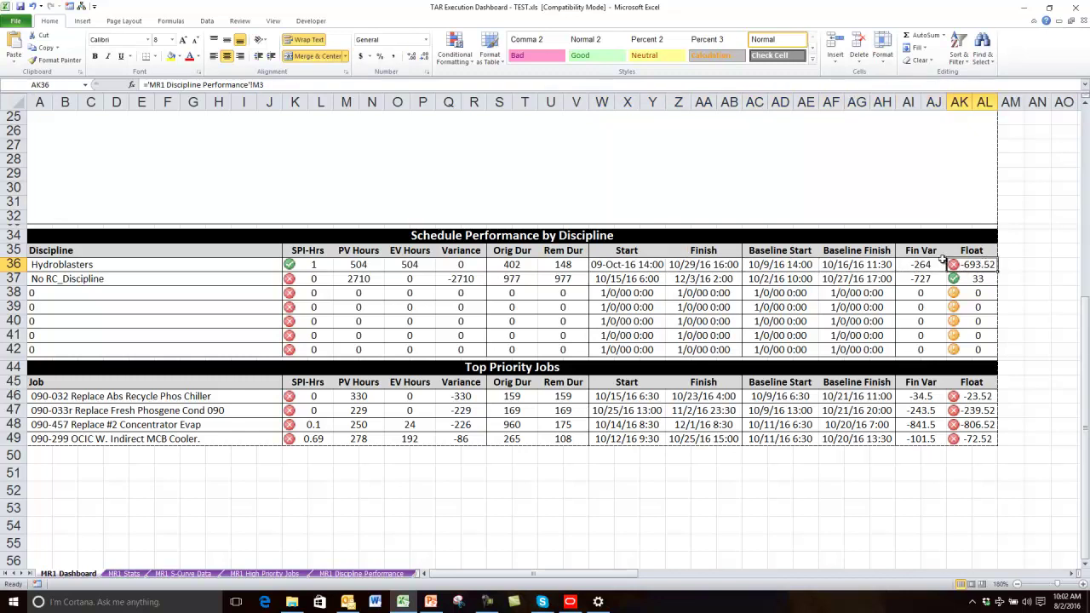
- Examine the SPI-Hrs cells of the discipline table and the conditional formatting icon sets available for their status indicators
double_click(320, 267)
double_click(320, 275)
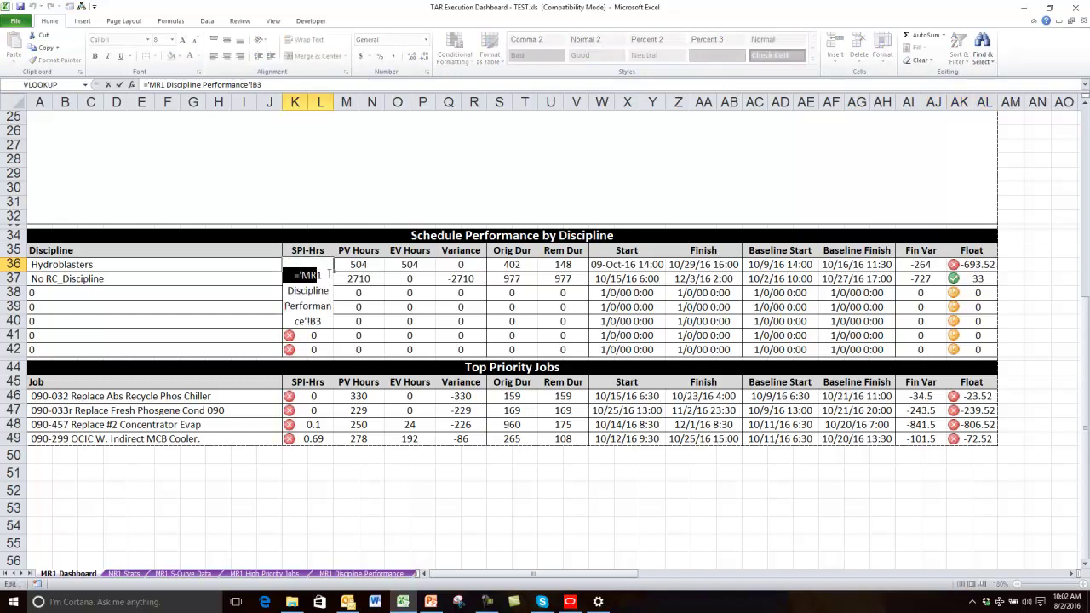
key(Escape)
click(313, 279)
click(311, 264)
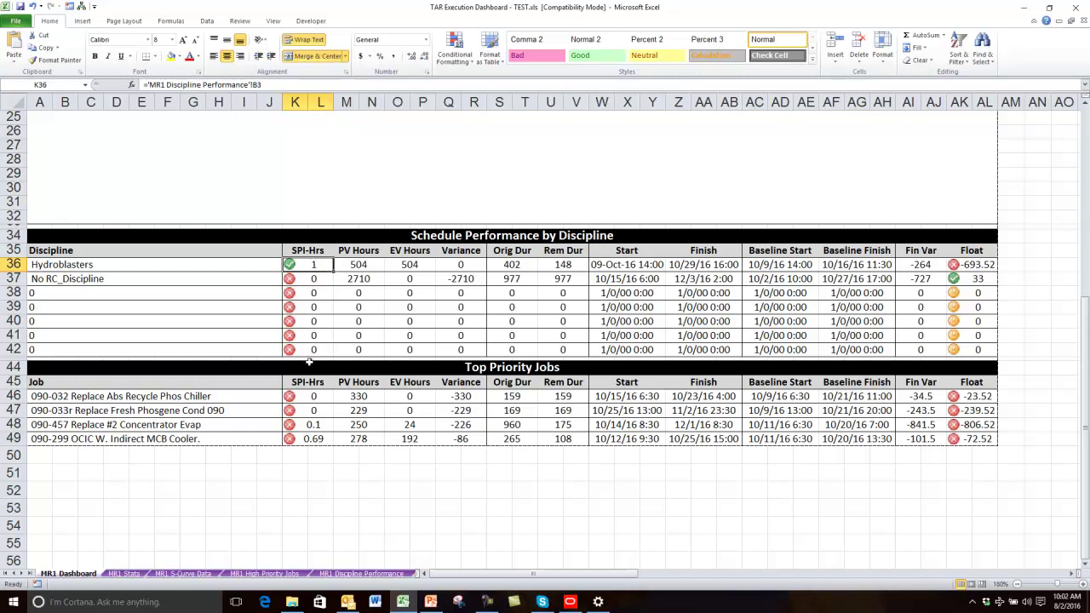
click(464, 69)
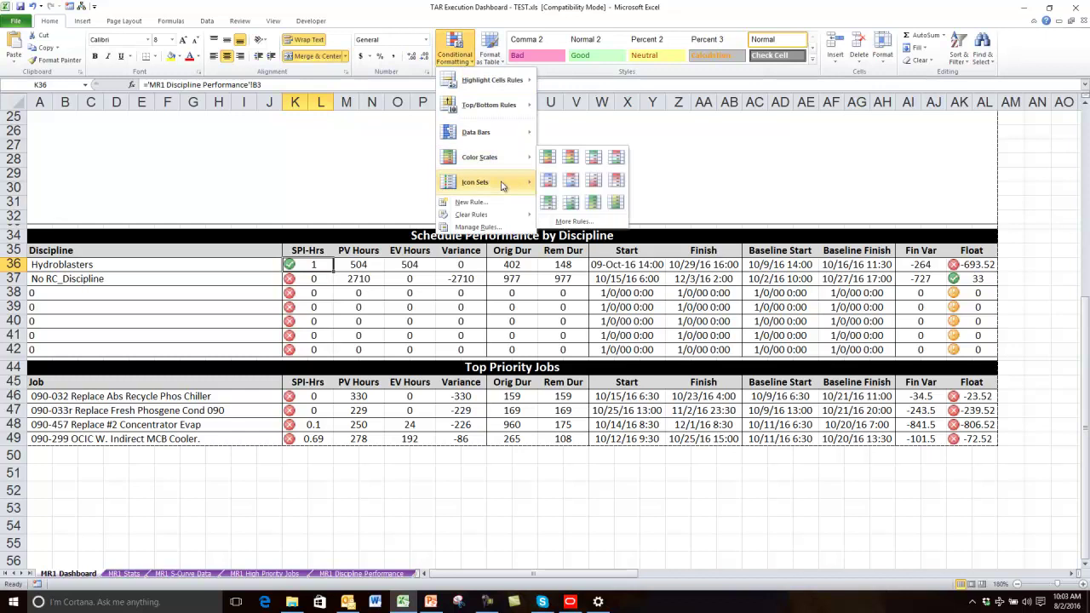
mouse_move(502, 184)
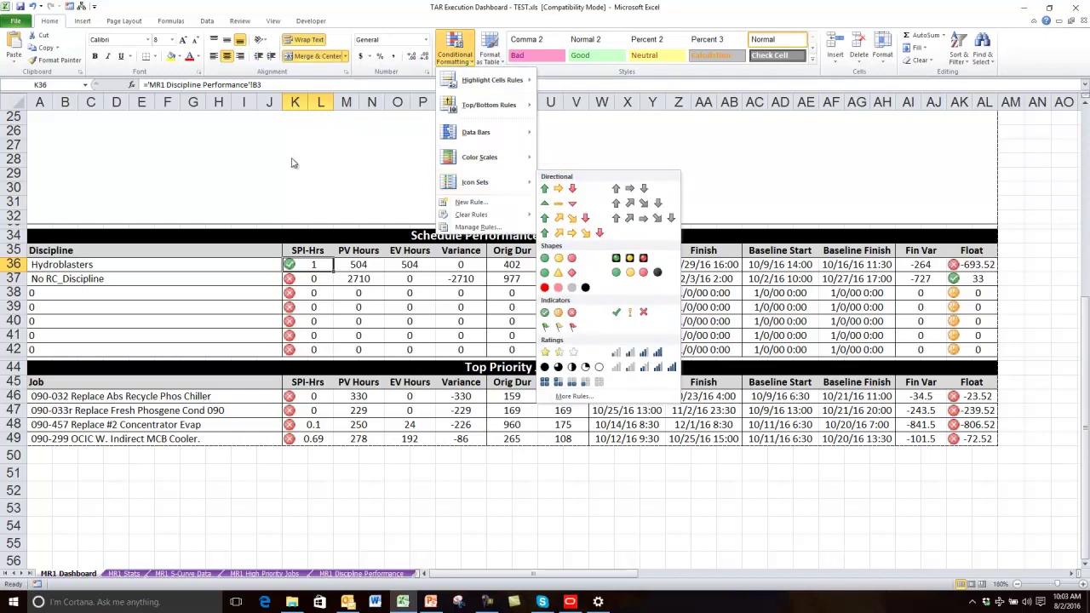
click(309, 189)
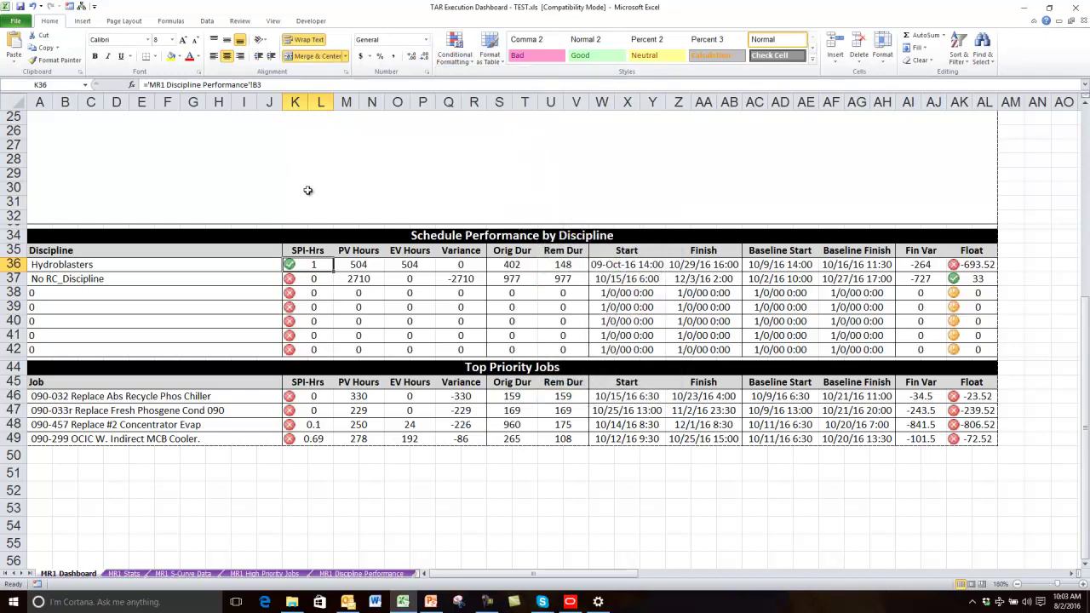
click(315, 280)
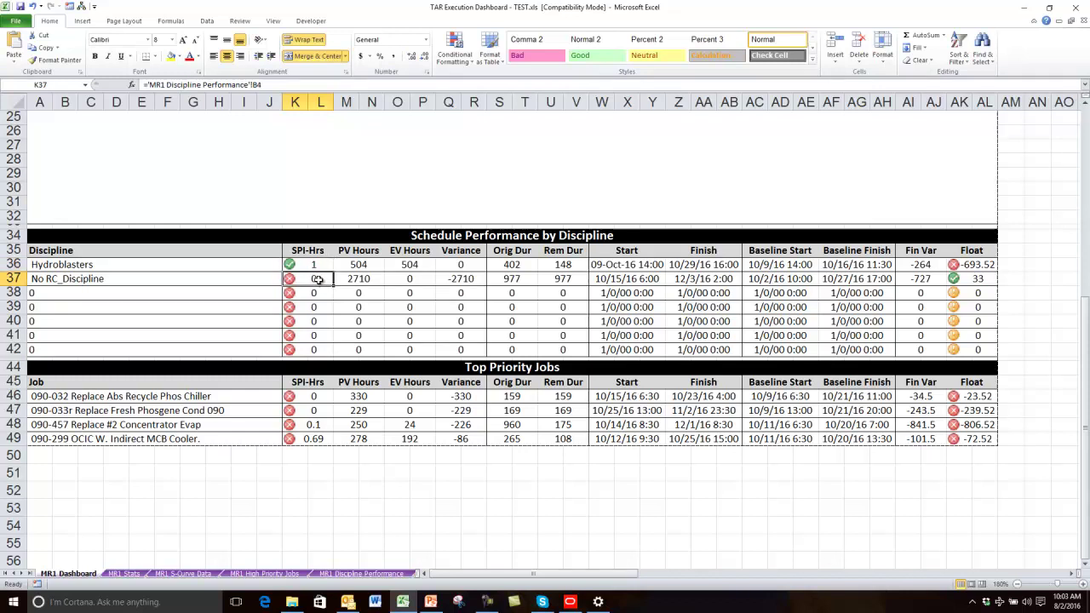
- Trace the first Top Priority Jobs SPI-Hrs value to the MR1 High Priority Jobs sheet, select A1:M6 there, and return to the dashboard
click(307, 399)
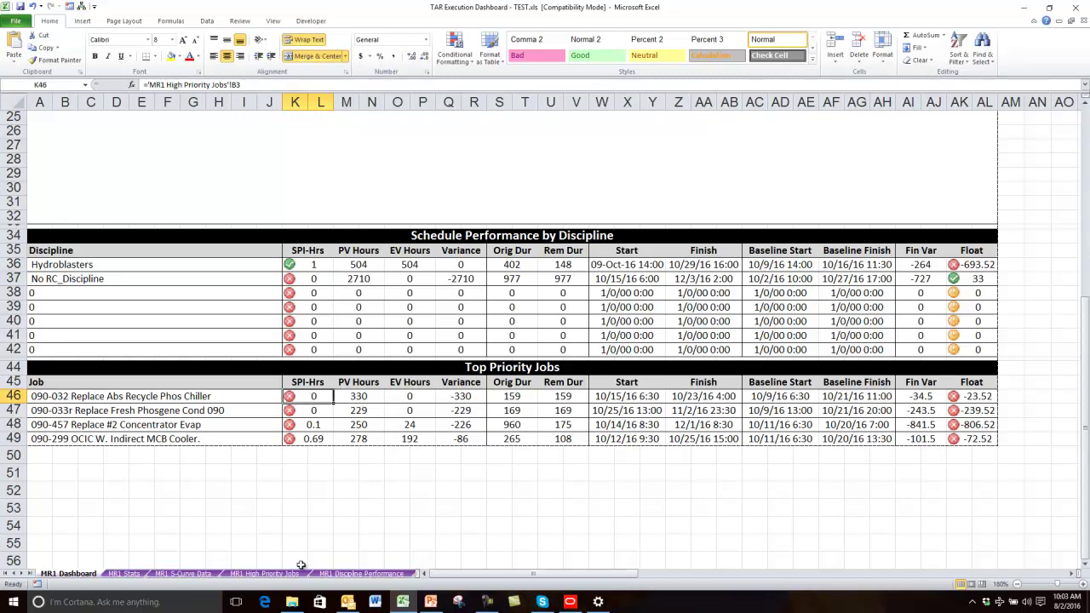
click(266, 574)
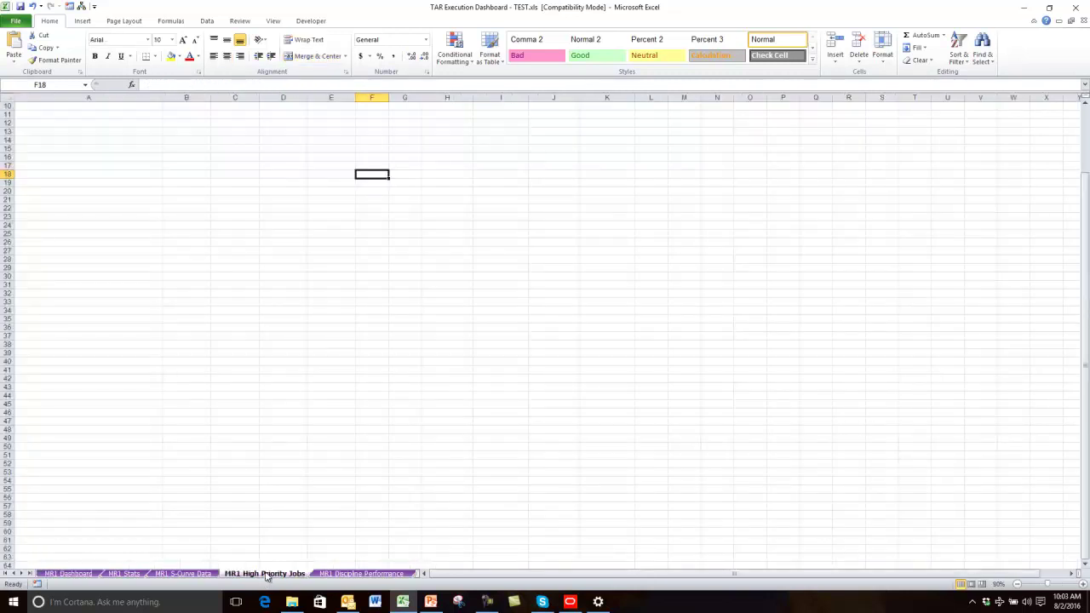
click(257, 398)
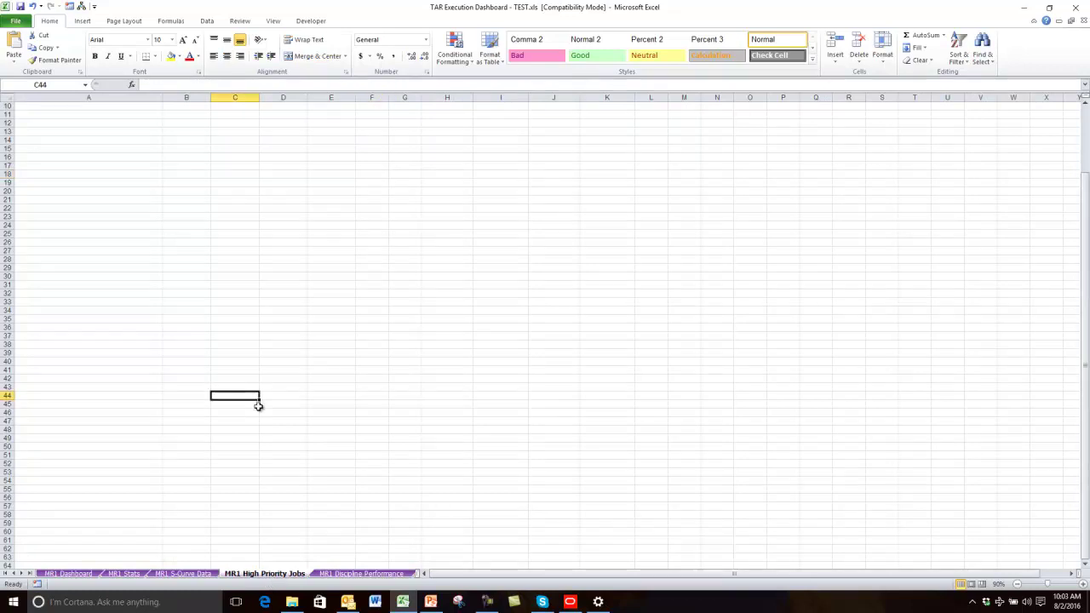
scroll(258, 406, up, 3)
click(57, 108)
drag(57, 108, 698, 149)
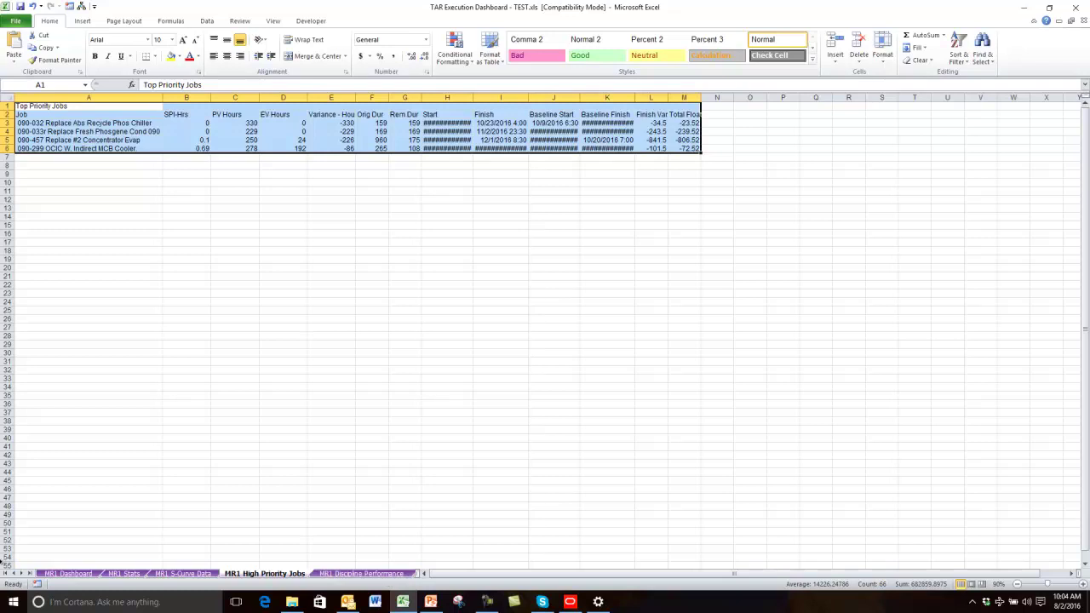
click(56, 576)
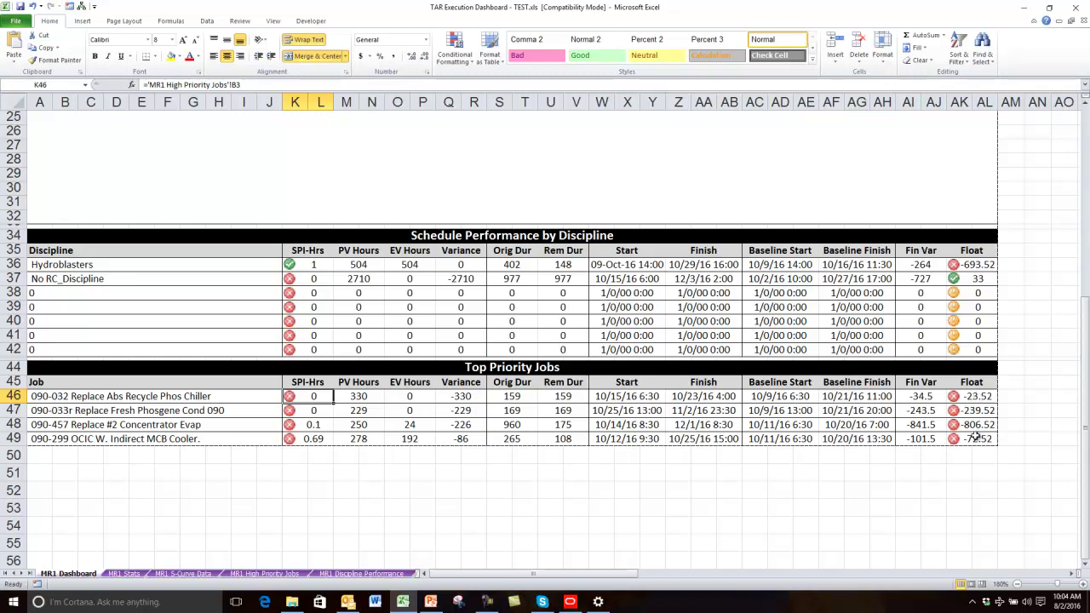
- Switch to Primavera P6 and run the TA-EX-01 - MR1 Schedule Statistics report from the MR1 report group
key(alt+Tab)
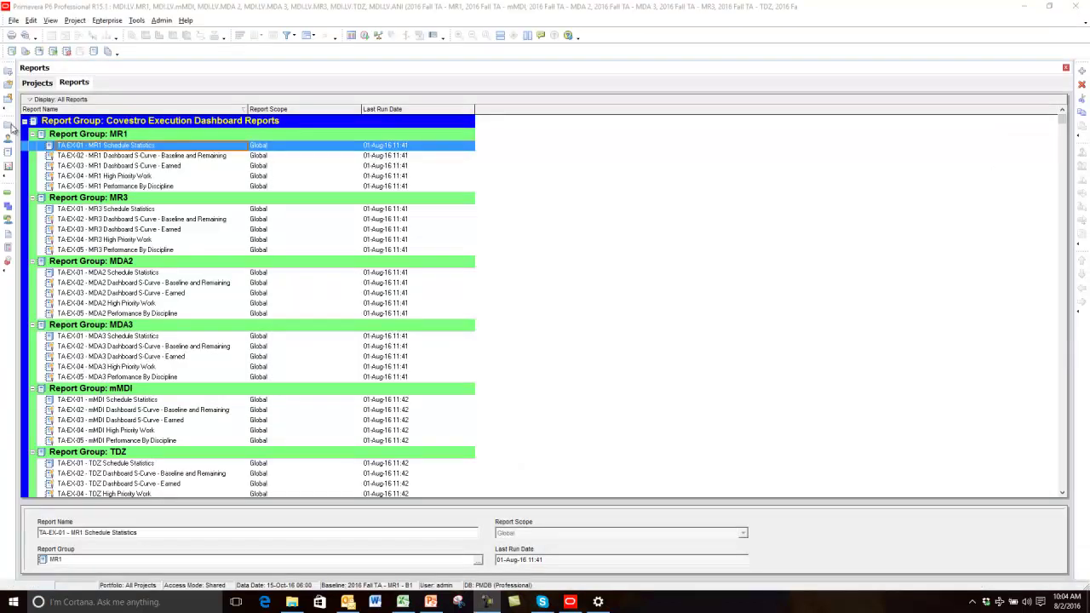
click(88, 136)
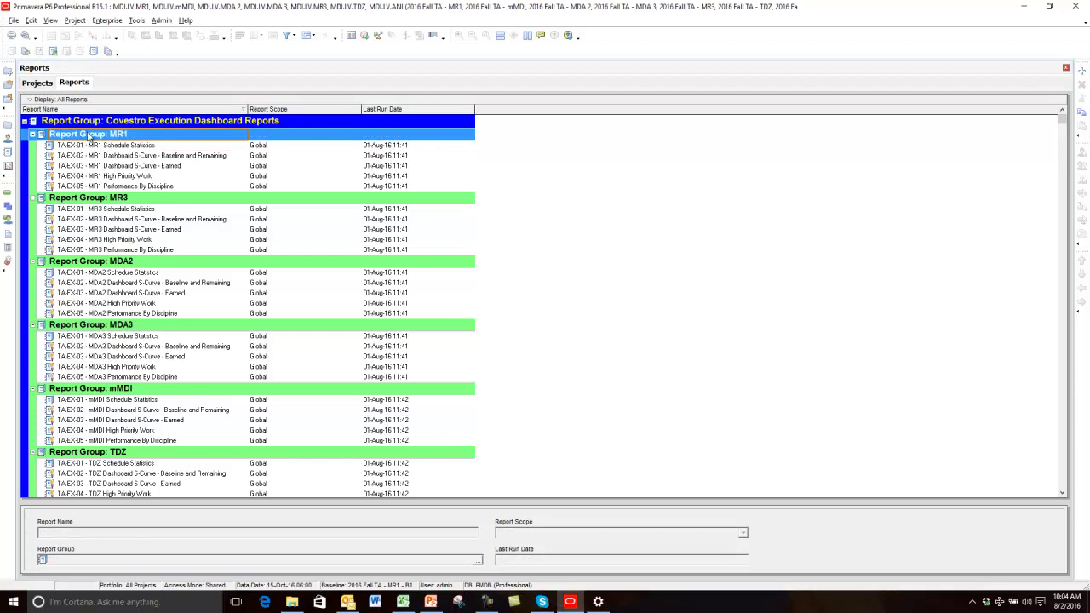
click(120, 148)
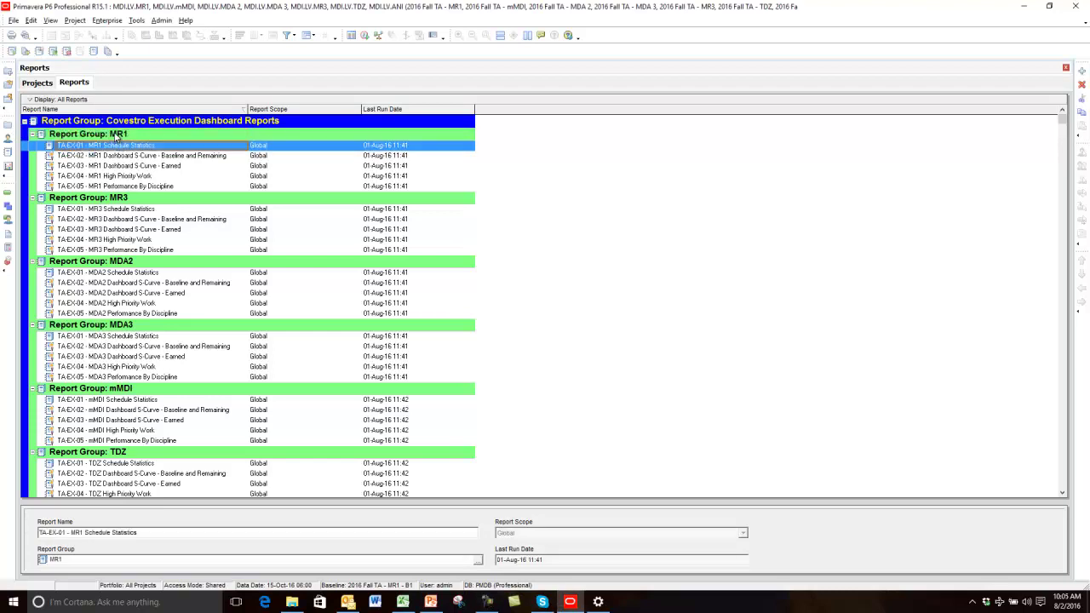
click(117, 136)
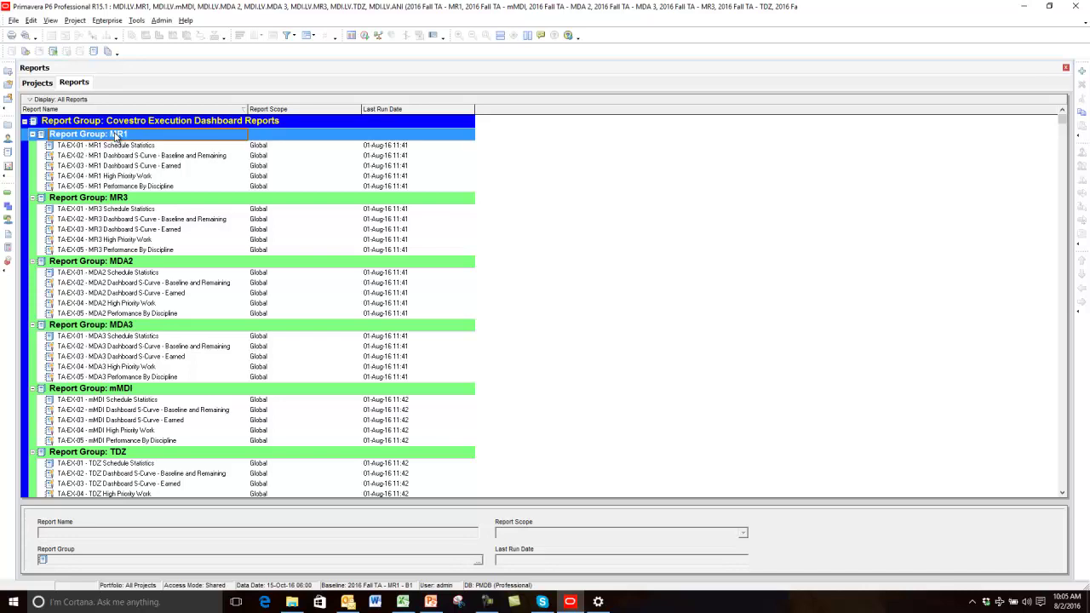
click(139, 146)
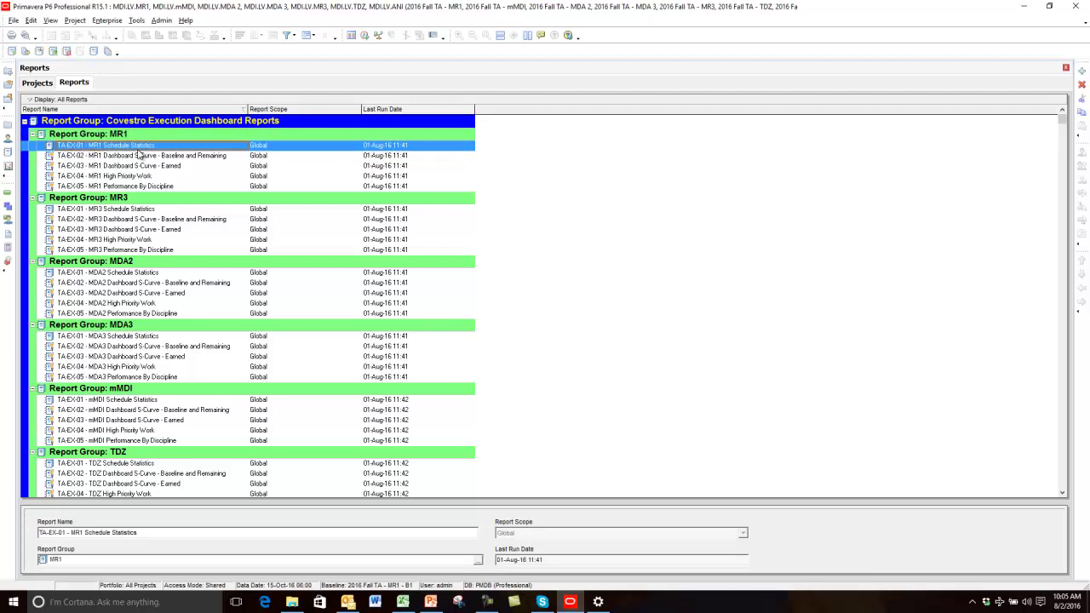
right_click(139, 145)
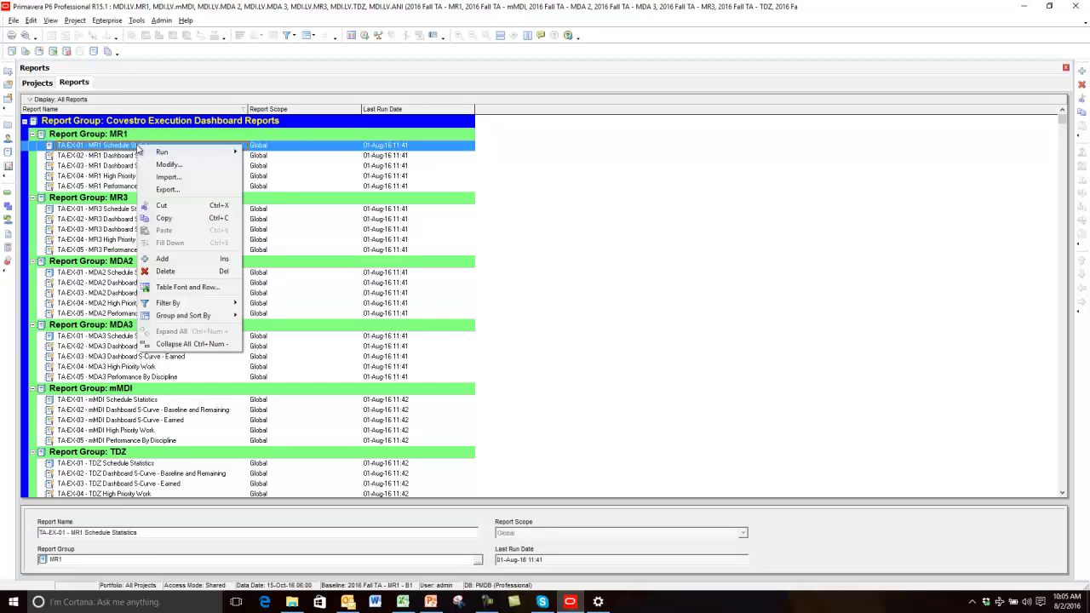
click(269, 151)
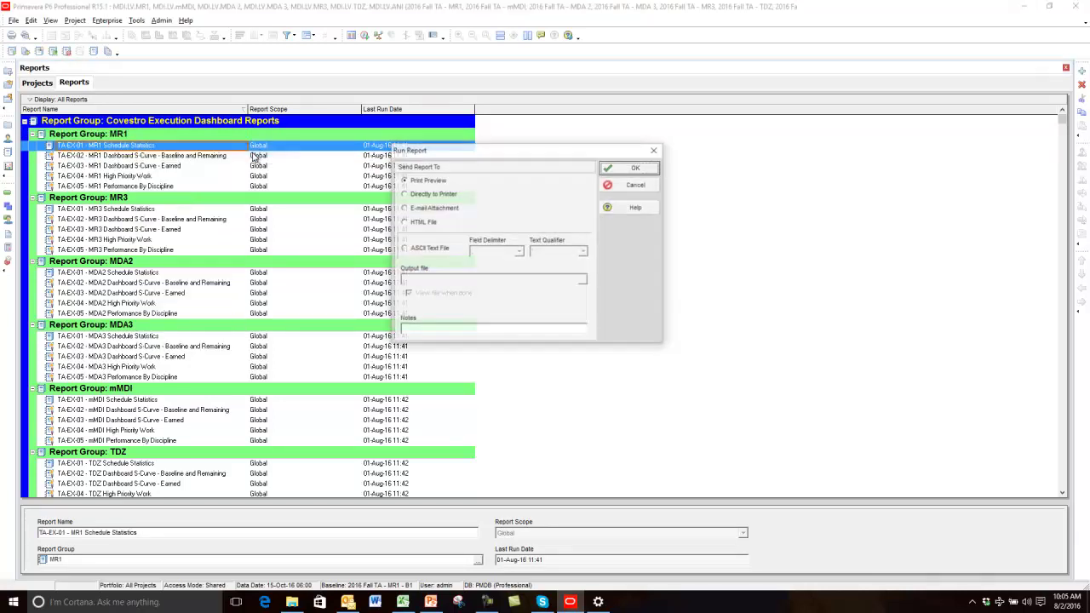
click(607, 167)
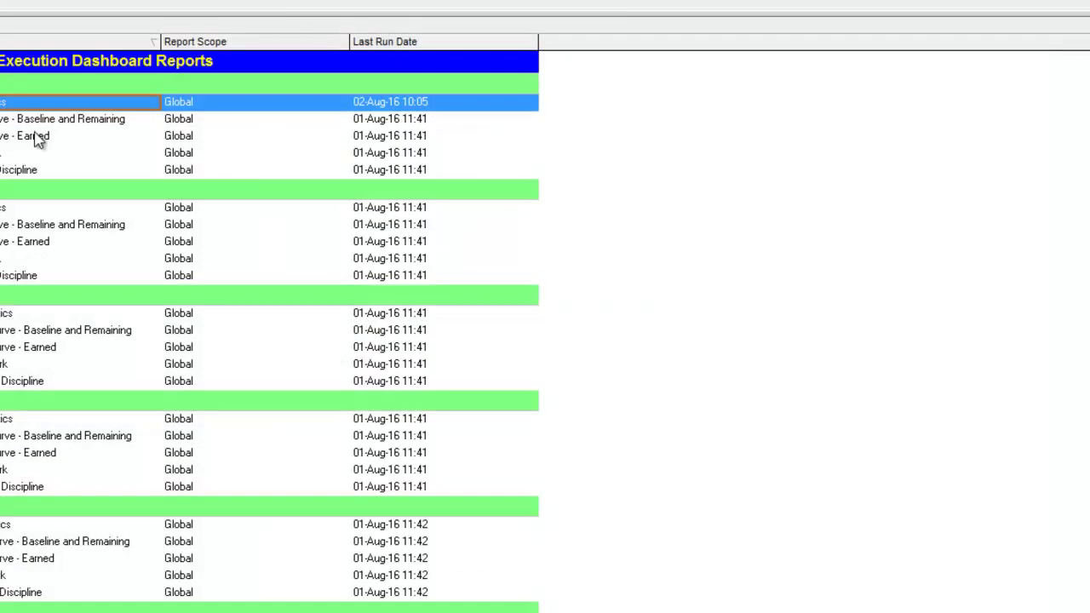
- Run the TA-EX-02 - MR1 Dashboard S-Curve - Baseline and Remaining report
click(31, 122)
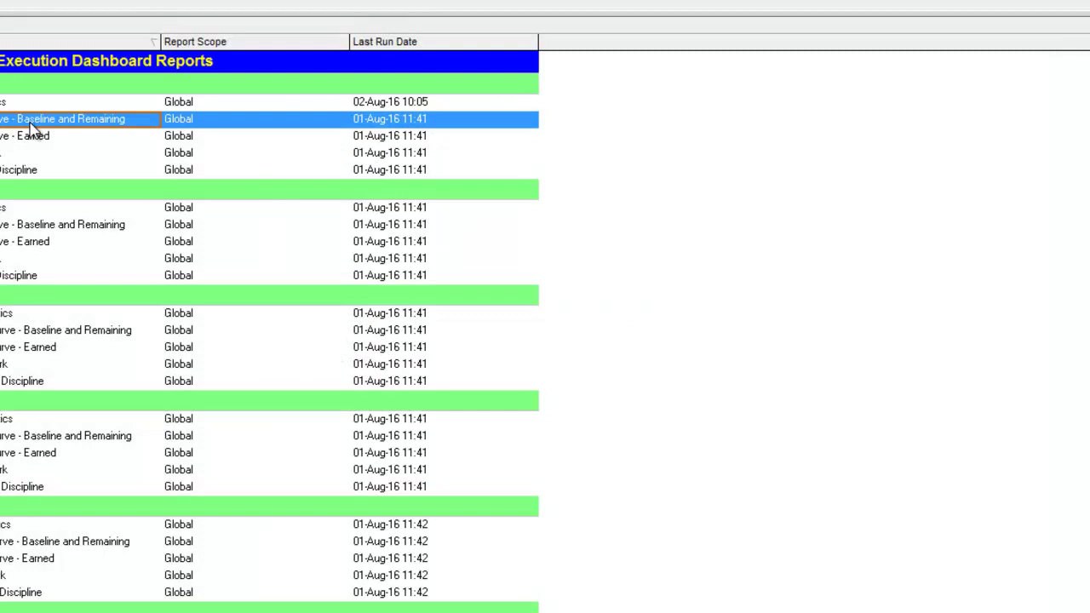
right_click(32, 130)
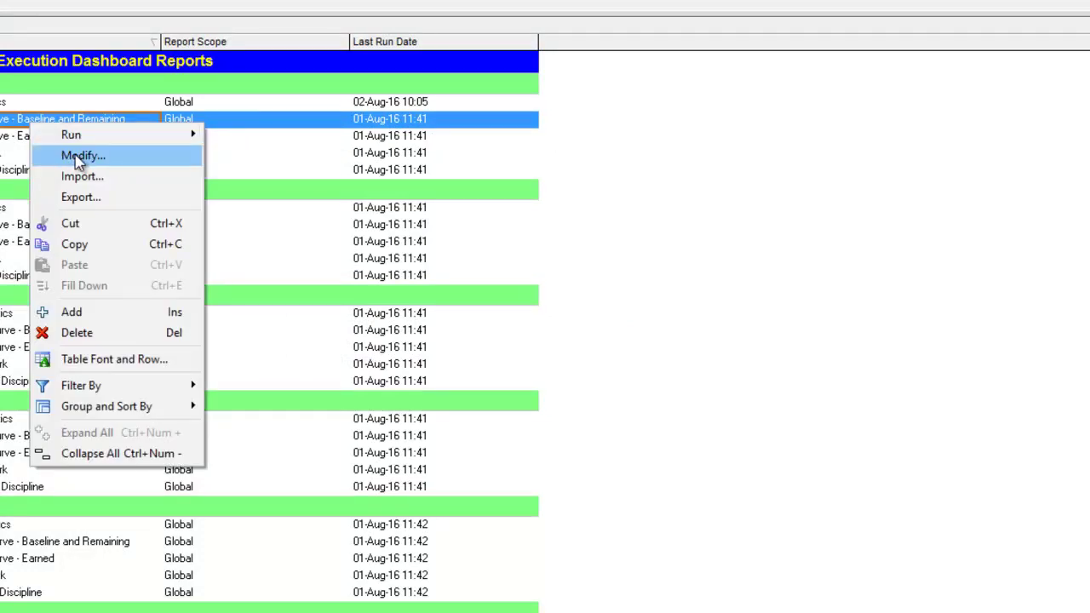
mouse_move(69, 134)
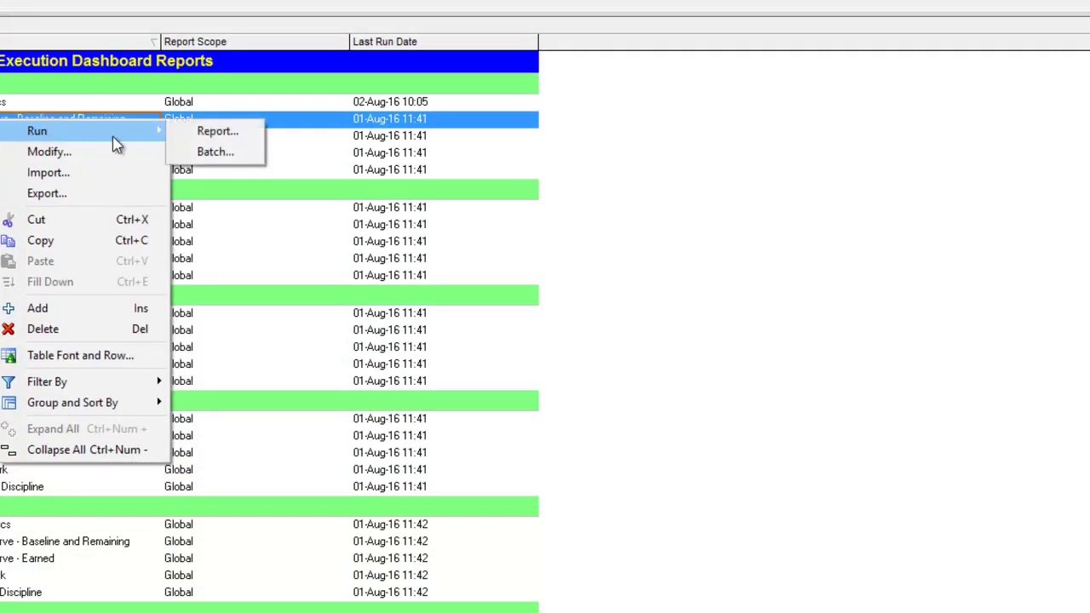
click(204, 133)
click(826, 141)
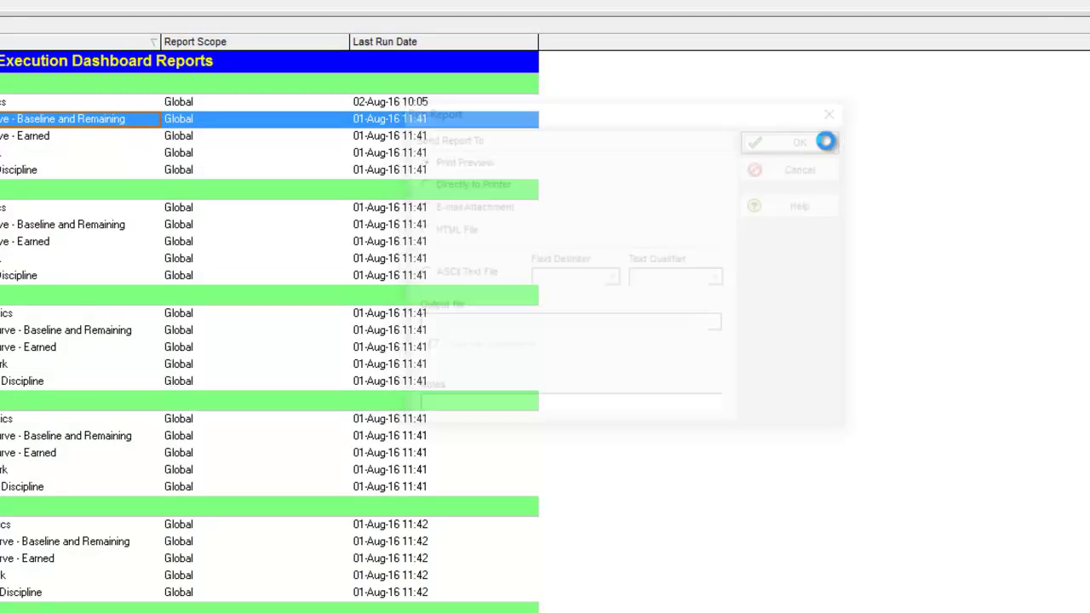
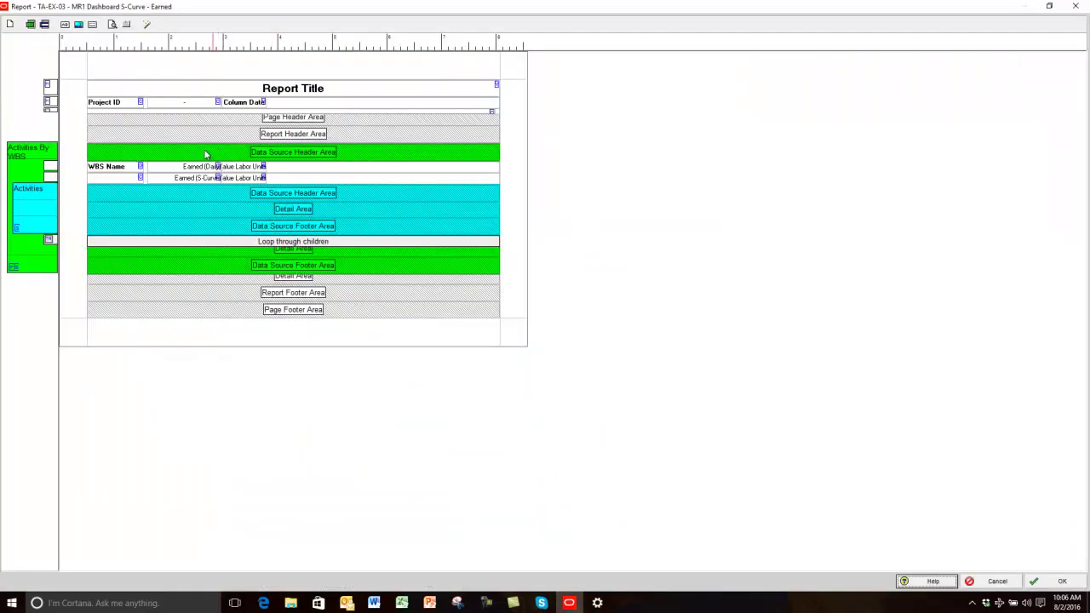
- Examine the source properties of the Activities By WBS header area in the TA-EX-03 - MR1 Dashboard S-Curve - Earned report
double_click(181, 158)
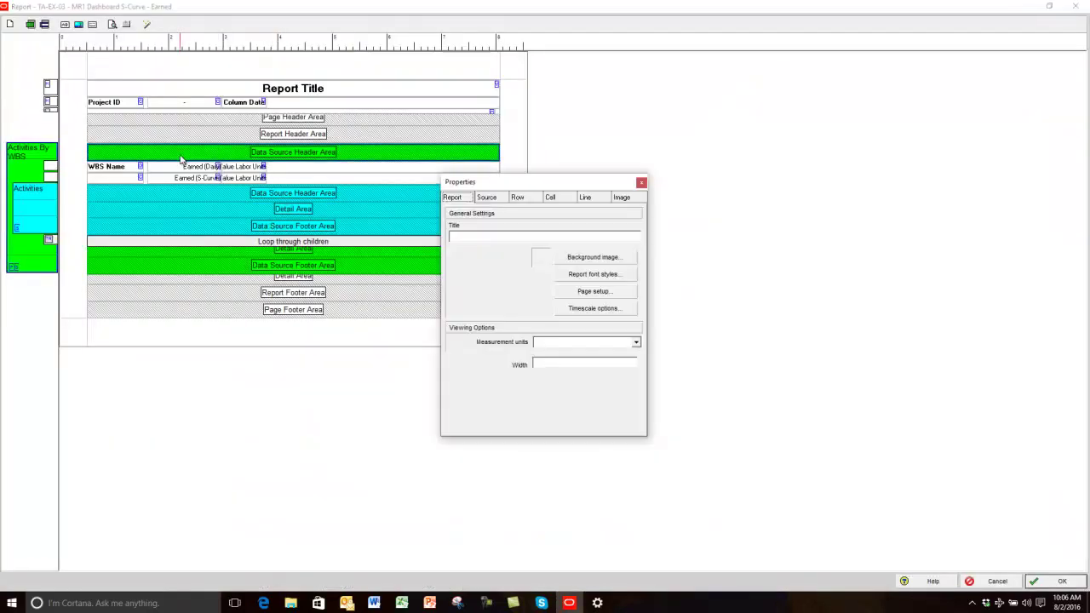
click(487, 196)
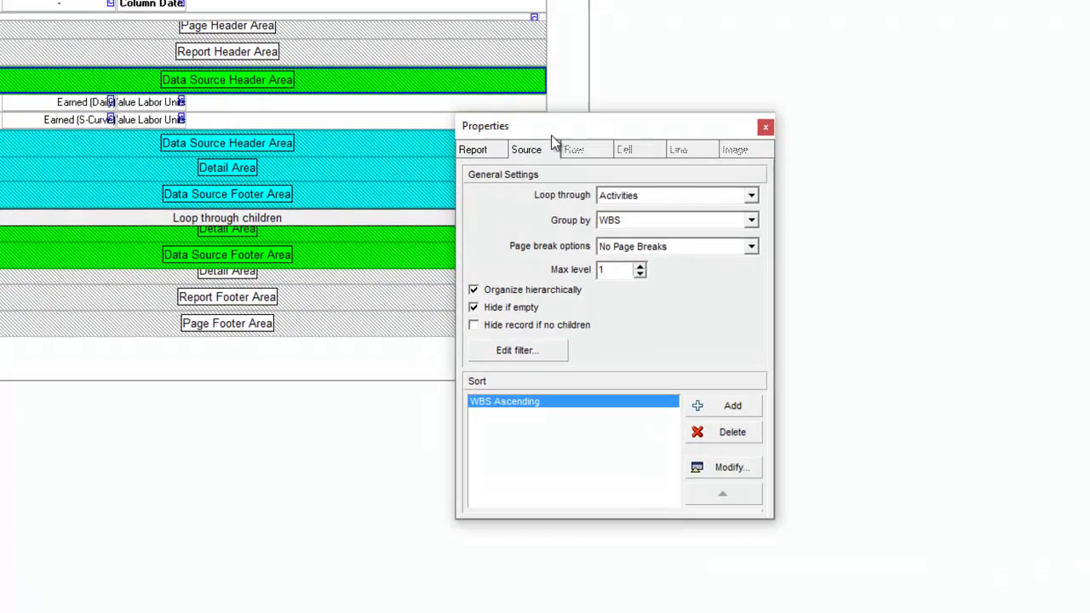
drag(551, 134, 544, 9)
- Open the Earned S-curve report's timescale options to examine its start, date interval, shift calendar and finish settings
click(480, 4)
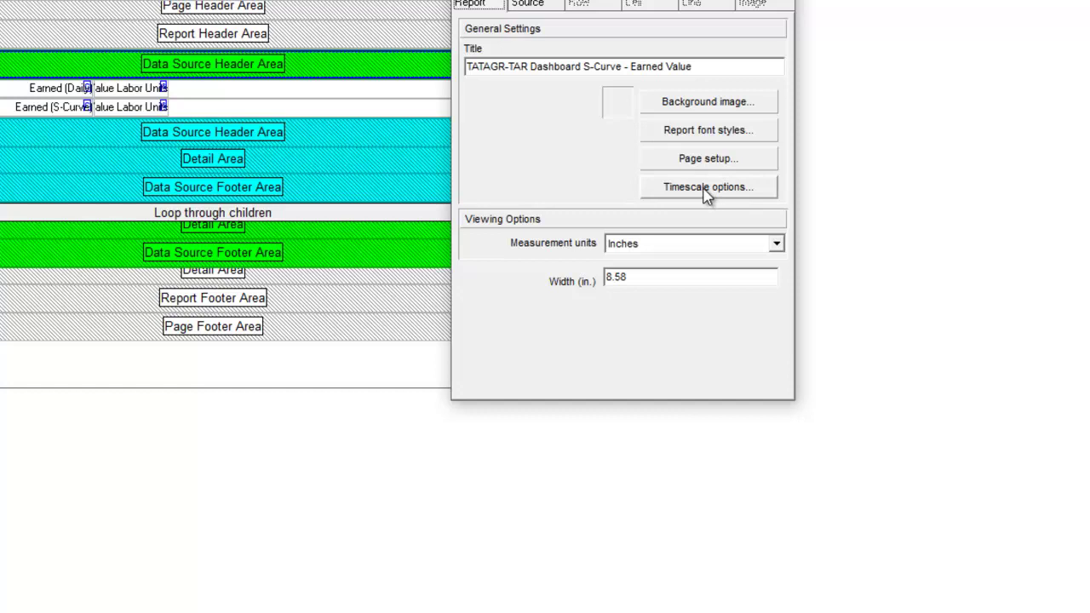
click(705, 195)
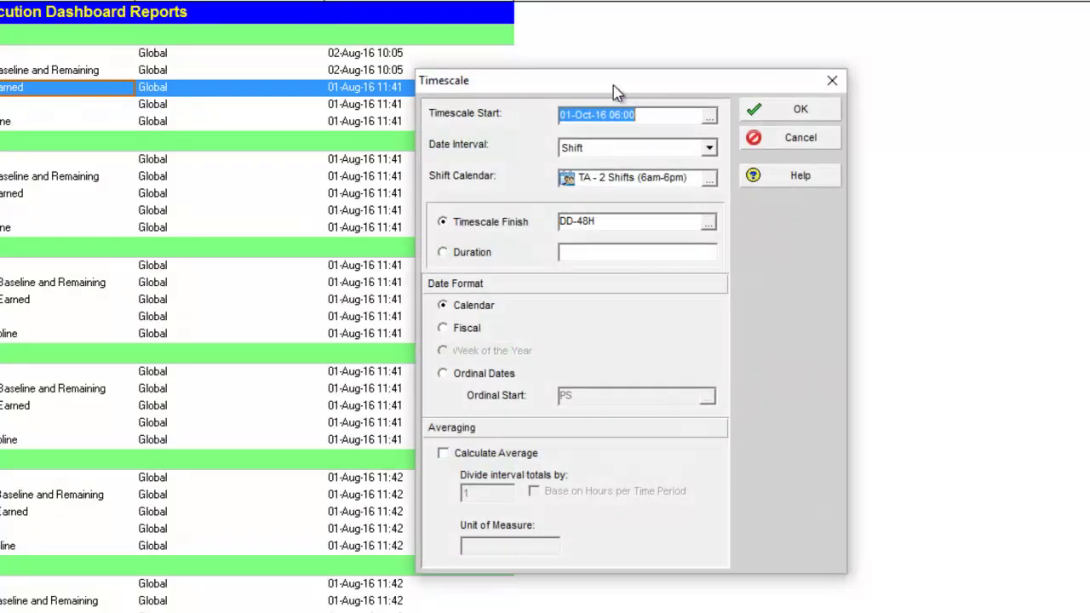
drag(617, 85, 577, 115)
click(698, 119)
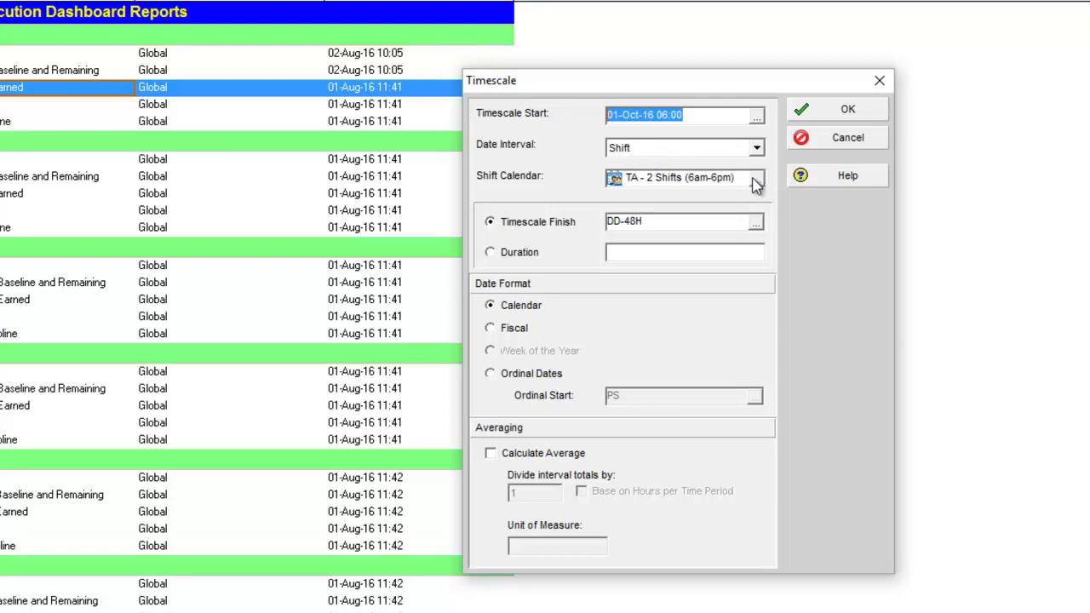
- Examine the Timescale Finish setting of the Earned S-curve report, cancel the timescale options and close the report design
click(624, 223)
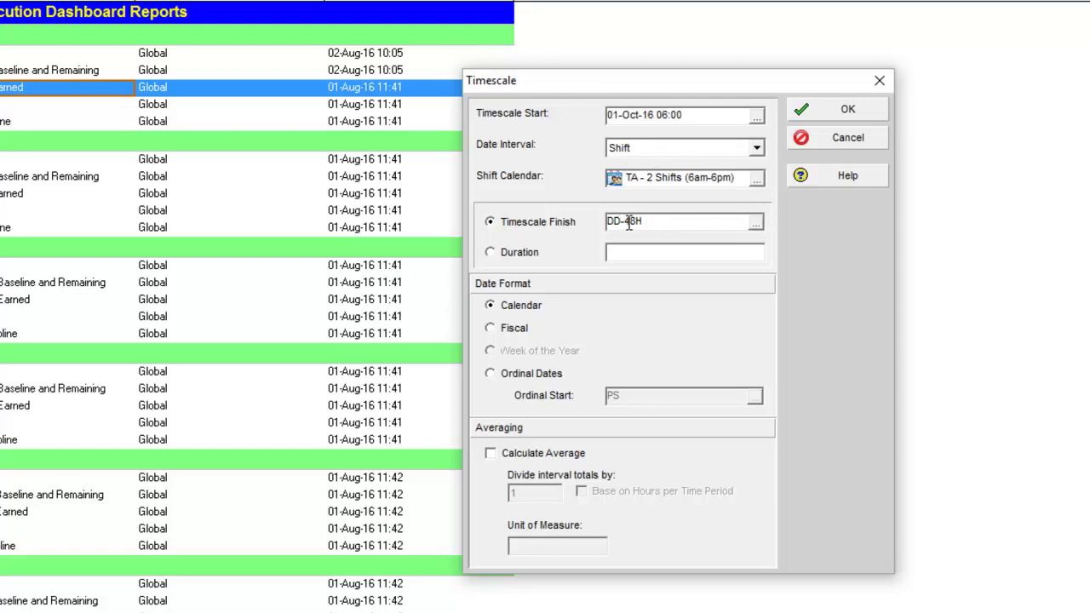
drag(629, 223, 647, 225)
double_click(643, 222)
click(639, 221)
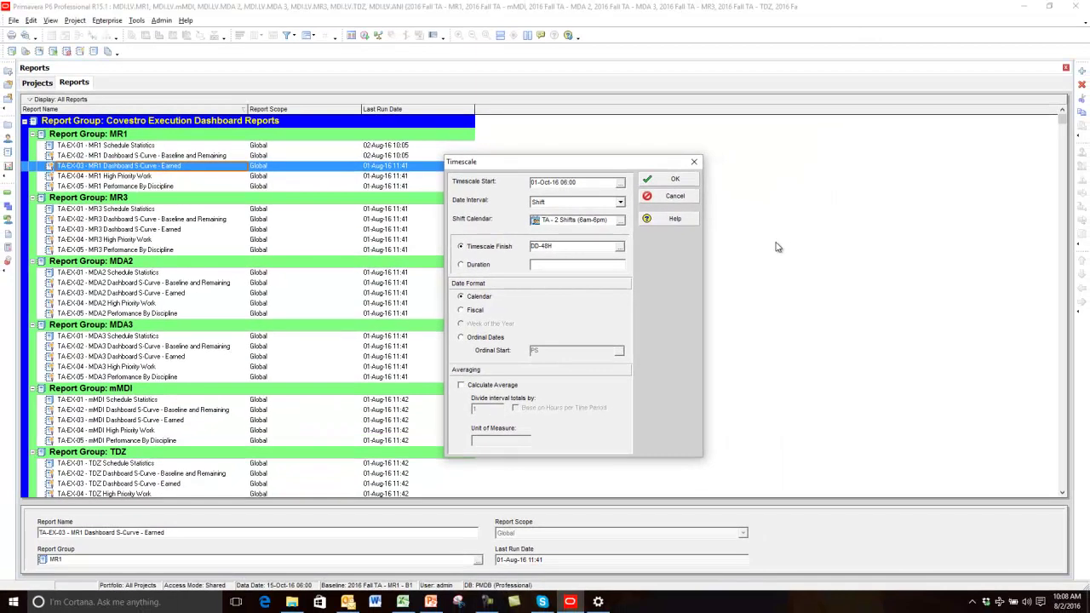
click(671, 197)
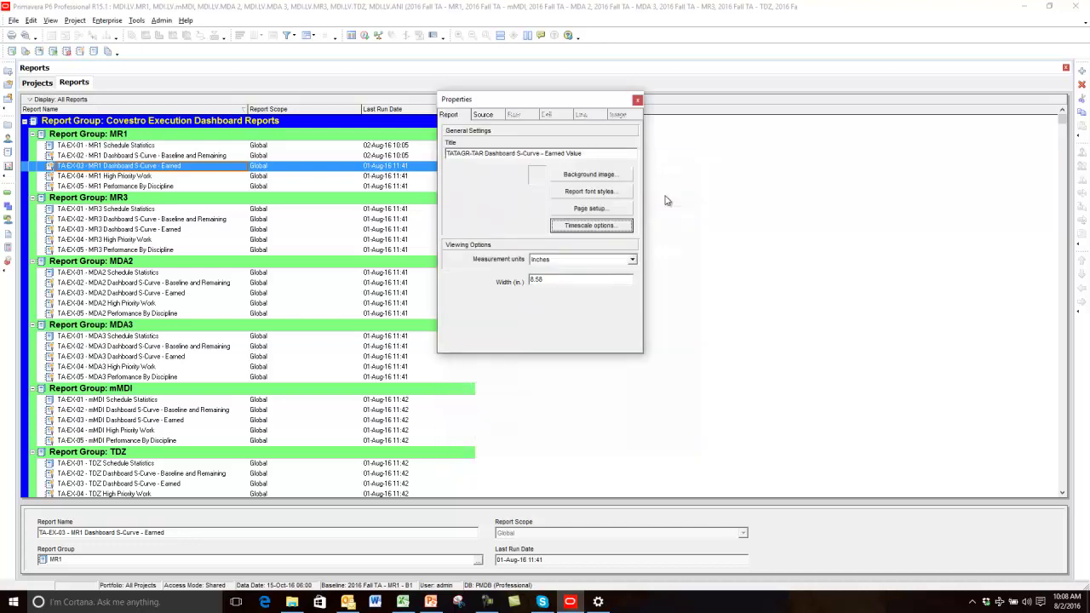
click(634, 102)
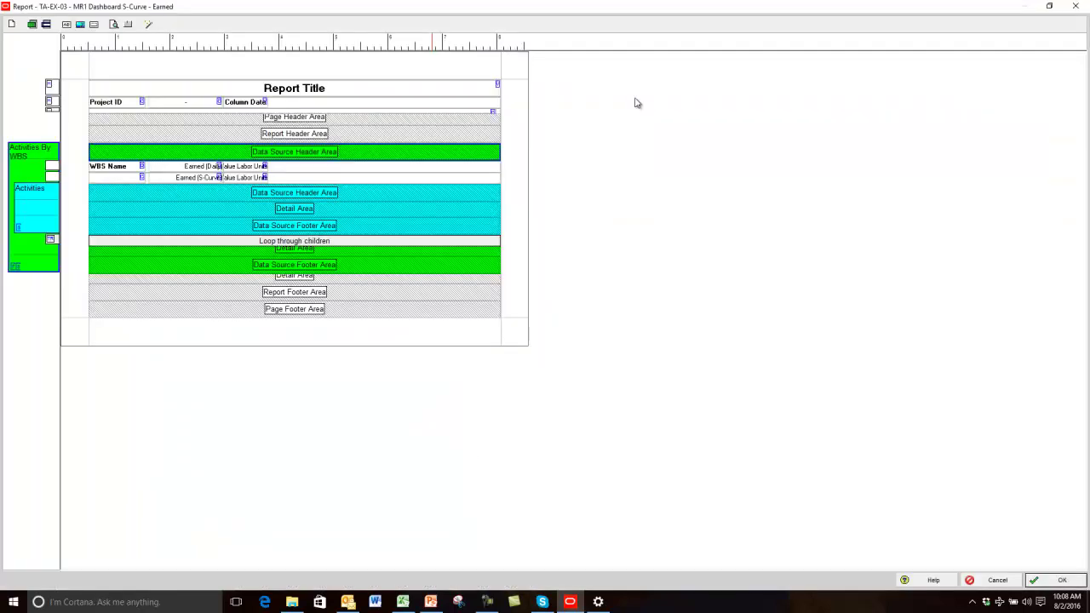
click(1061, 582)
- Run the TA-EX-04 - MR1 High Priority Work report as a print preview and close the preview
right_click(151, 176)
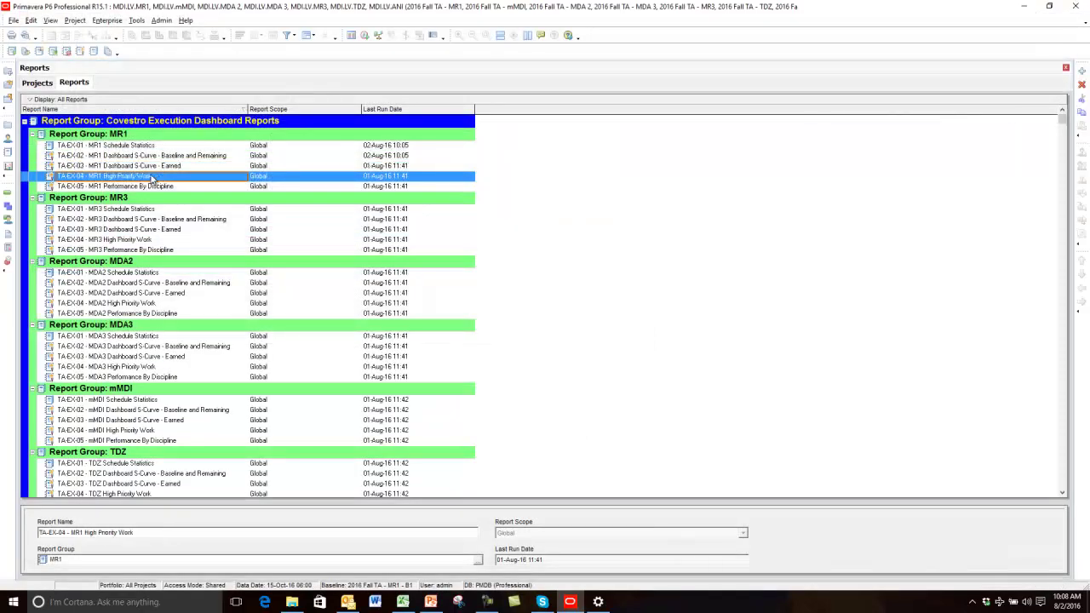
mouse_move(180, 182)
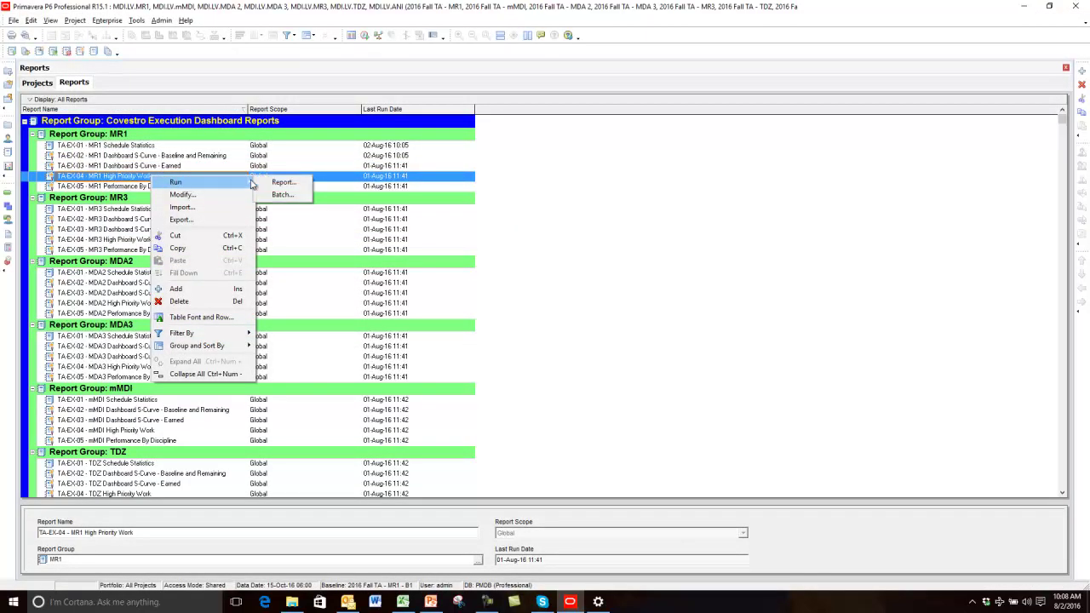
click(281, 183)
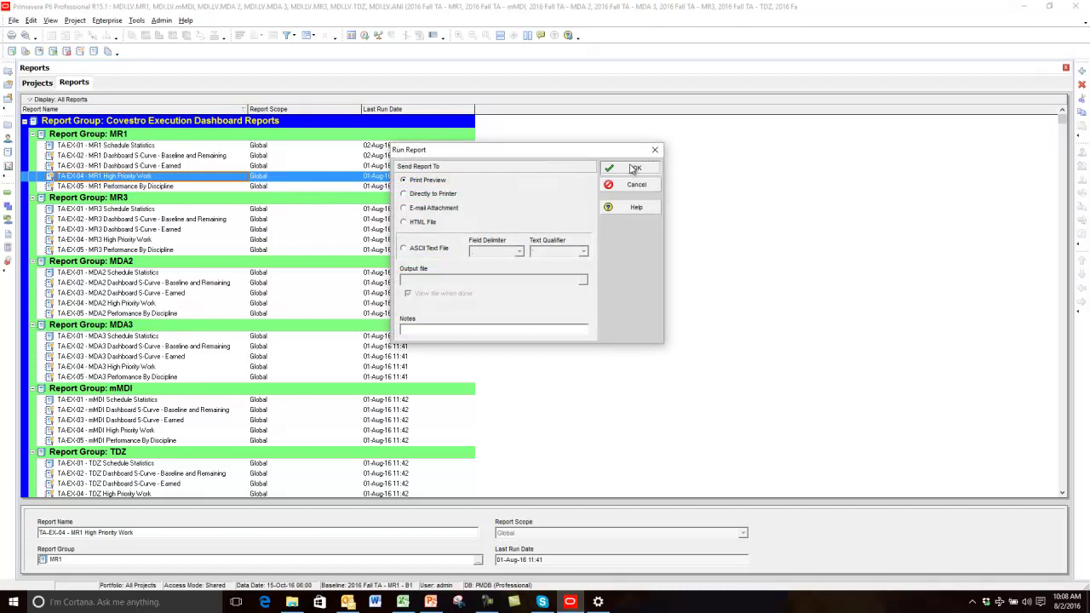
click(629, 164)
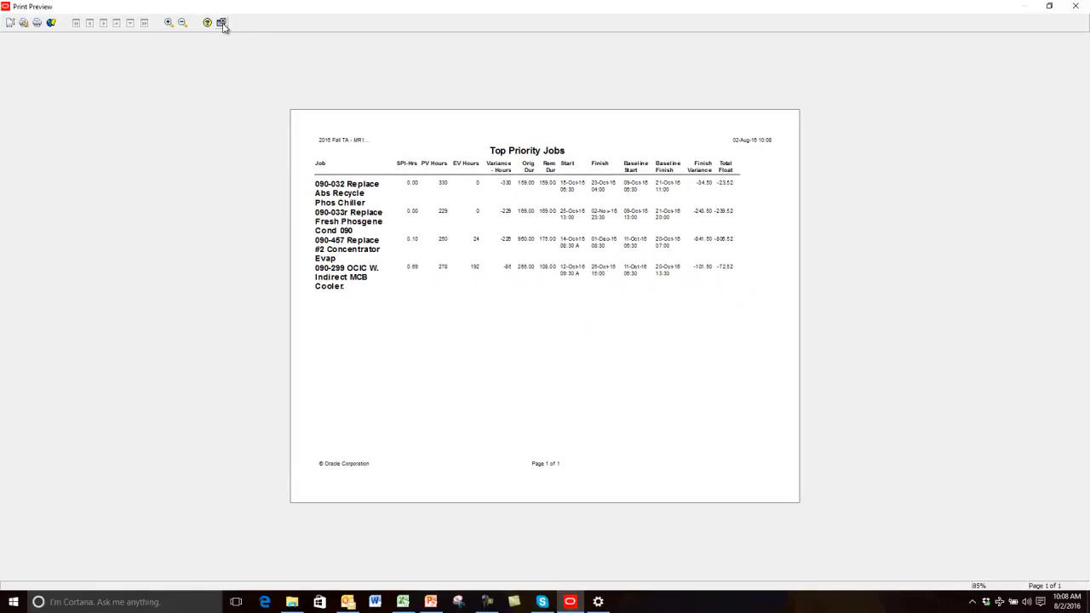
click(221, 23)
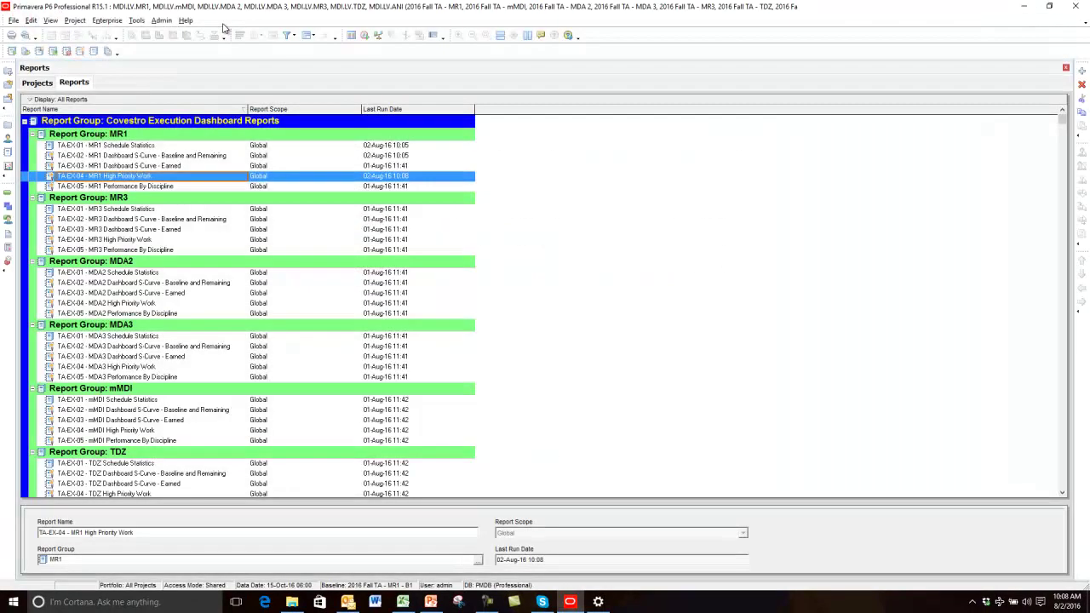
- Open the TA-EX-05 - MR1 Performance By Discipline report design and examine the source properties of its Activities By RC_Discipline header area
click(154, 187)
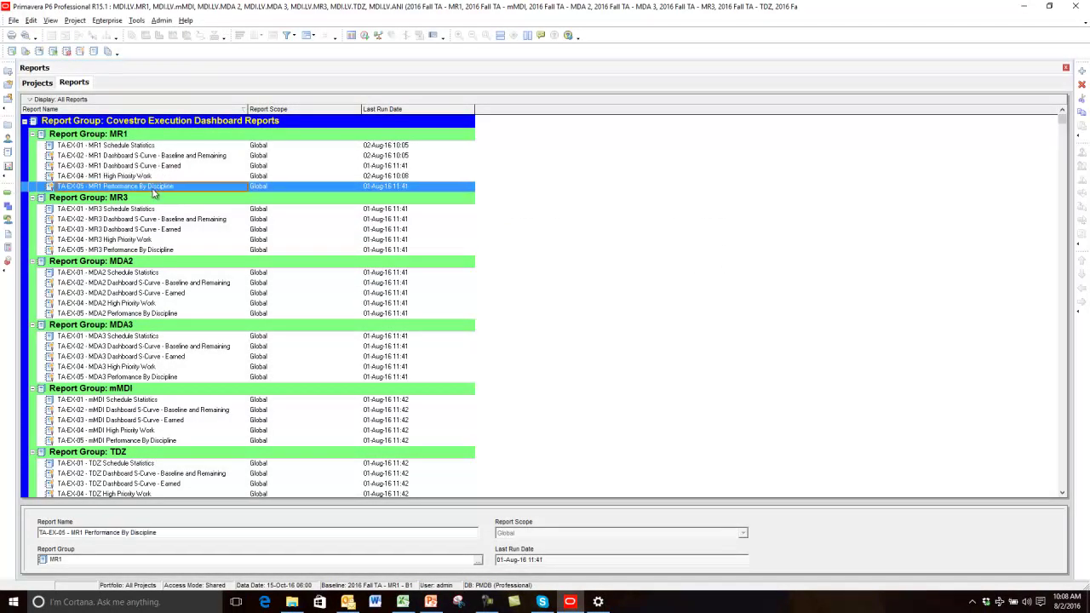
right_click(154, 194)
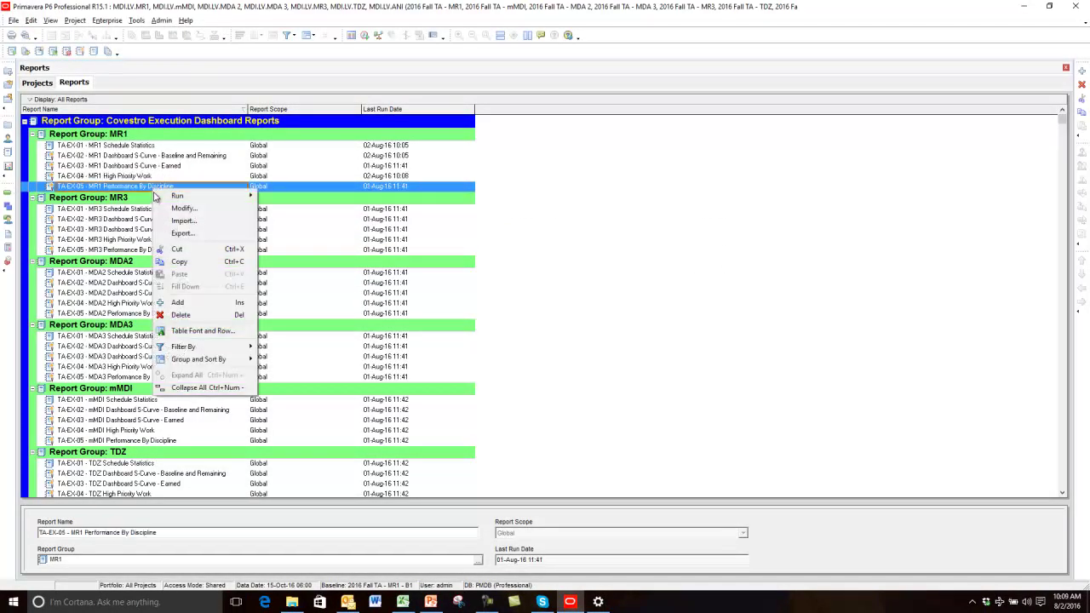
mouse_move(183, 197)
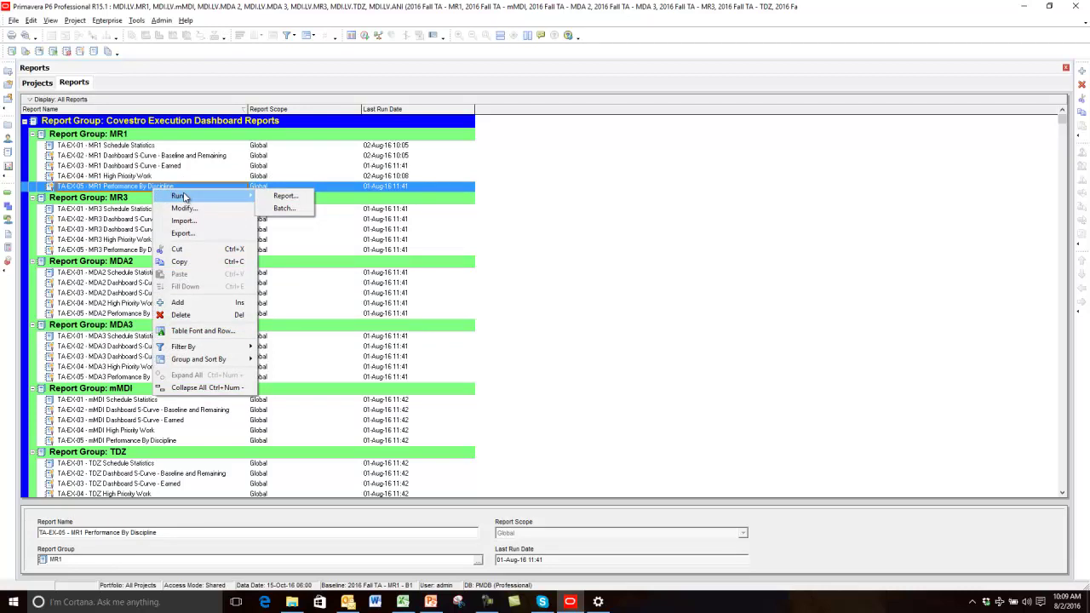
click(193, 210)
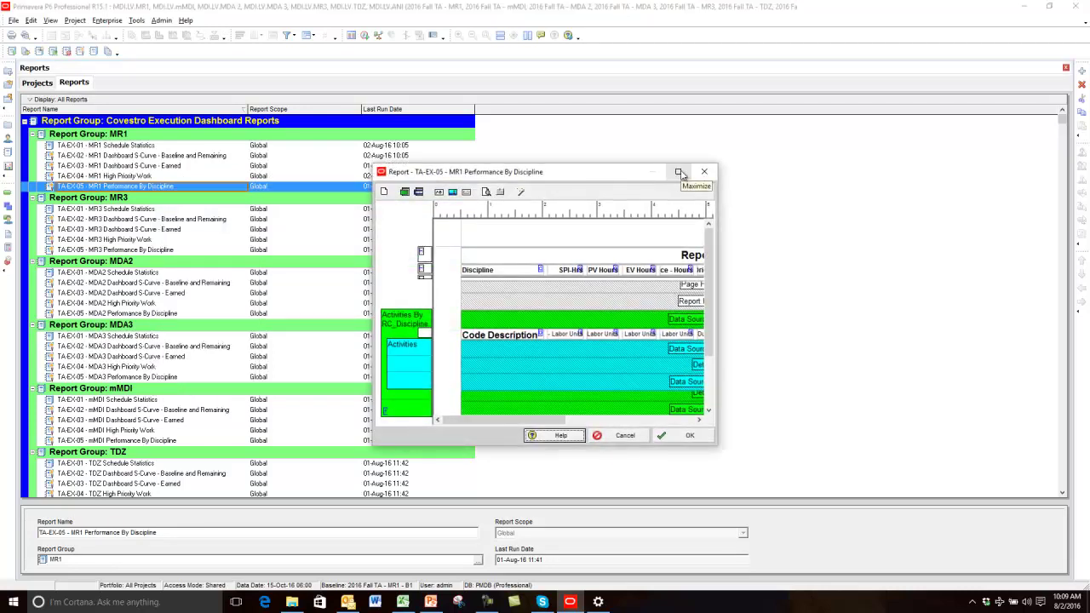
click(680, 174)
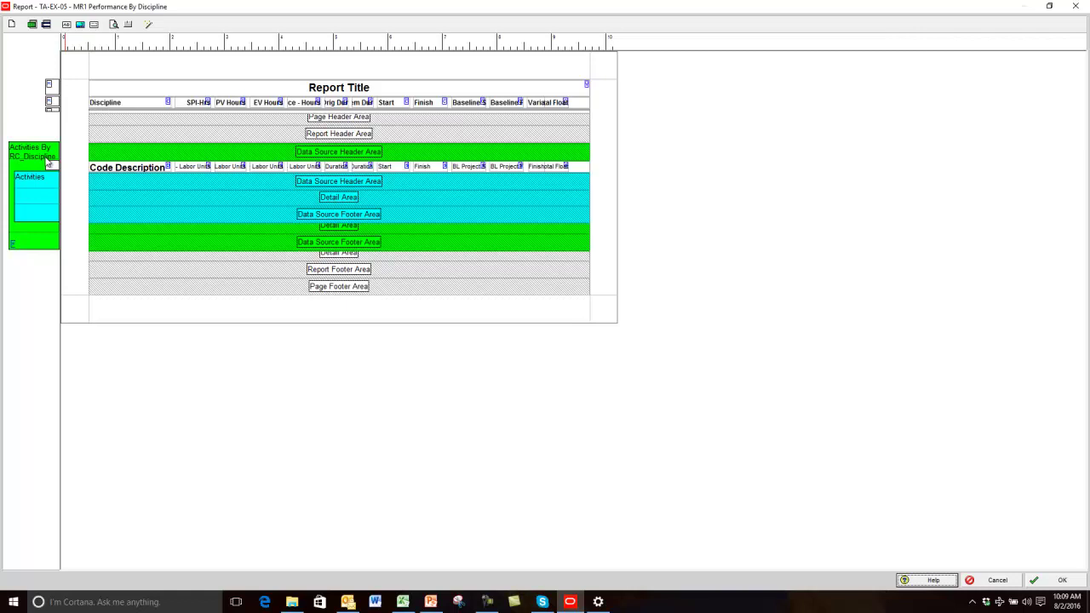
double_click(146, 158)
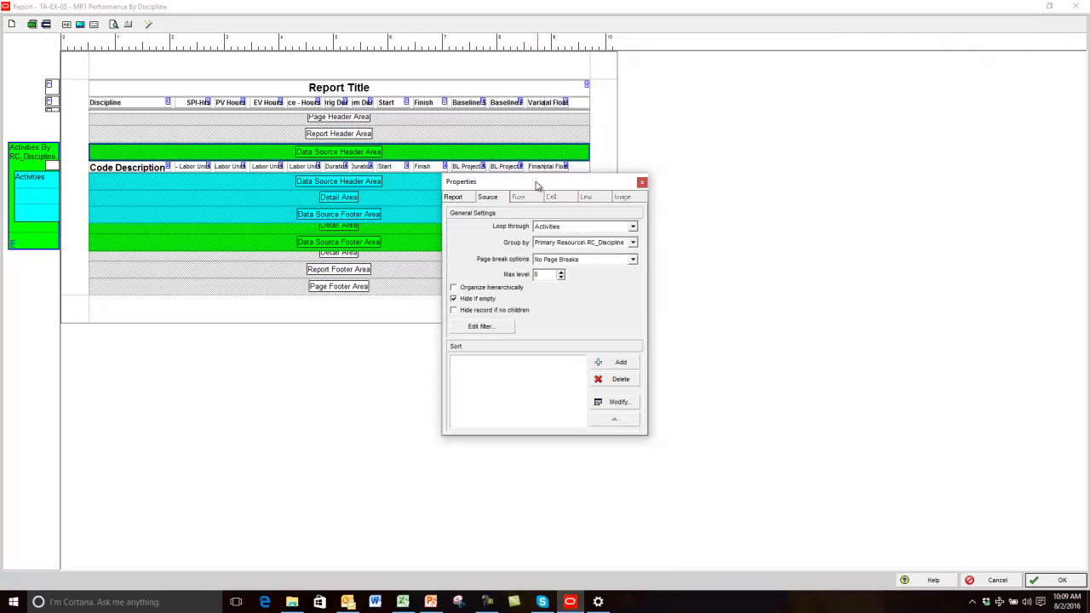
drag(536, 181, 517, 72)
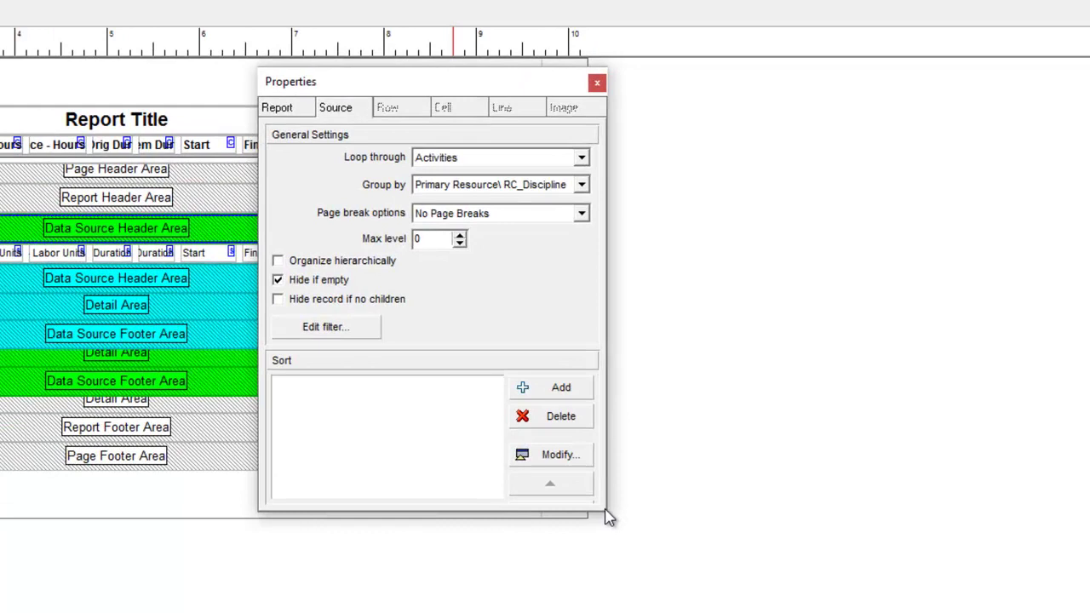
drag(608, 512, 905, 538)
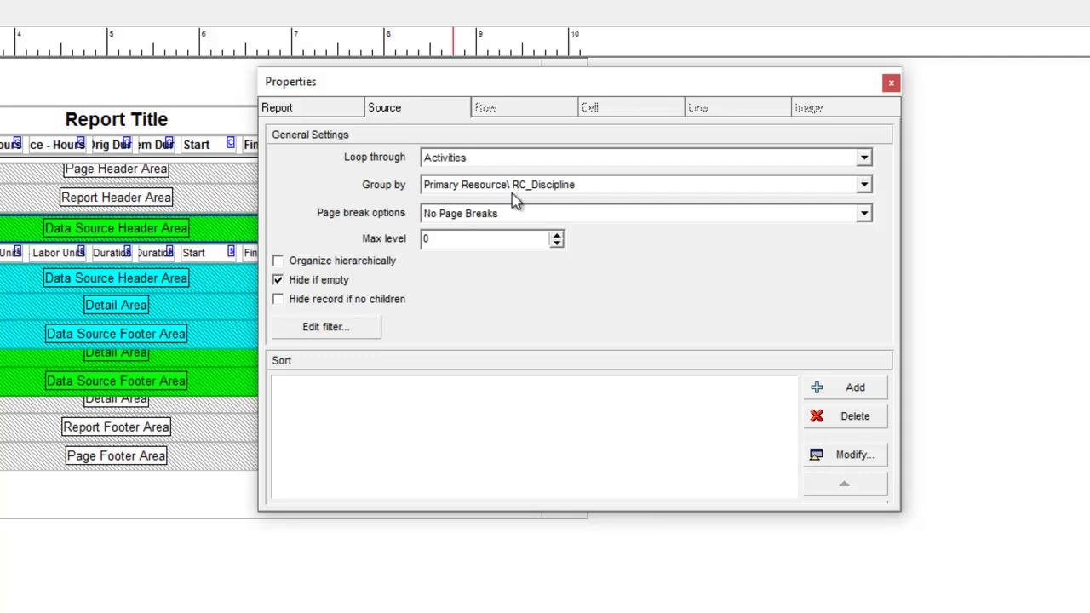
- Browse the Group by choices for the discipline report's activities, looking through the Primary Resource options
click(865, 187)
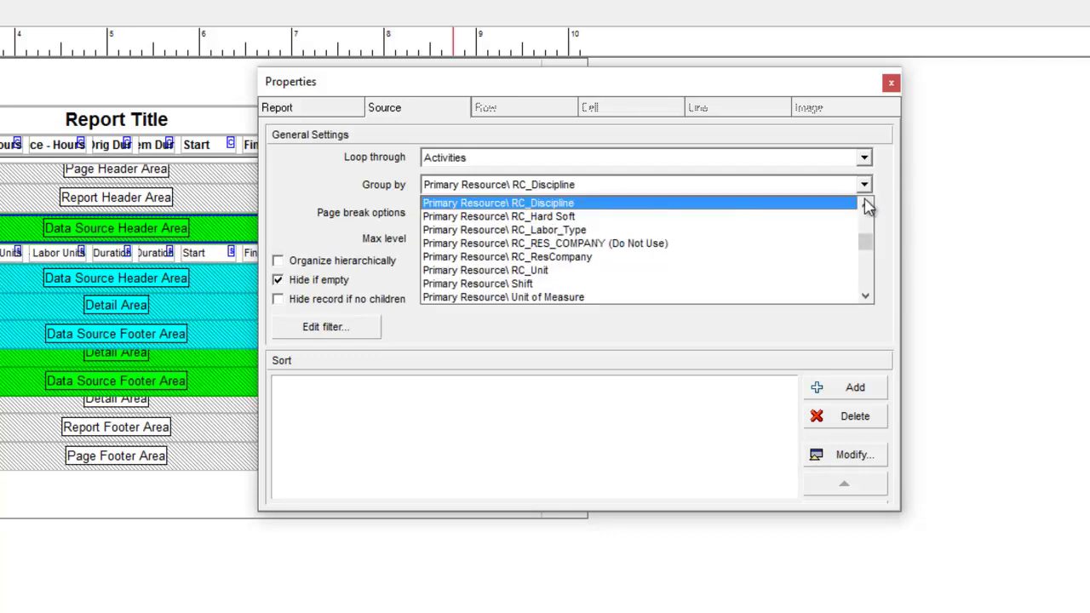
click(866, 205)
click(865, 205)
click(866, 205)
click(865, 205)
click(865, 205)
click(865, 206)
click(865, 205)
click(865, 205)
click(866, 205)
click(865, 205)
click(865, 206)
click(865, 206)
click(865, 205)
click(866, 206)
click(865, 205)
click(865, 205)
click(865, 205)
click(865, 205)
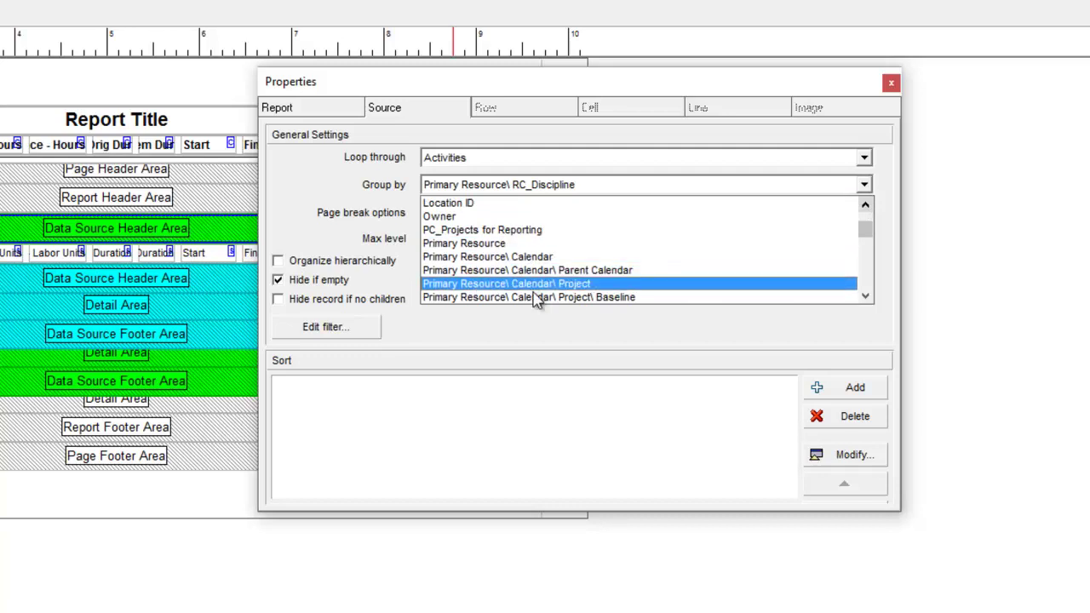
drag(867, 298, 867, 299)
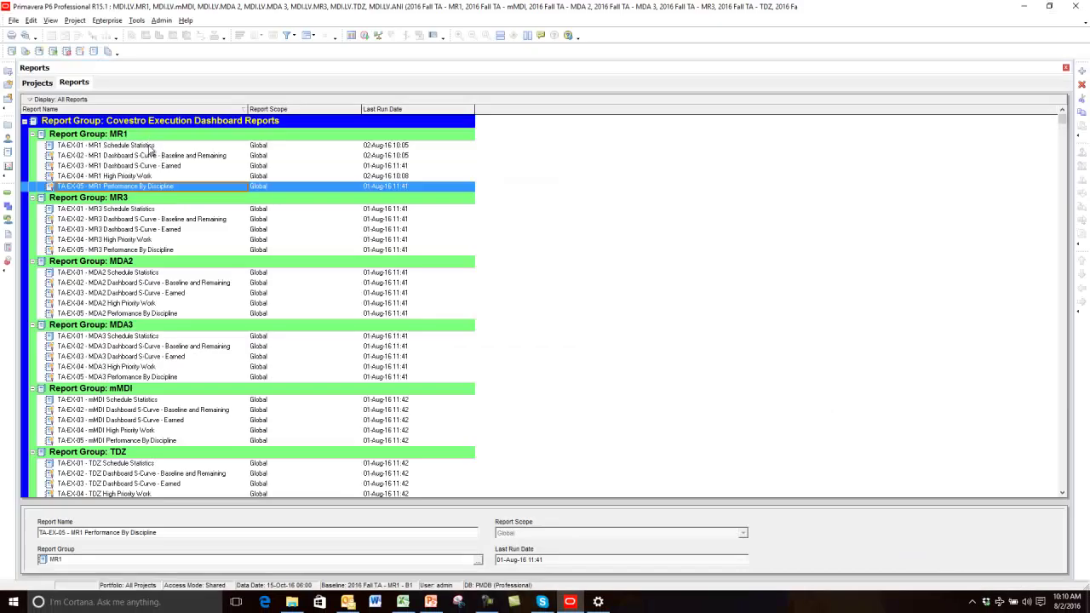
- Select the TA-EX-01 Schedule Statistics reports of the MR1, MR3 and MDA2 groups together
click(122, 137)
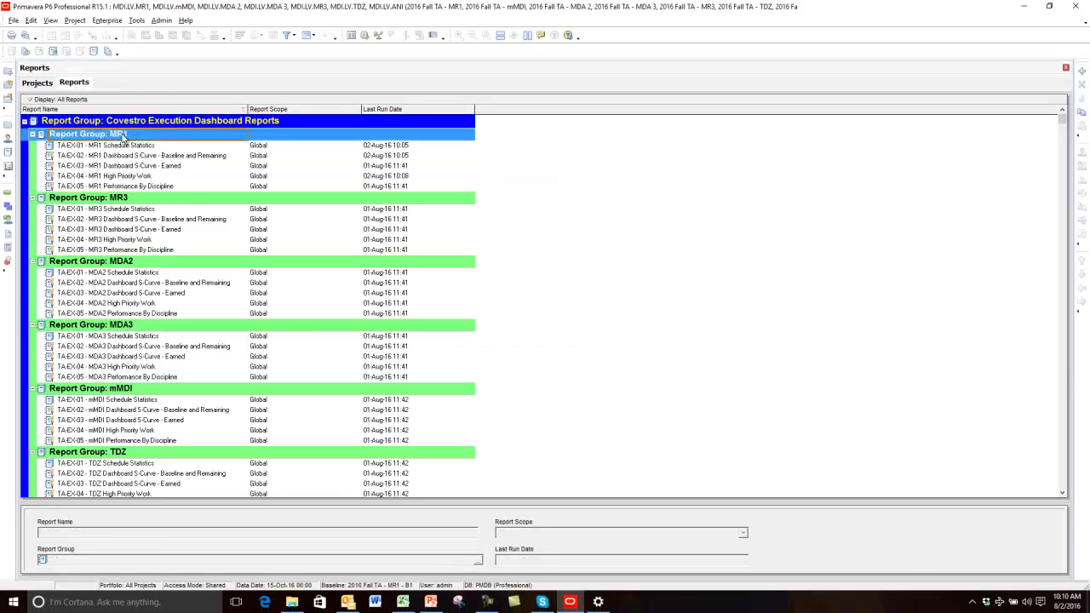
click(124, 146)
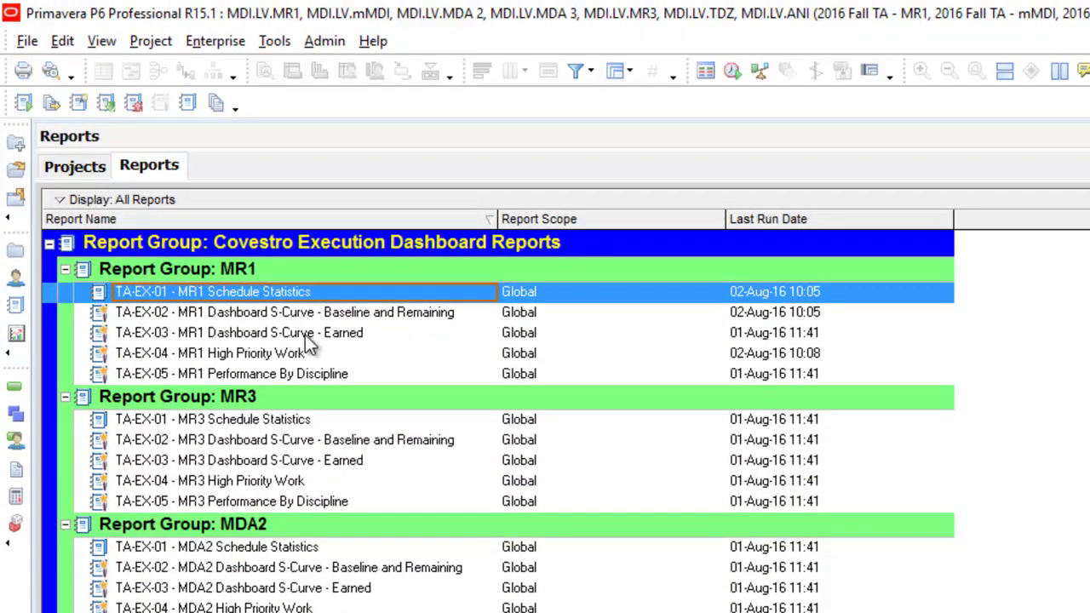
ctrl+click(255, 423)
ctrl+click(260, 552)
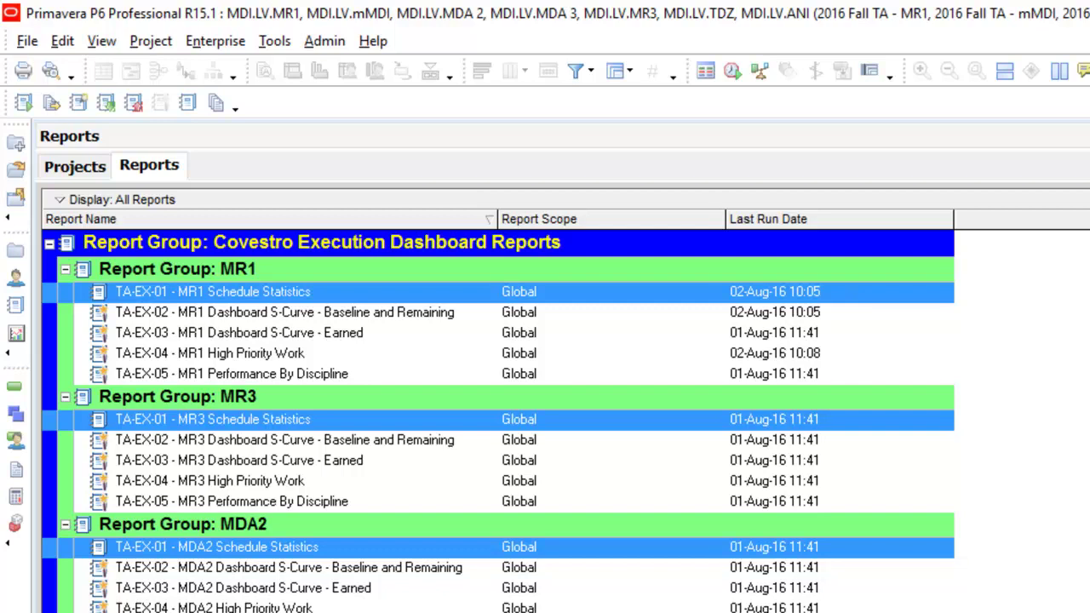
- Open the TA-EX-01 - MR1 Schedule Statistics report design, examine its rows and blank spacer lines, and close it
click(262, 298)
right_click(257, 297)
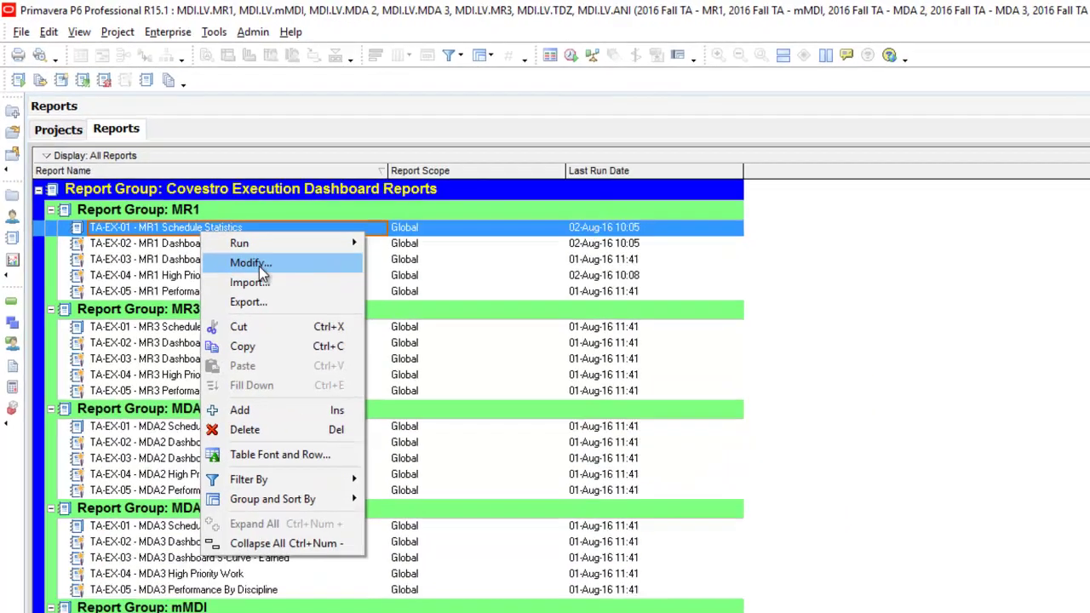
click(334, 328)
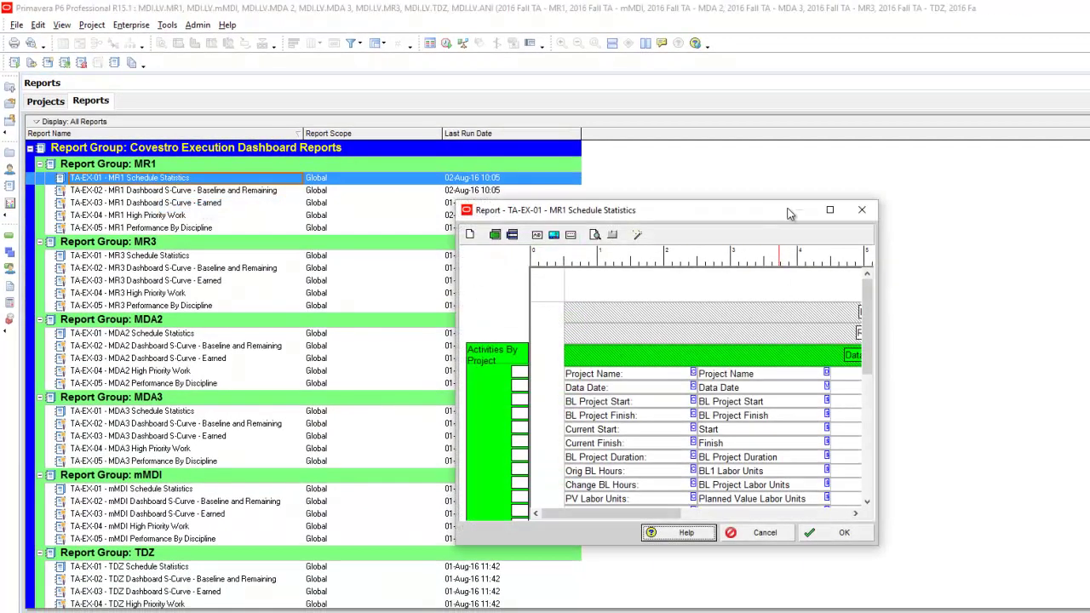
click(831, 210)
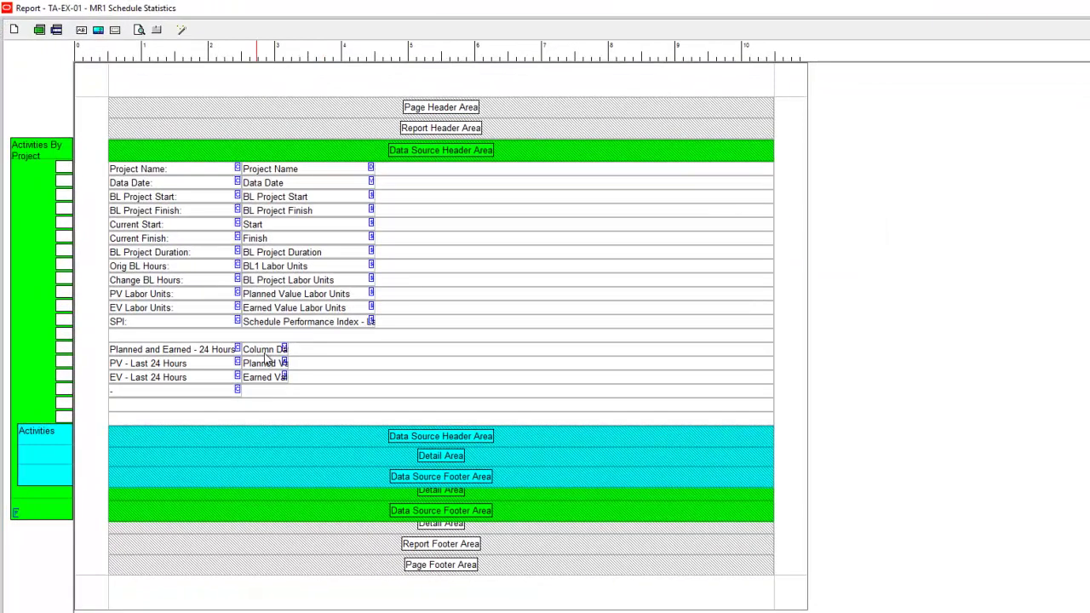
click(138, 338)
click(134, 406)
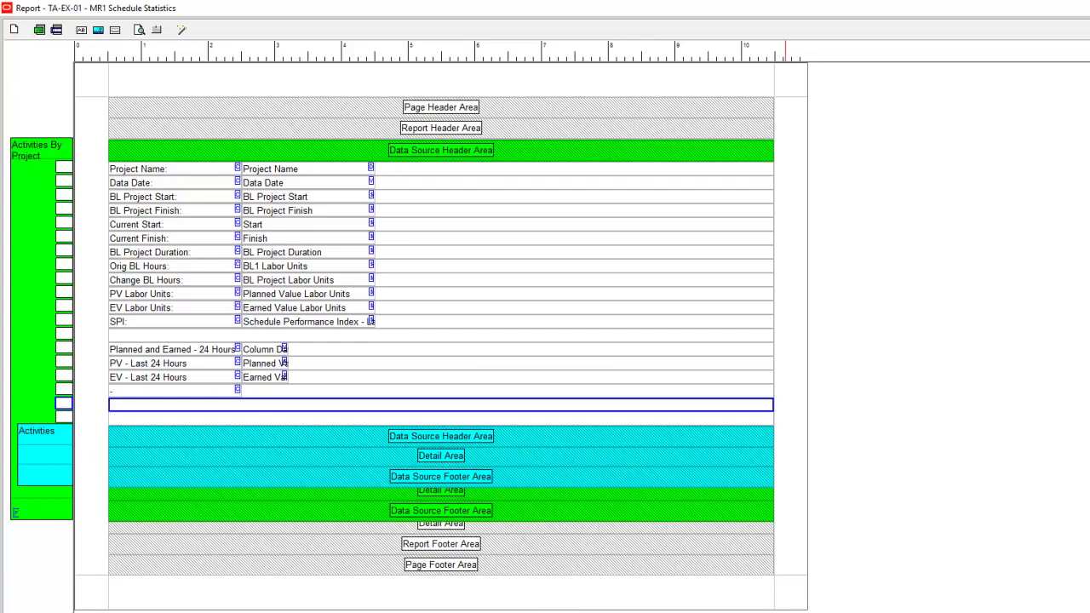
key(alt+F4)
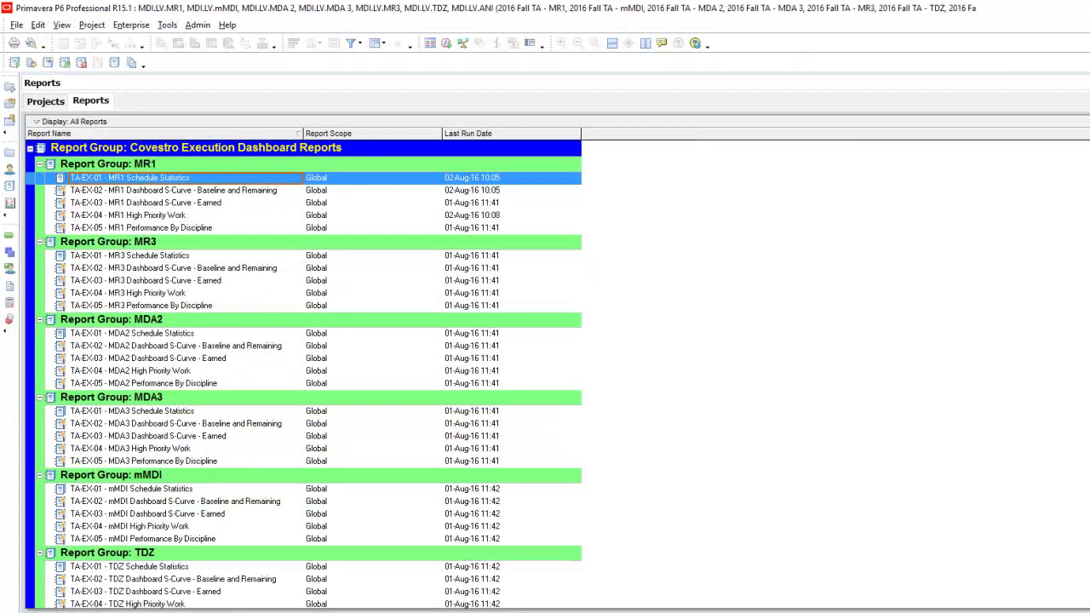
click(225, 191)
click(216, 180)
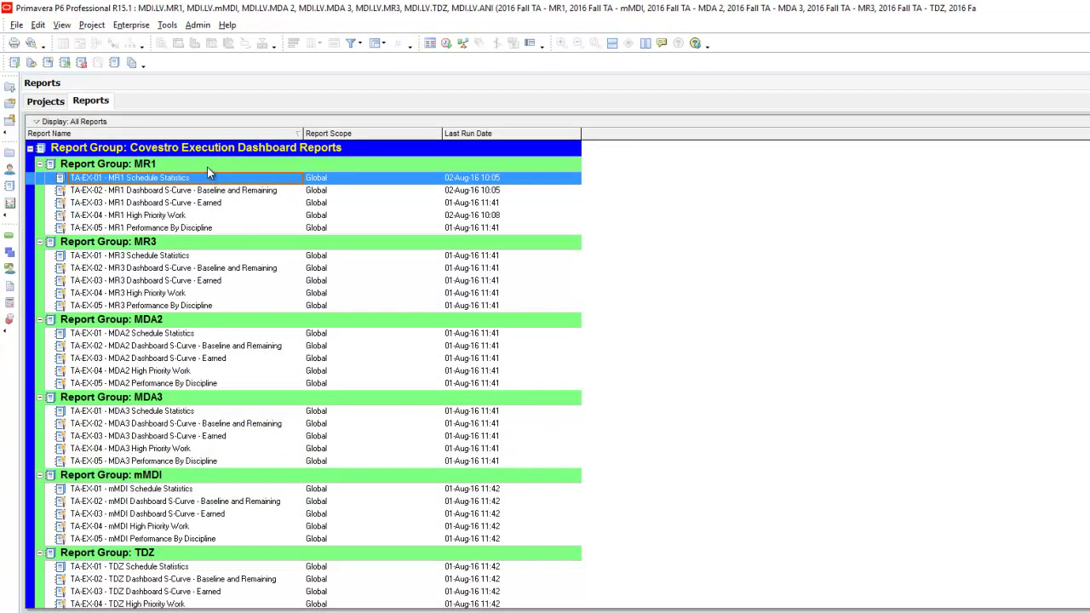
click(207, 166)
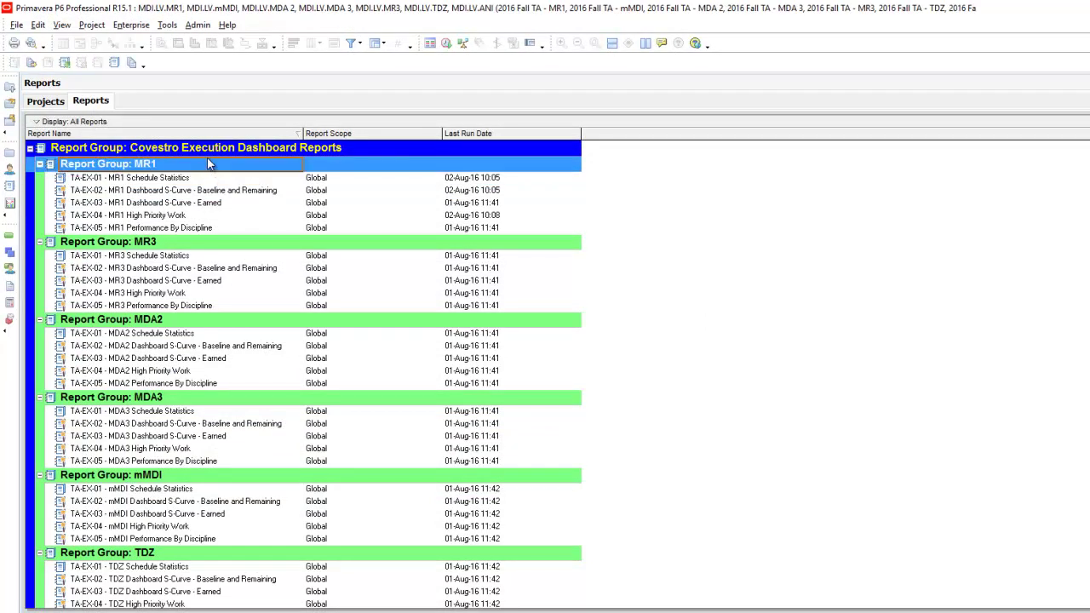
click(207, 181)
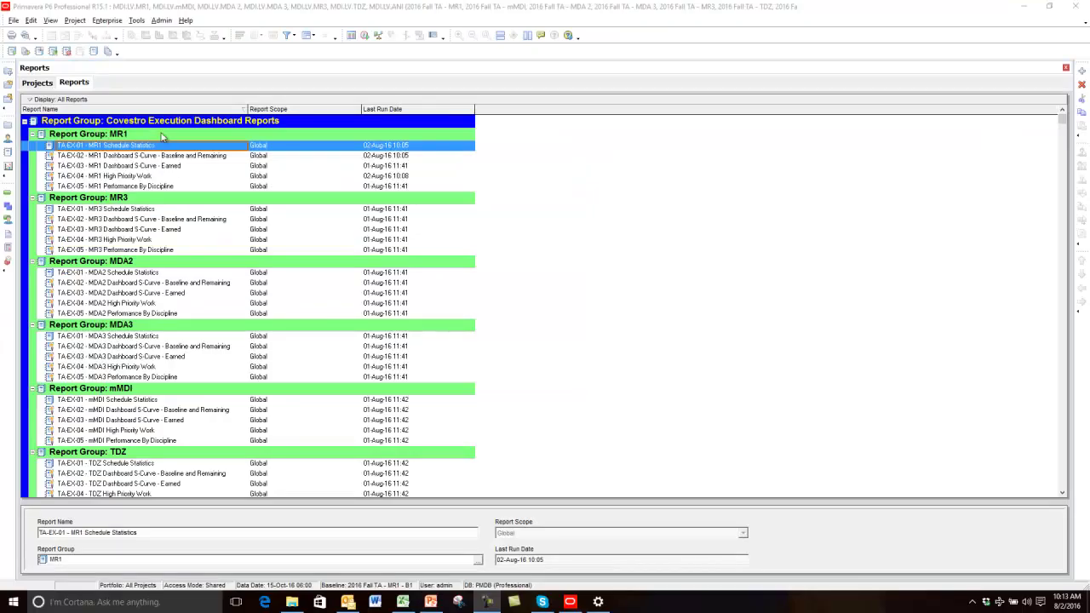
click(101, 159)
click(100, 147)
- Show the project list and select the 2016 Fall TA - MR1 project
click(10, 124)
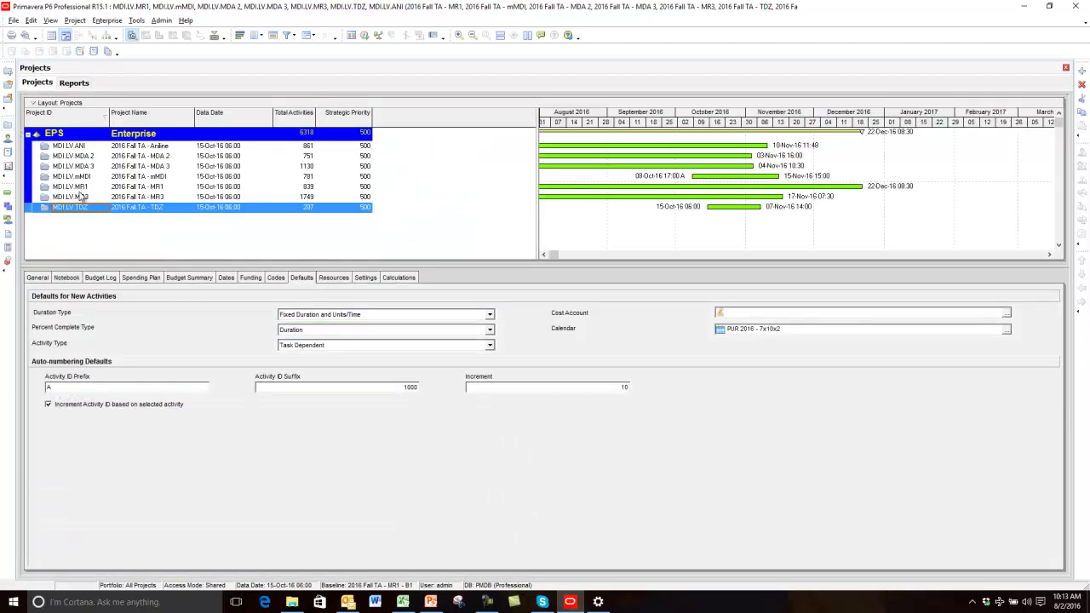
click(78, 188)
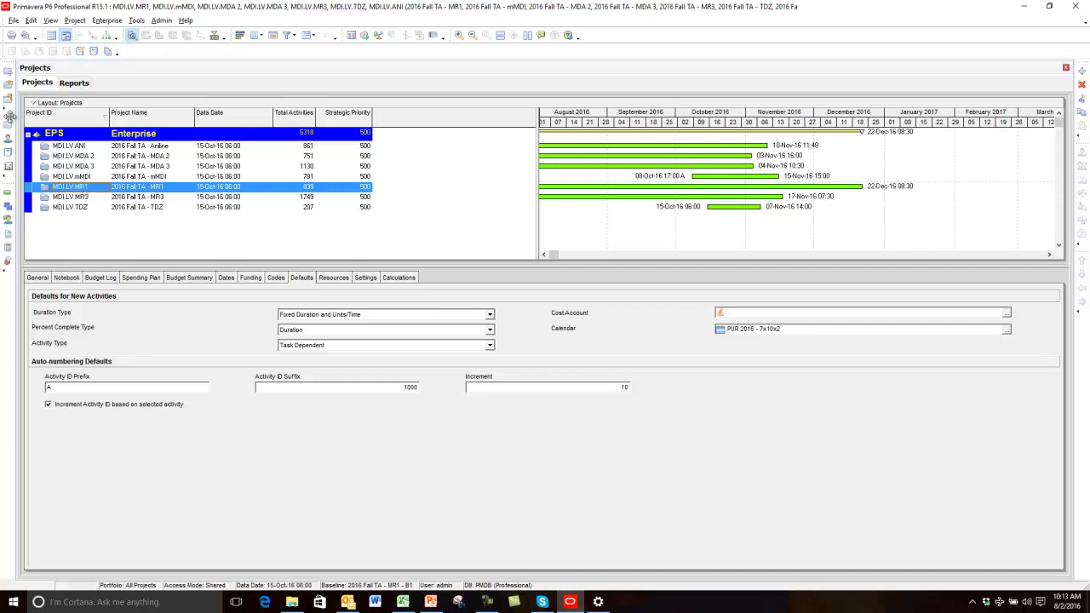
- Open the TA-EX-01 - MR1 Schedule Statistics report design and show the filter of its Activities By Project data source
click(8, 152)
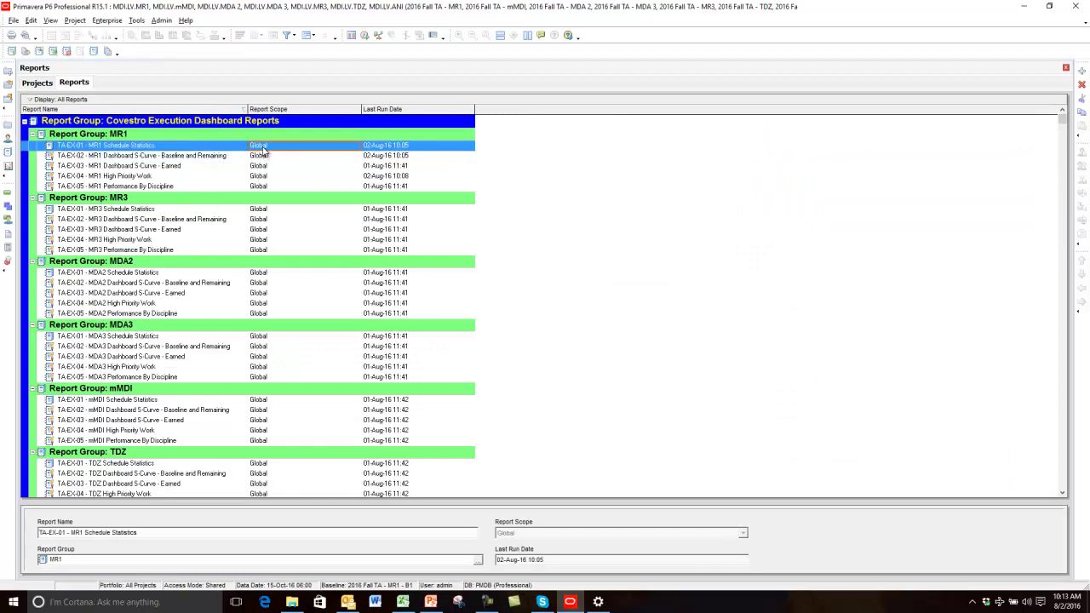
right_click(181, 147)
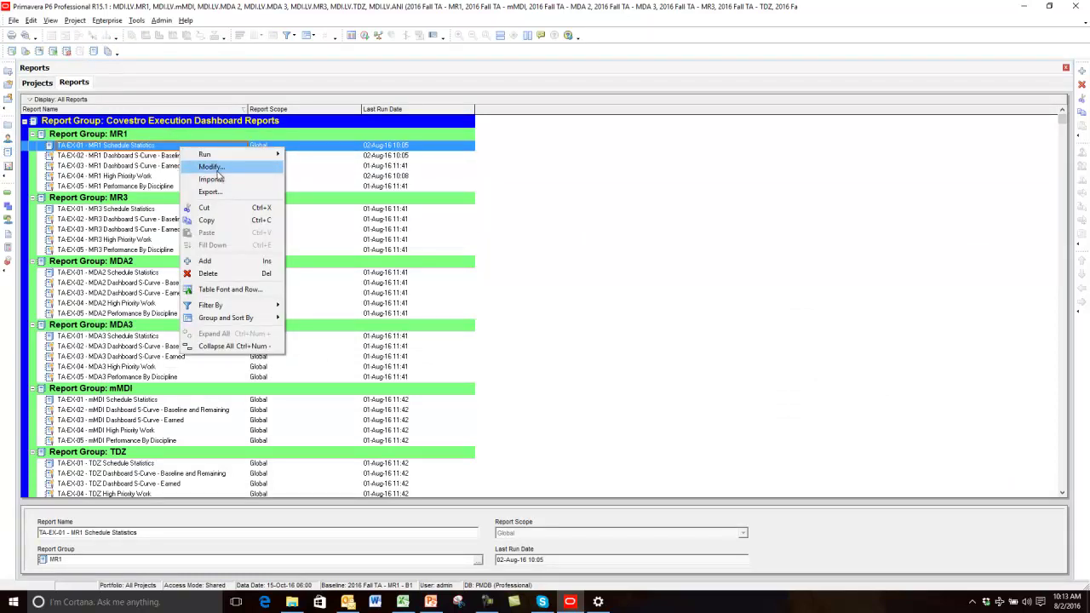
click(213, 168)
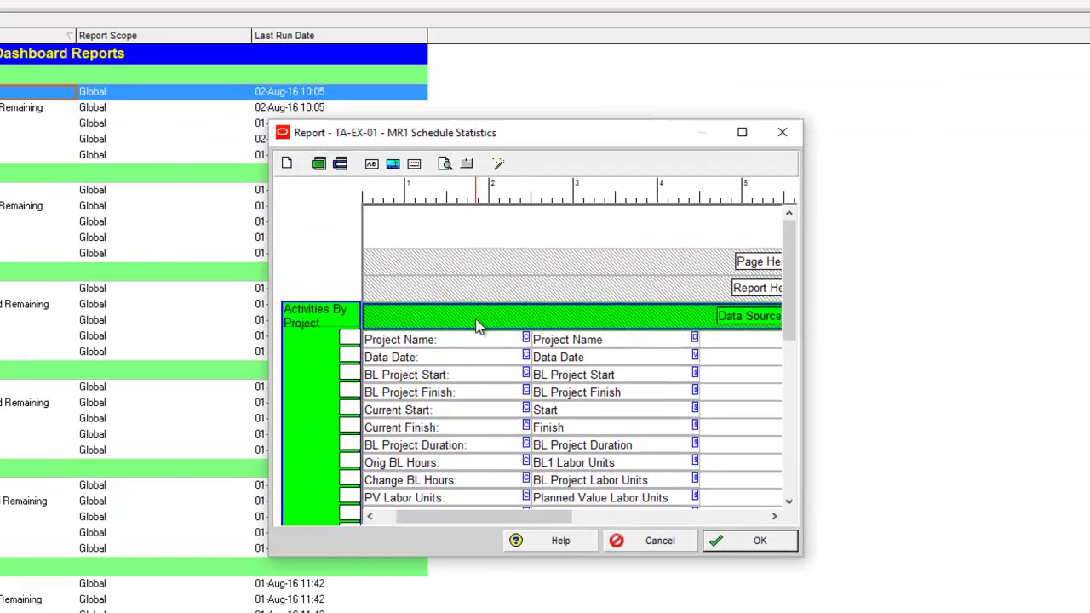
double_click(498, 299)
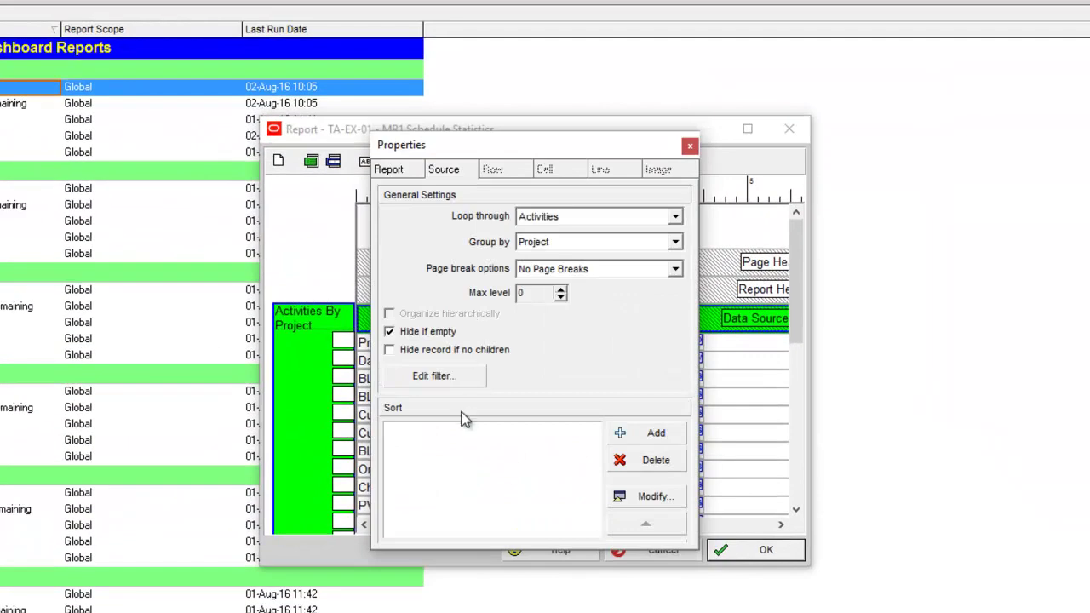
click(453, 380)
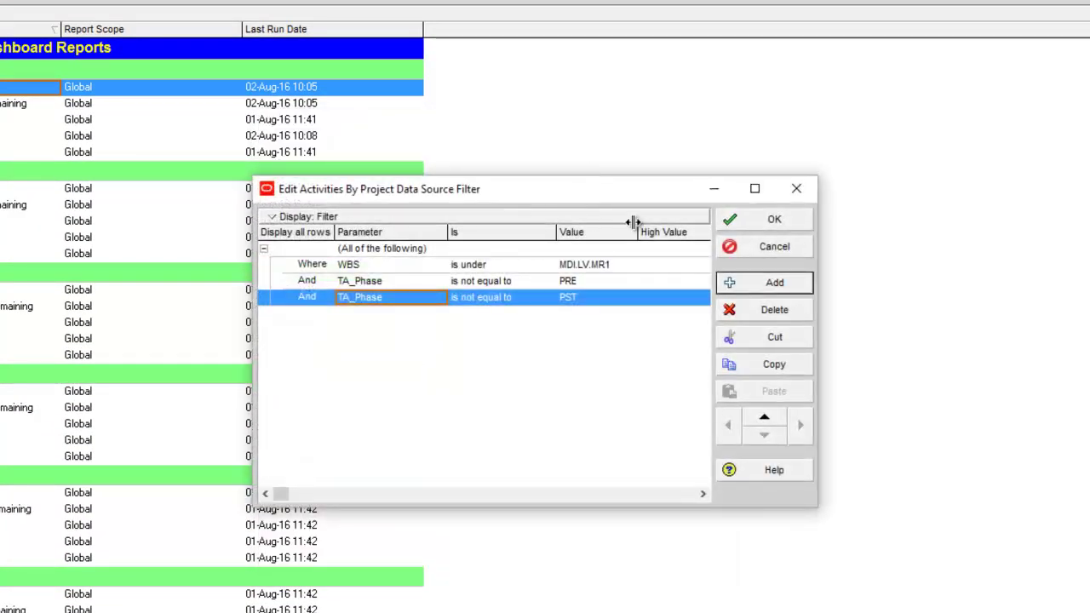
- Set the filter's WBS condition to be under MDI.LV.MR1 and save the MR1 Schedule Statistics report
click(621, 269)
drag(636, 232, 665, 231)
double_click(603, 276)
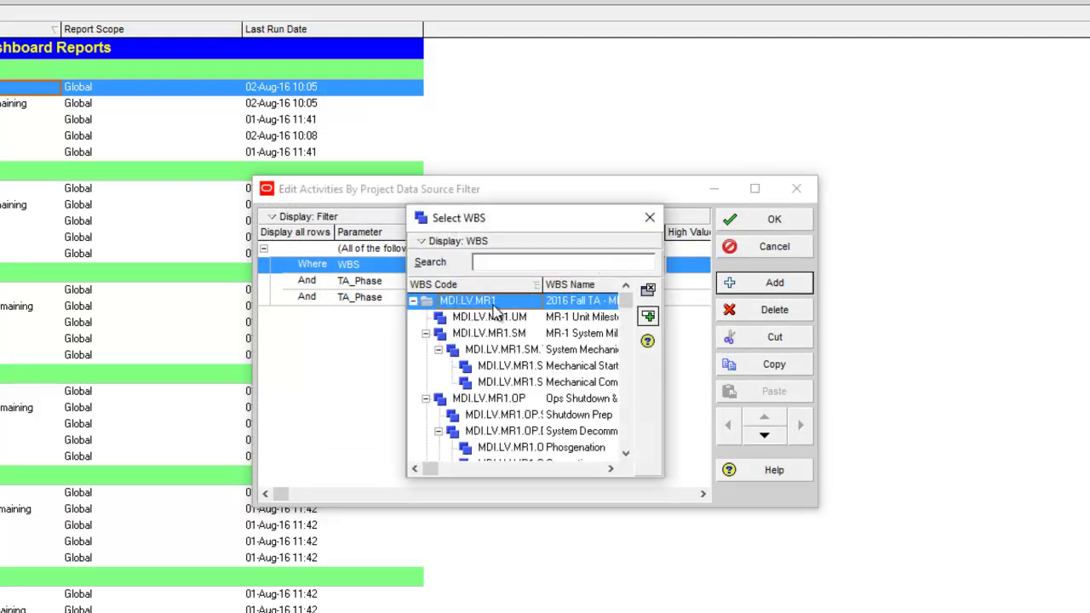
click(591, 304)
click(649, 315)
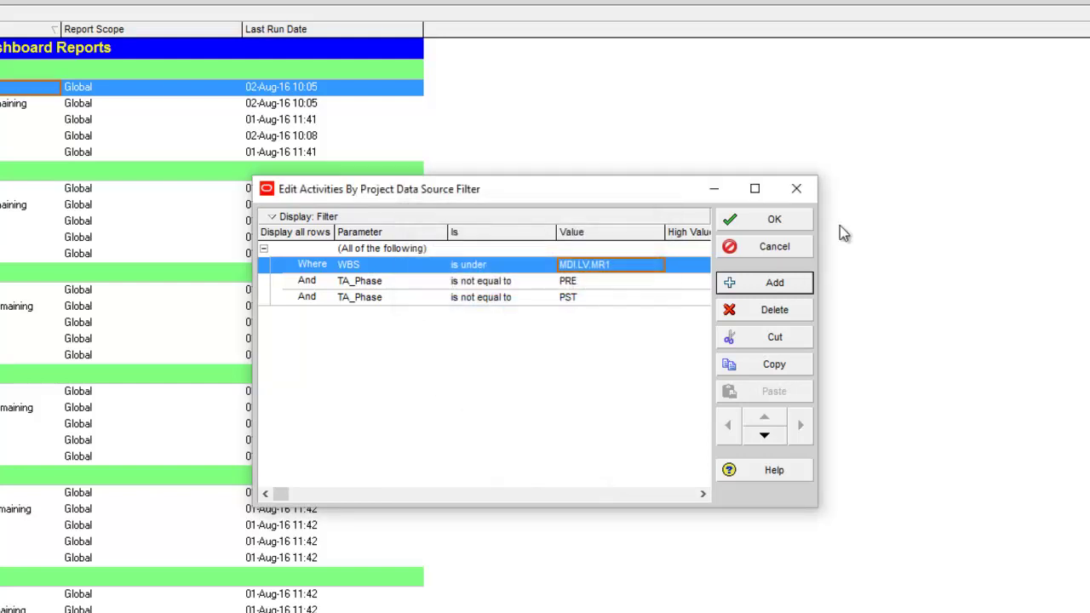
click(777, 224)
click(694, 149)
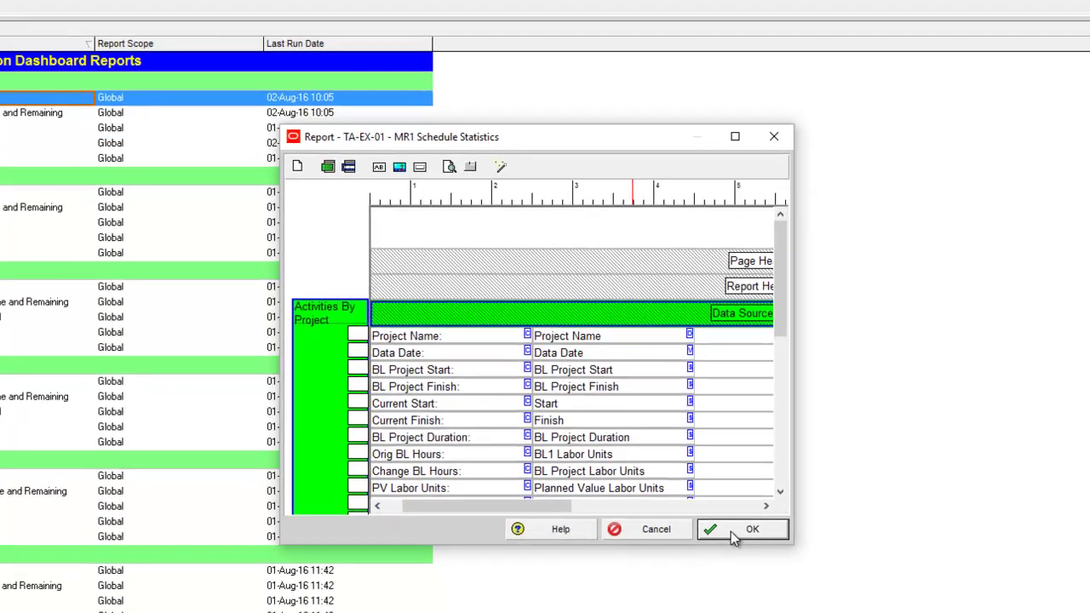
click(746, 552)
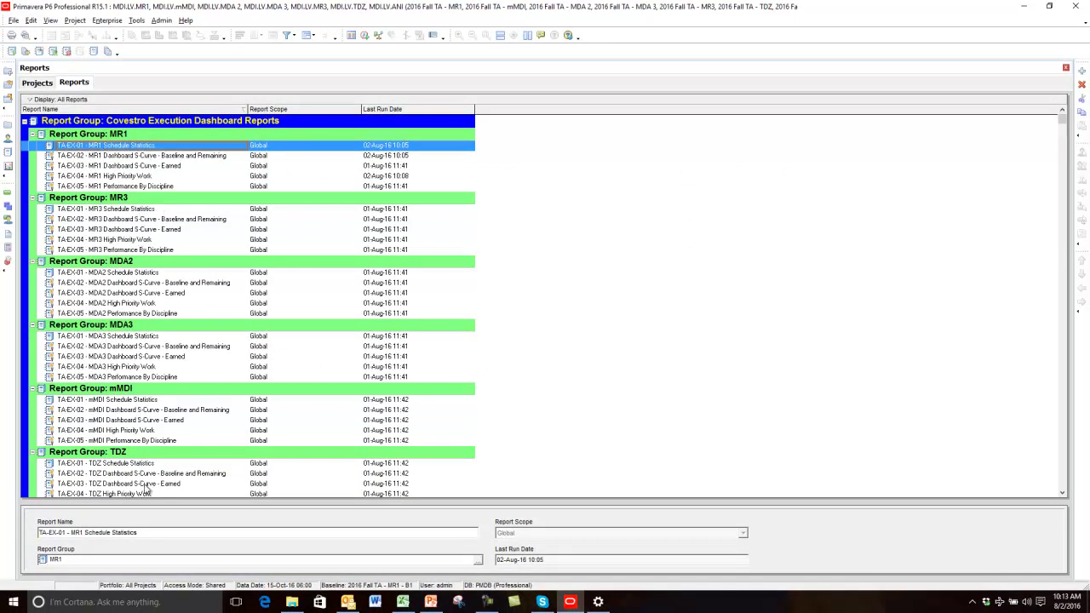
- Go through the five MR3 dashboard reports, from TA-EX-01 Schedule Statistics to TA-EX-05 Performance By Discipline
click(132, 209)
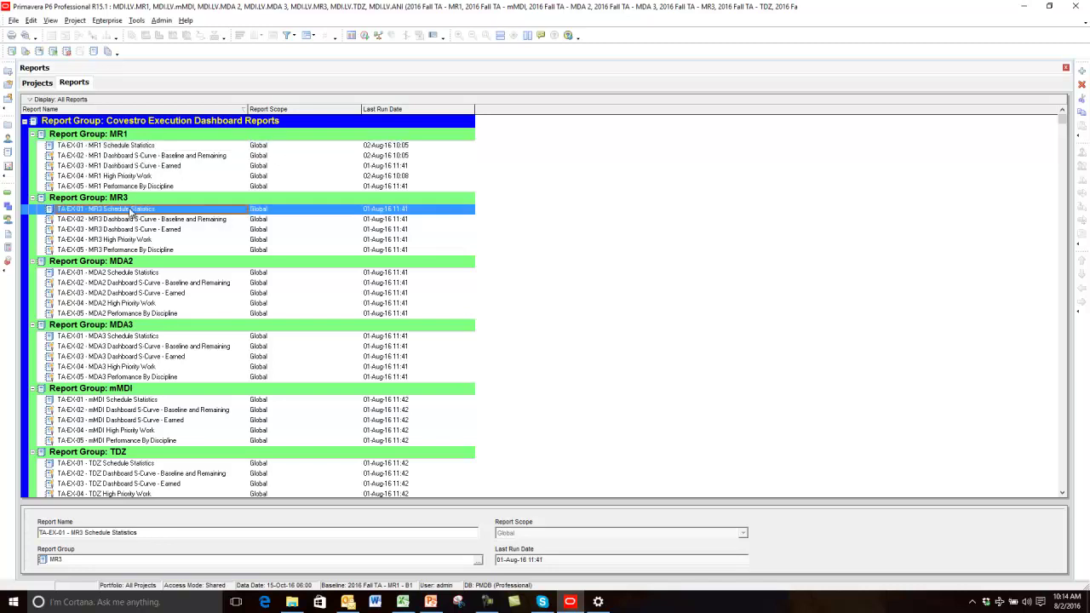
click(127, 222)
click(126, 232)
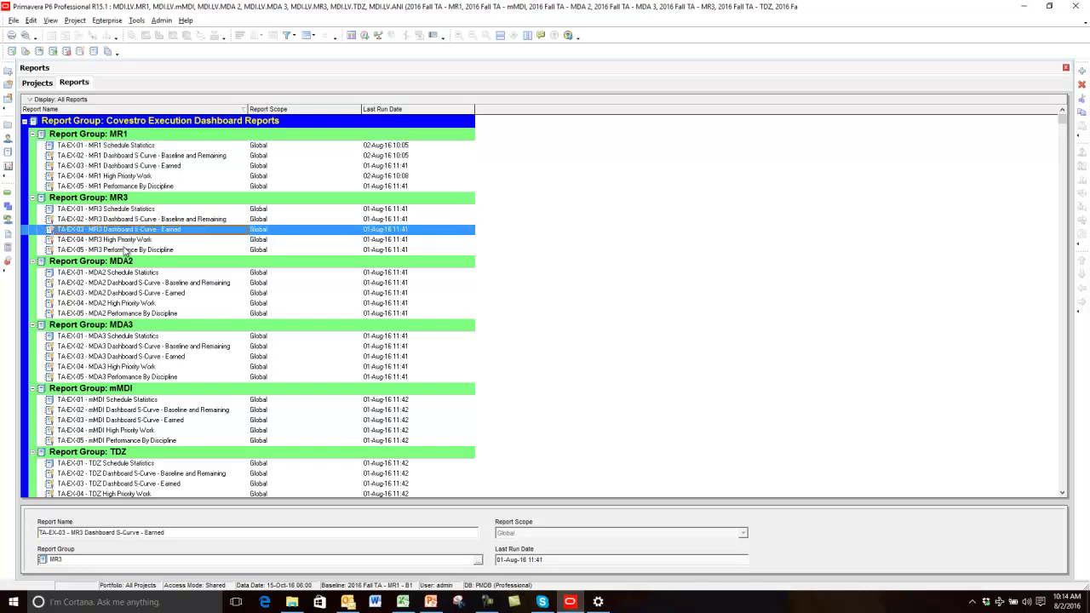
click(122, 240)
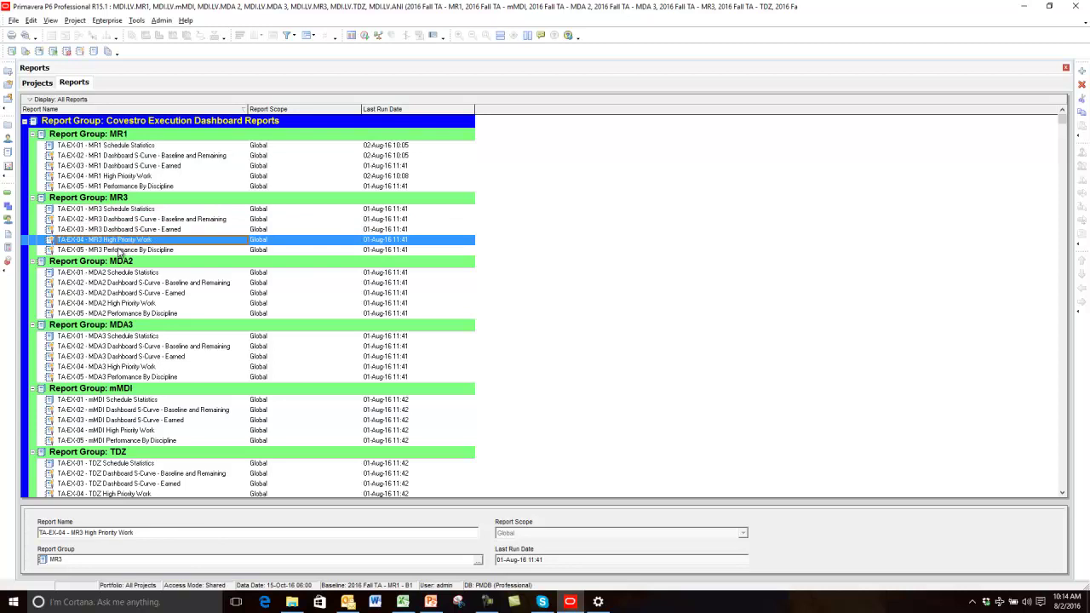
click(118, 250)
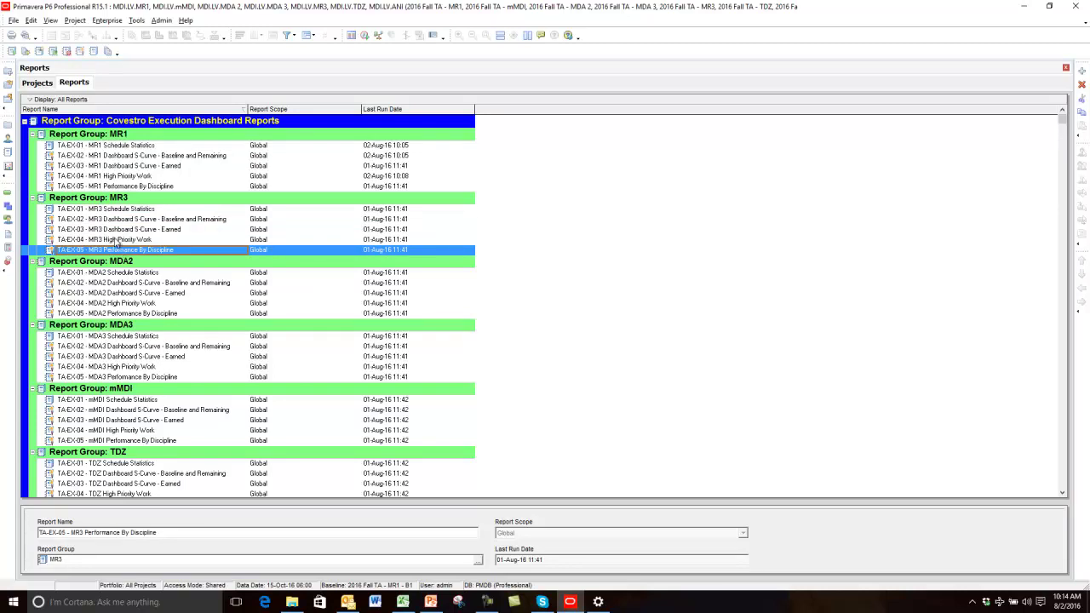
click(117, 210)
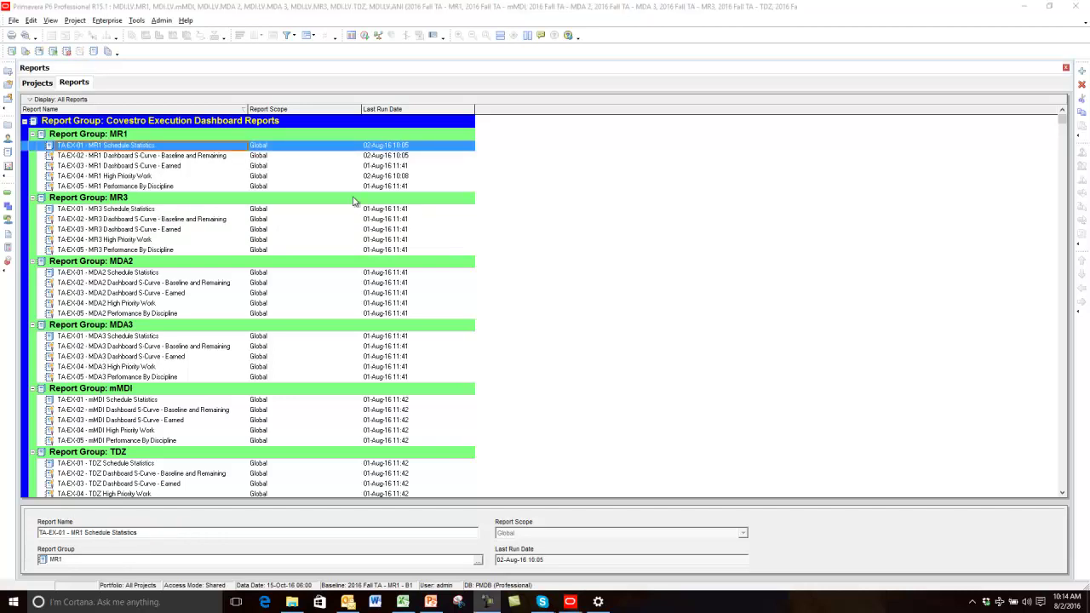
- Open the global batch reports, select TA Mgmt Summary Report Data, and enlarge the list of its assigned reports
click(108, 52)
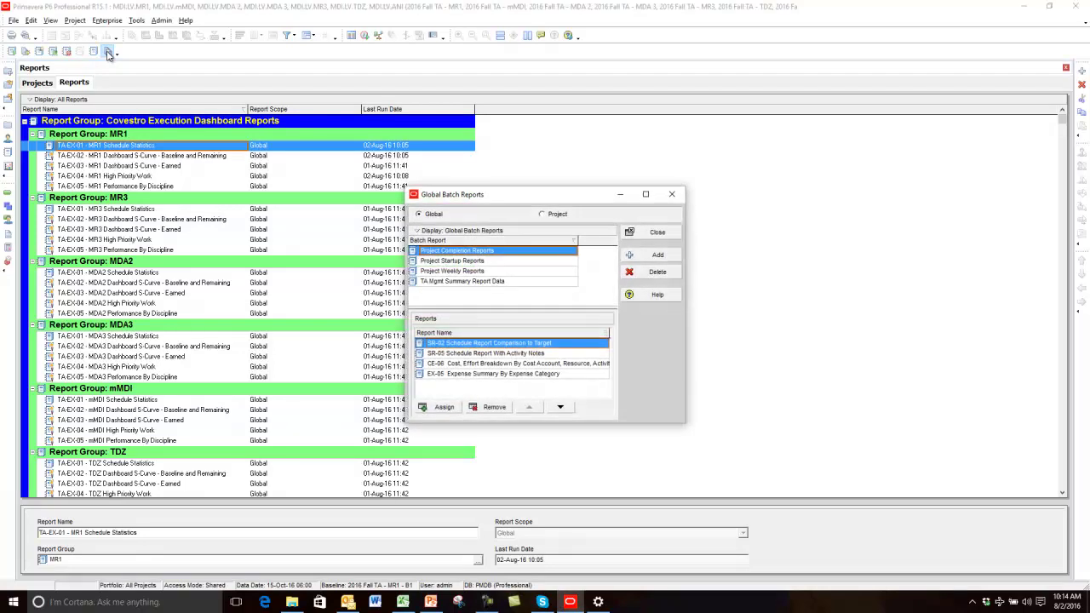
drag(509, 198, 448, 79)
click(396, 174)
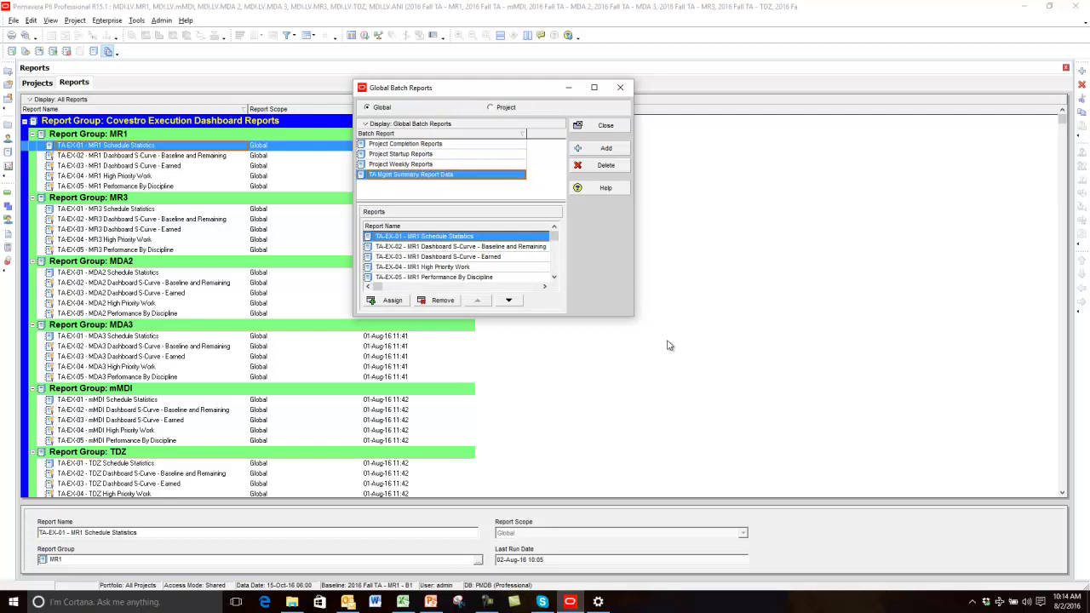
drag(633, 315, 669, 504)
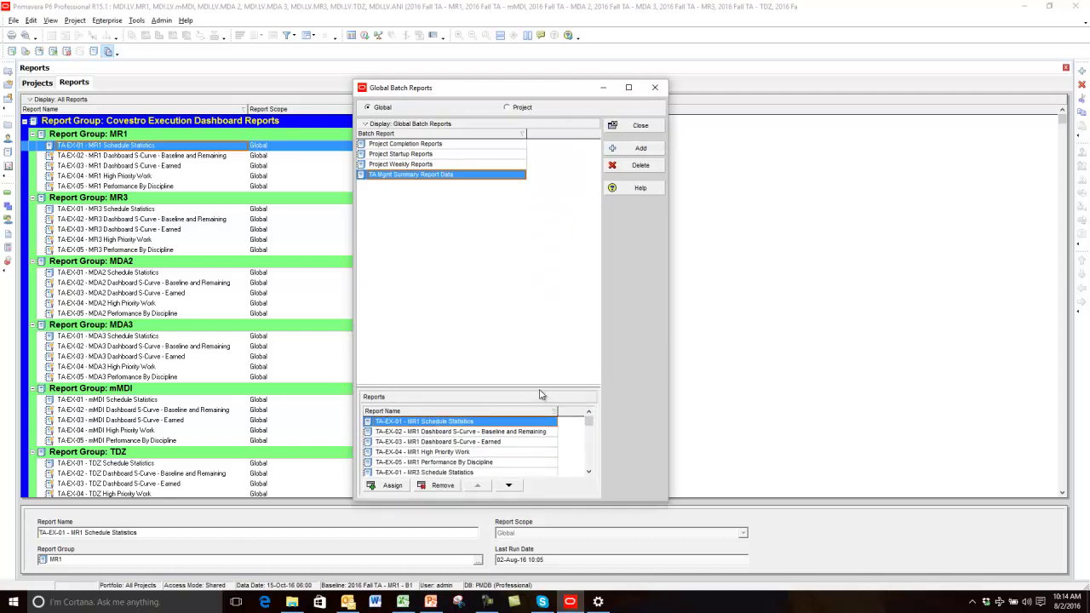
drag(539, 388, 526, 194)
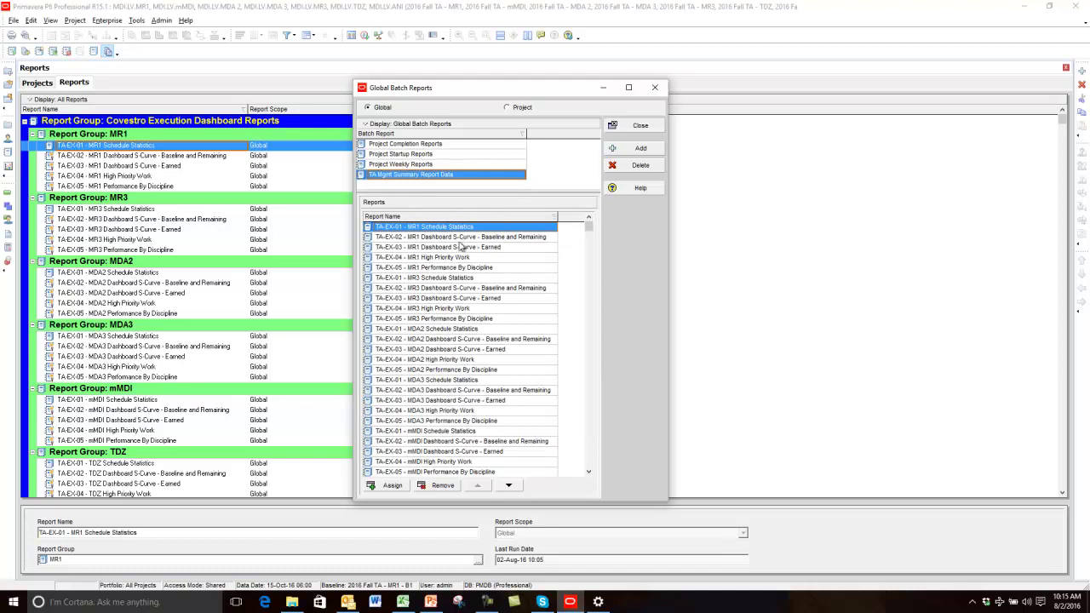
- Examine the order of the MR1 and MR3 reports assigned to the TA Mgmt Summary Report Data batch, and close the batch reports
click(458, 238)
scroll(457, 324, down, 3)
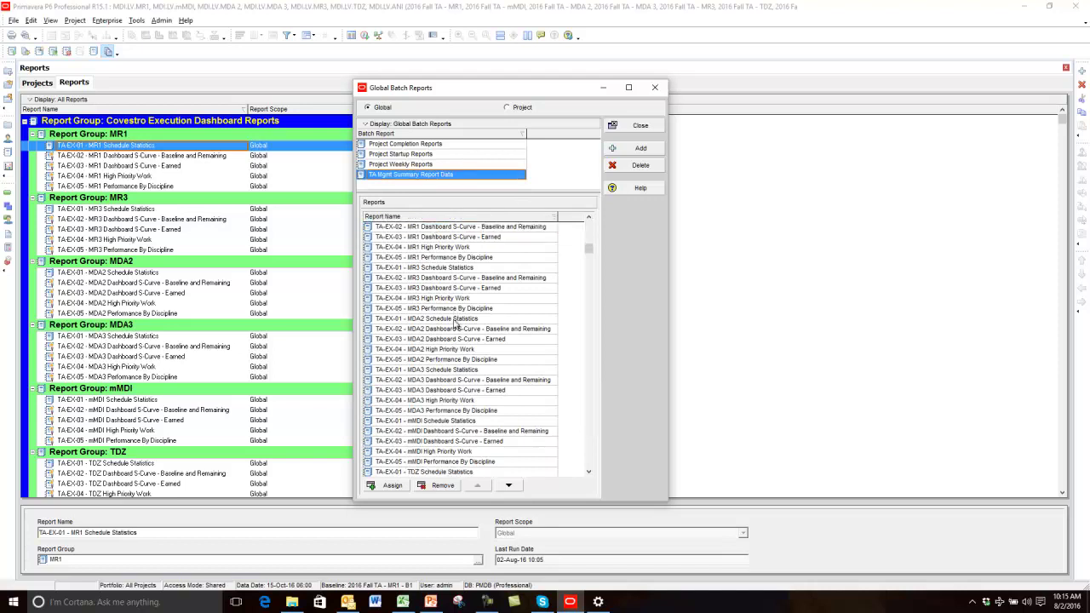
key(Home)
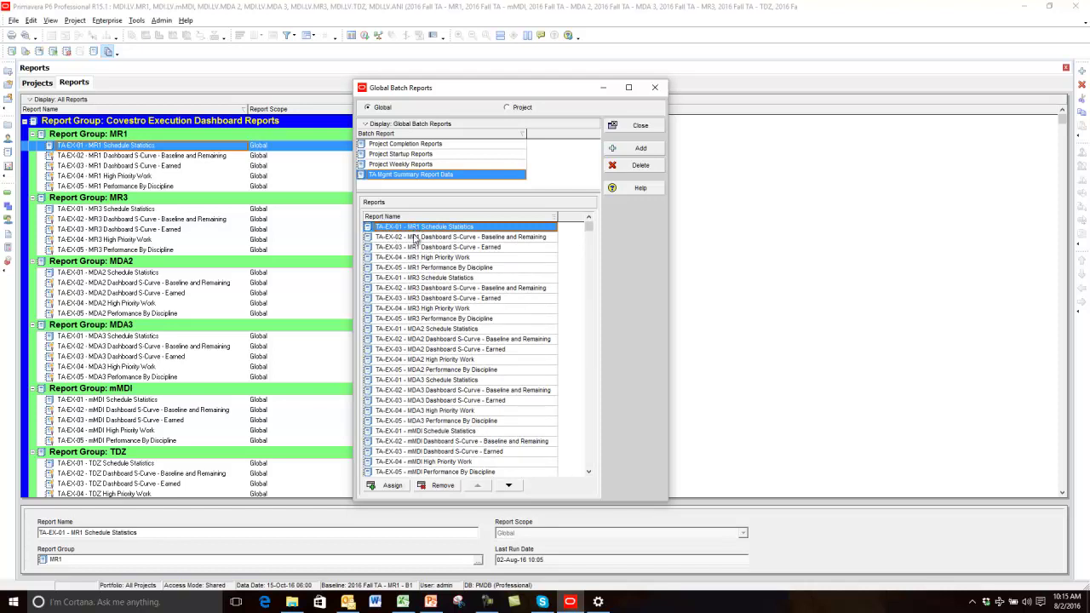
click(417, 278)
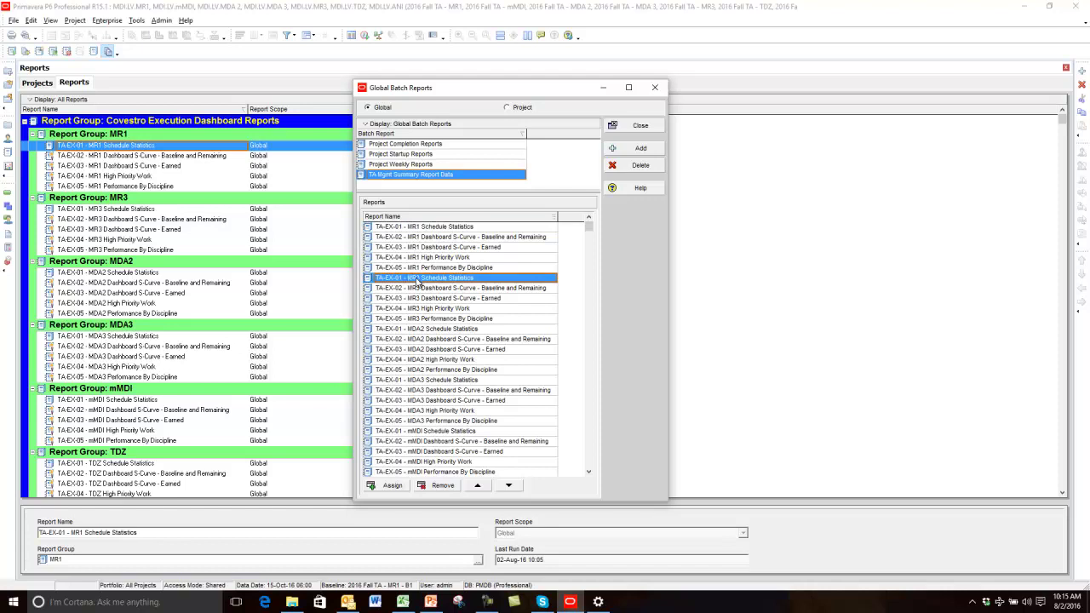
click(418, 228)
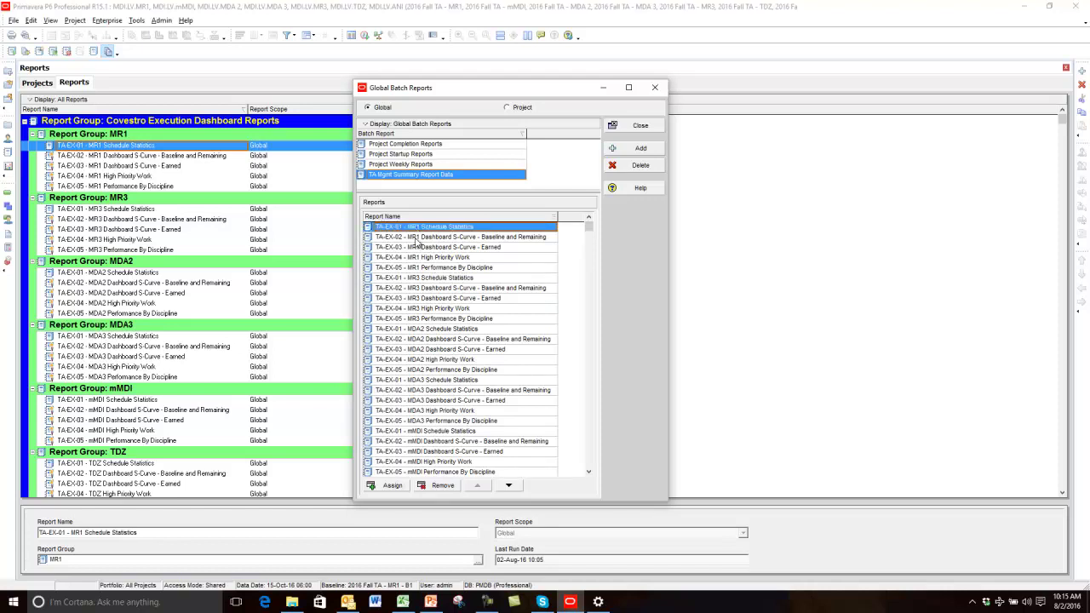
click(418, 269)
click(418, 279)
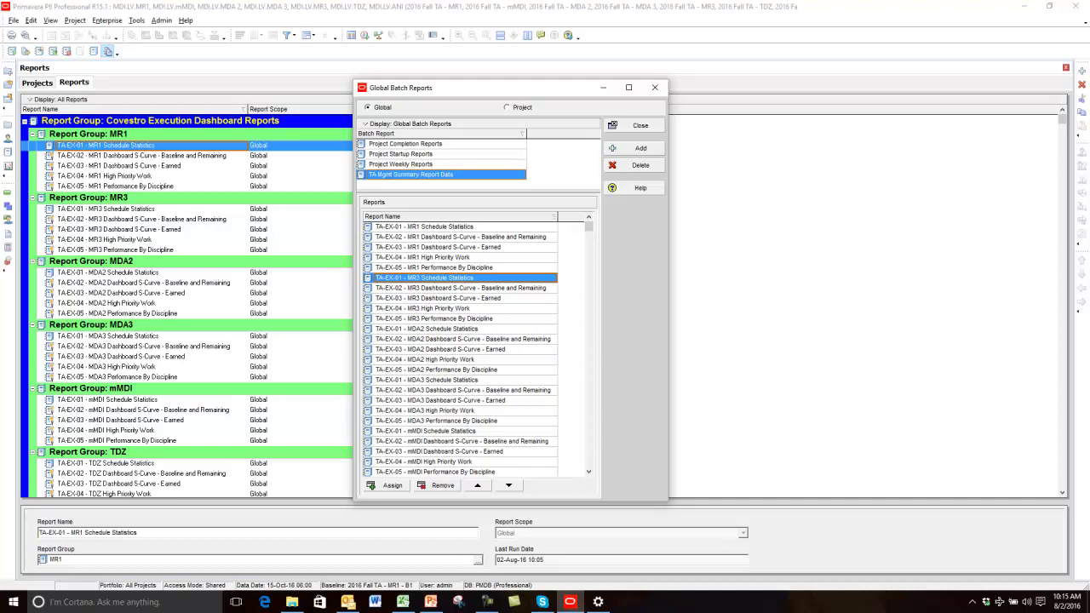
click(640, 126)
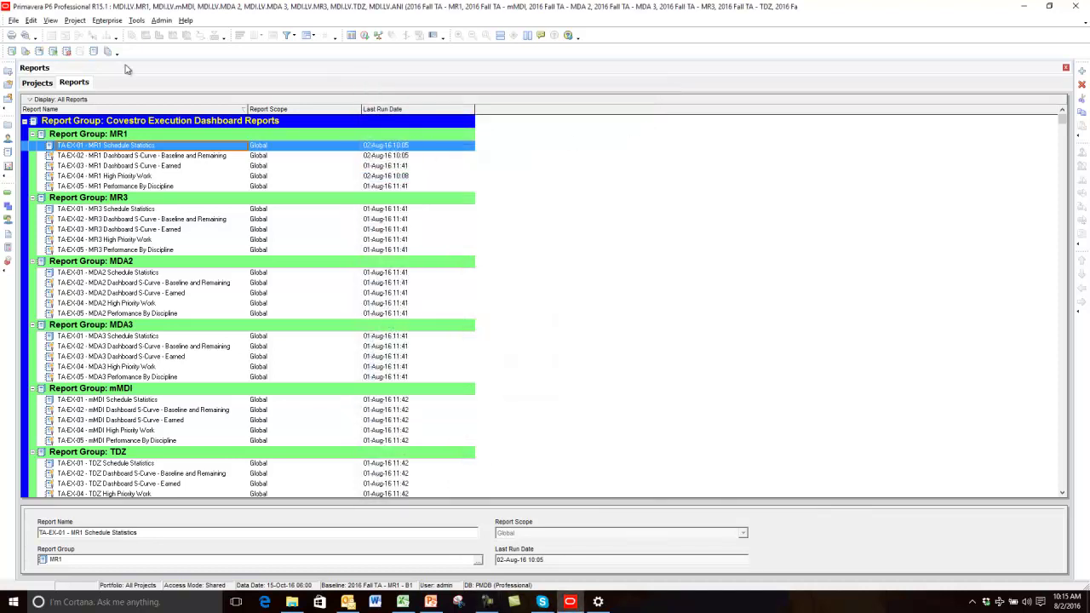
- Start a batch run of TA Mgmt Summary Report Data and send its output to ASCII text files
click(26, 53)
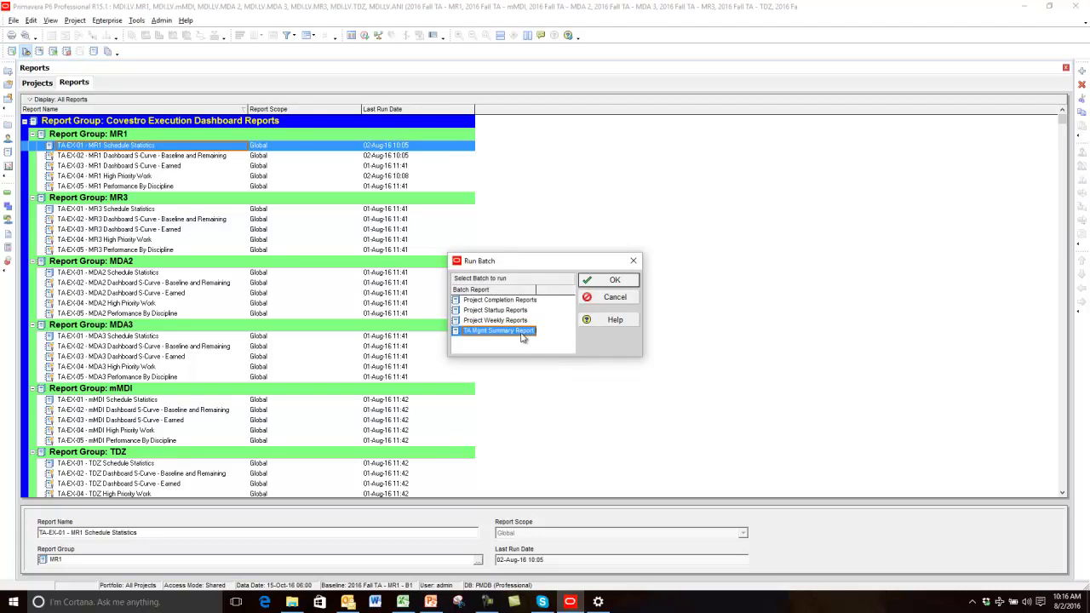
drag(537, 294, 571, 294)
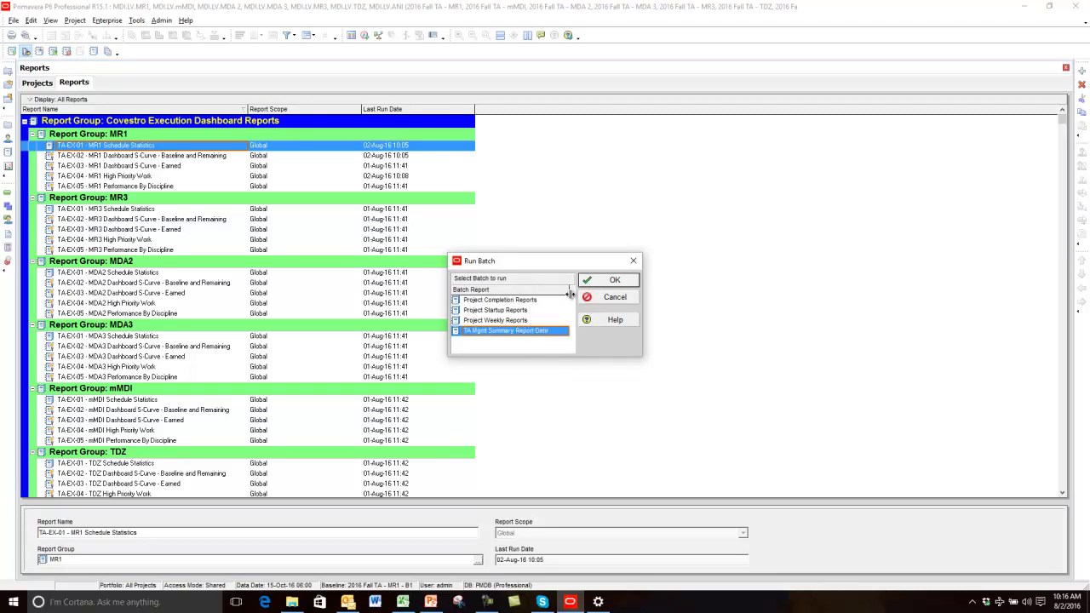
click(613, 281)
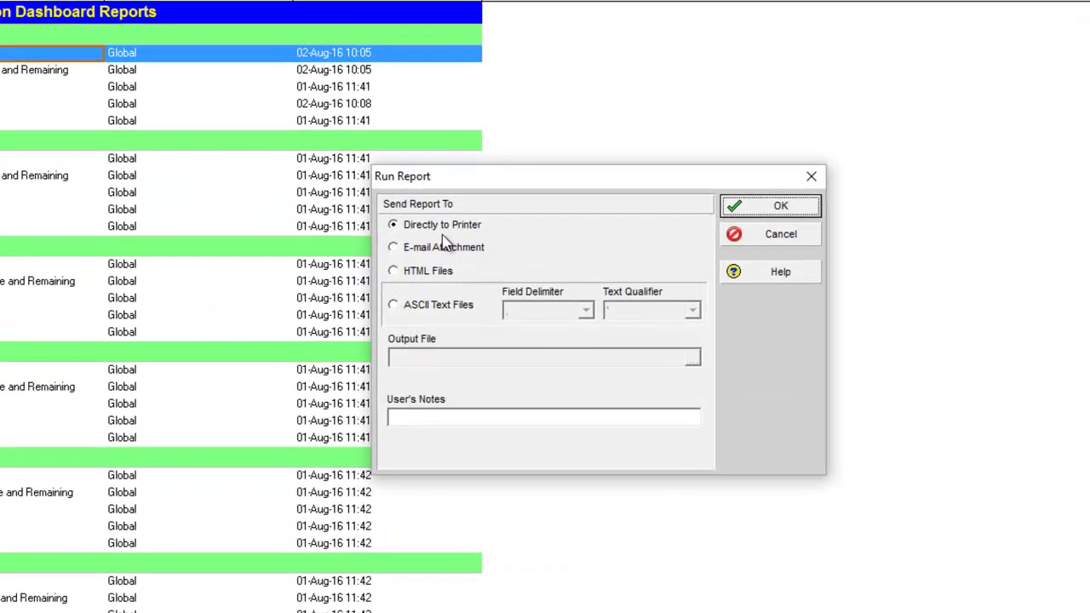
click(411, 312)
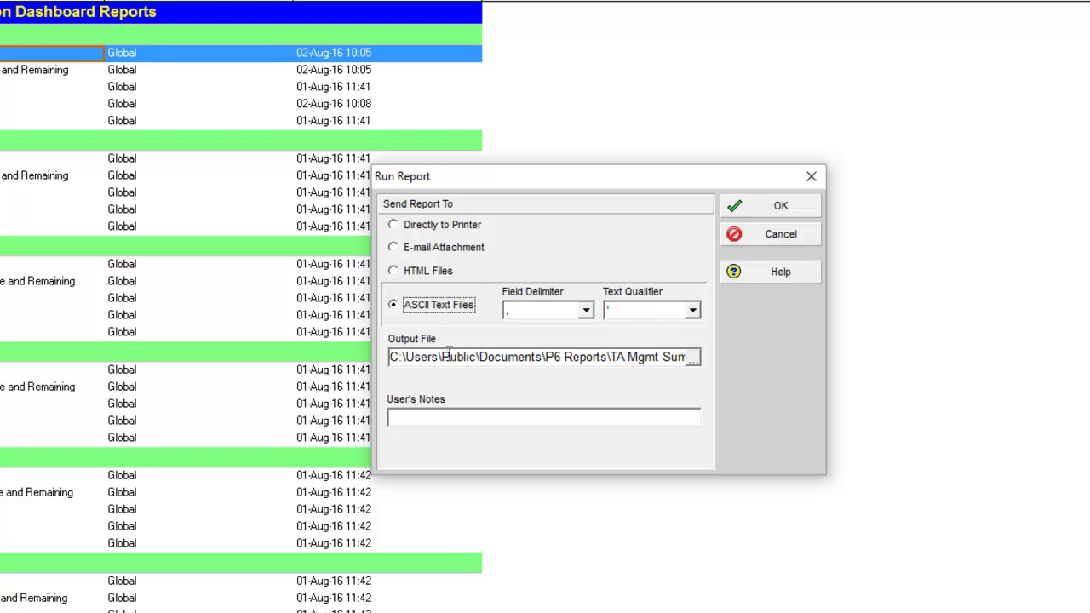
- Inspect the full output file path of the batch, from the file name back to the start of the path
click(390, 357)
drag(391, 357, 726, 367)
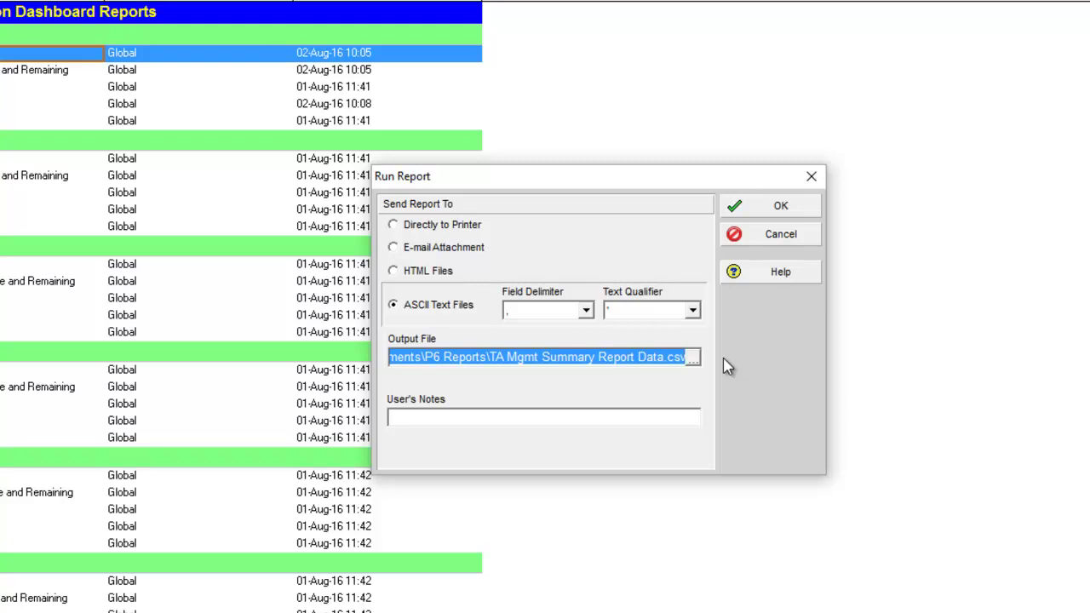
click(465, 357)
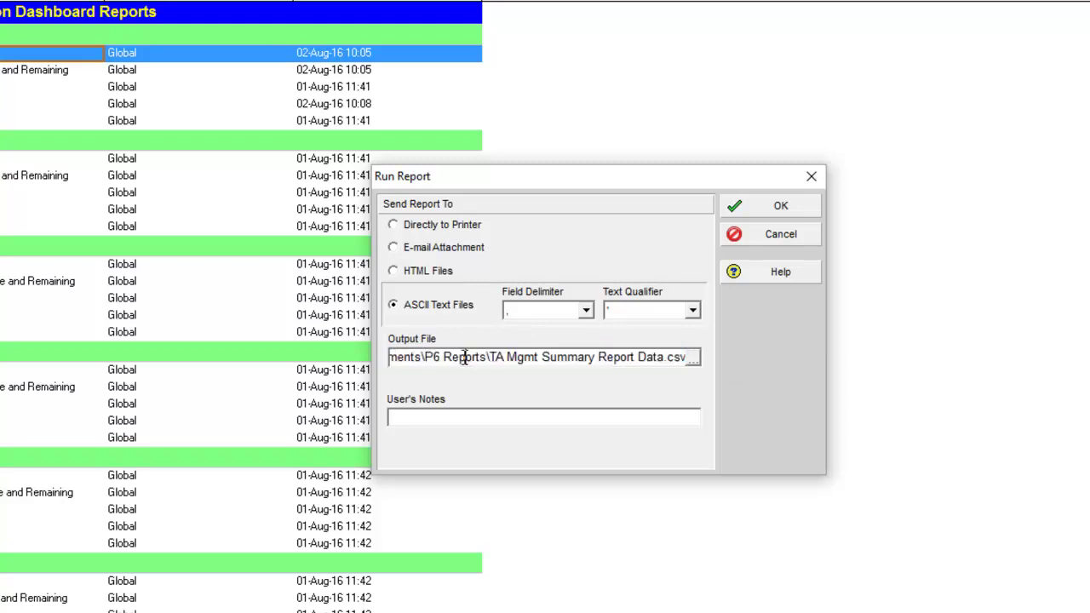
key(Left)
key(Left)
key(Left)
key(Left)
key(Left)
key(Left)
key(Left)
key(Left)
key(Left)
key(Left)
key(Left)
key(Left)
key(Left)
key(Left)
key(Left)
key(Left)
key(Left)
key(Left)
key(Left)
key(Left)
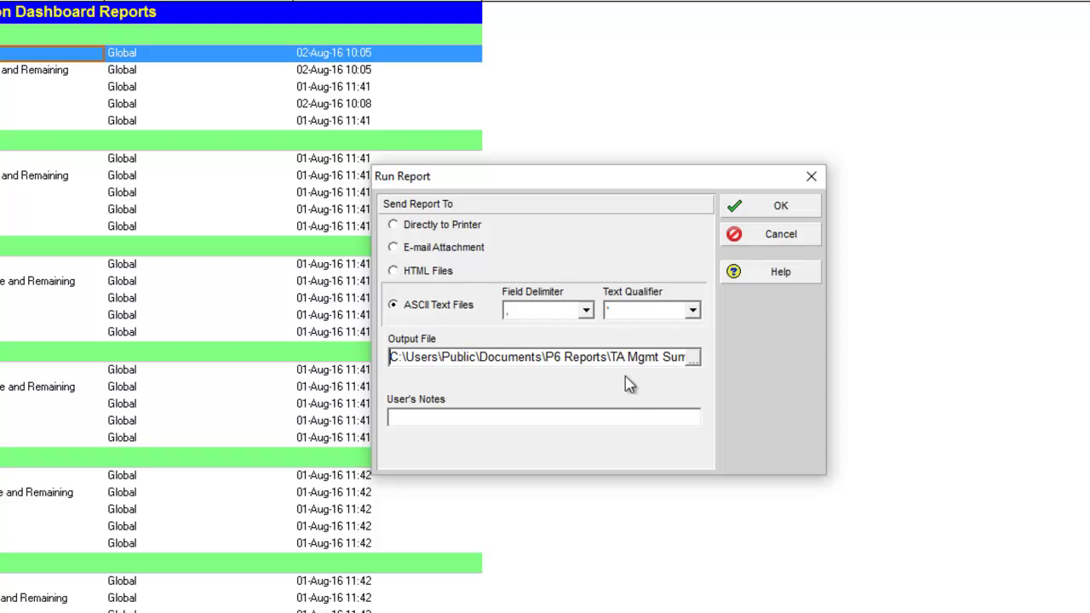
- Examine the Public folder part and the full length of the batch's output file path
drag(475, 358, 442, 357)
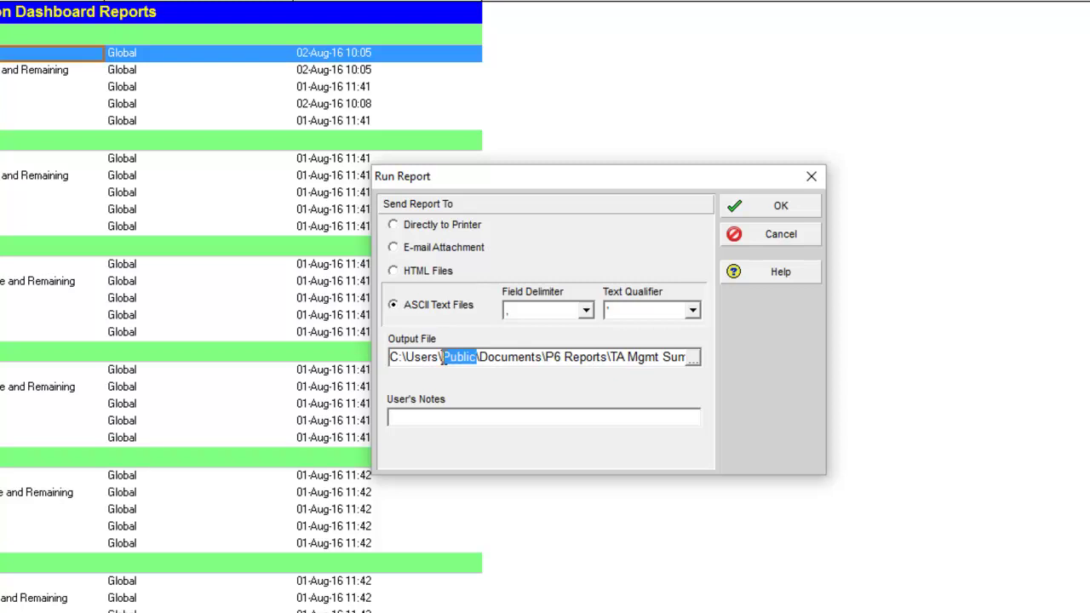
click(478, 357)
drag(478, 357, 443, 359)
click(390, 358)
drag(390, 358, 707, 382)
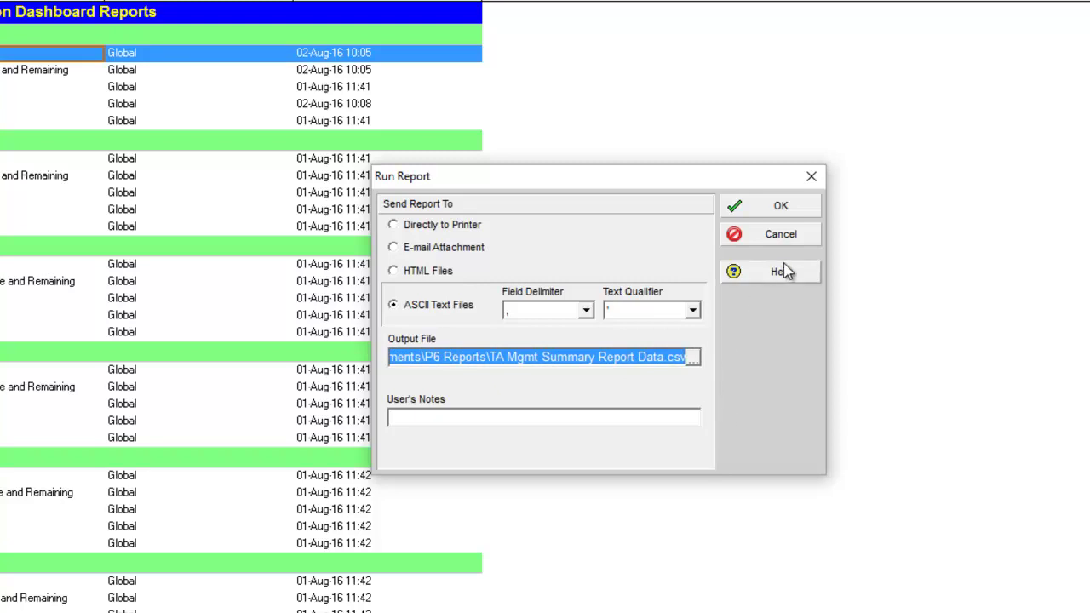
click(422, 361)
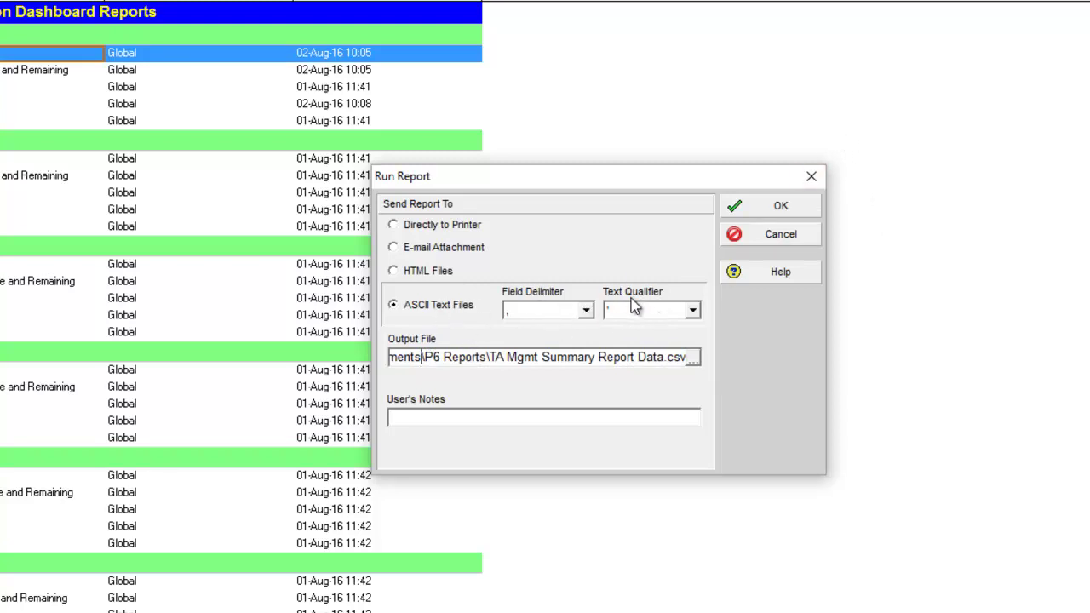
- Run the batch, overwriting the existing CSV report files, and close the web page listing its reports
click(785, 208)
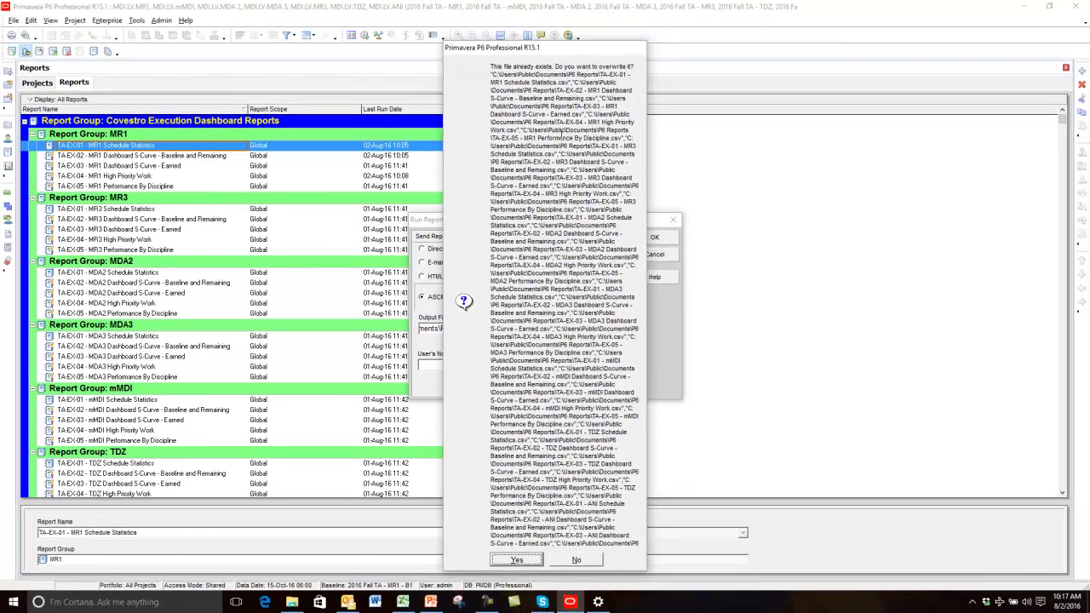
drag(501, 48, 447, 17)
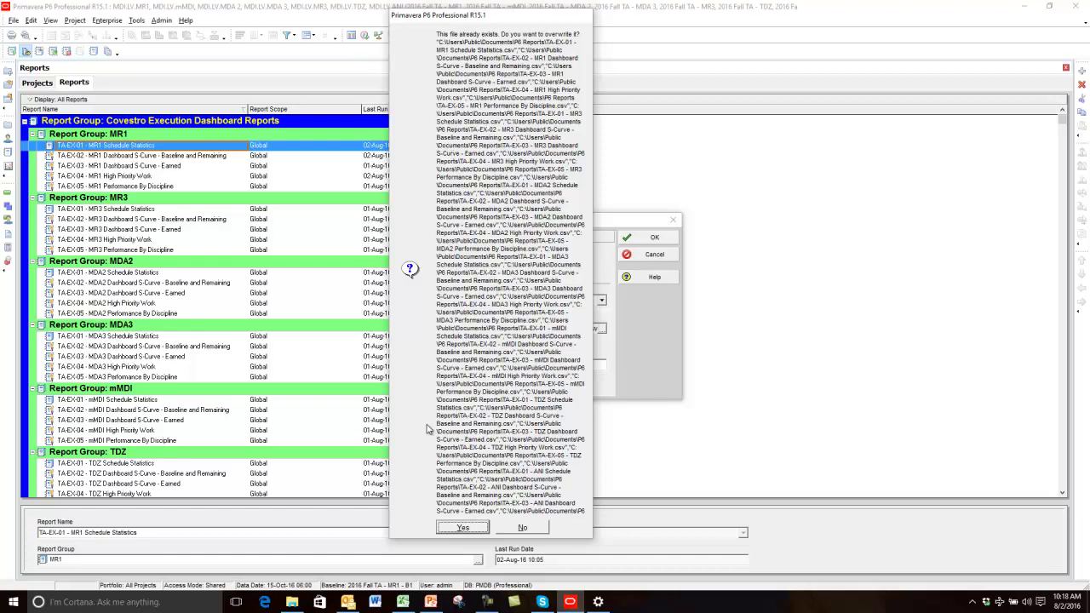
click(462, 527)
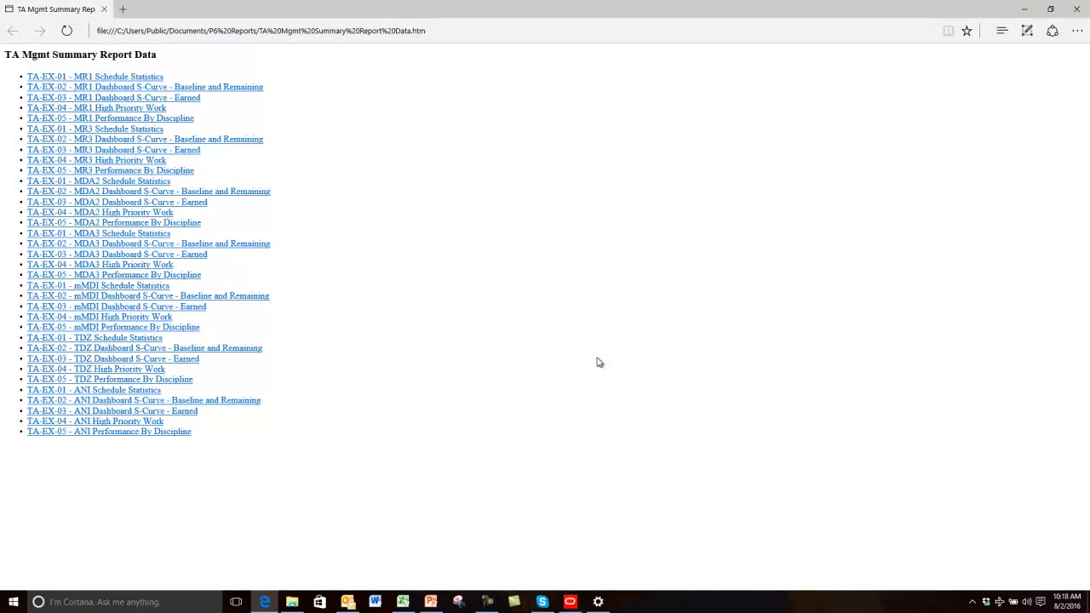
click(1076, 9)
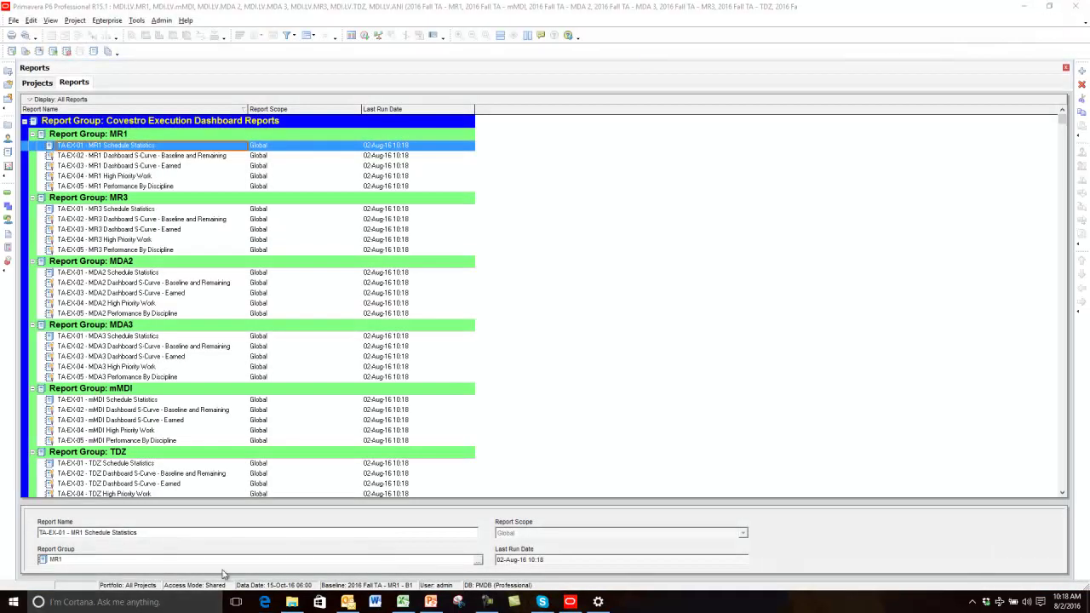
- Switch to File Explorer and open the Users\Public folder on the C: drive
click(292, 602)
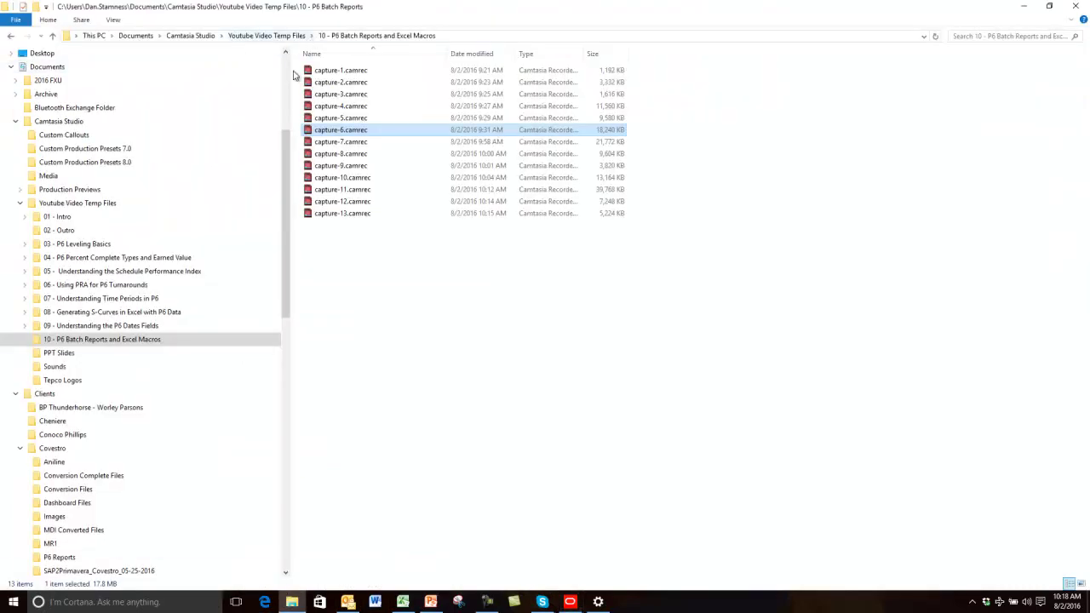
click(11, 67)
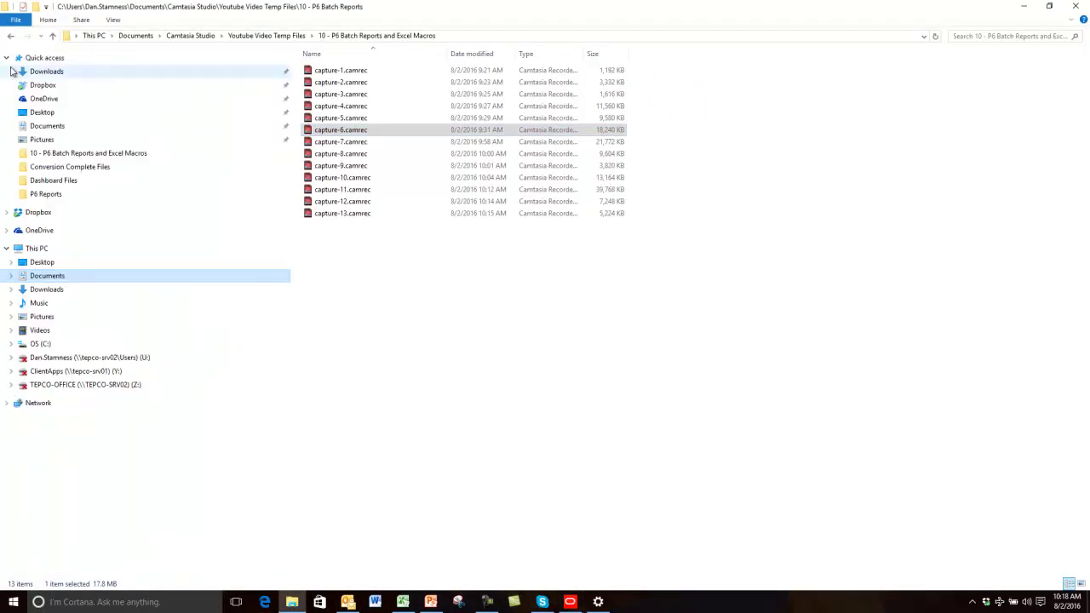
click(11, 345)
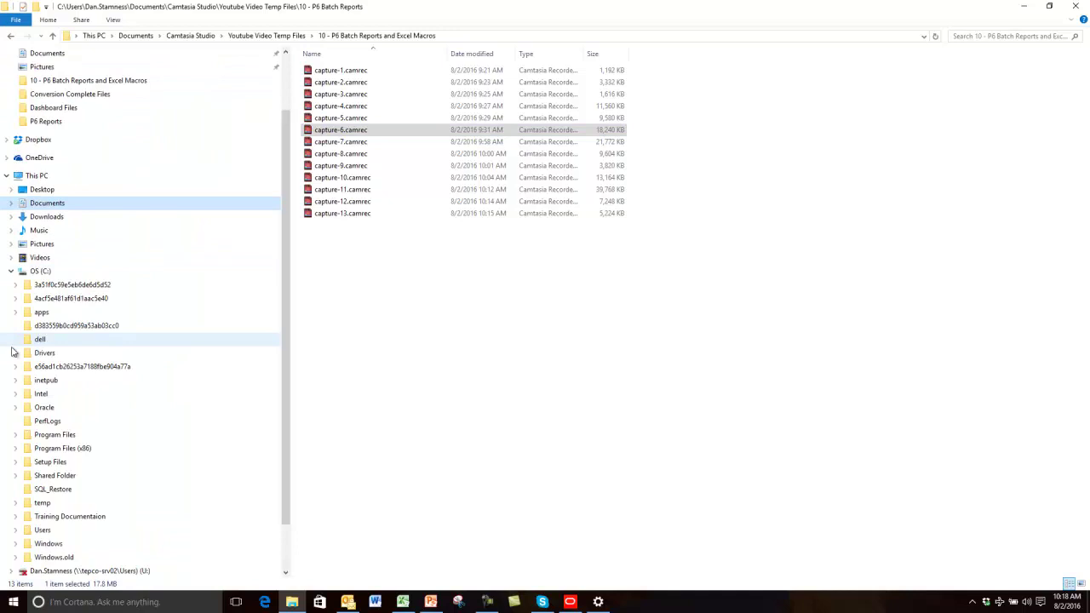
click(14, 531)
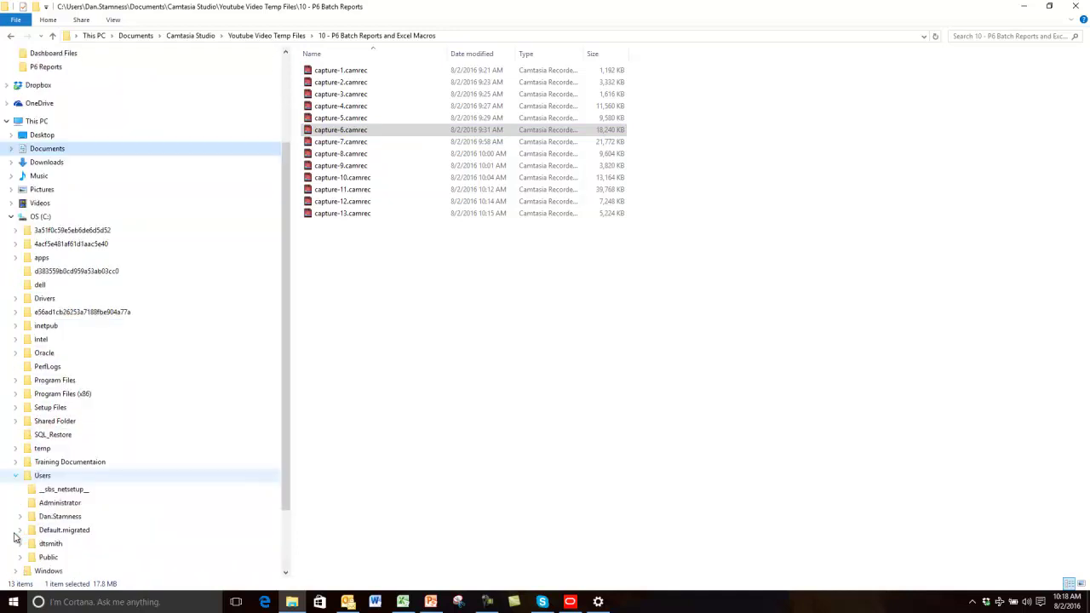
click(20, 557)
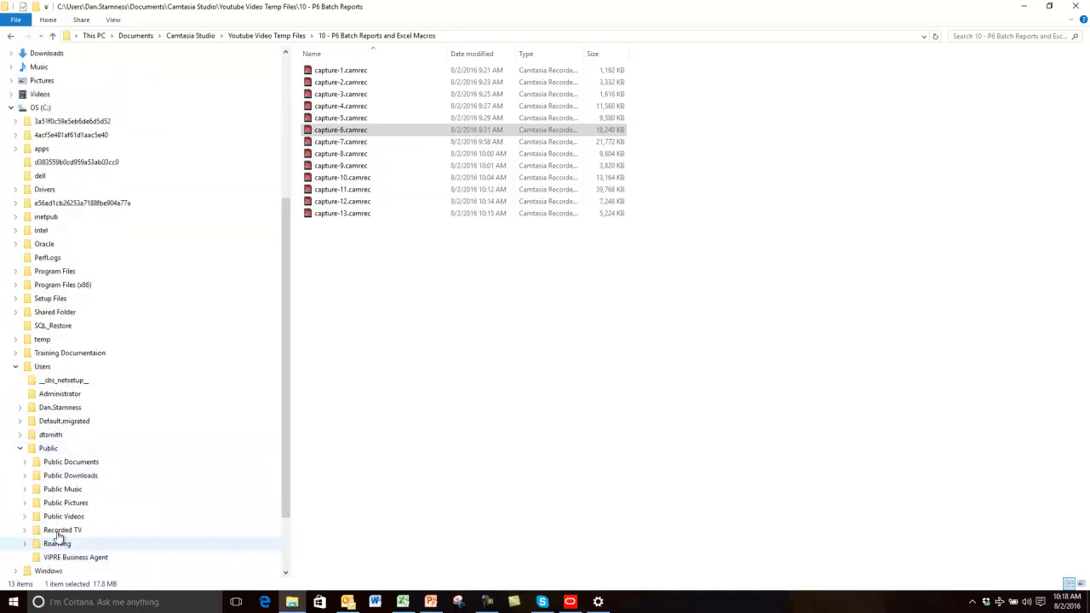
click(48, 448)
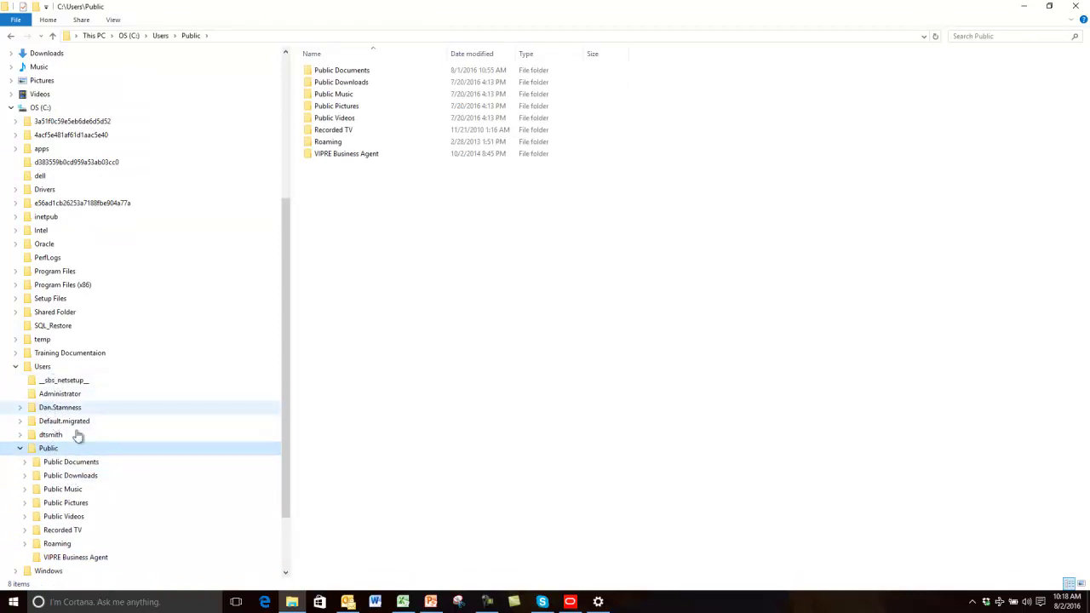
- Open the P6 Reports folder in Public Documents, inspect TA-EX-02 - MDA3 Dashboard S-Curve - Baseline and Remaining.csv in Excel, and close it
drag(287, 406, 283, 453)
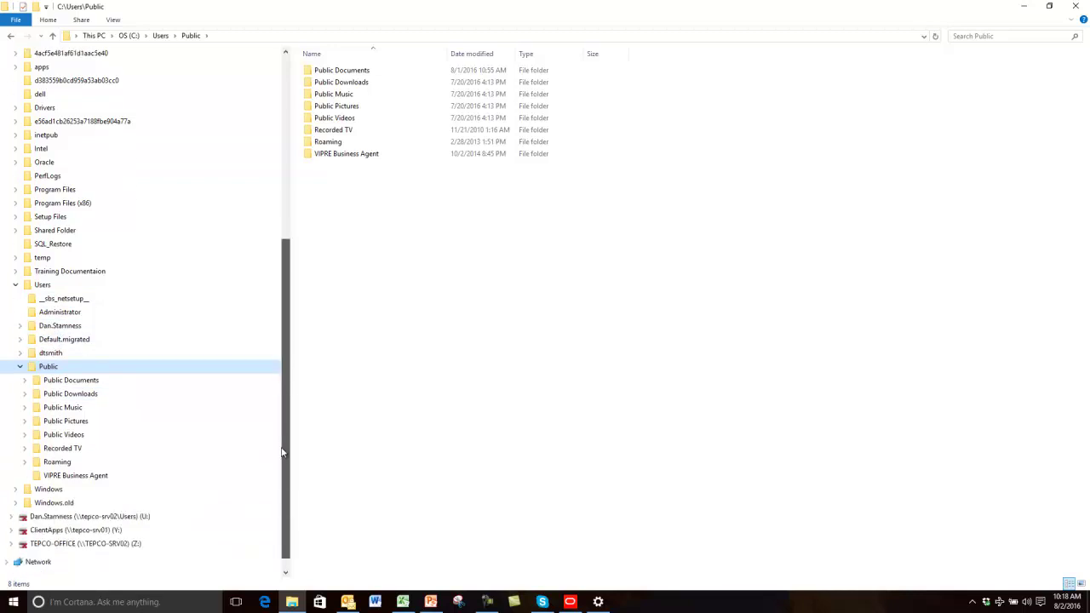
click(24, 381)
click(119, 396)
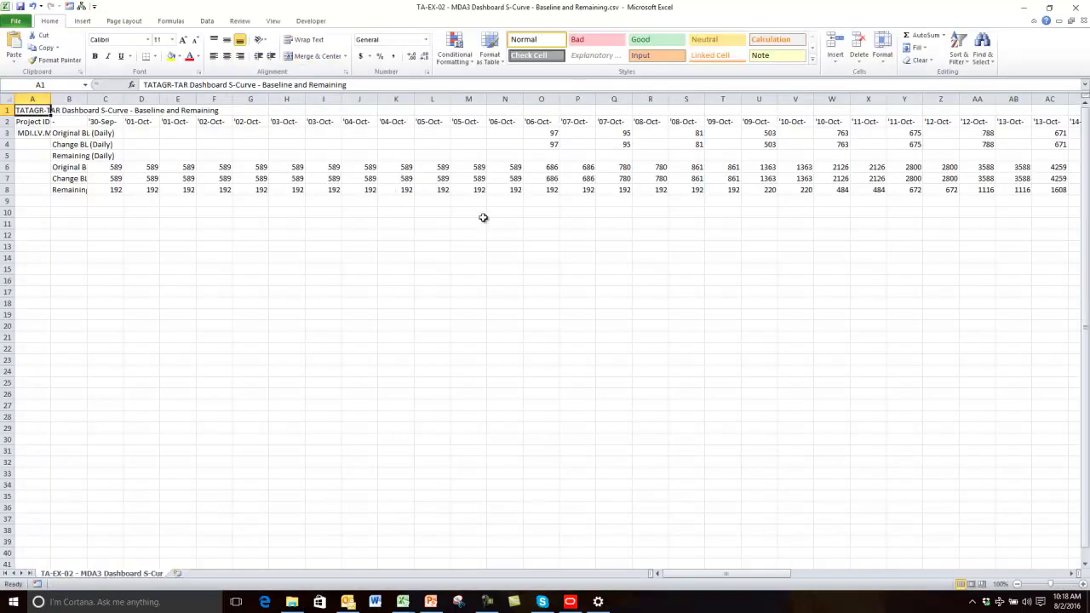
click(1082, 22)
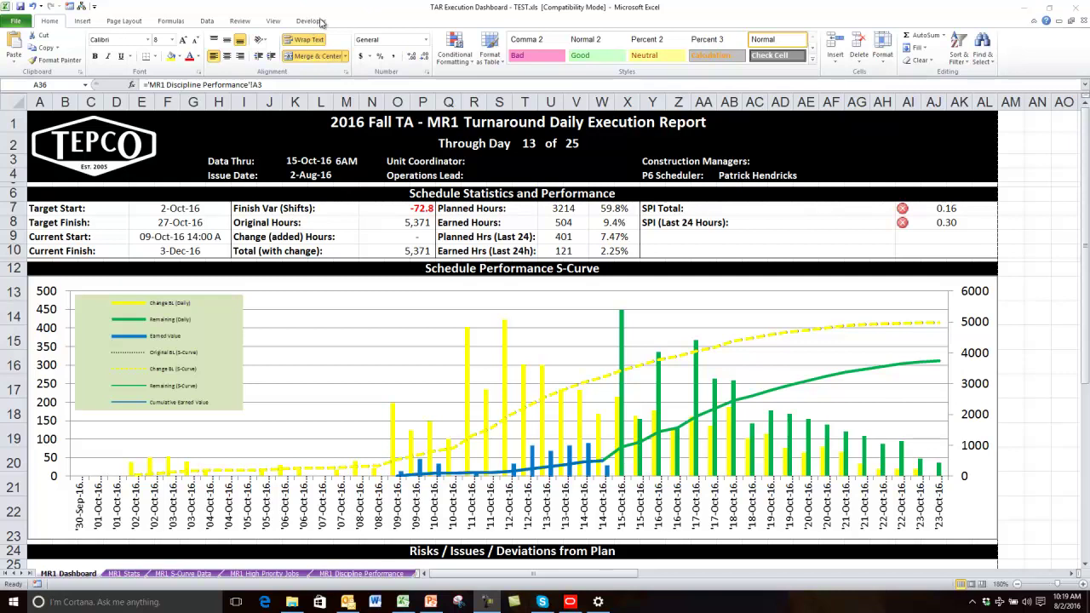
right_click(364, 15)
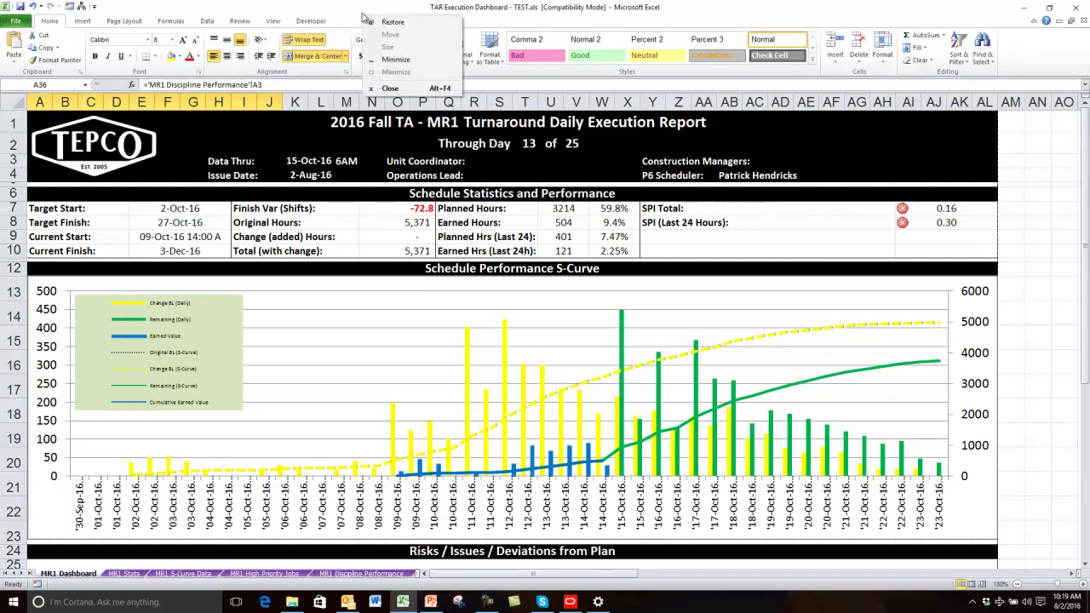
right_click(351, 38)
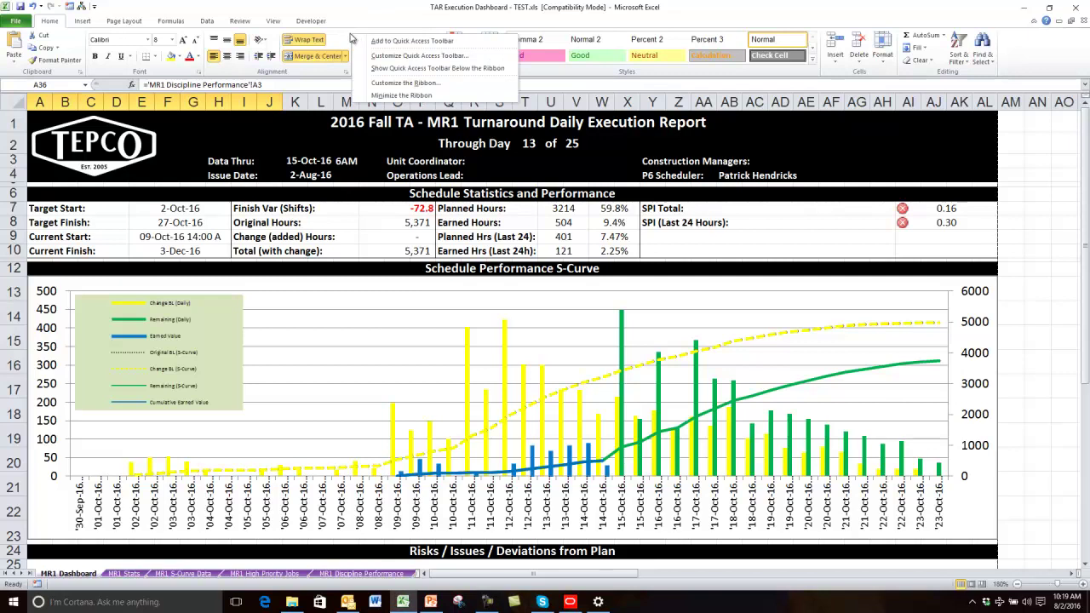
click(348, 22)
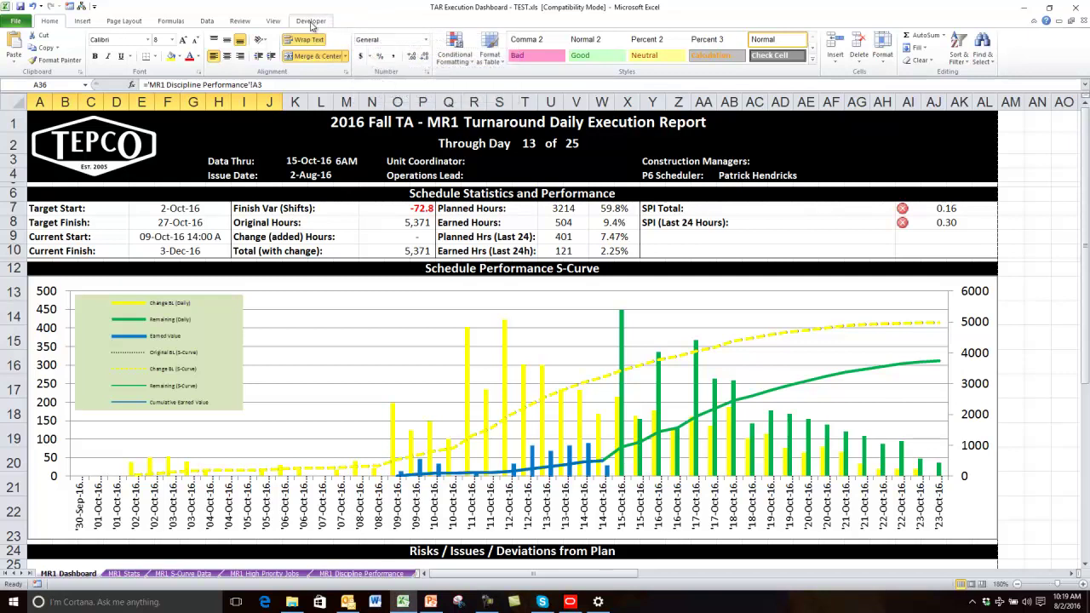
- Start recording a macro stored in This Workbook of the TAR Execution Dashboard - TEST file, keeping the proposed name
click(310, 21)
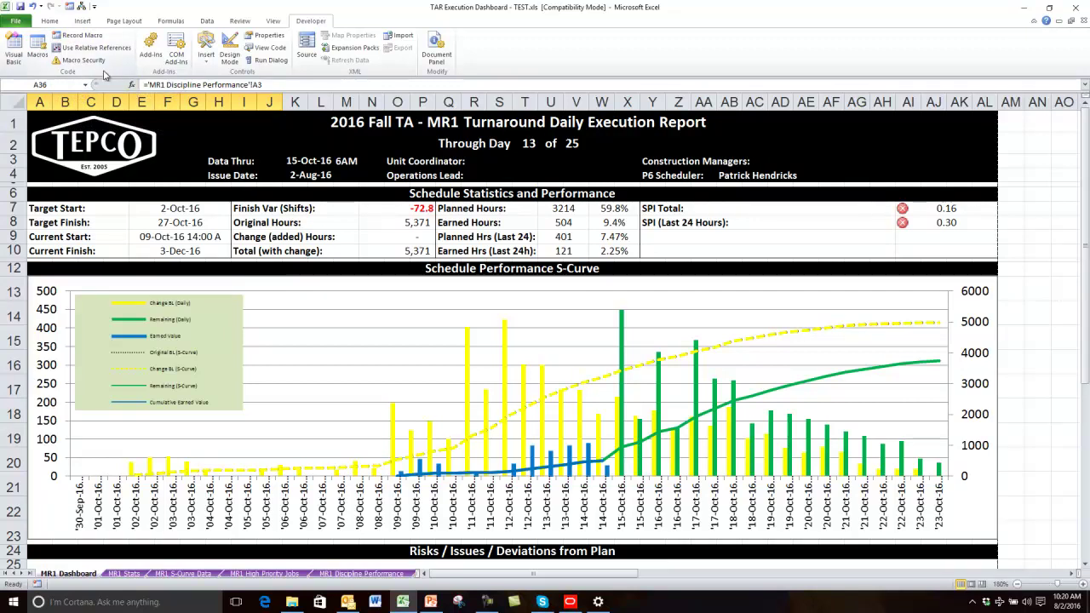
click(77, 37)
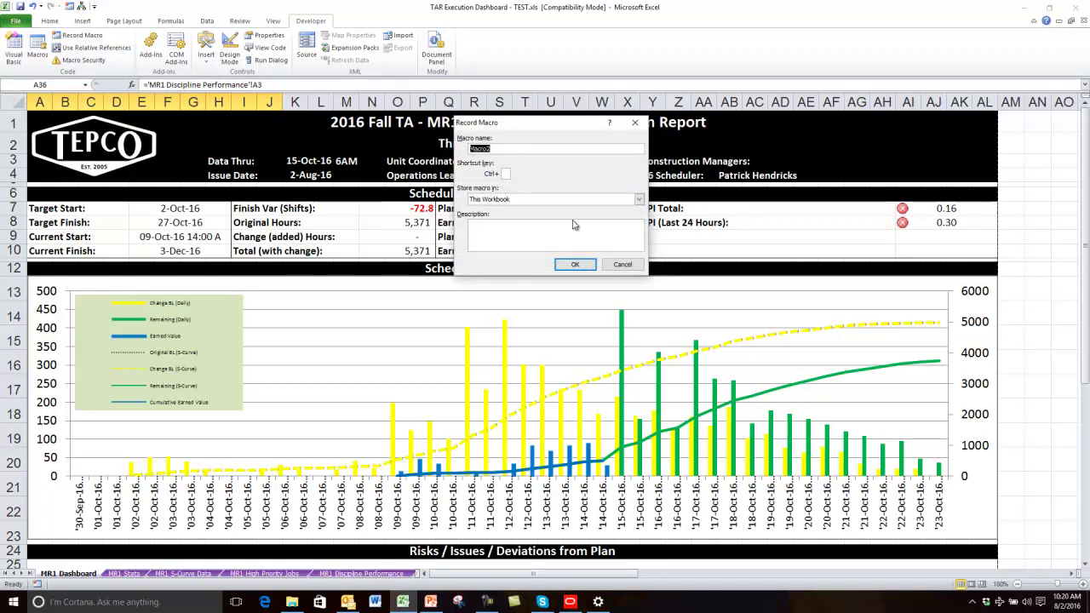
click(575, 265)
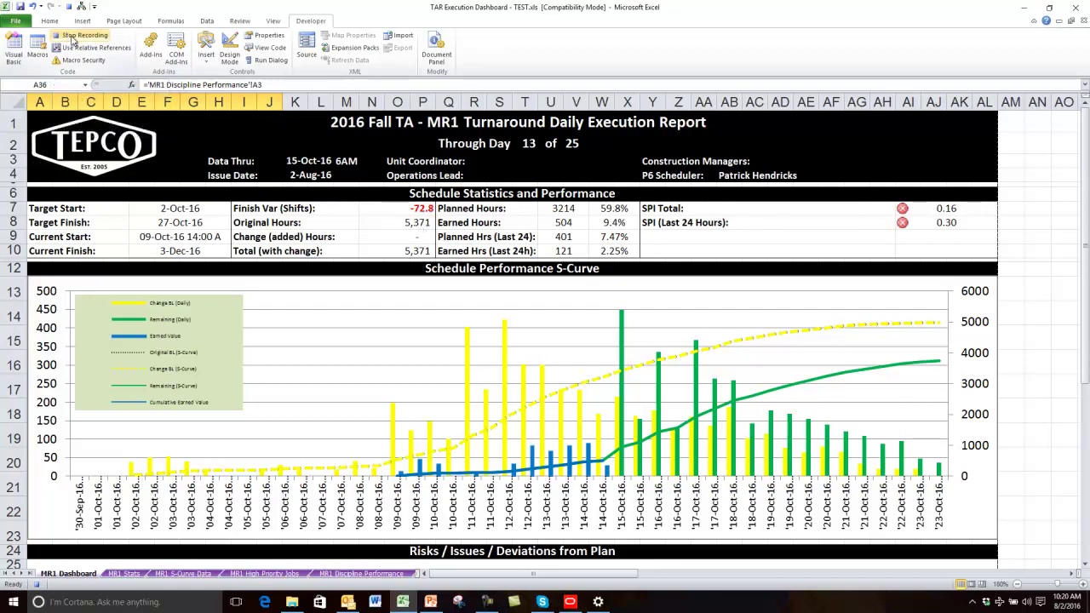
- Start opening a file and browse to the P6 Reports folder in C:\Users\Public\Public Documents
click(15, 22)
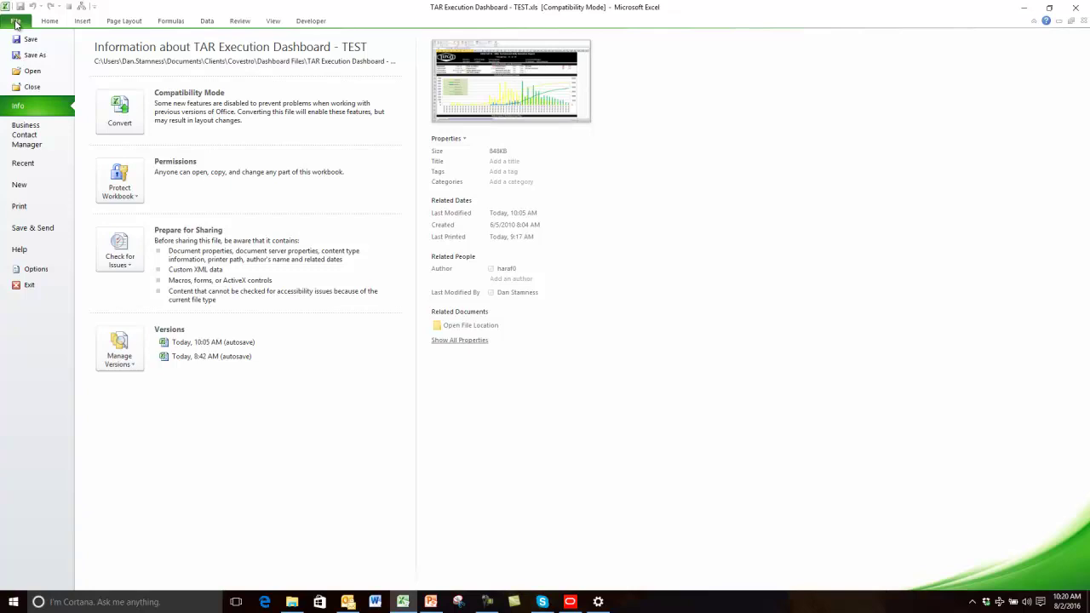
click(31, 70)
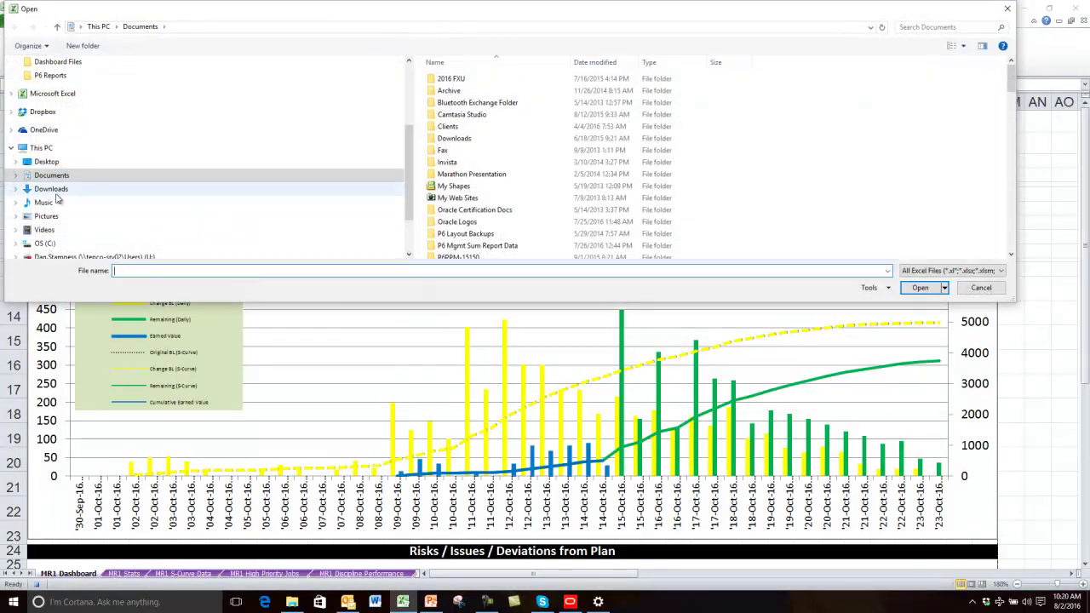
scroll(410, 186, down, 1)
scroll(407, 179, down, 1)
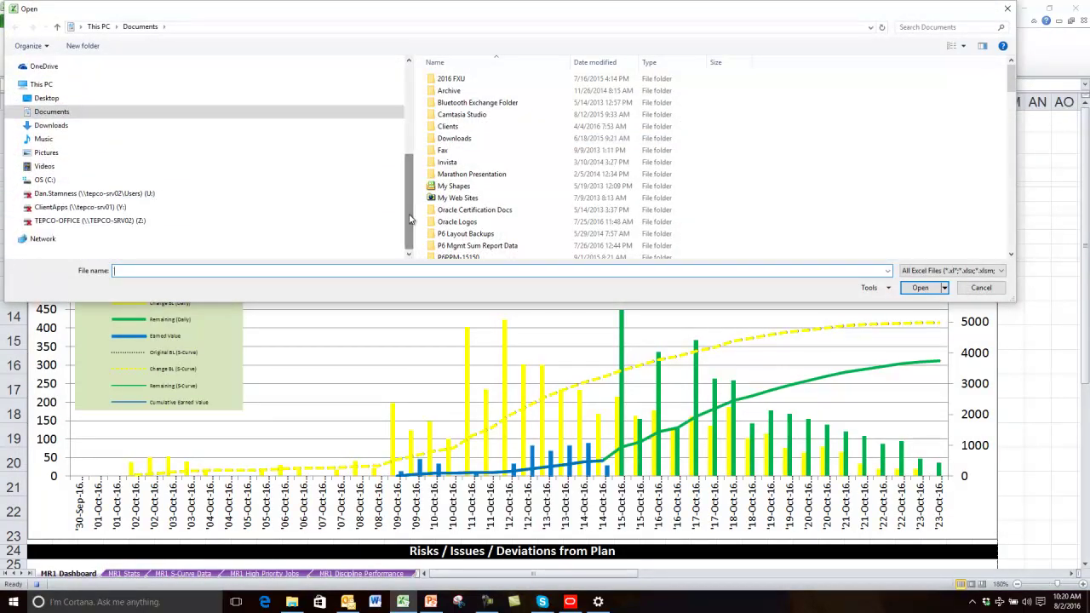
click(15, 180)
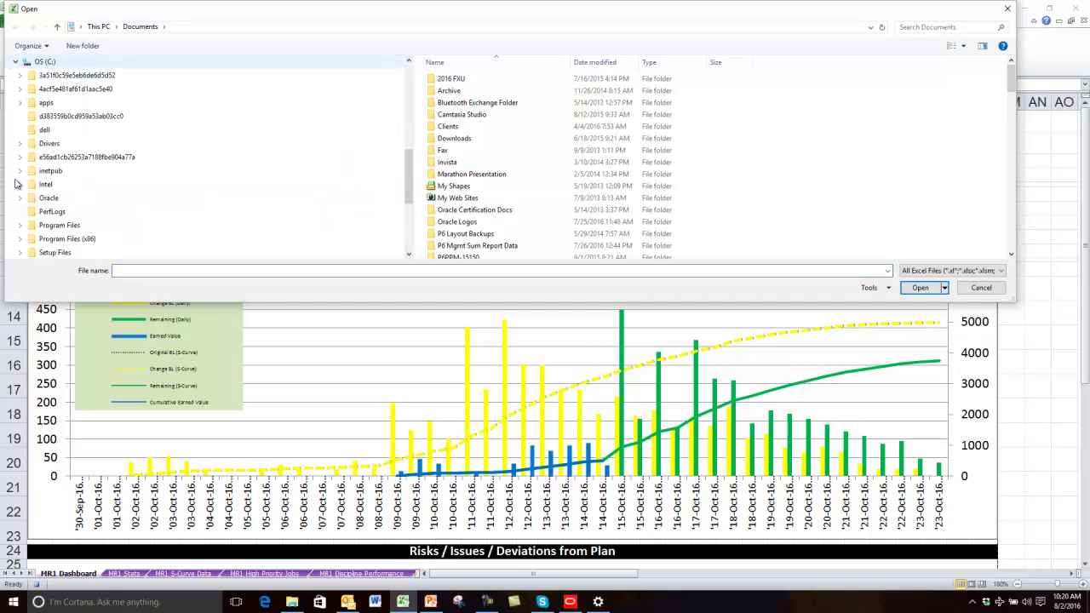
scroll(47, 126, down, 1)
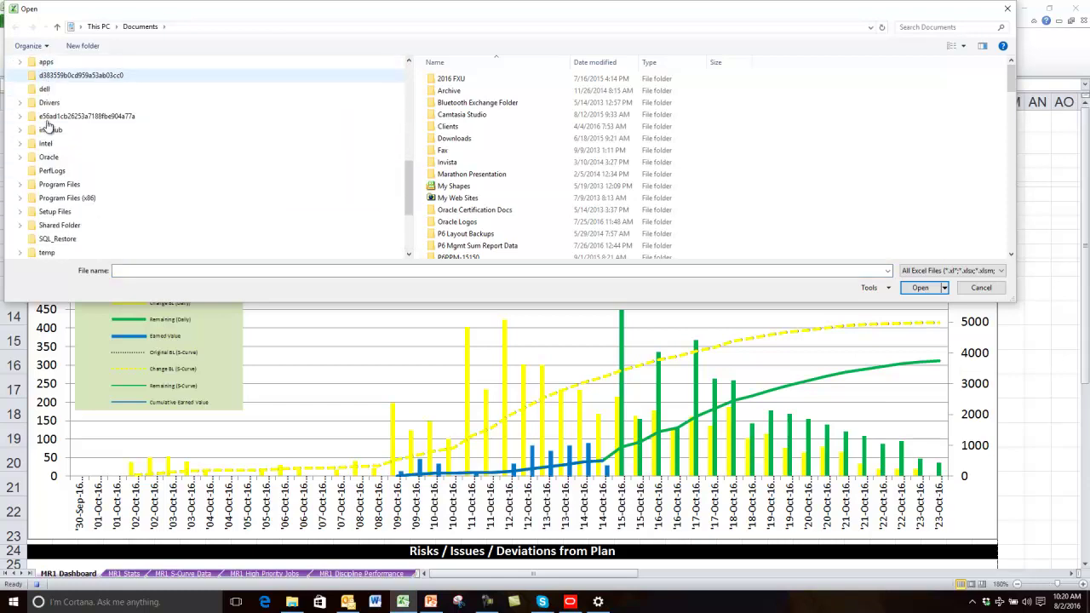
scroll(43, 127, down, 2)
click(22, 213)
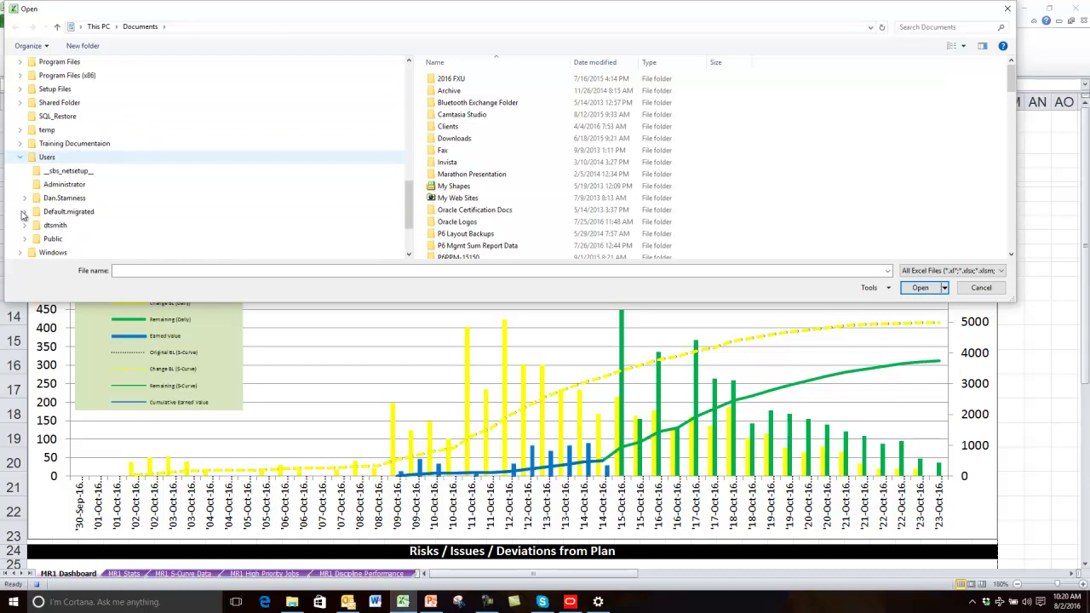
click(24, 241)
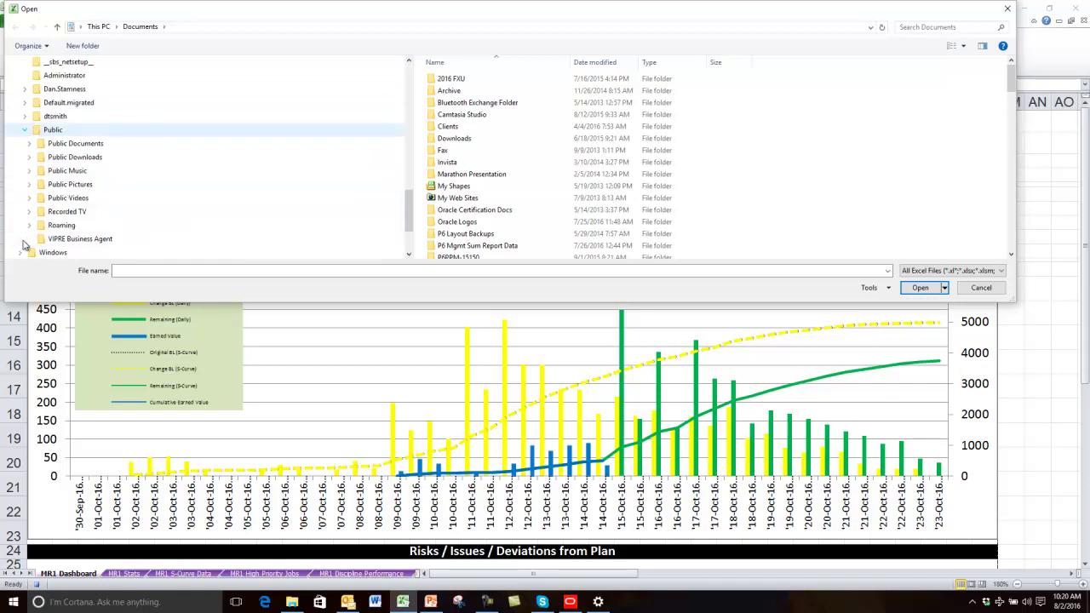
click(29, 143)
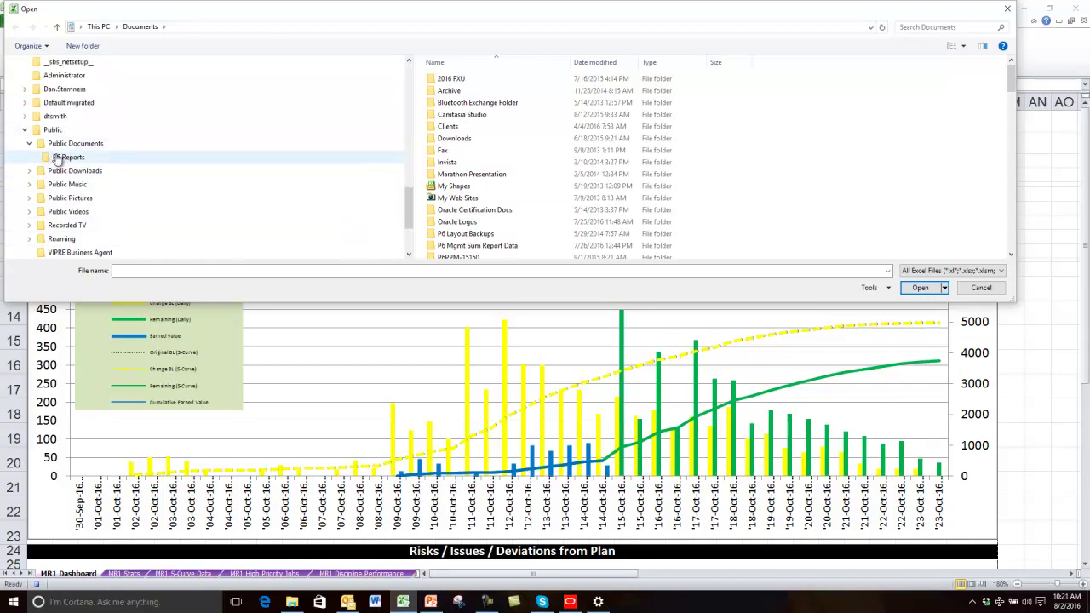
click(55, 158)
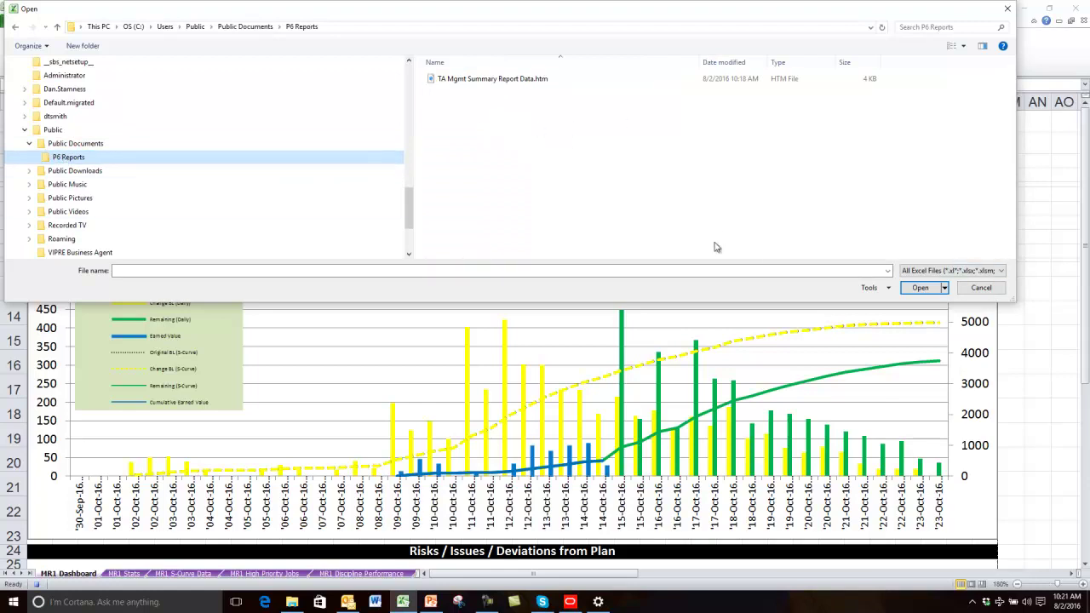
- Show all file types and open the five MR1 CSV reports together, TA-EX-01 through TA-EX-05
click(1003, 271)
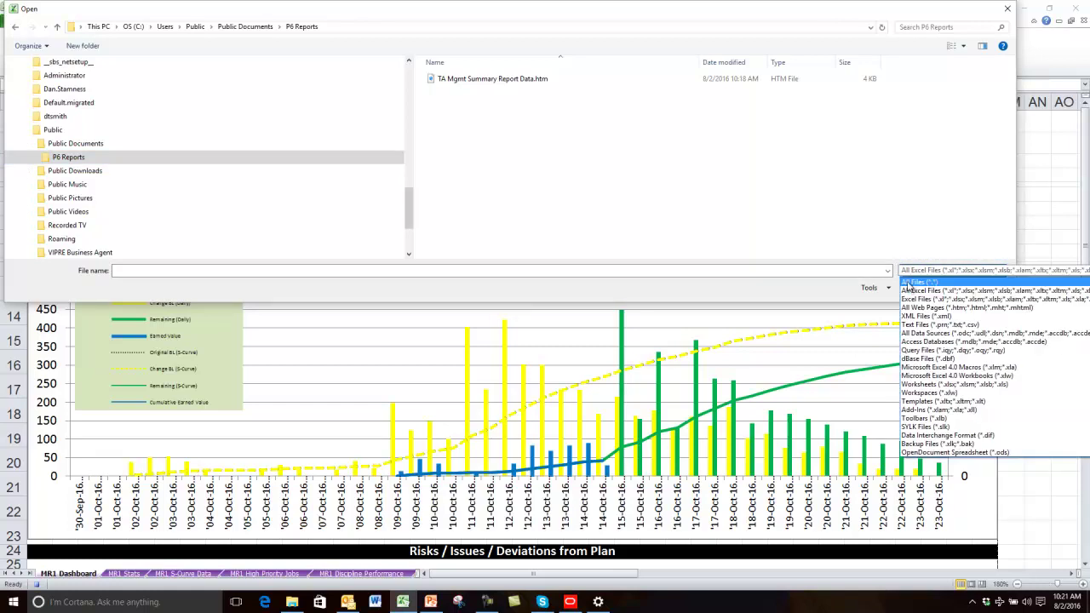
click(909, 284)
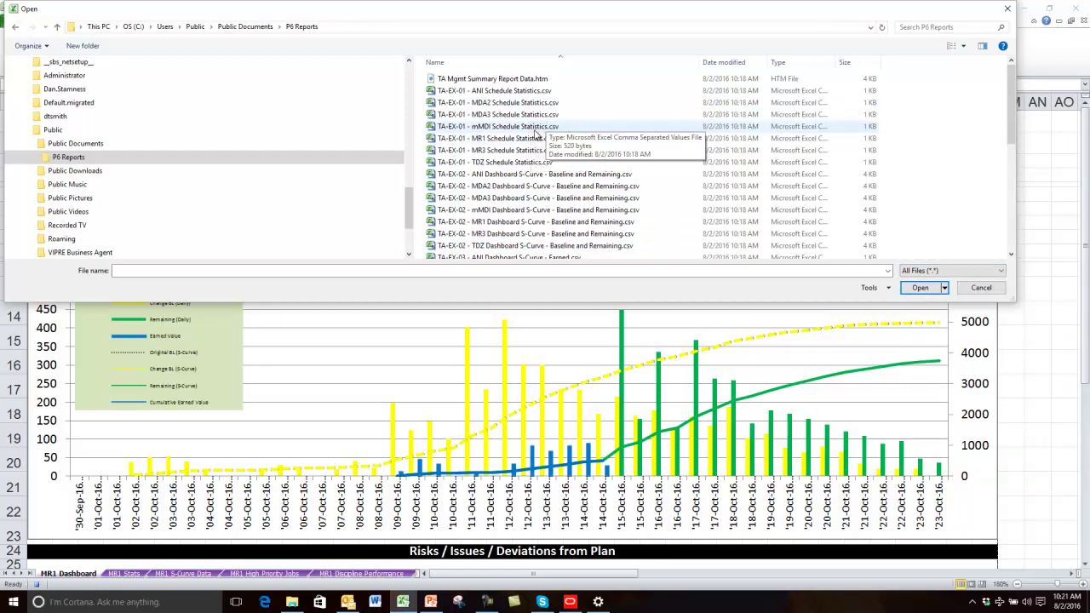
click(530, 139)
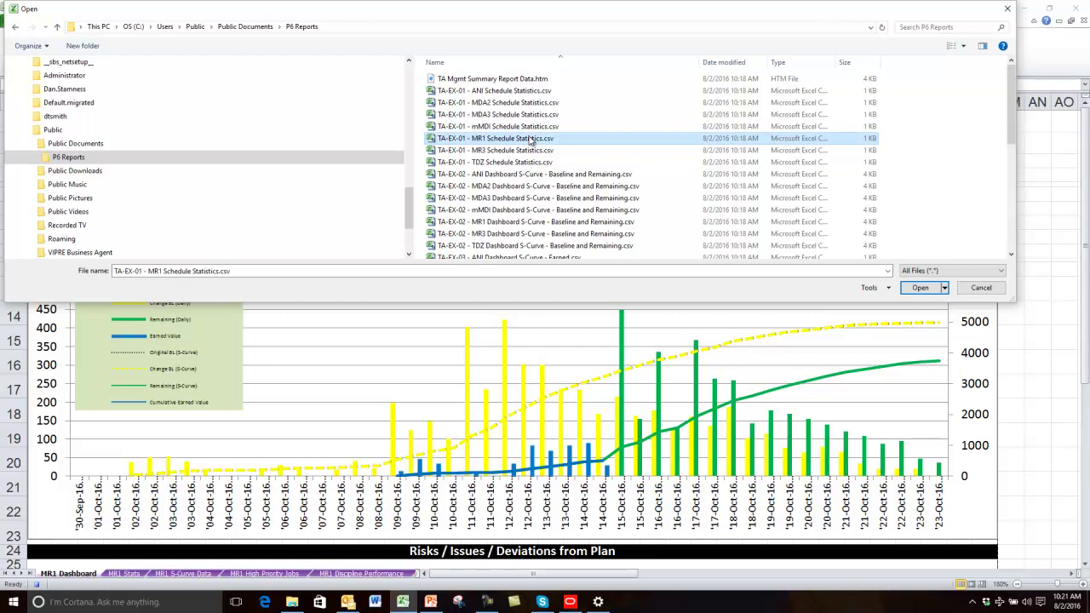
scroll(531, 141, down, 1)
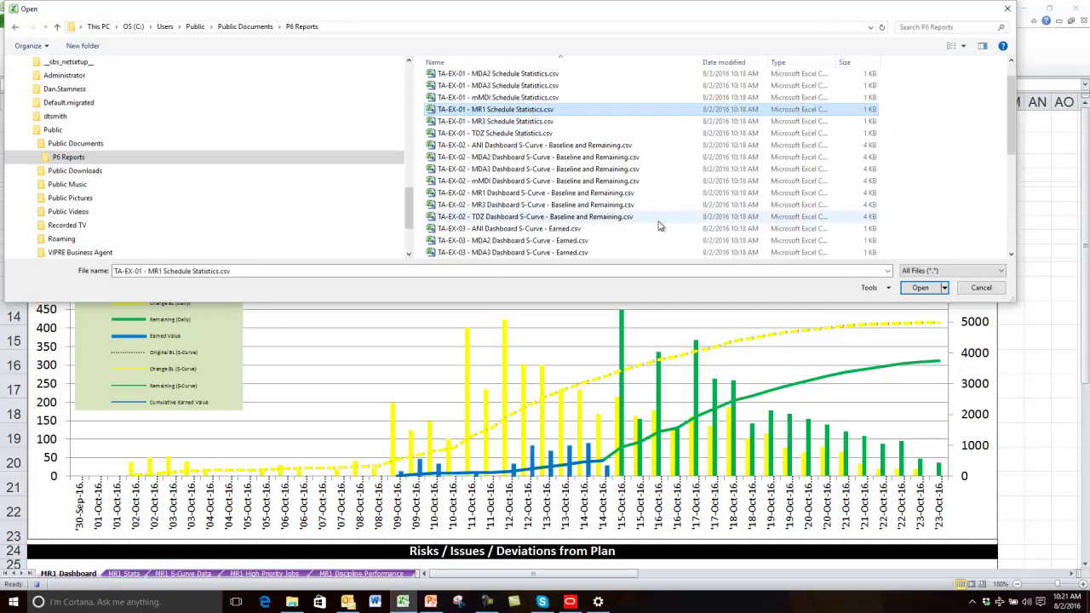
ctrl+click(528, 194)
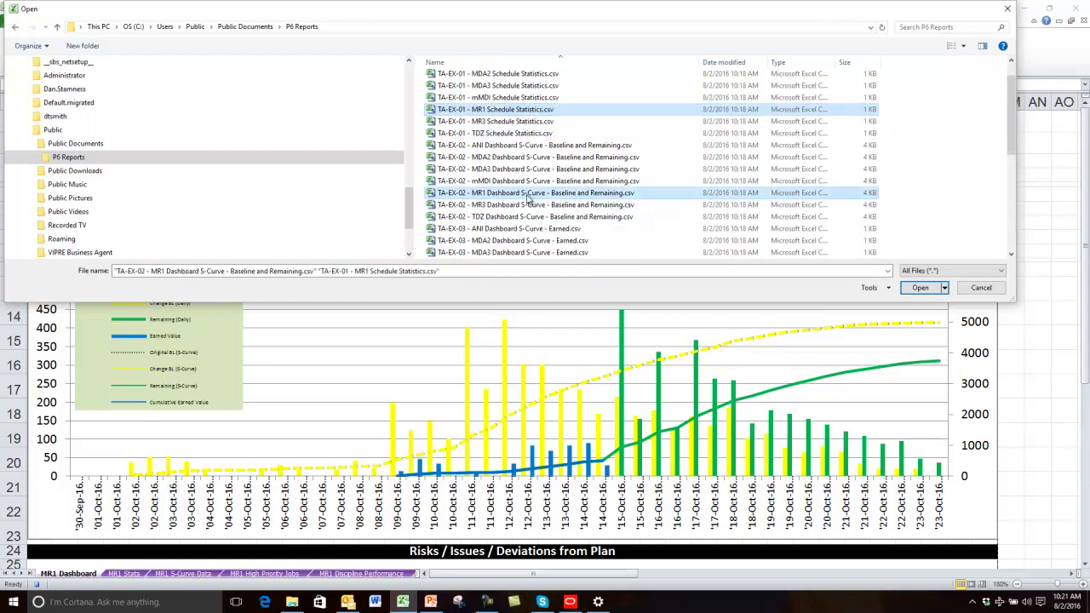
scroll(528, 195, down, 2)
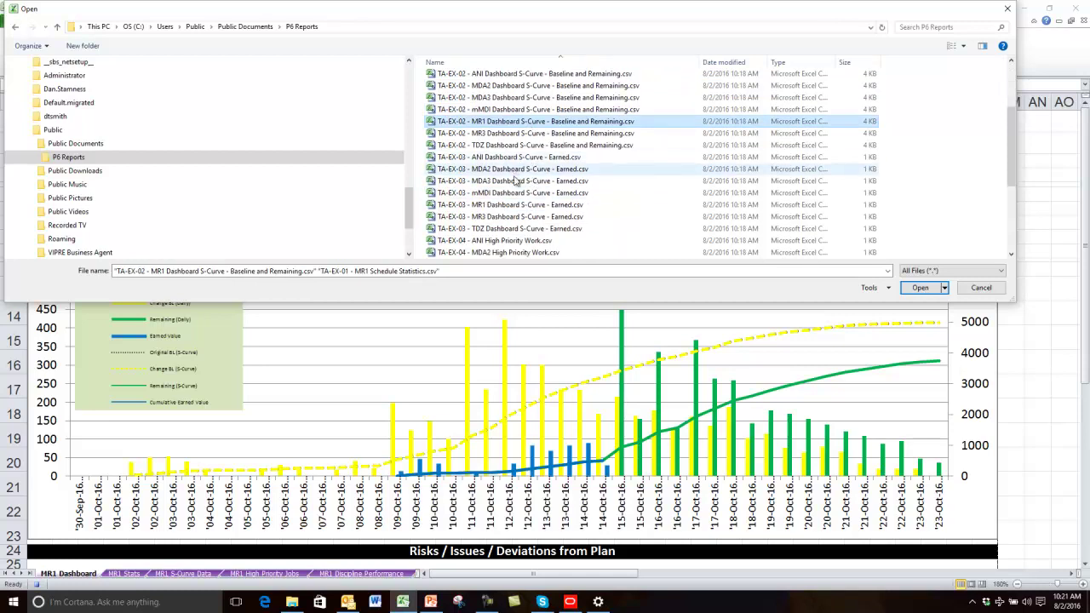
ctrl+click(512, 207)
scroll(515, 201, down, 3)
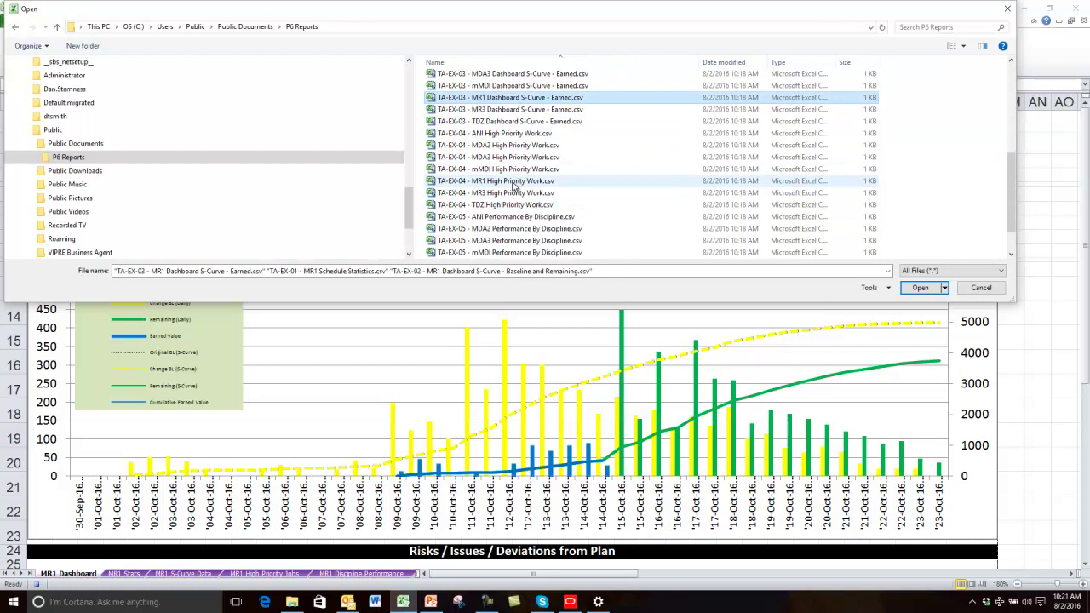
ctrl+click(513, 184)
scroll(520, 187, down, 1)
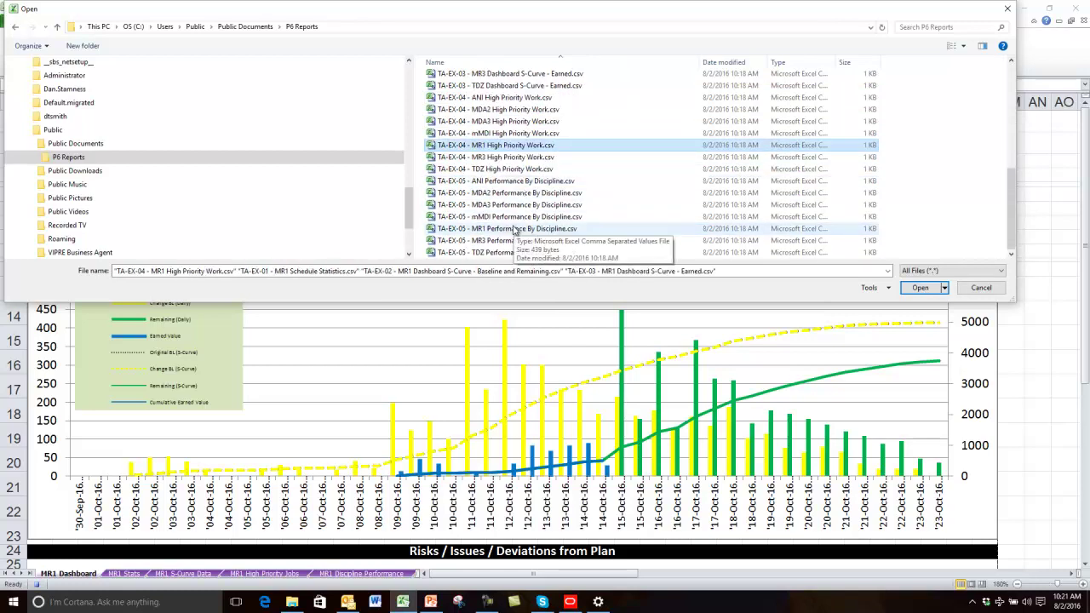
ctrl+click(514, 228)
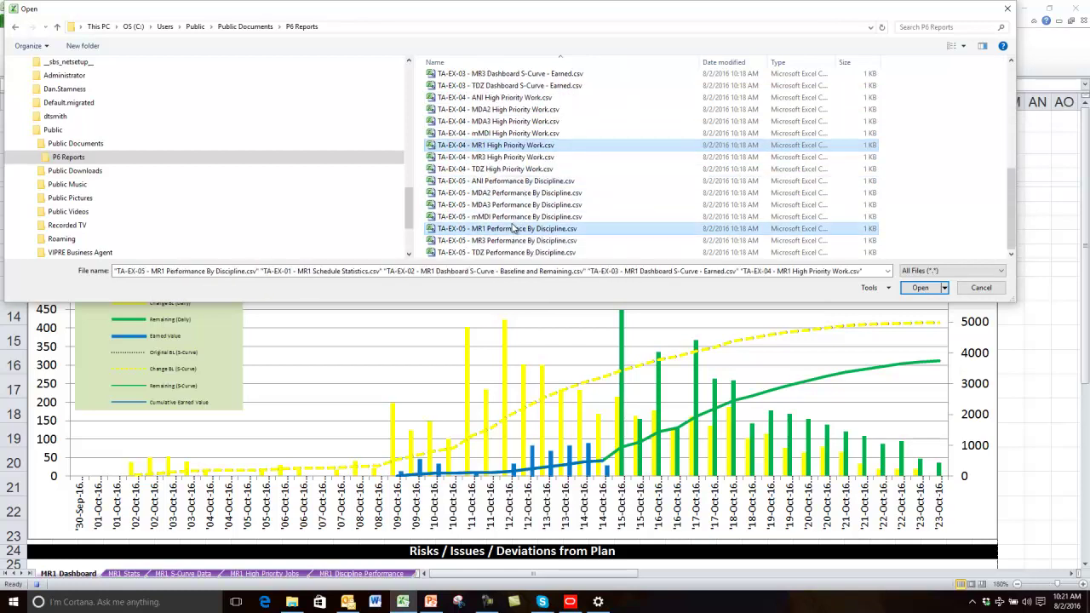
click(919, 288)
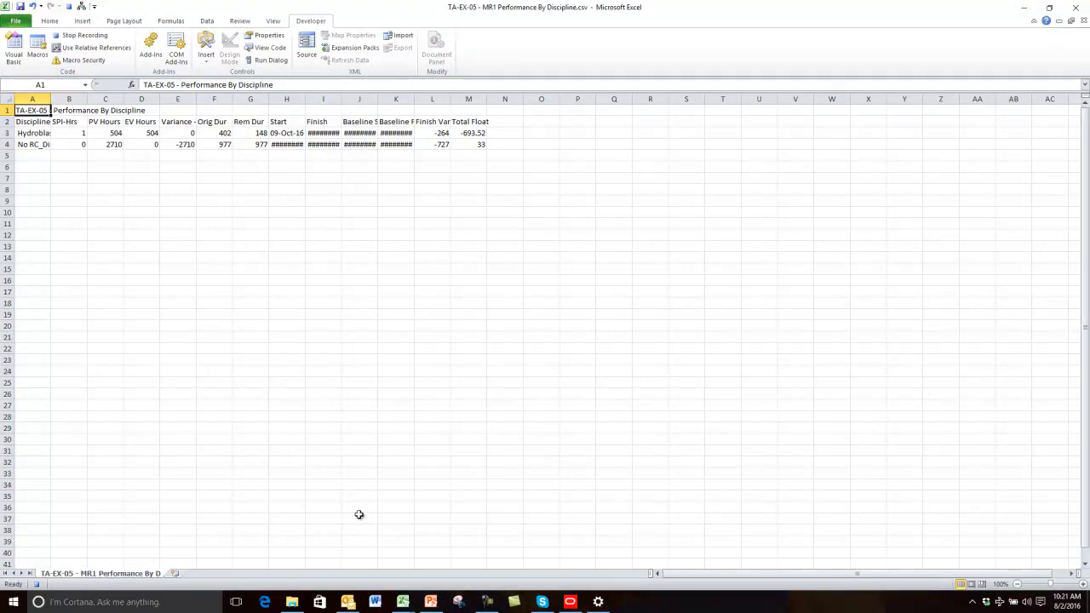
- Copy rows 1 to 4 of the TA-EX-05 MR1 report into the dashboard's MR1 Discipline Performance sheet at A1
click(421, 213)
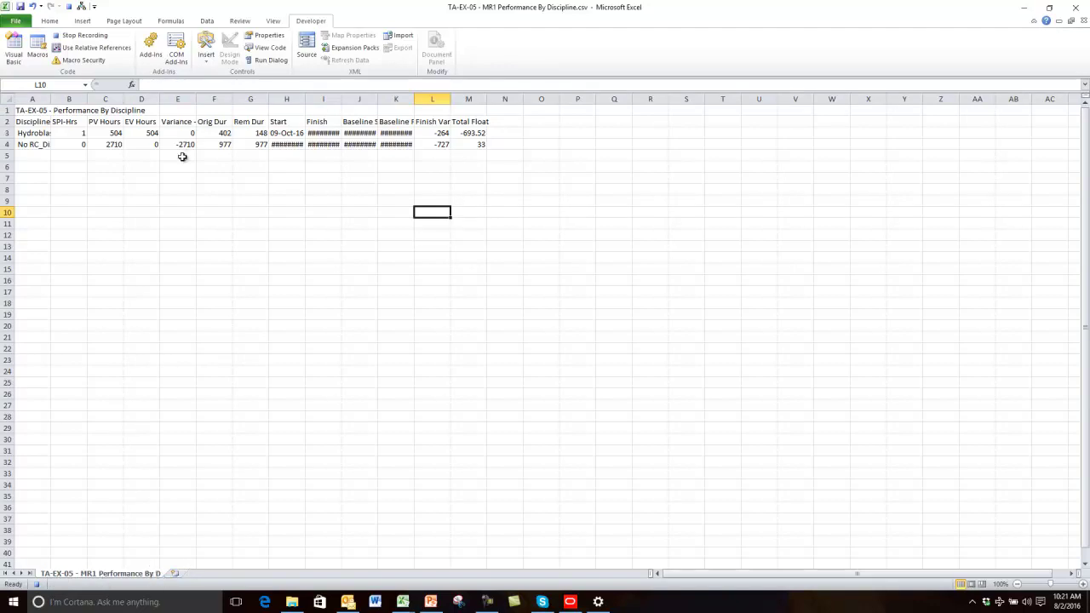
drag(5, 110, 7, 144)
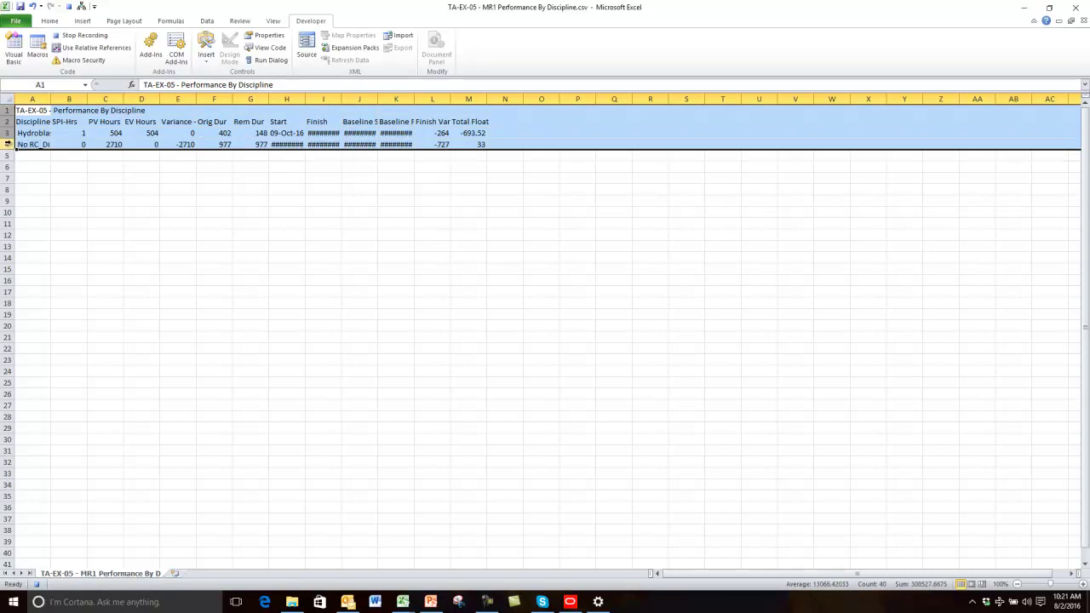
key(ctrl+c)
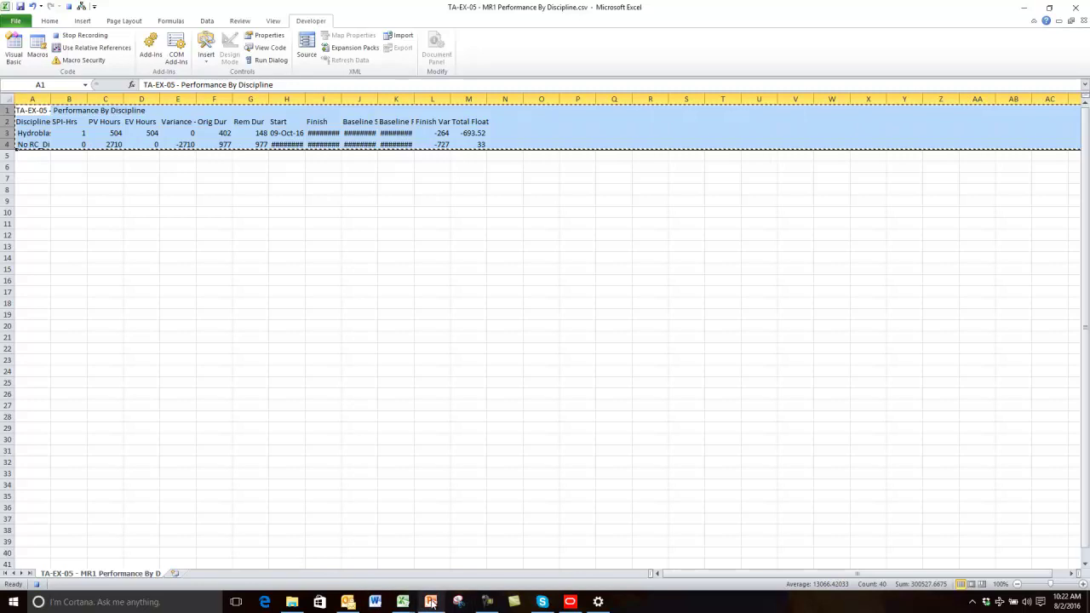
mouse_move(405, 604)
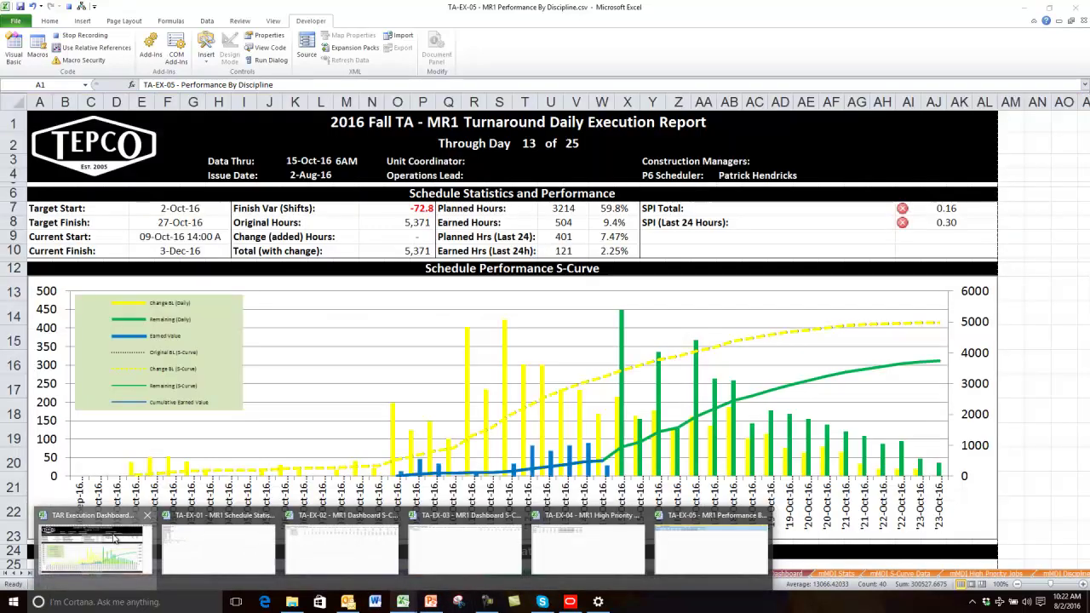
click(113, 538)
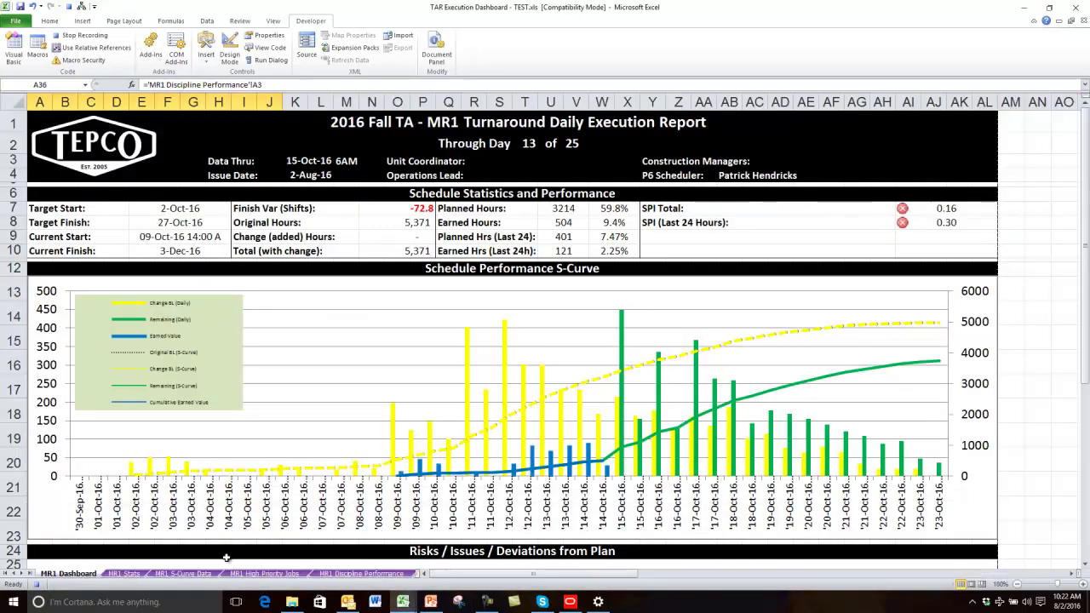
click(363, 574)
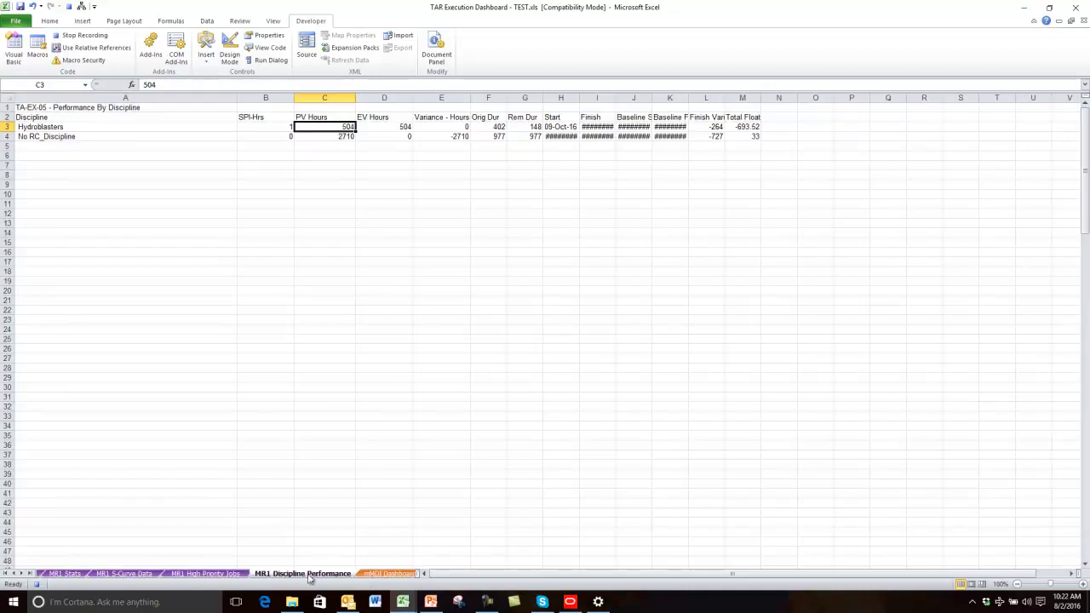
click(32, 108)
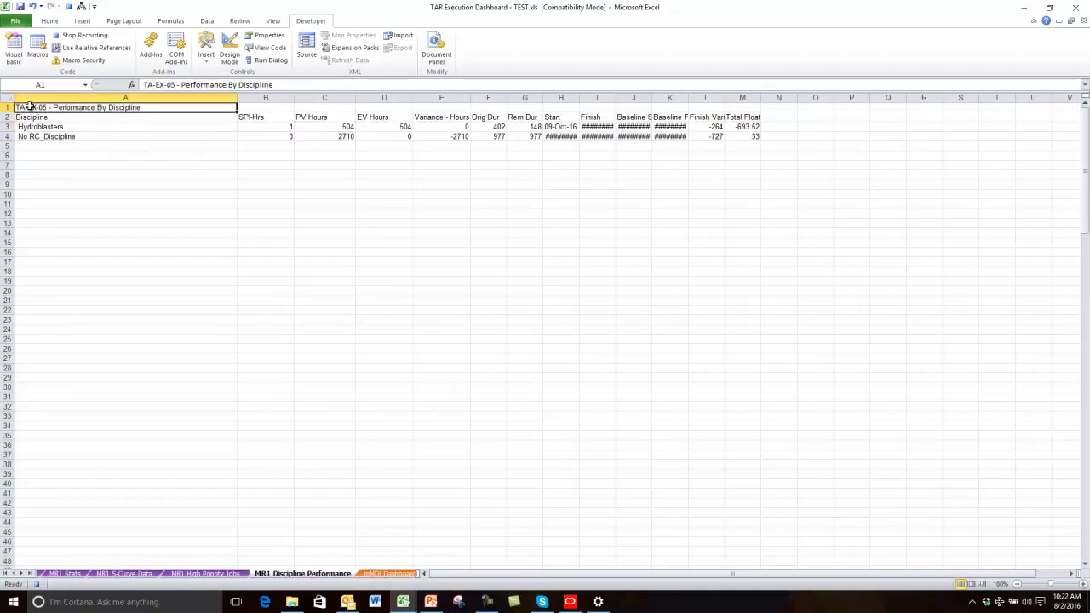
key(ctrl+v)
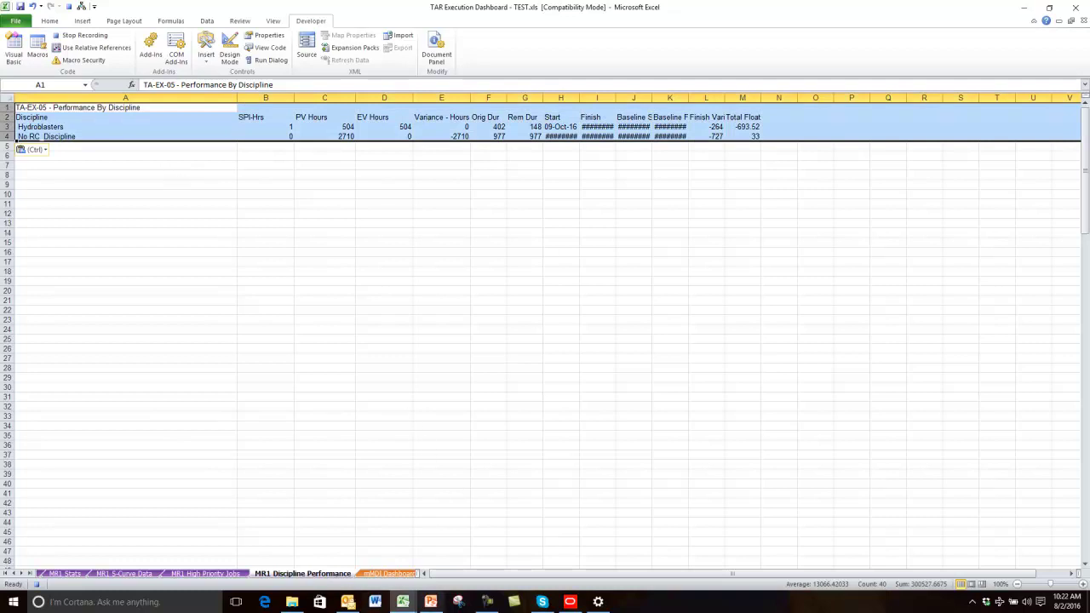
- Copy rows 1 to 6 of the TA-EX-04 MR1 report into the dashboard's MR1 High Priority Jobs sheet at A1
click(412, 604)
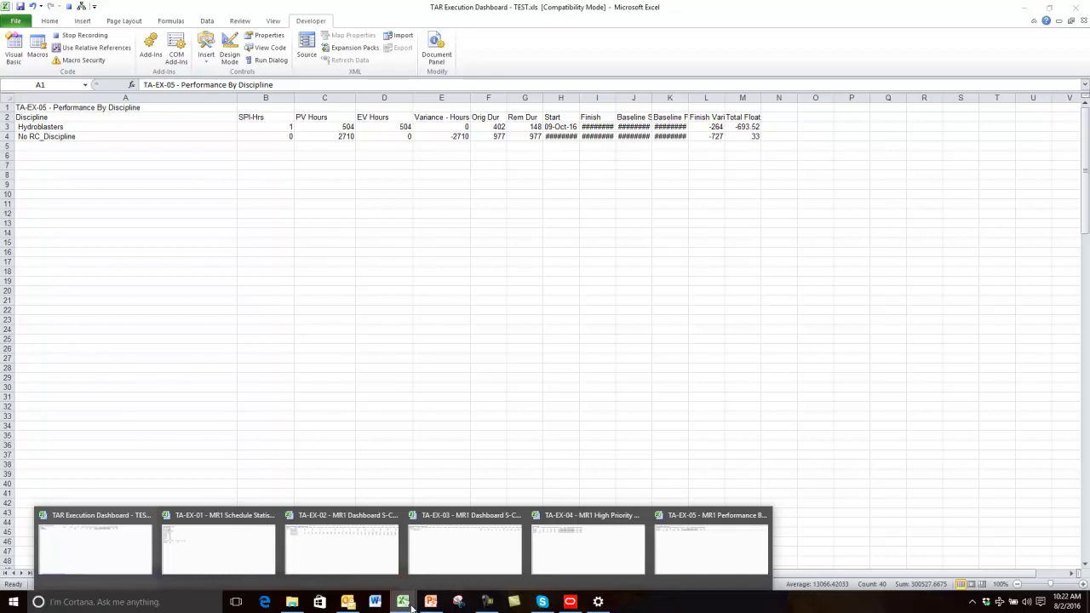
click(599, 545)
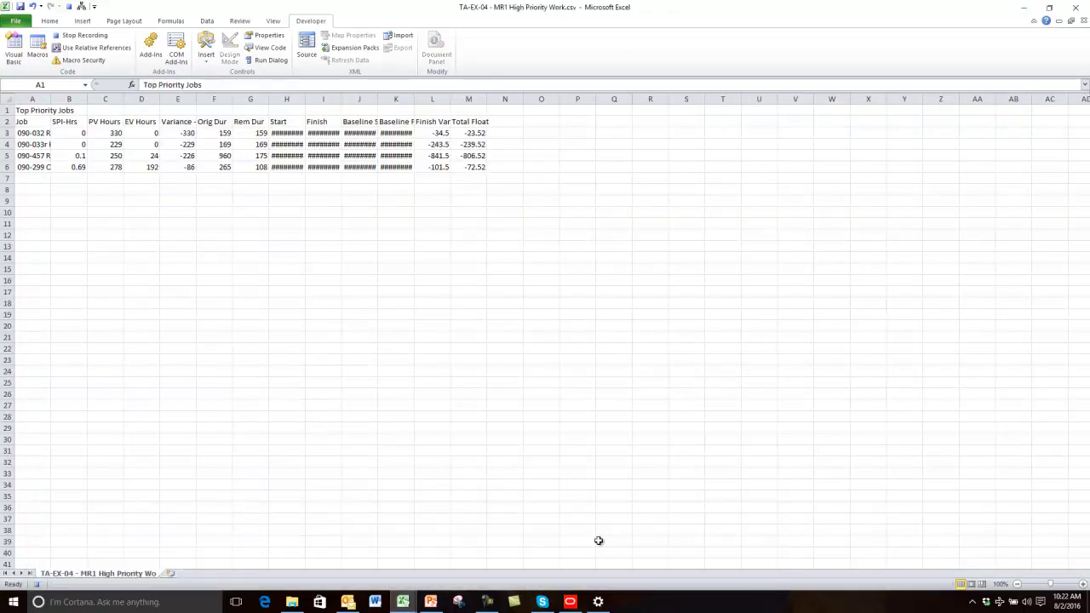
drag(4, 109, 4, 169)
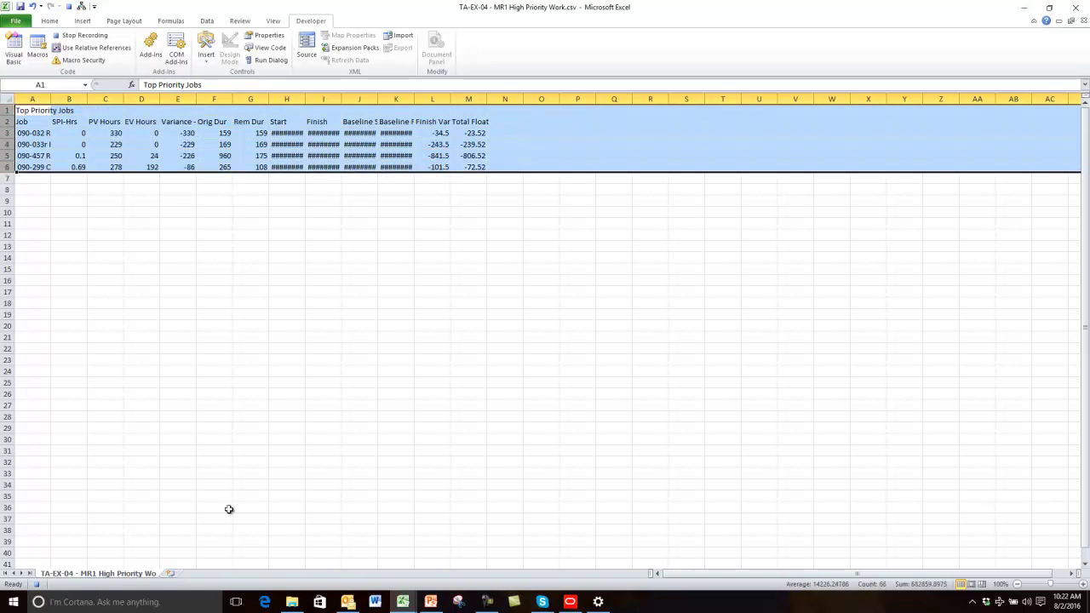
key(ctrl+c)
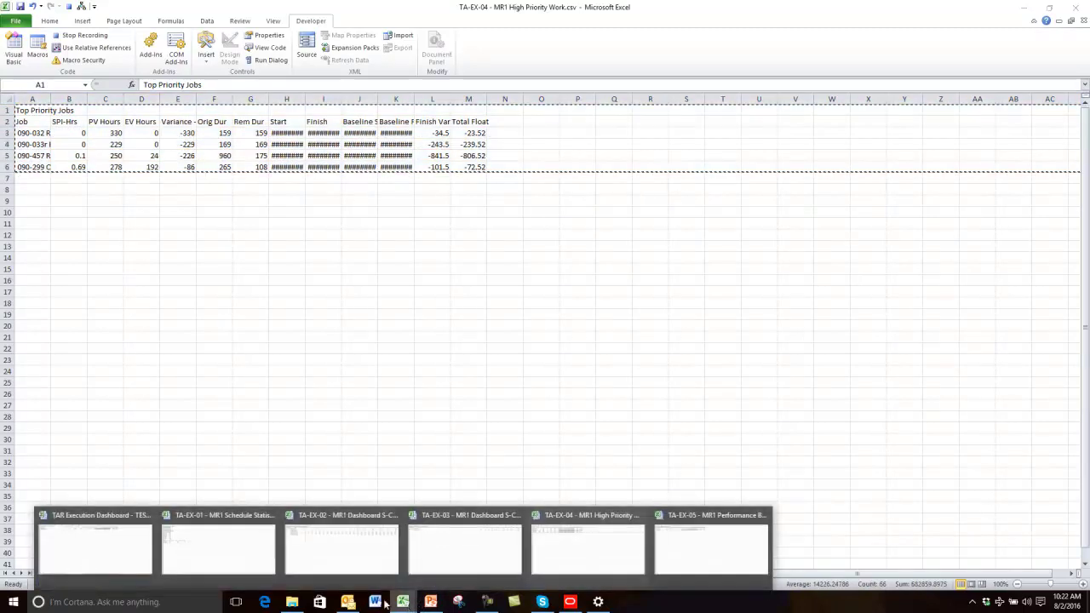
click(68, 537)
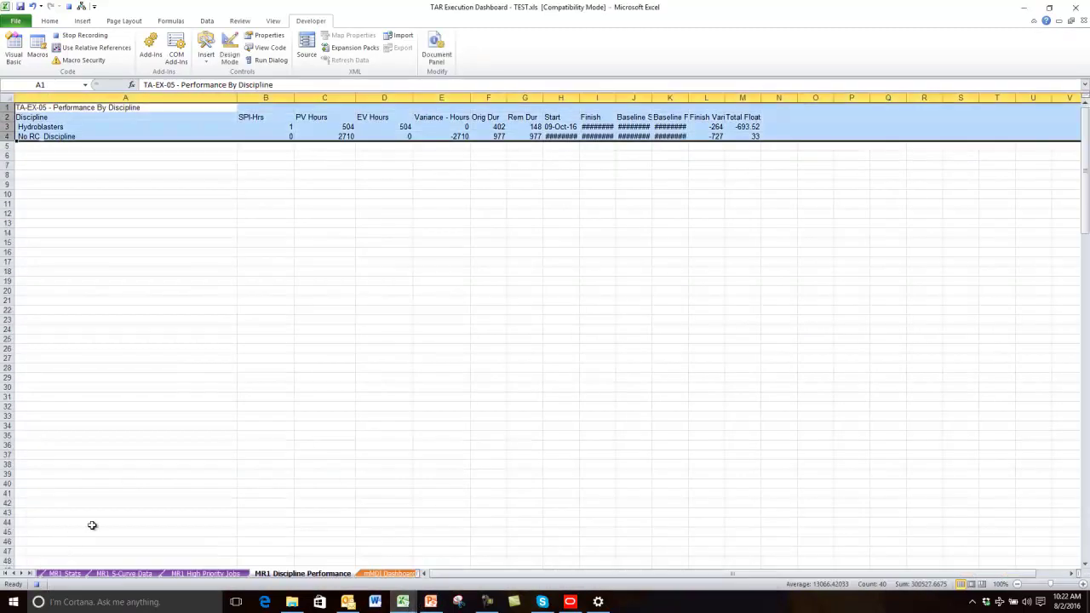
click(220, 575)
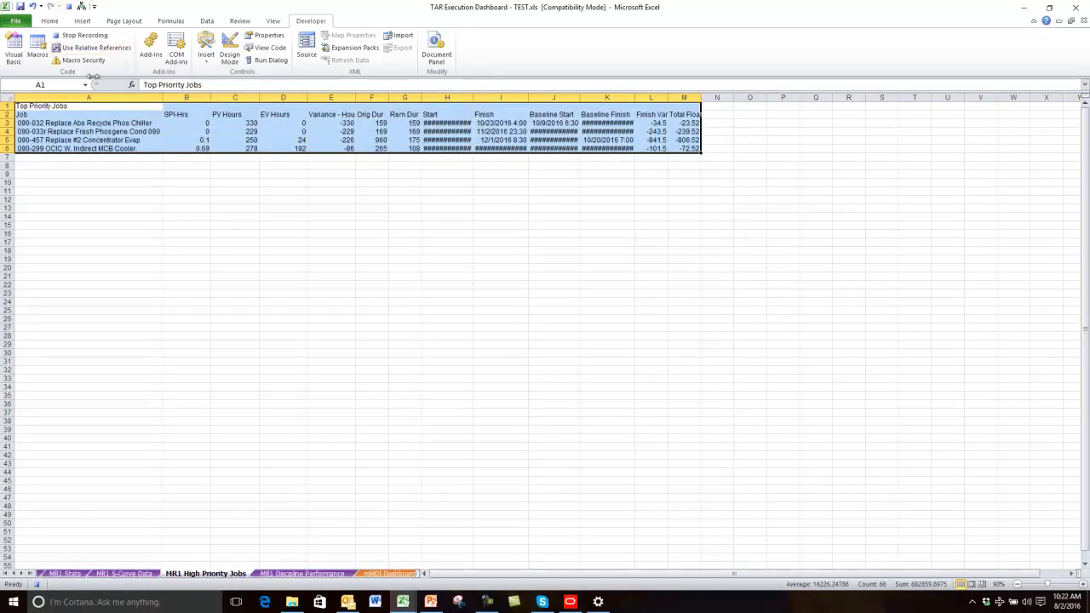
click(69, 106)
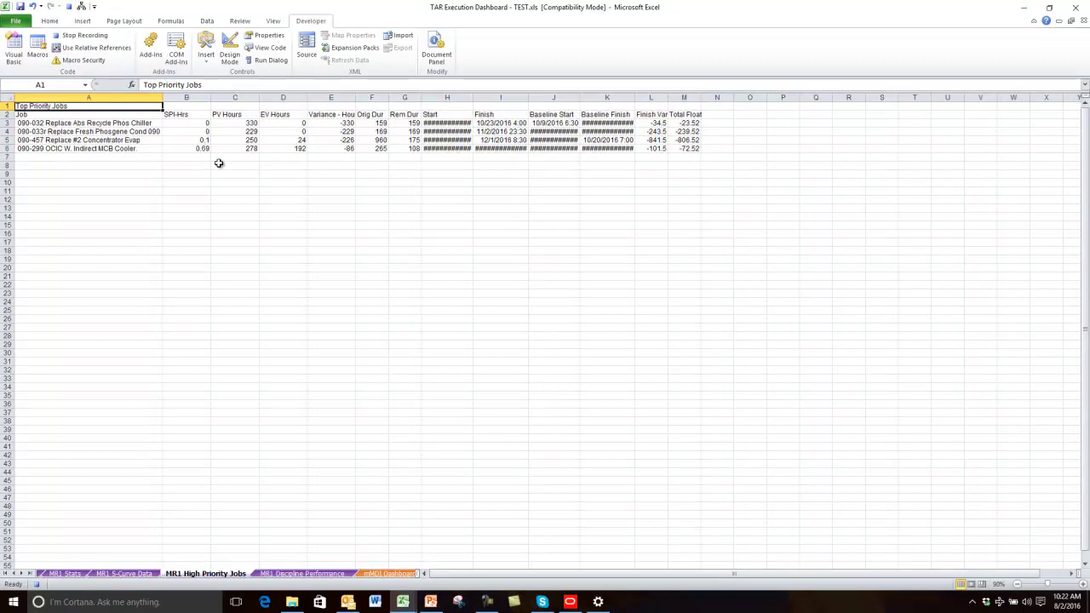
key(ctrl+v)
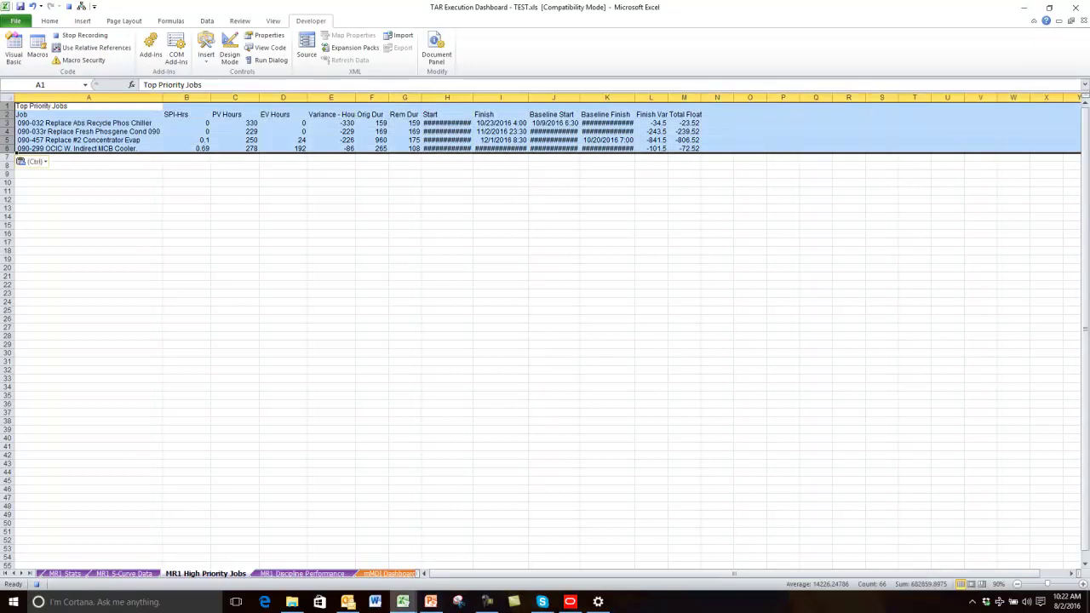
- Copy rows 1 to 4 of the TA-EX-03 MR1 Earned report into the dashboard's MR1 S-Curve Data sheet at A13
click(405, 605)
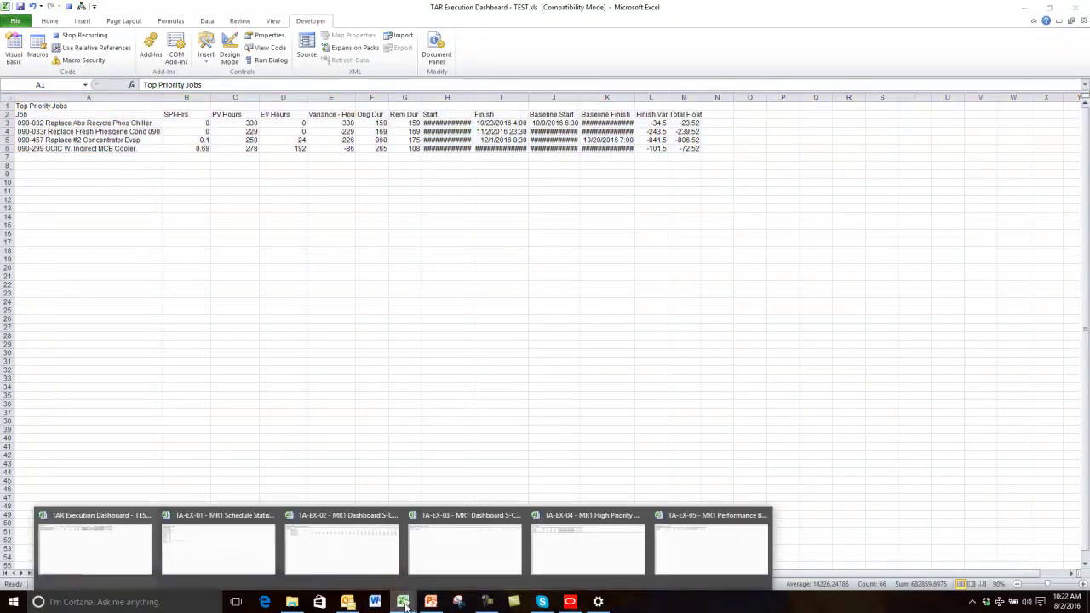
click(480, 516)
click(215, 177)
drag(6, 110, 6, 144)
key(ctrl+c)
mouse_move(408, 604)
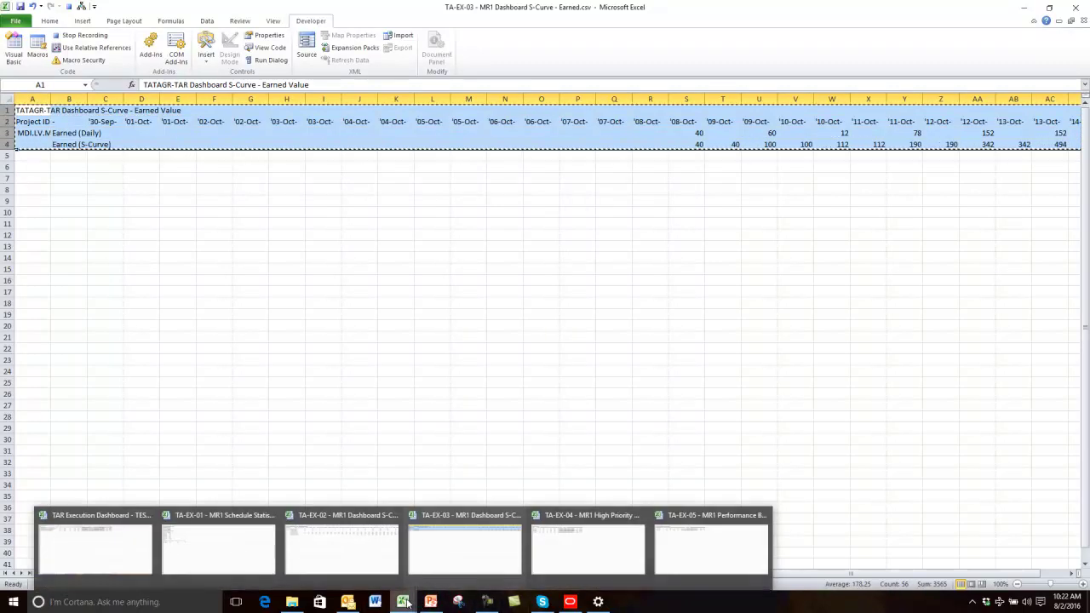
click(103, 532)
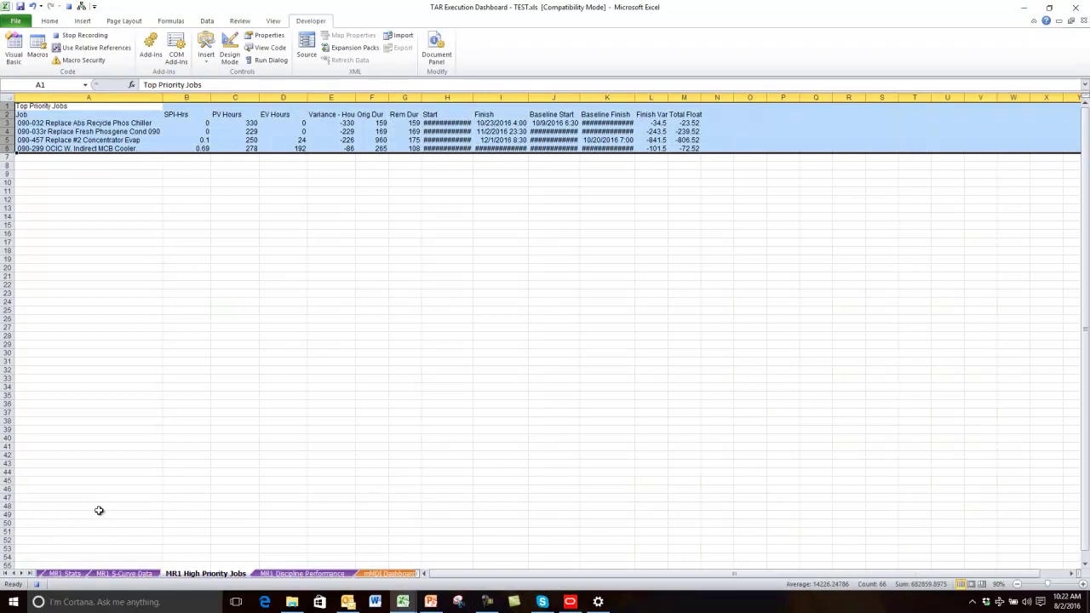
click(135, 577)
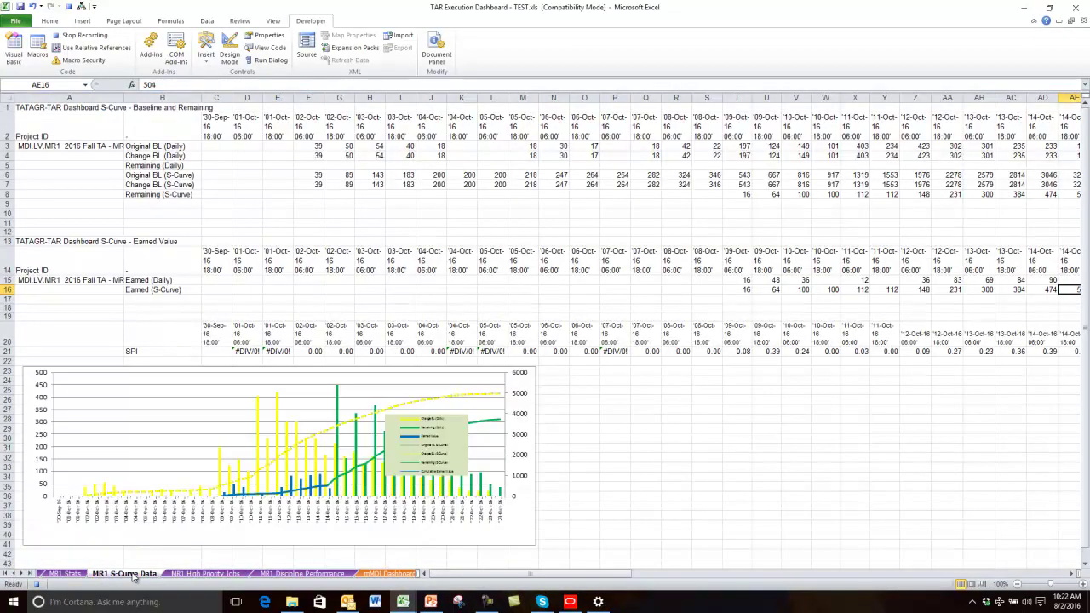
click(48, 241)
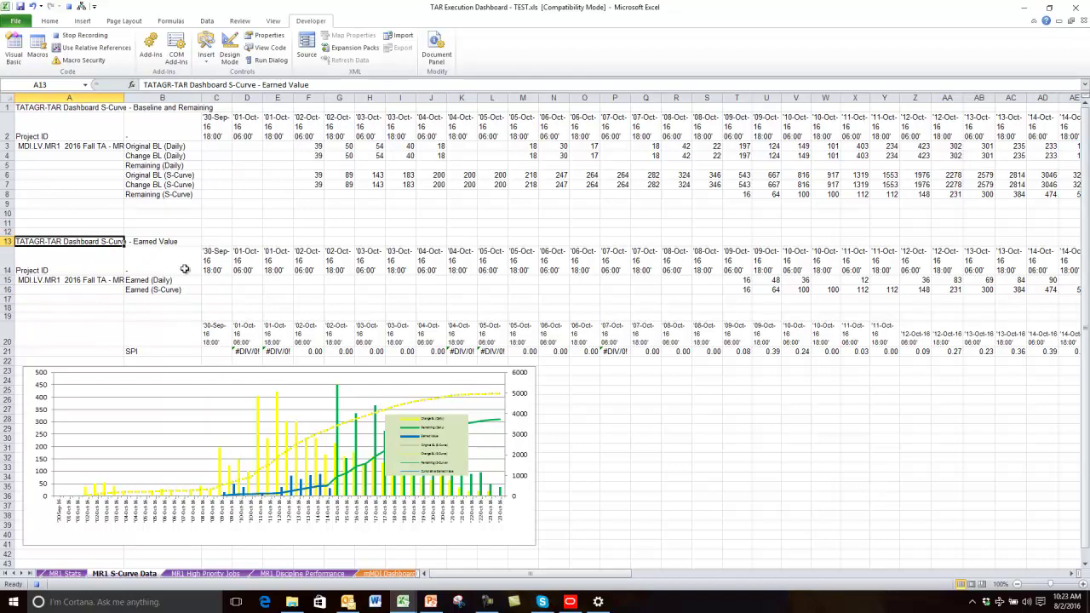
key(ctrl+v)
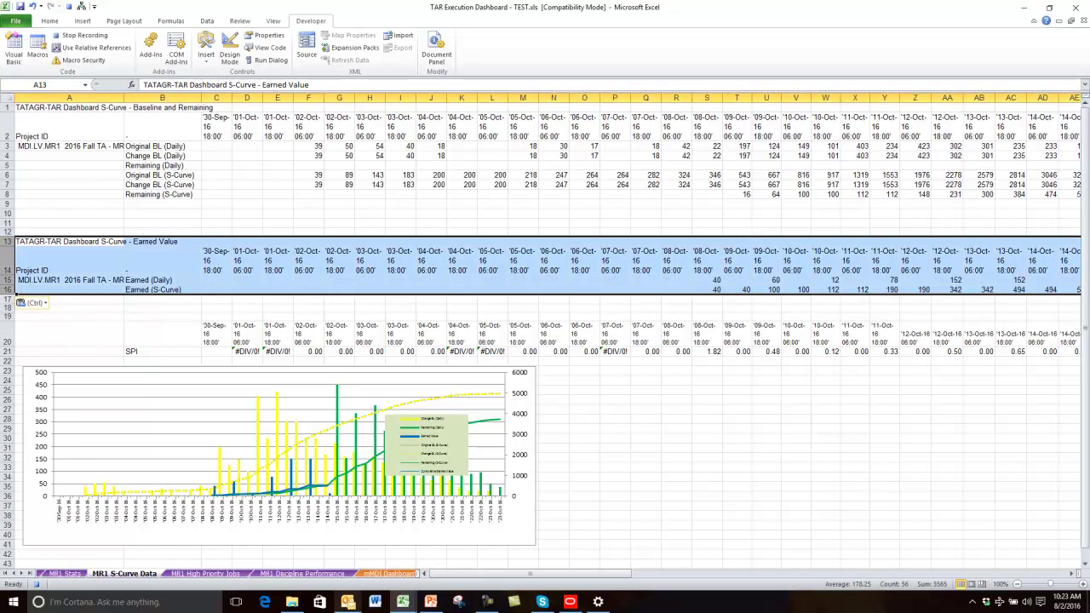
- Copy rows 1 to 8 of the TA-EX-02 MR1 Baseline and Remaining report into the dashboard's MR1 S-Curve Data sheet at A1
click(402, 602)
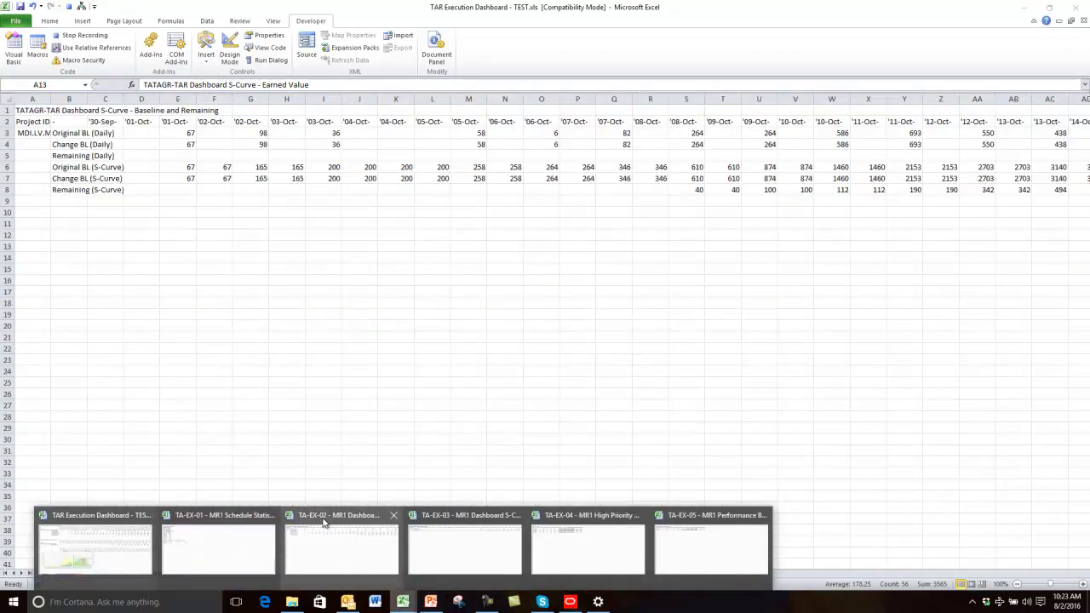
click(323, 523)
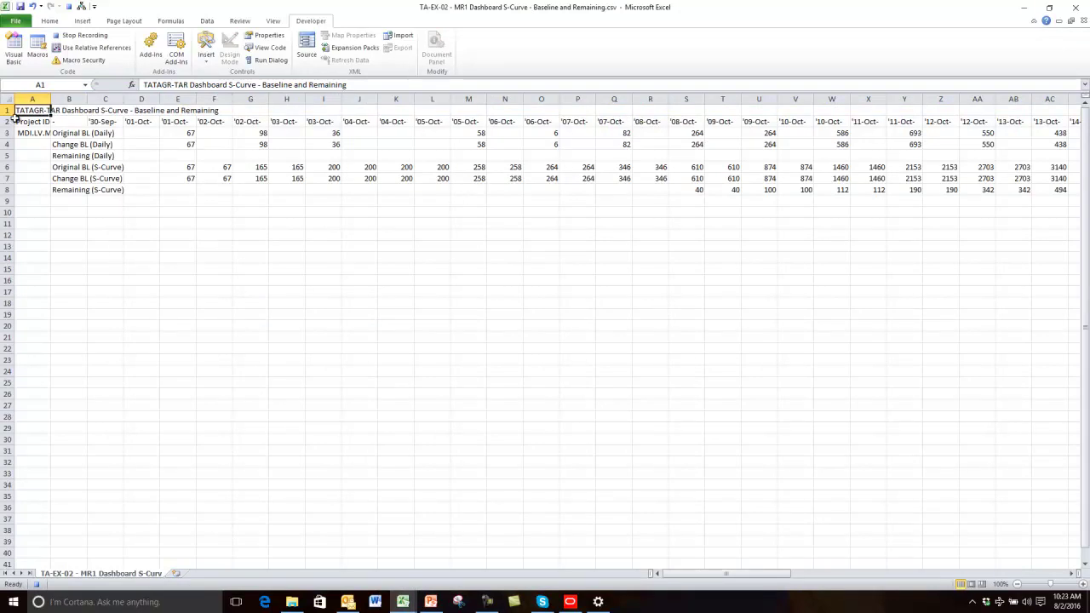
drag(5, 110, 8, 191)
key(ctrl+c)
click(396, 603)
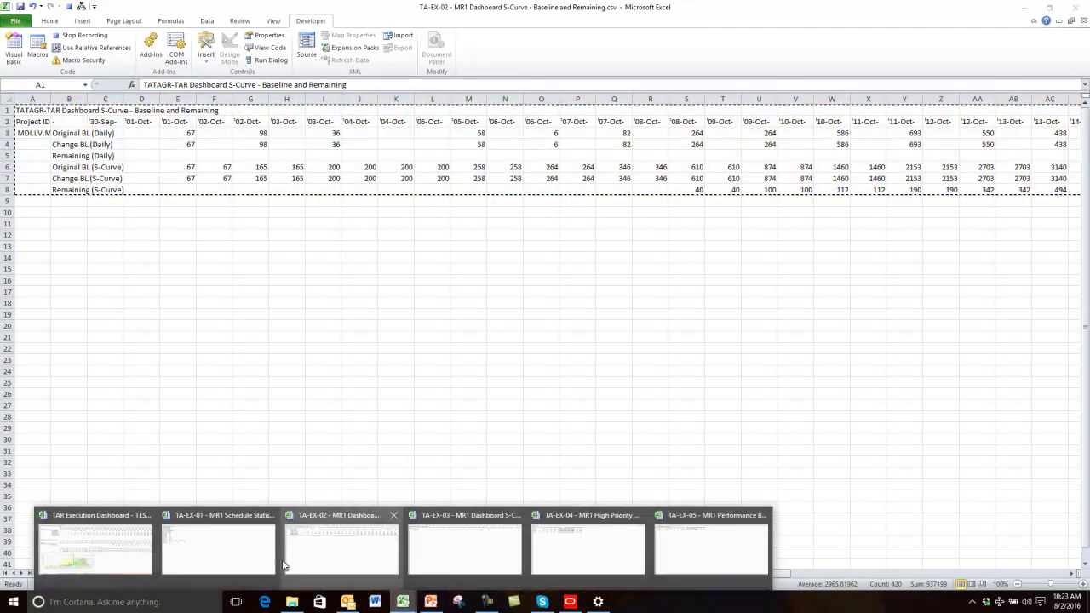
click(93, 545)
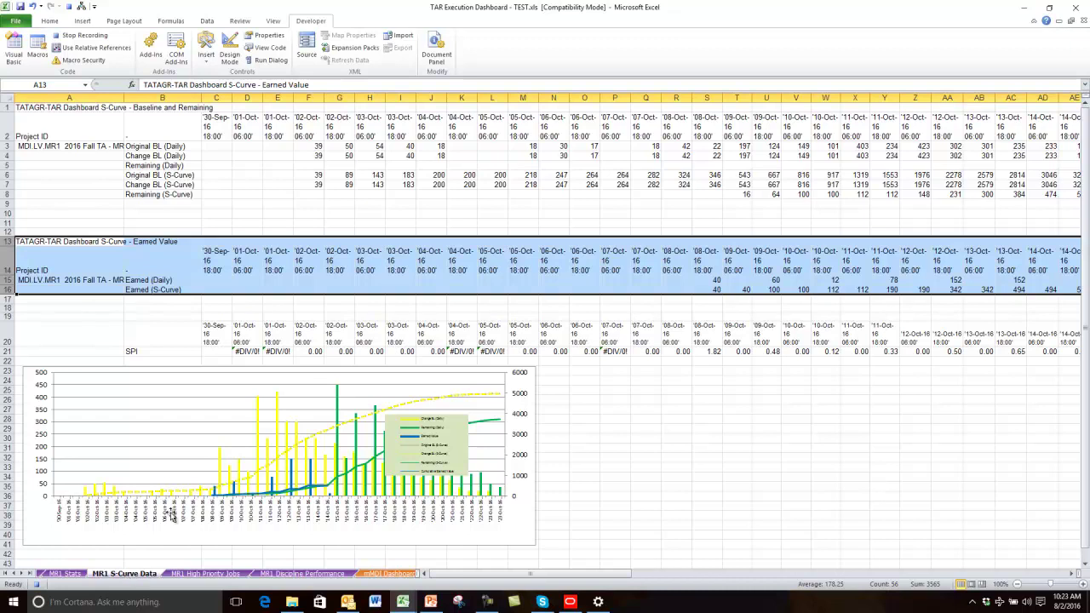
click(63, 106)
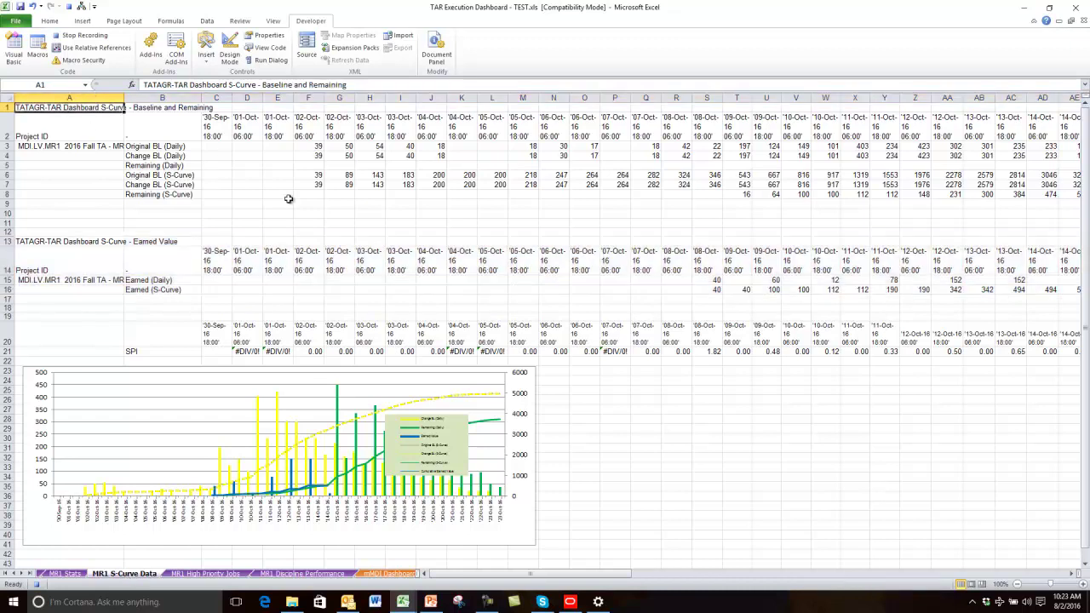
key(ctrl+v)
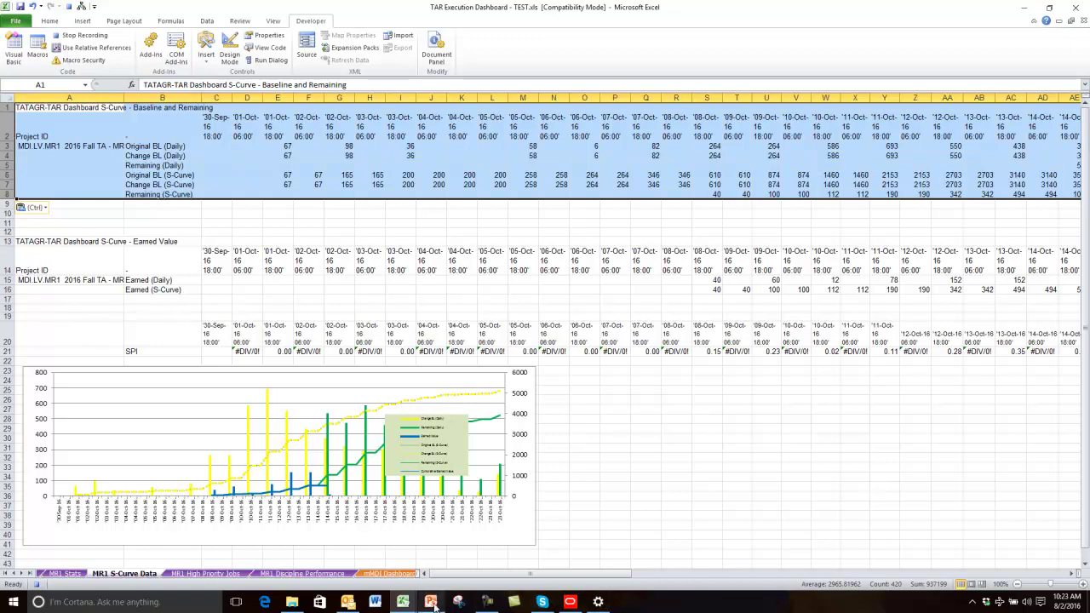
- Copy rows 1 to 16 of the TA-EX-01 MR1 Schedule Statistics report into the dashboard's MR1 Stats sheet at A1
mouse_move(402, 602)
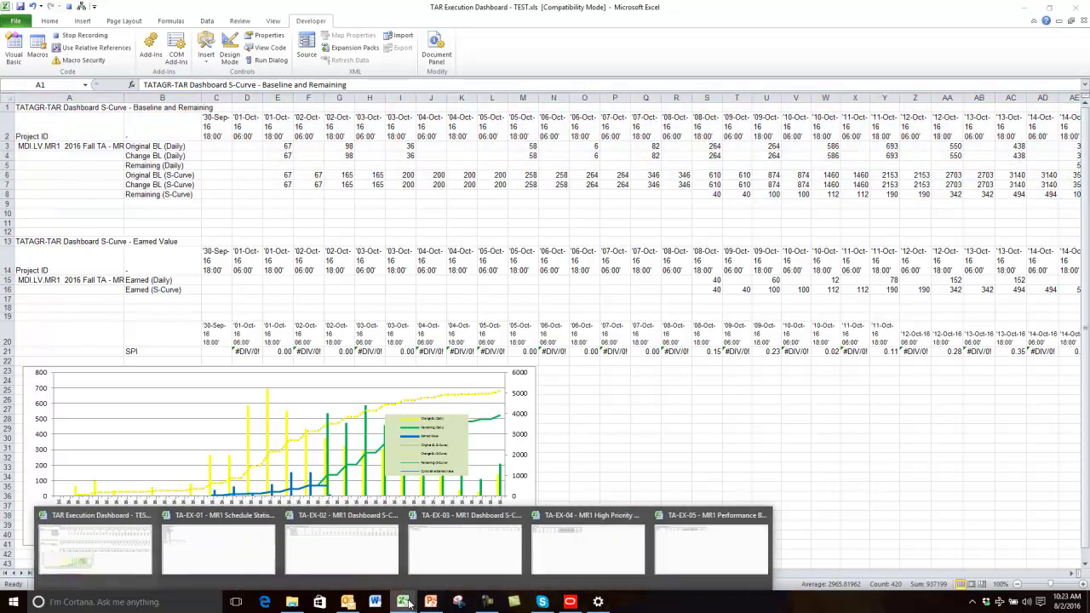
click(193, 525)
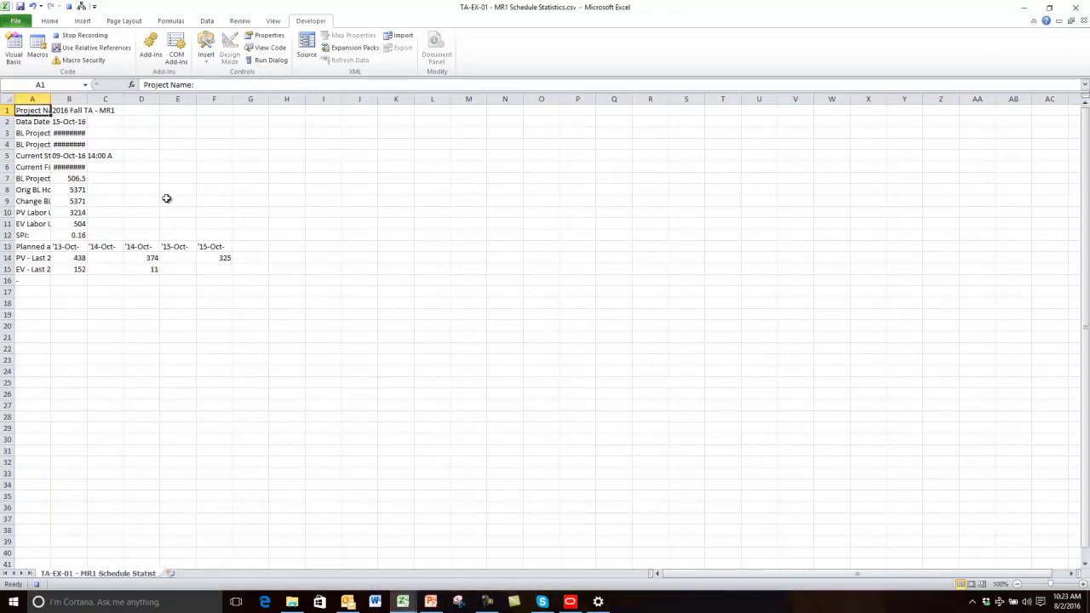
drag(4, 110, 17, 280)
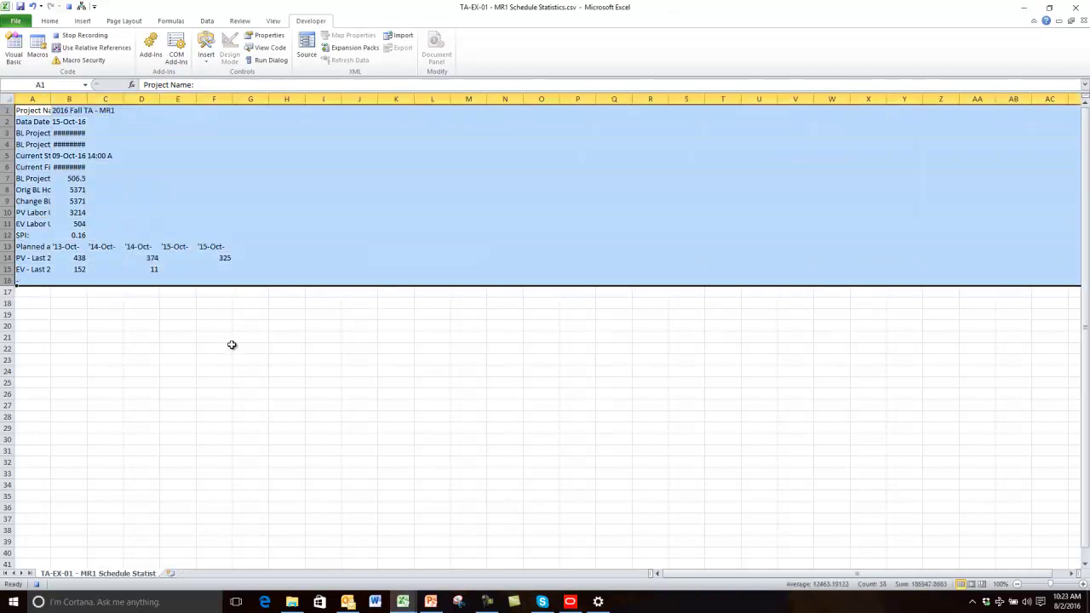
key(ctrl+c)
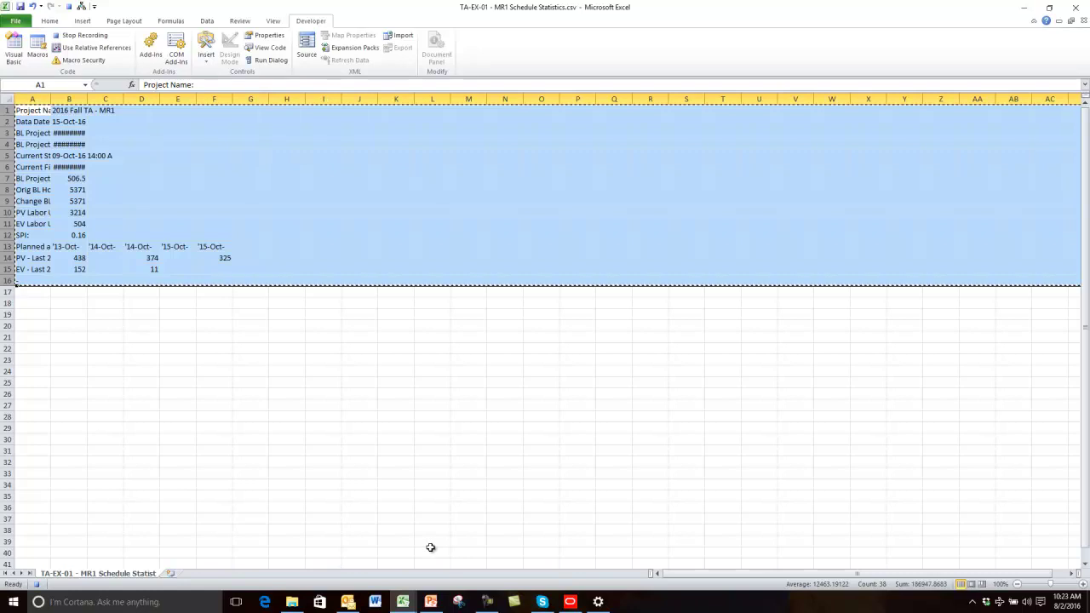
click(403, 602)
click(80, 541)
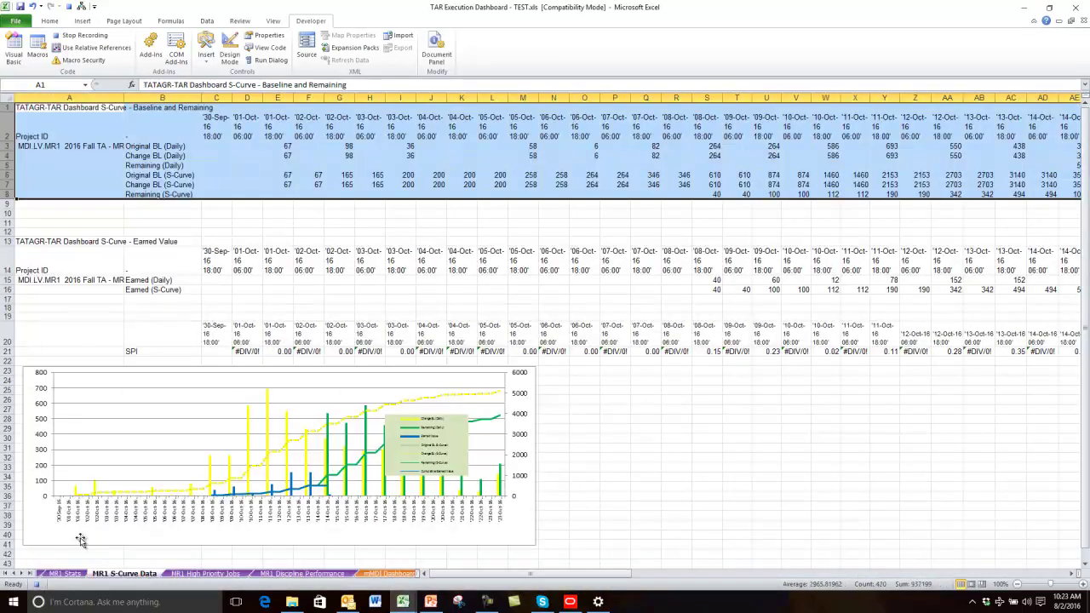
click(56, 576)
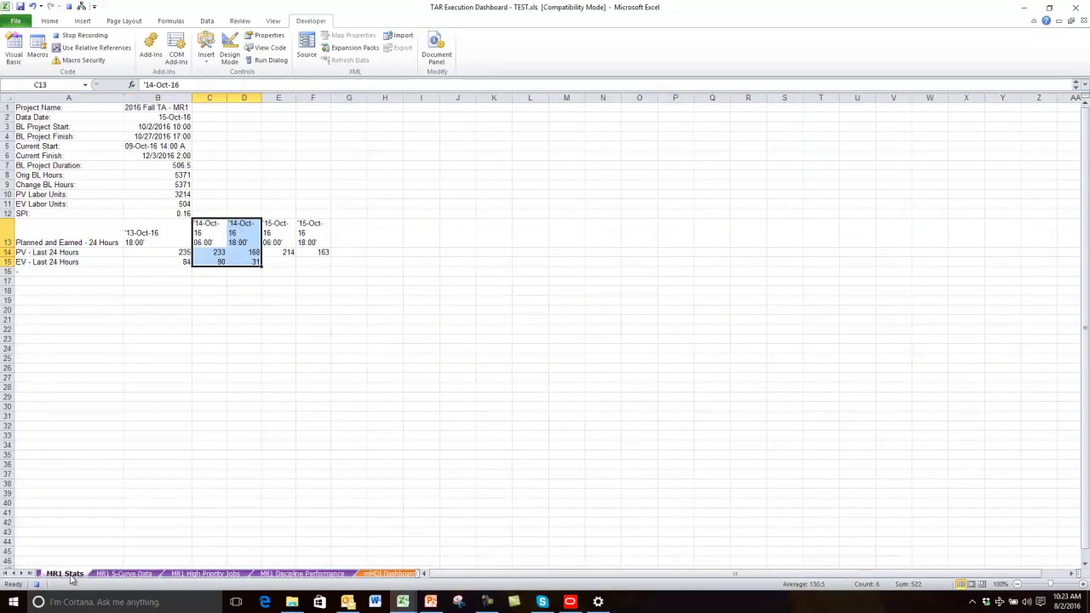
click(38, 113)
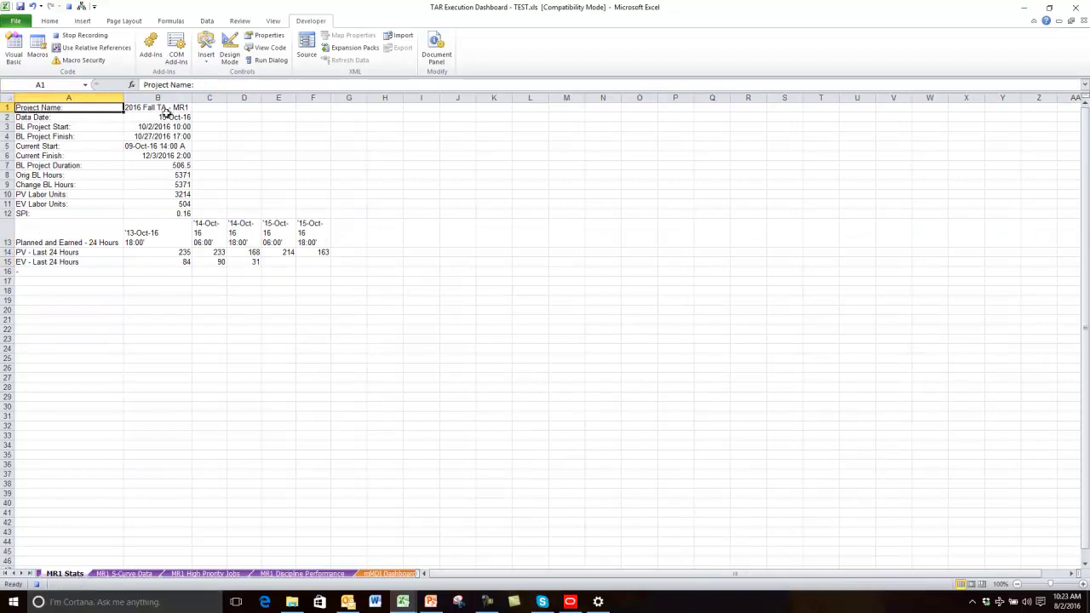
key(ctrl+v)
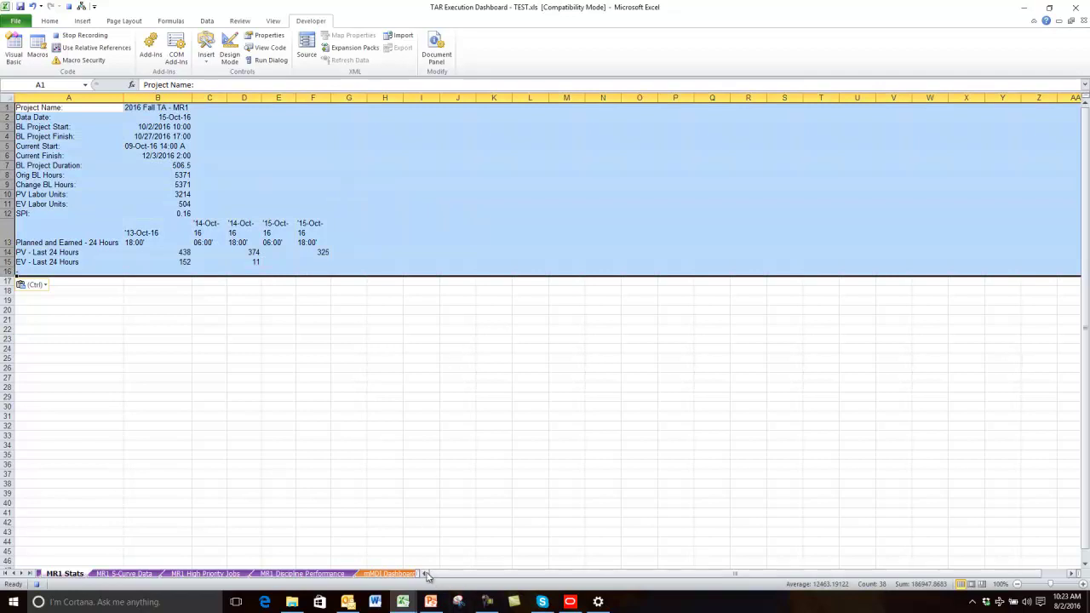
- Review the MR1 Dashboard sheet against the MR1 Stats sheet, ending on MR1 Dashboard
click(14, 573)
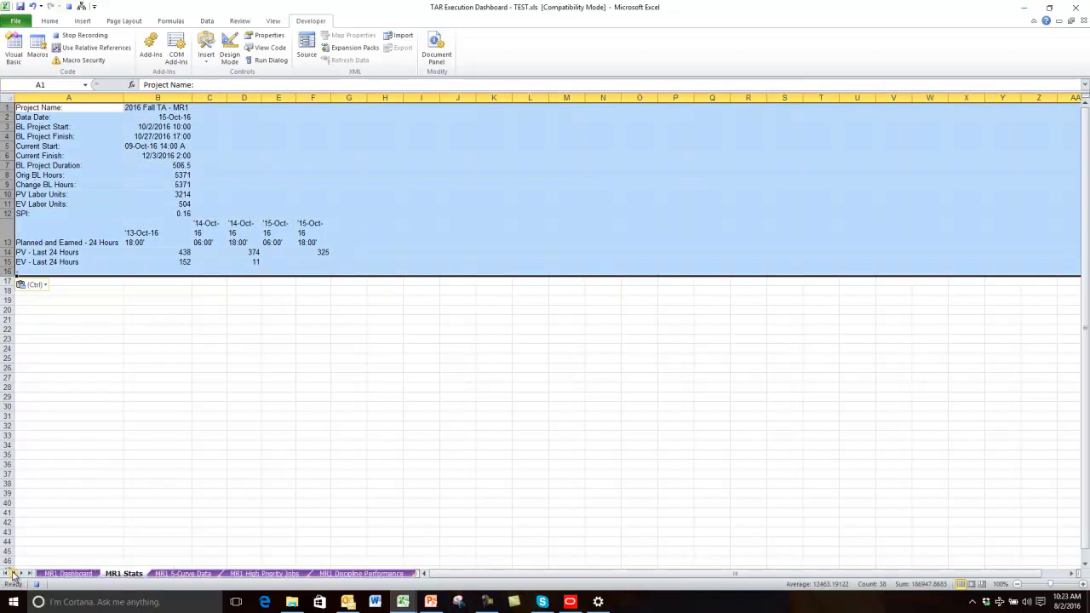
click(68, 574)
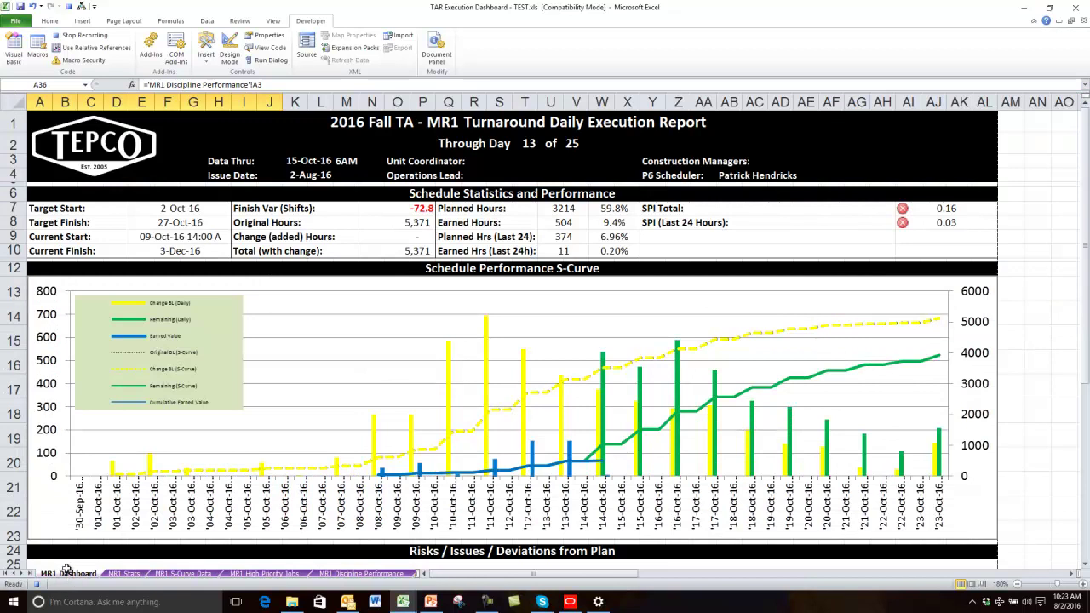
click(125, 574)
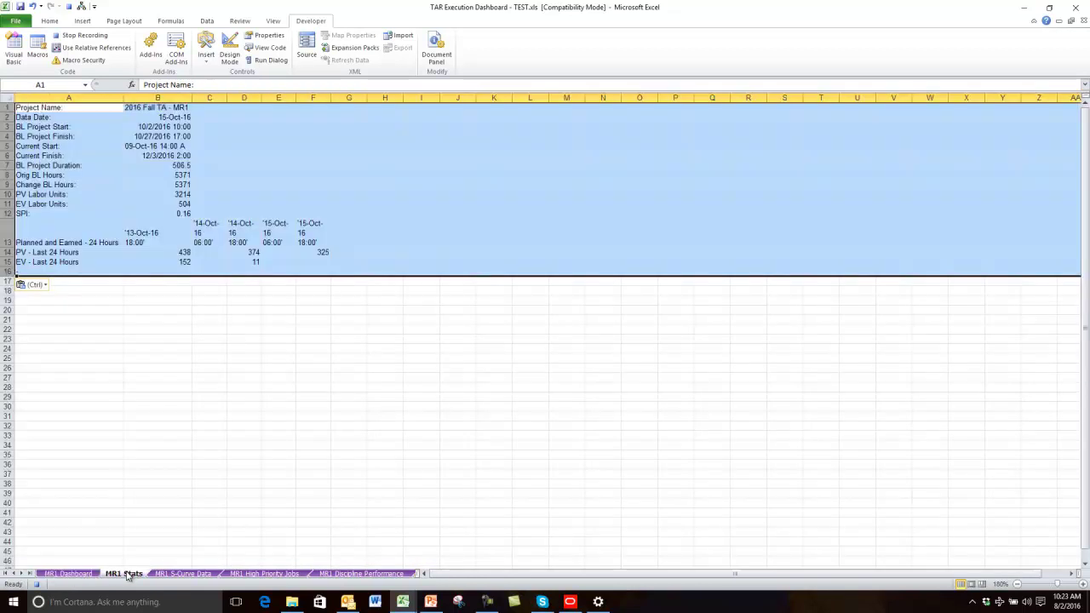
click(69, 574)
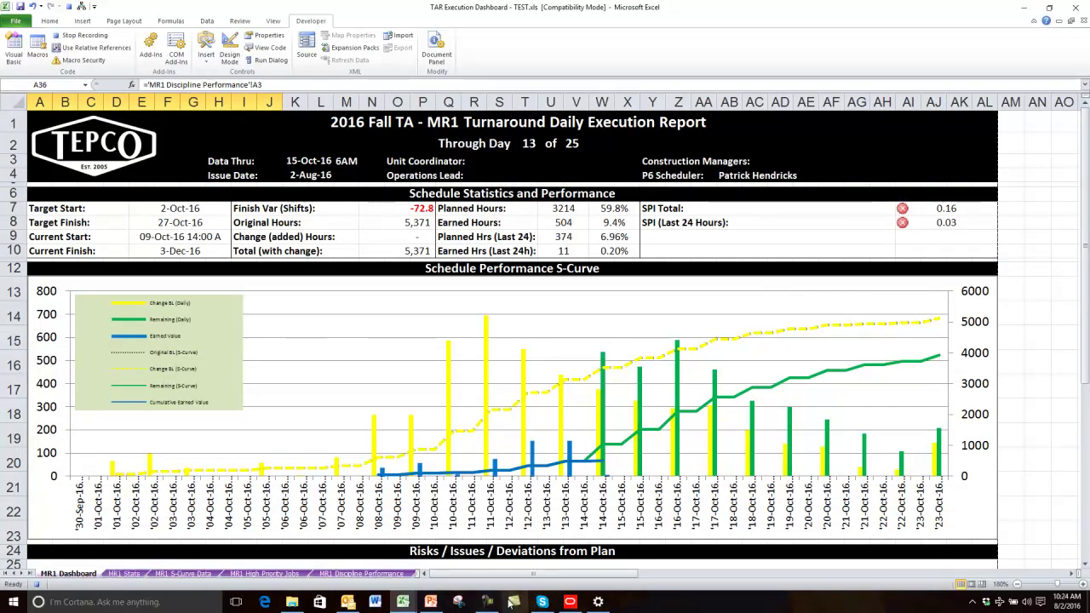
- Close the TA-EX-01 MR1 Schedule Statistics report without keeping the copied data on the clipboard
mouse_move(405, 602)
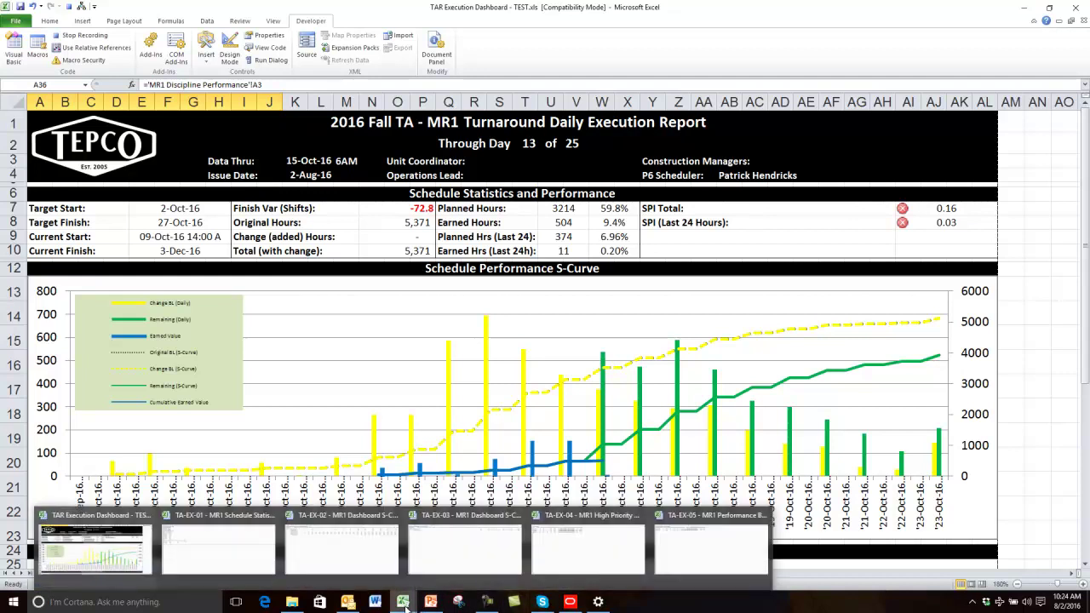
click(219, 550)
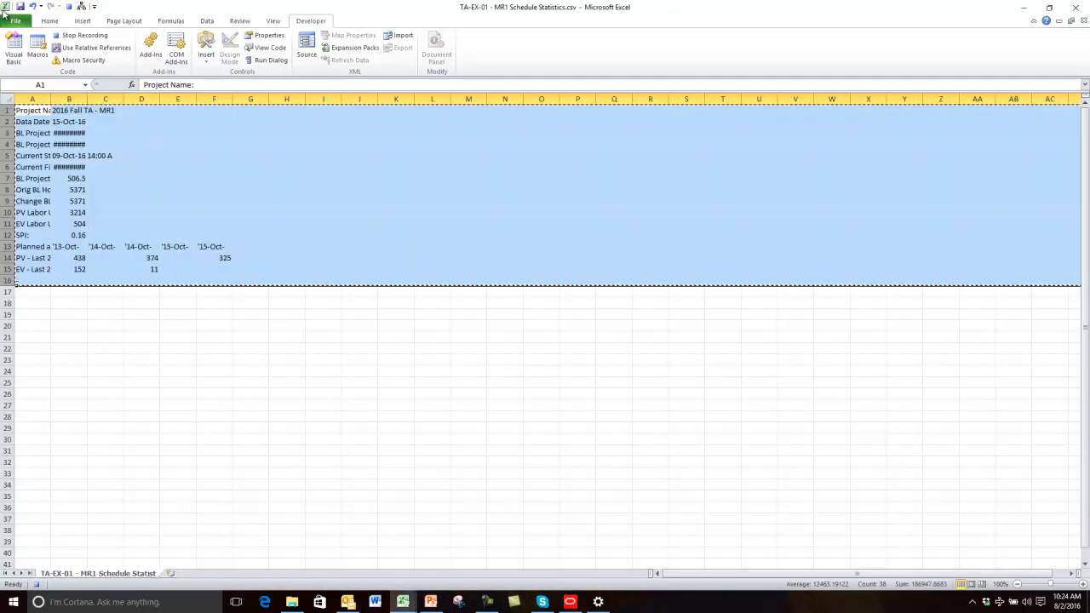
click(17, 23)
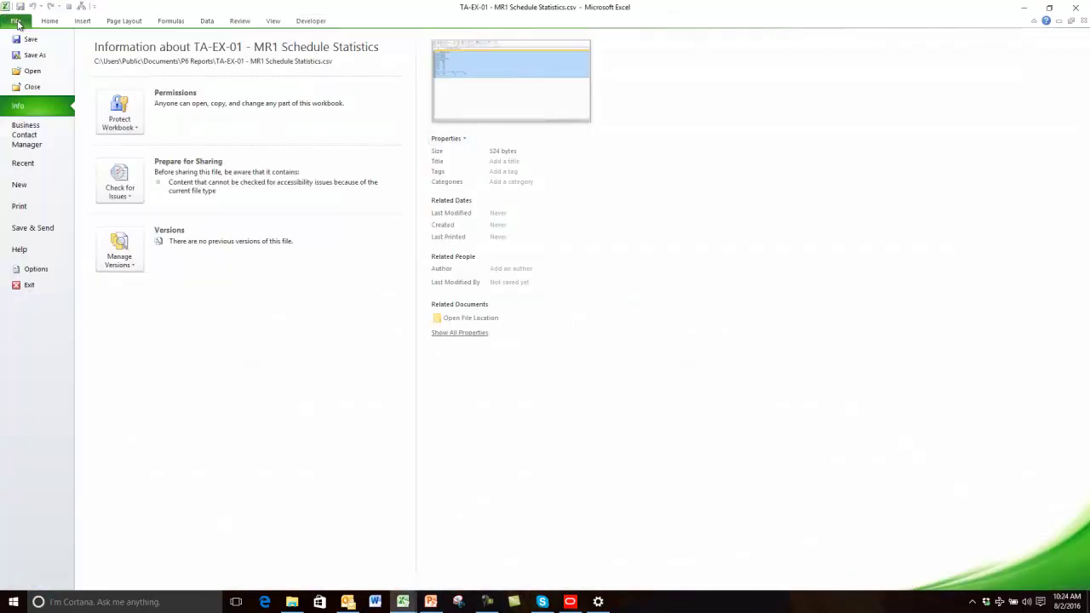
click(31, 88)
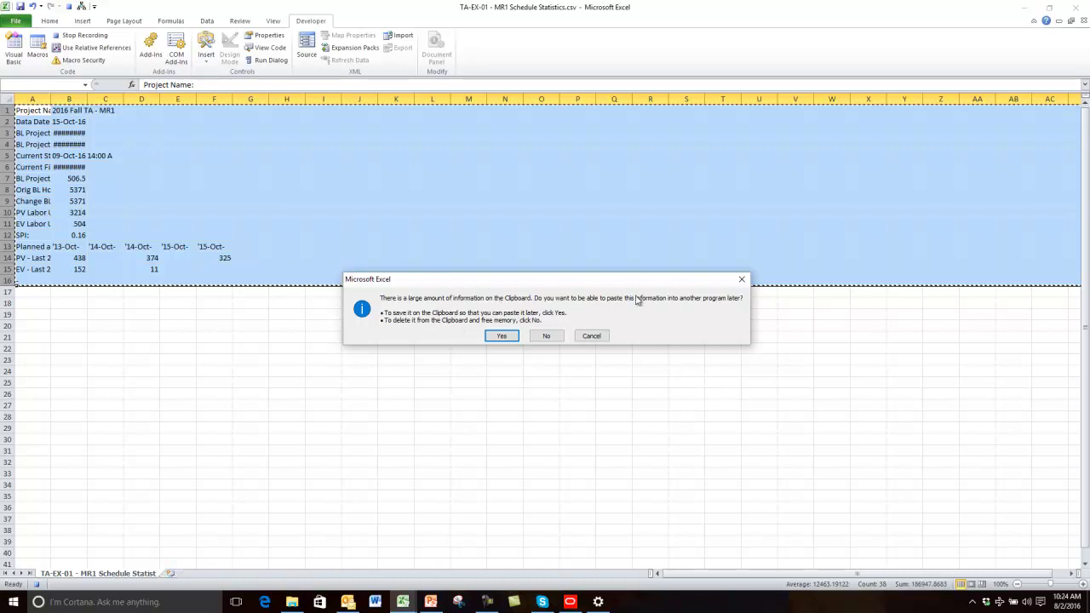
click(546, 336)
- Close the TA-EX-02 Baseline and Remaining and TA-EX-03 Earned MR1 S-Curve reports
mouse_move(402, 602)
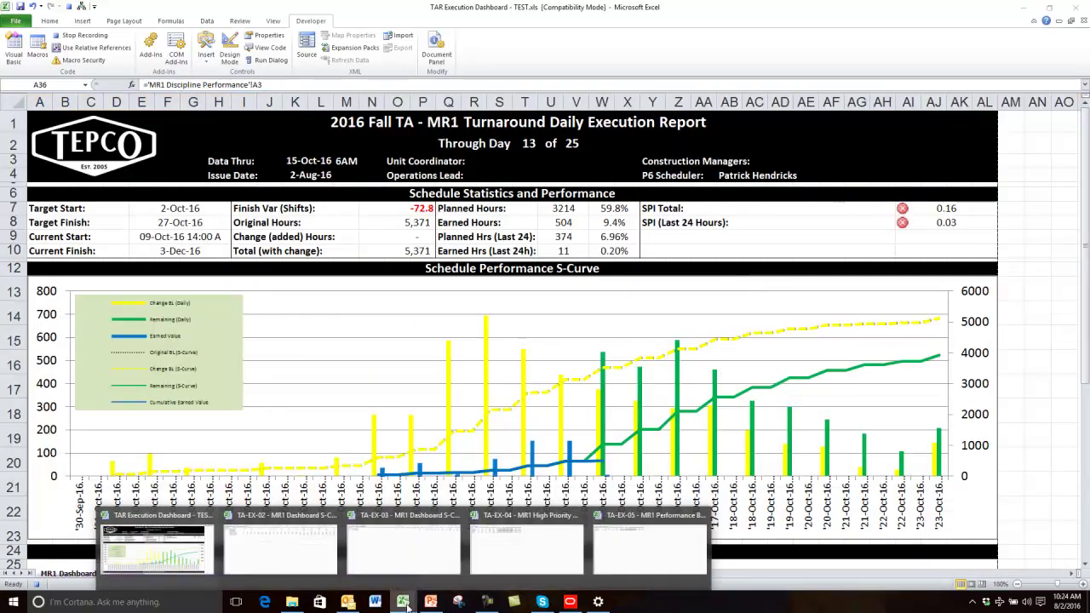
click(315, 556)
key(ctrl+a)
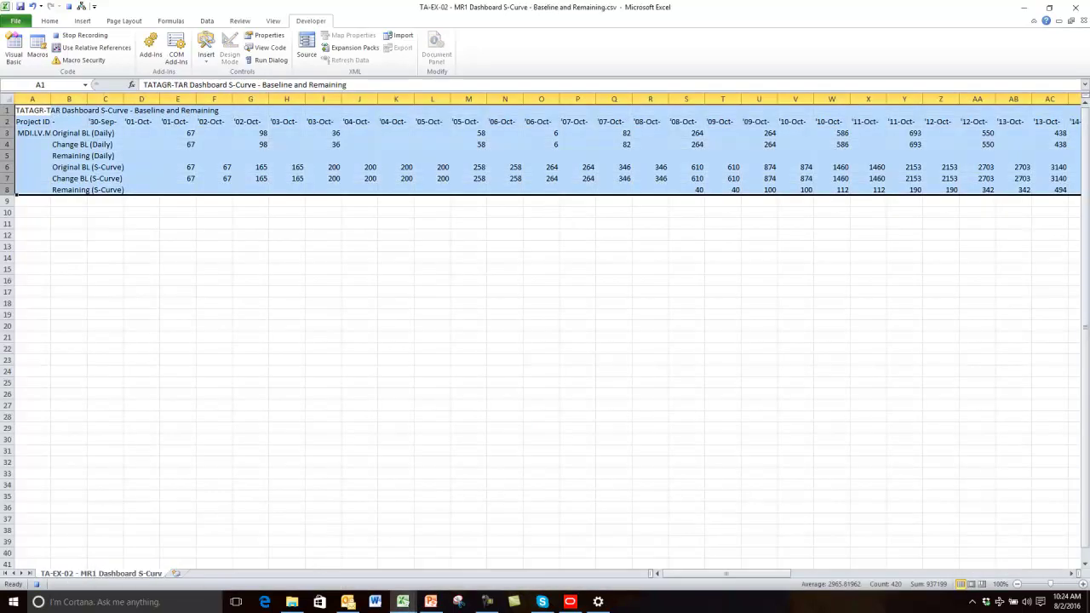
click(17, 22)
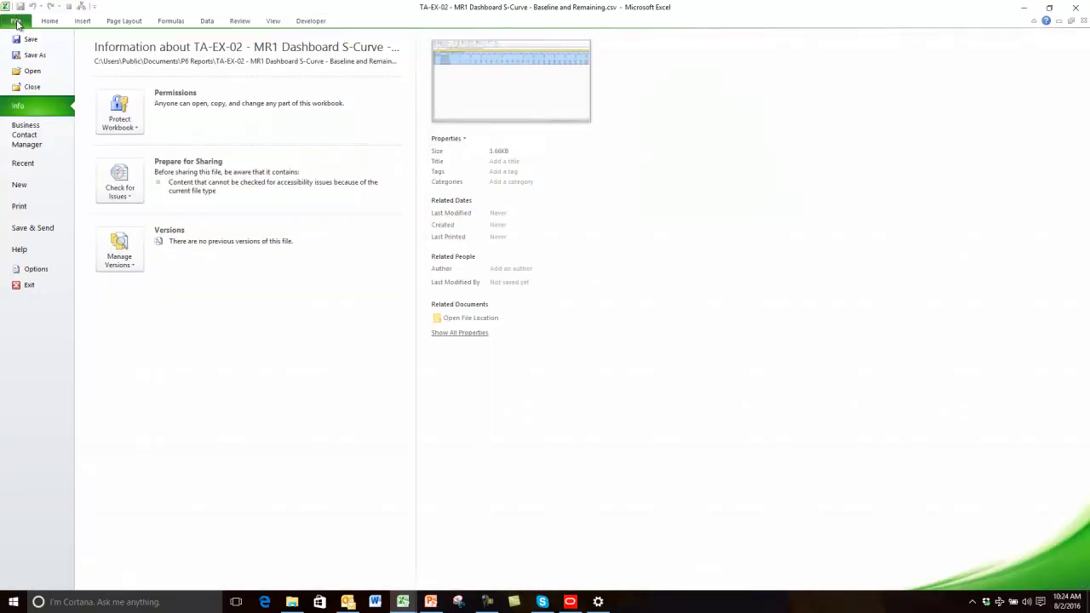
click(30, 89)
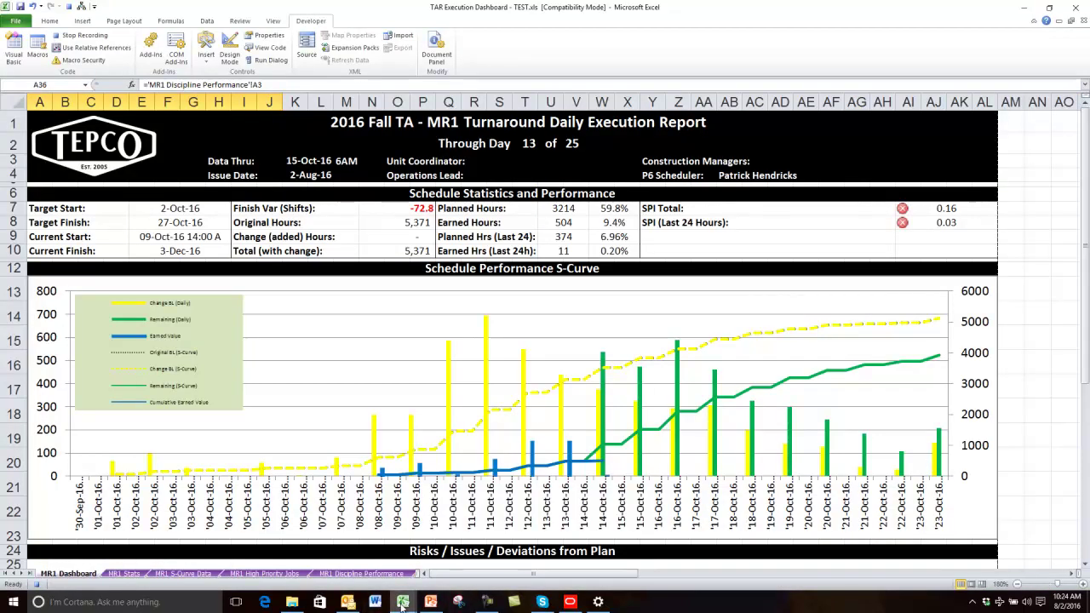
mouse_move(403, 606)
click(445, 555)
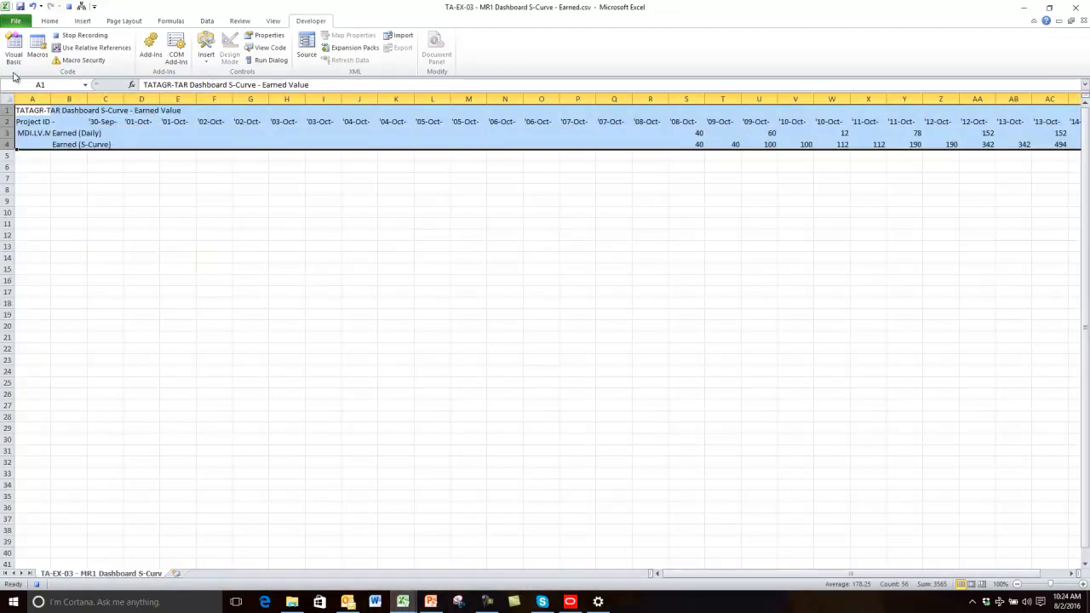
click(16, 21)
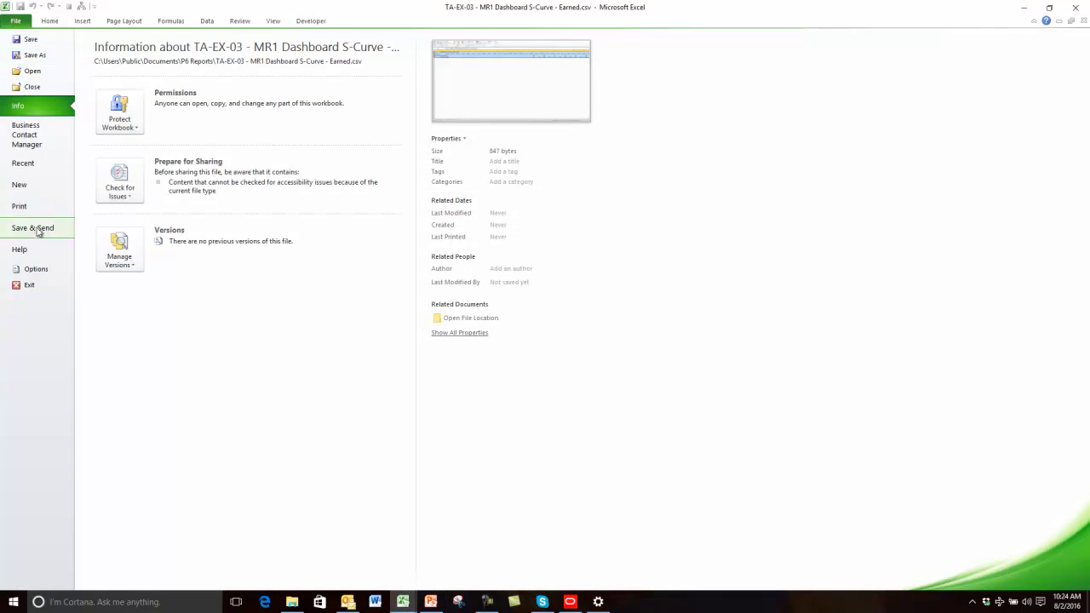
click(32, 87)
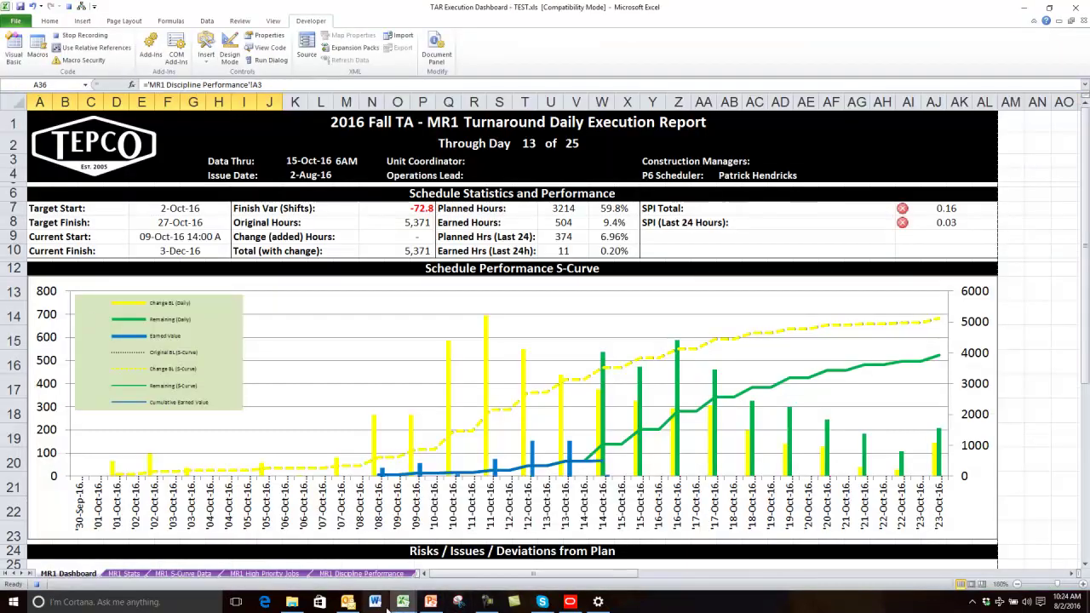
- Close the TA-EX-04 MR1 High Priority Work and TA-EX-05 MR1 Performance By Discipline reports
mouse_move(407, 605)
click(441, 547)
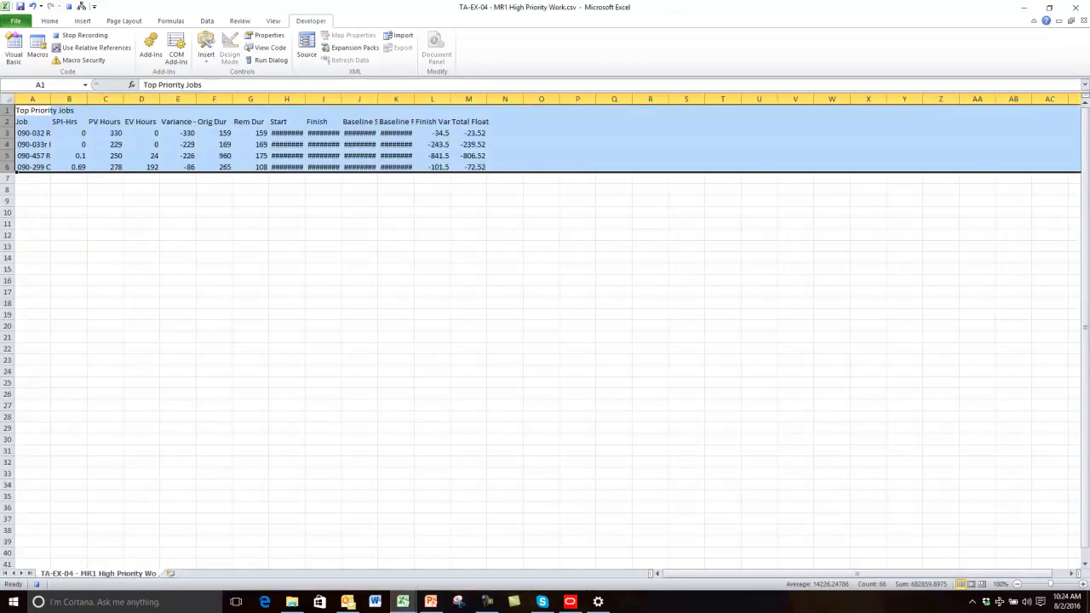
click(7, 22)
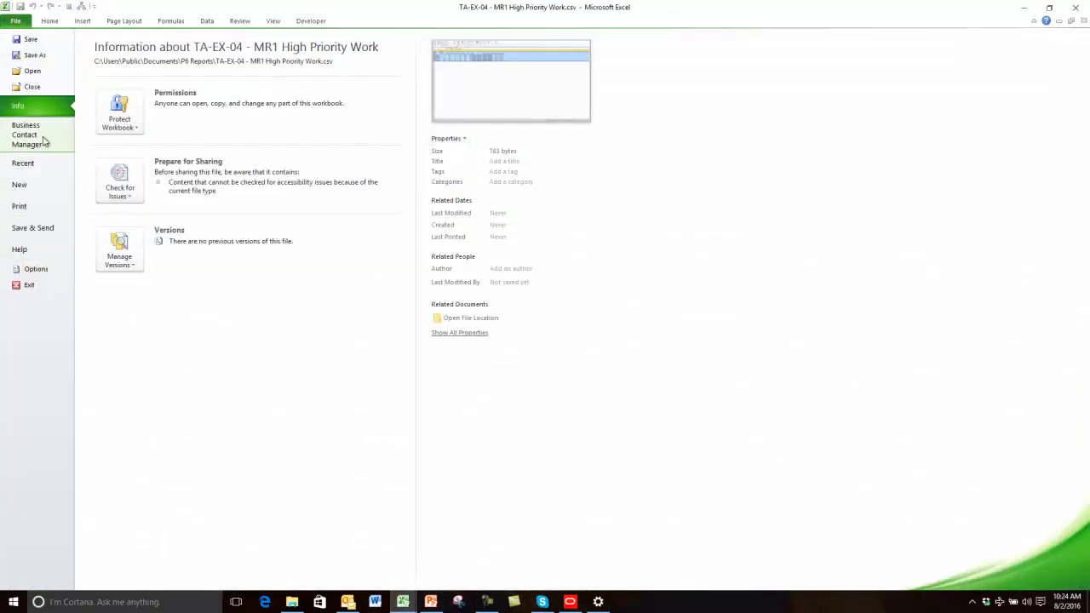
click(39, 86)
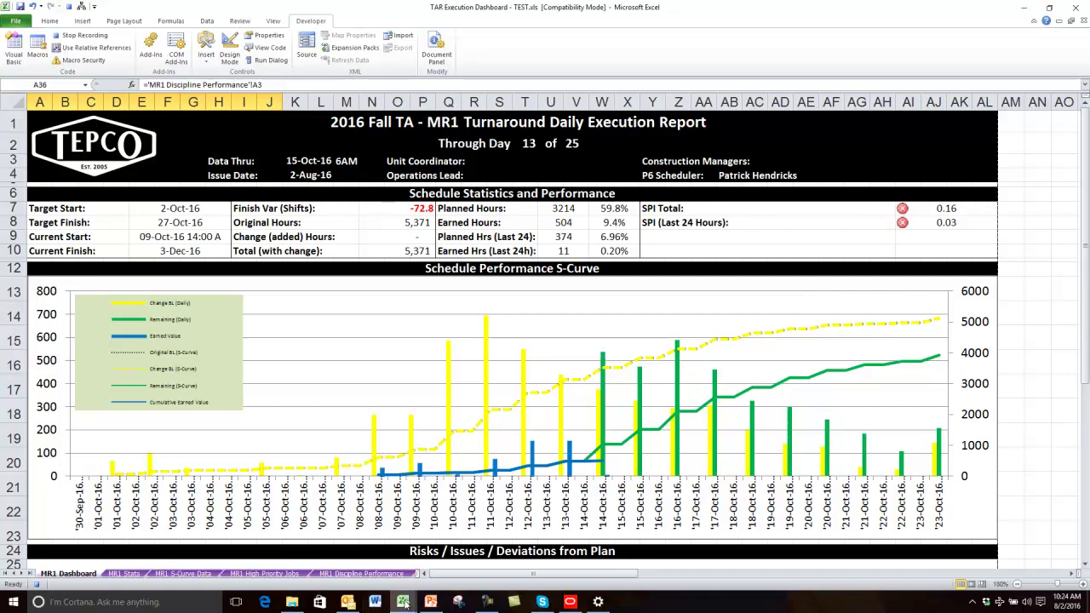
mouse_move(403, 602)
click(458, 555)
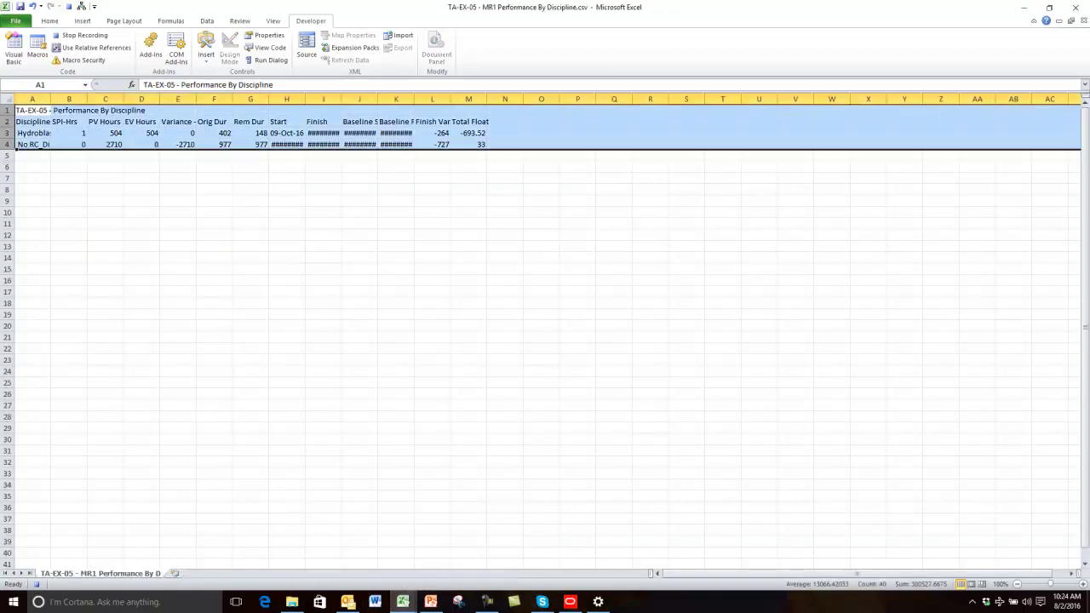
click(15, 21)
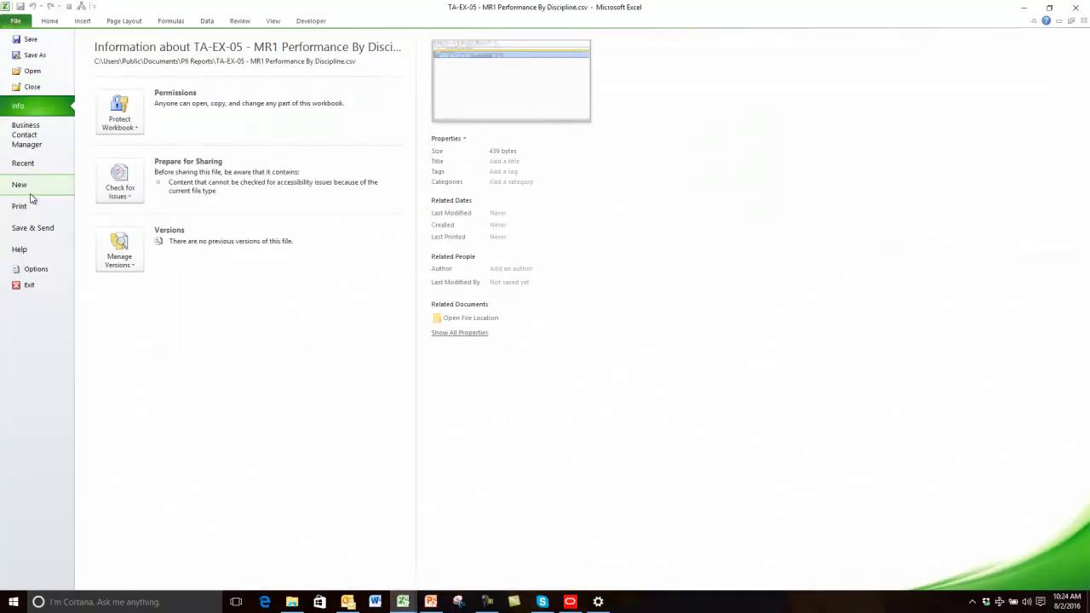
click(25, 86)
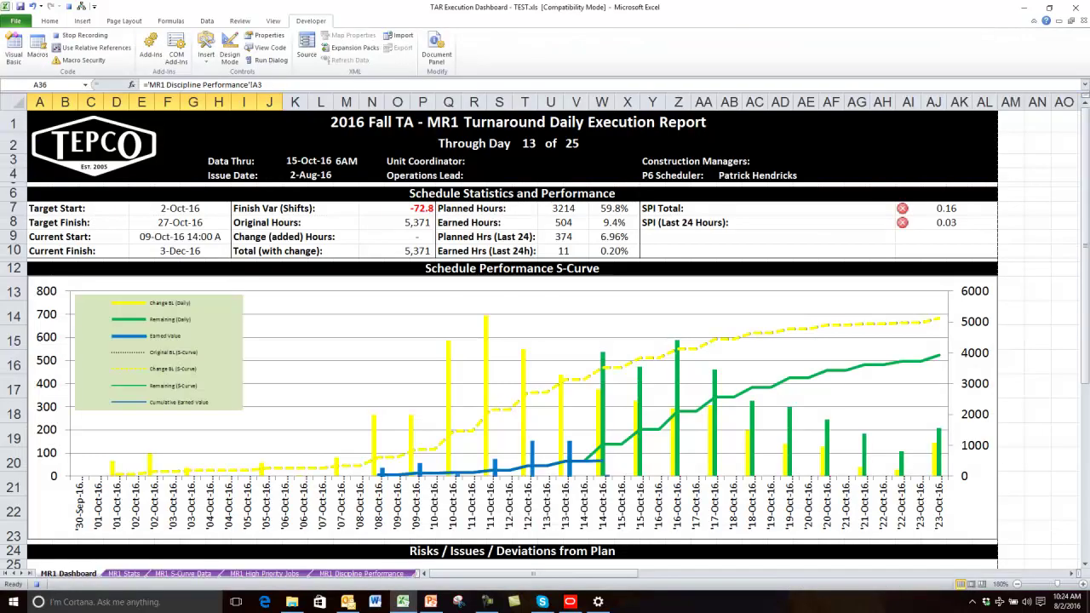
- Stop recording the macro, check Macro2's options without changing them, and open its code for editing
click(69, 39)
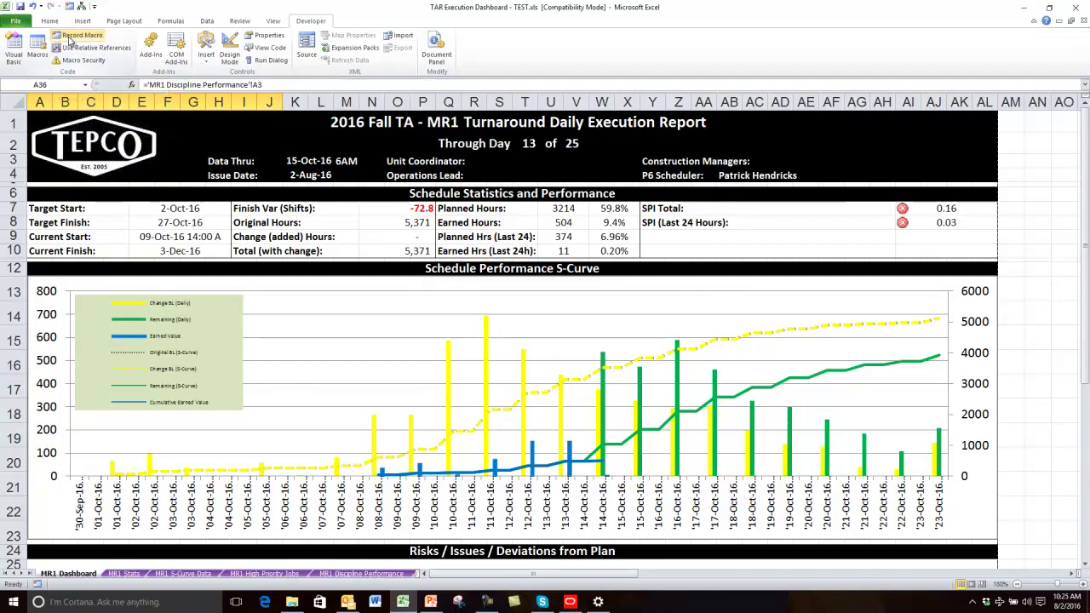
click(38, 48)
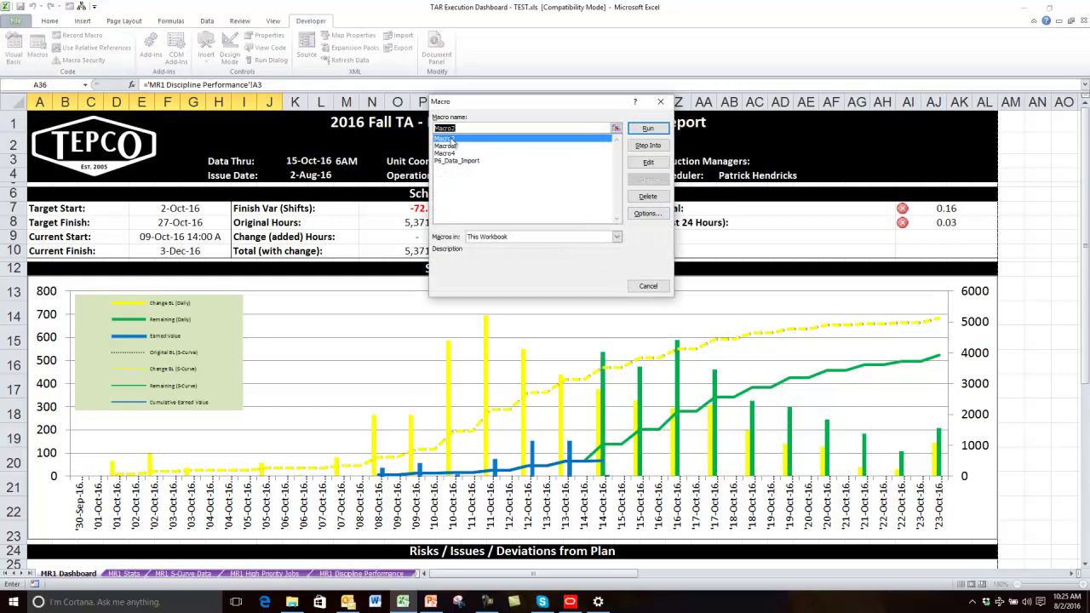
click(647, 213)
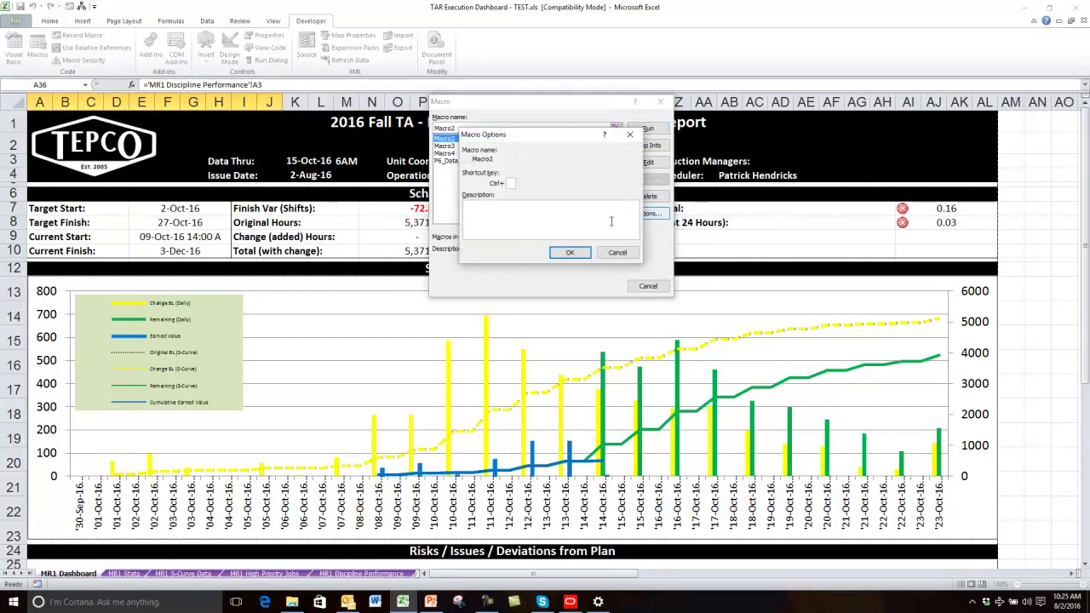
click(617, 252)
click(648, 162)
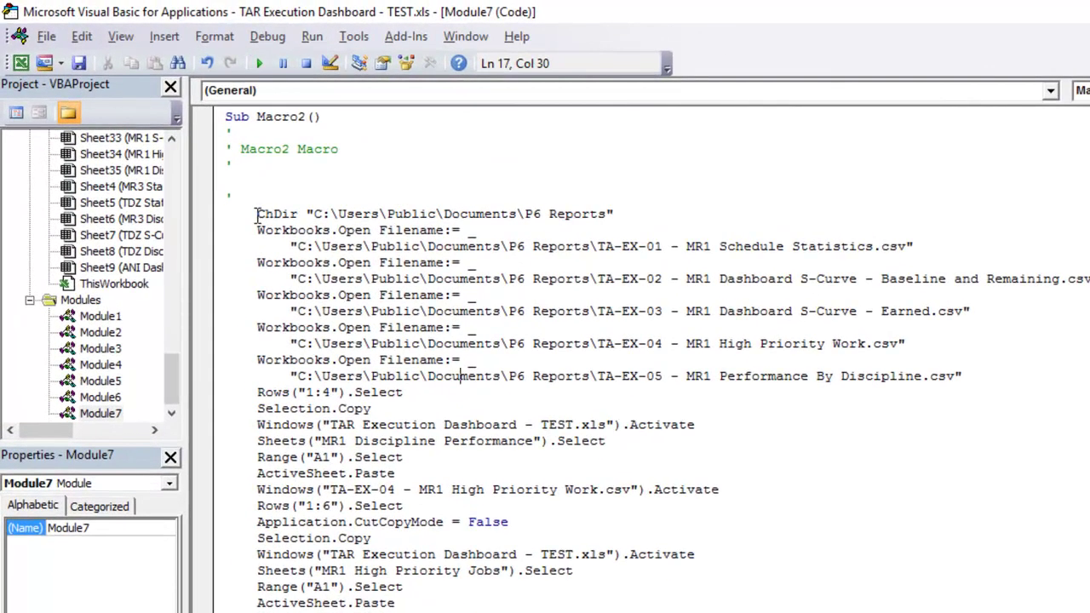
- Examine the start of the Macro2 code, where the P6 Reports folder is set and the five MR1 CSV reports are opened
drag(256, 213, 476, 612)
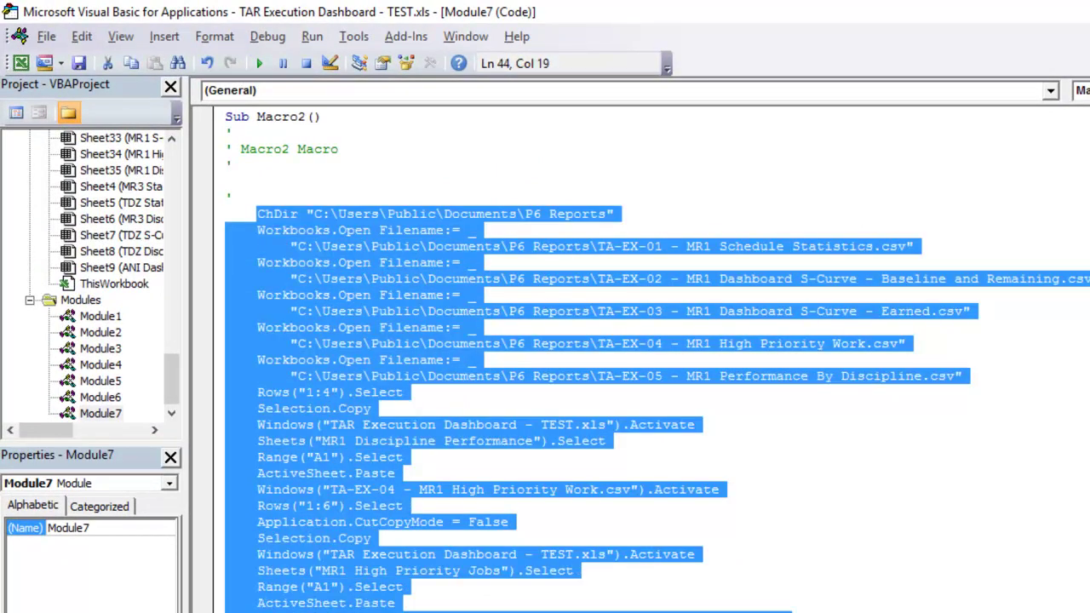
click(609, 493)
click(256, 213)
drag(256, 214, 969, 378)
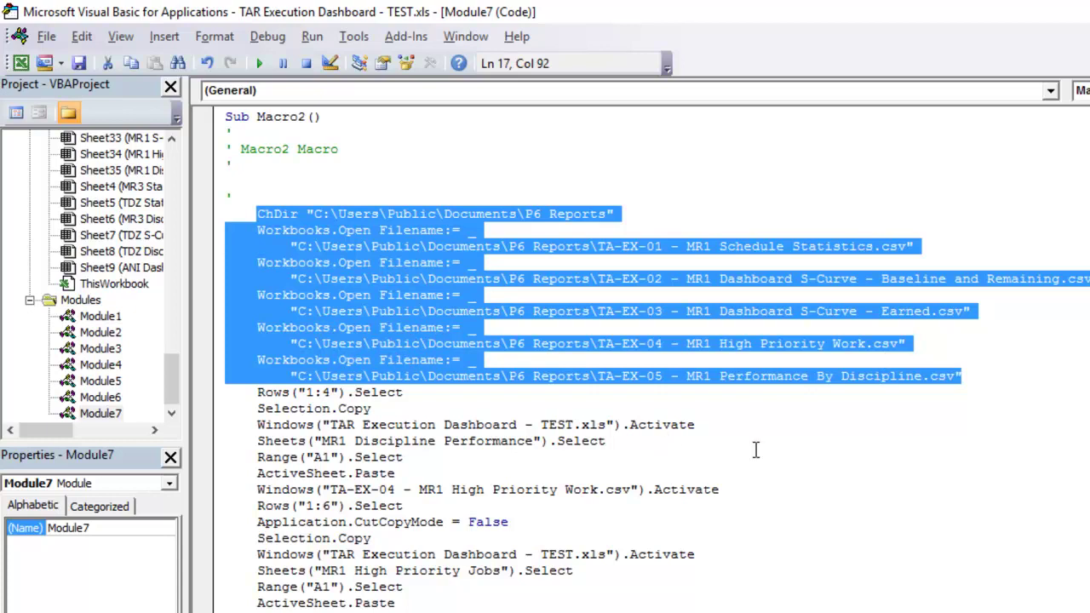
click(904, 506)
- Examine the Macro2 lines that copy rows 1:4 of the discipline report into the MR1 Discipline Performance sheet
click(252, 392)
click(257, 393)
drag(257, 392, 655, 506)
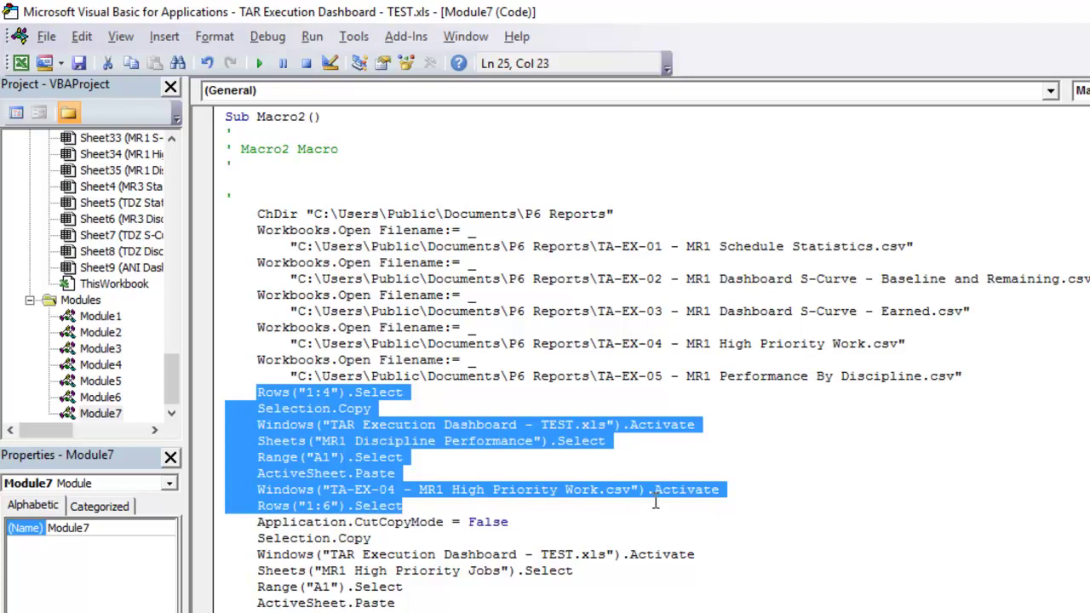
drag(656, 503, 668, 469)
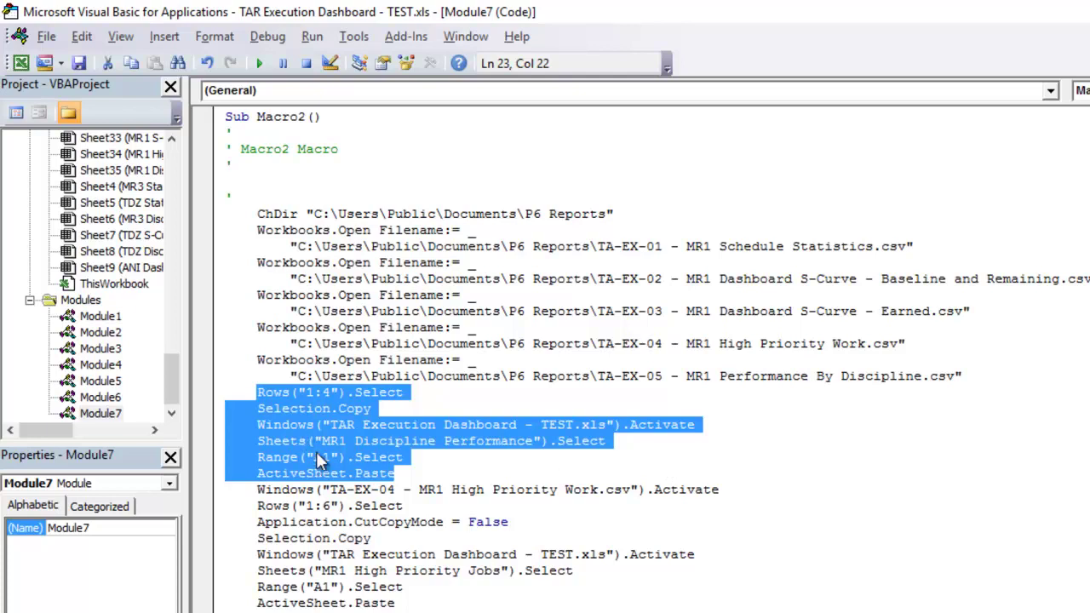
- Examine the rest of Macro2, from the TA-EX-04 copy block to the lines that close the MR1 reports and select MR1 Dashboard
drag(249, 490, 487, 599)
scroll(477, 592, down, 3)
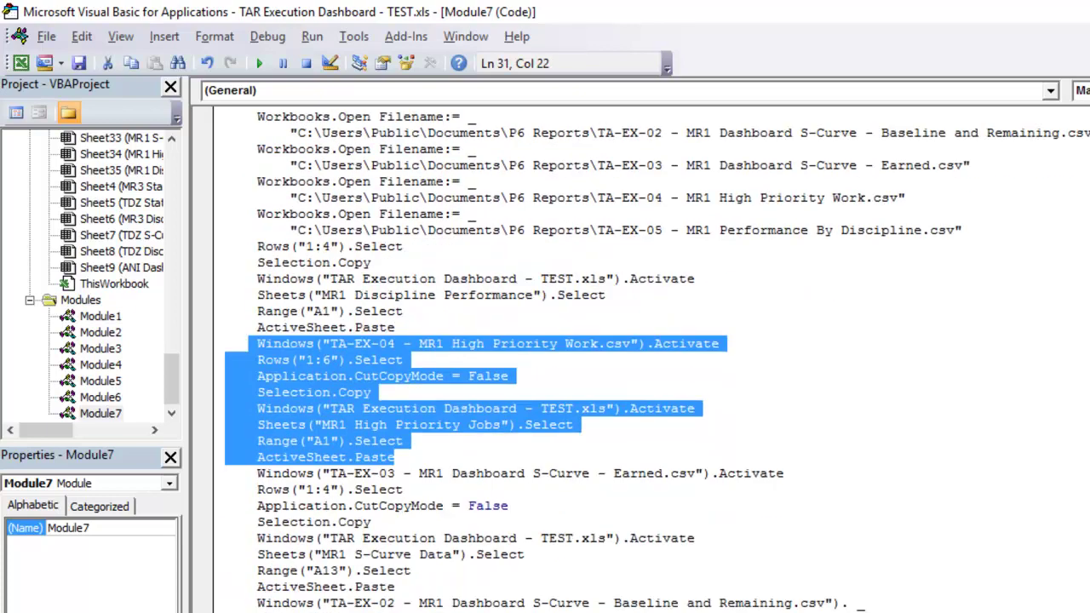
scroll(596, 357, down, 2)
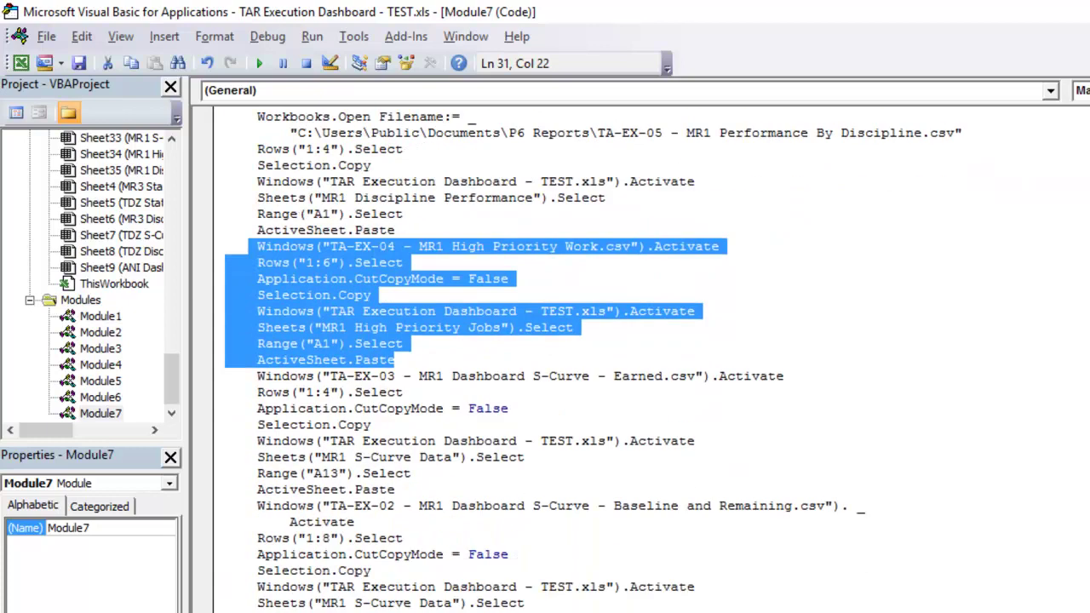
click(545, 476)
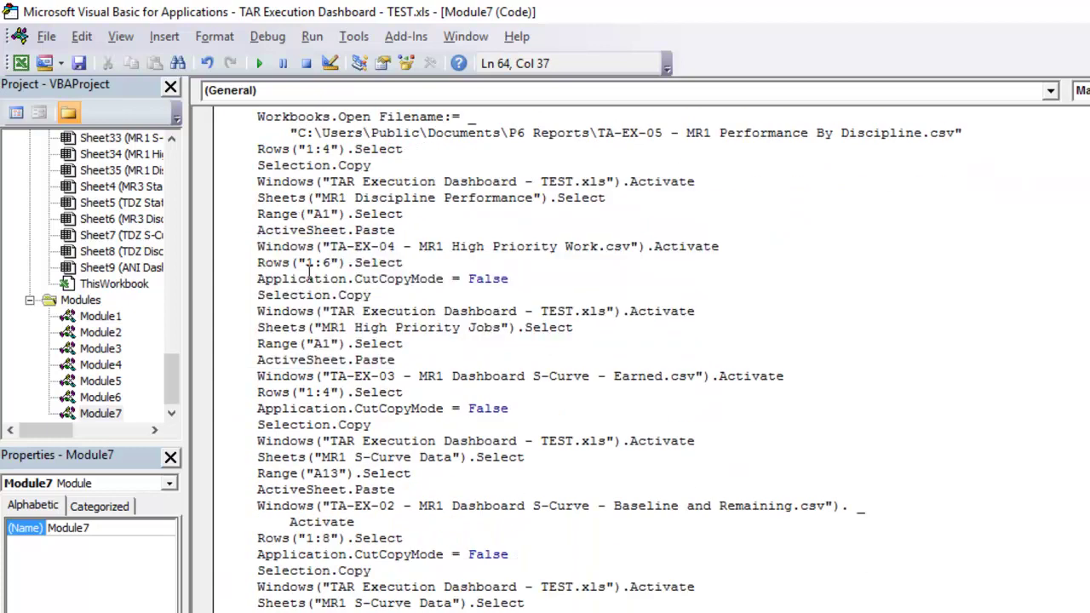
click(258, 375)
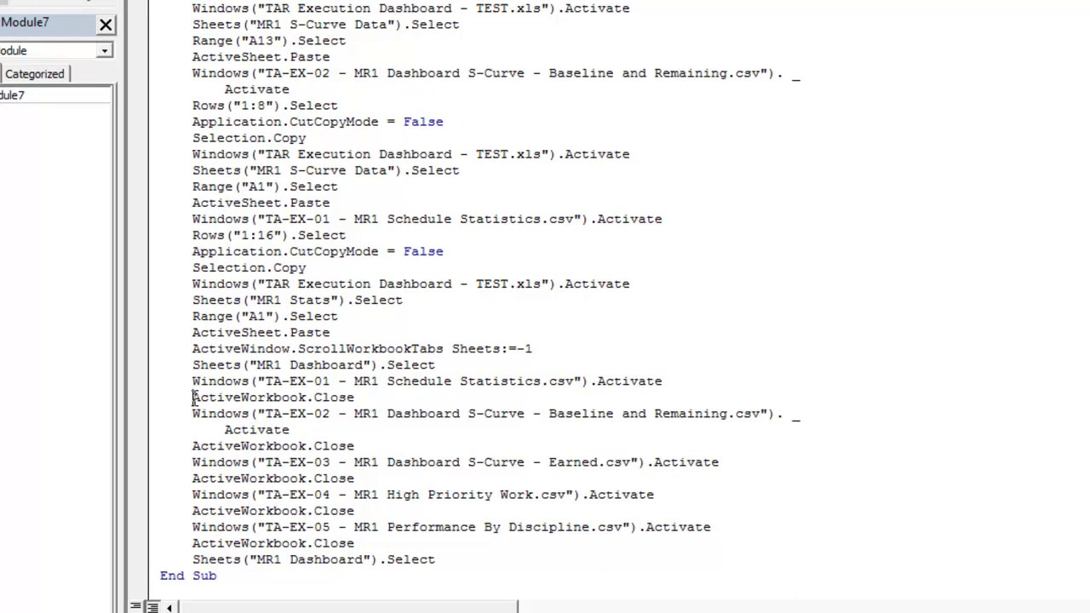
drag(192, 381, 504, 556)
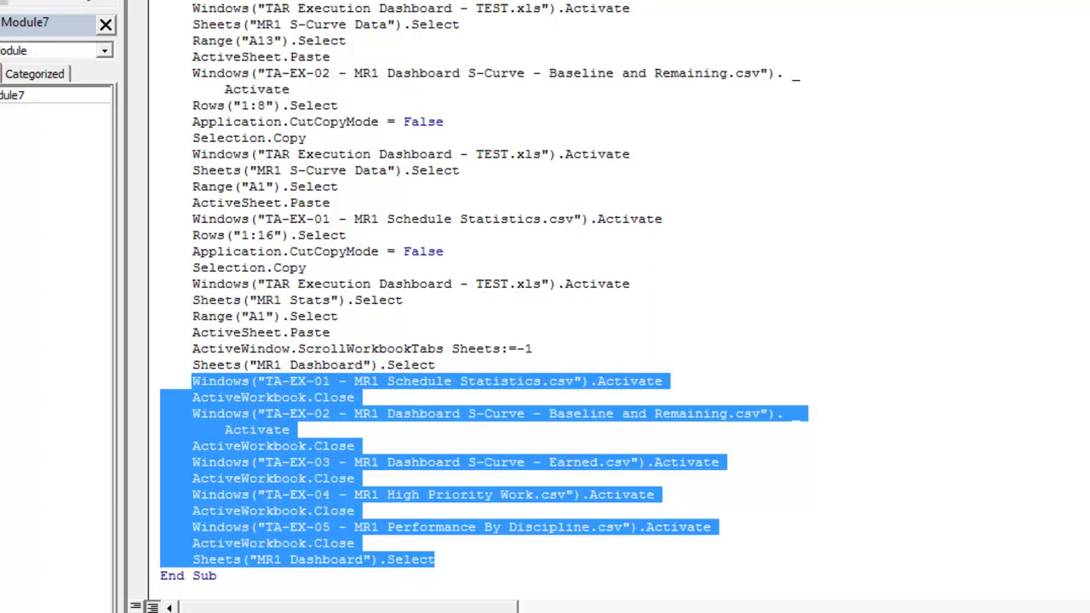
- Close the open module code windows and return to the TAR Execution Dashboard - TEST workbook
key(ctrl+F6)
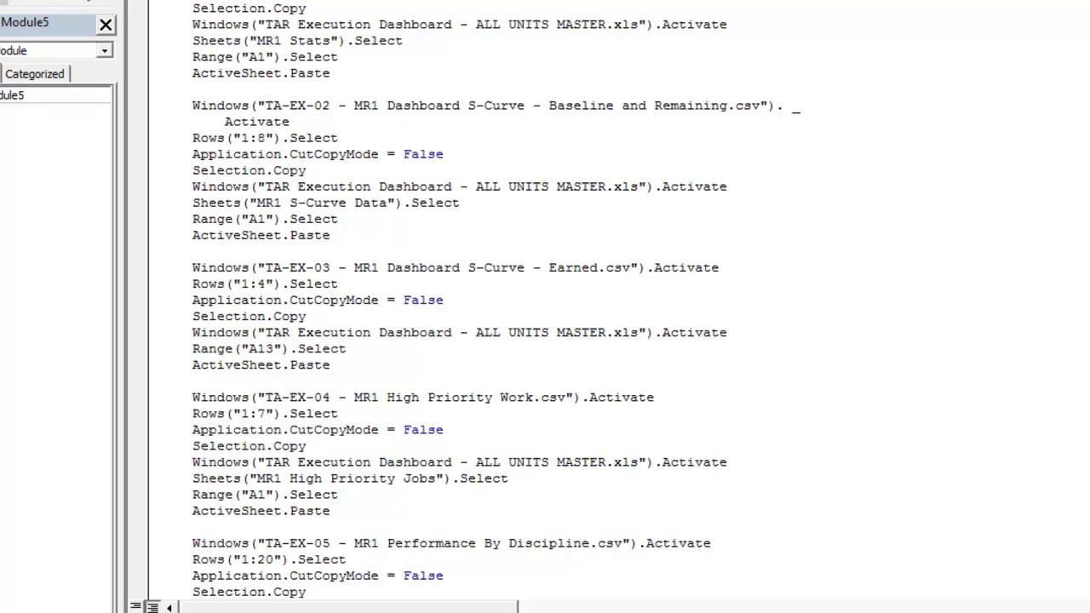
key(ctrl+F4)
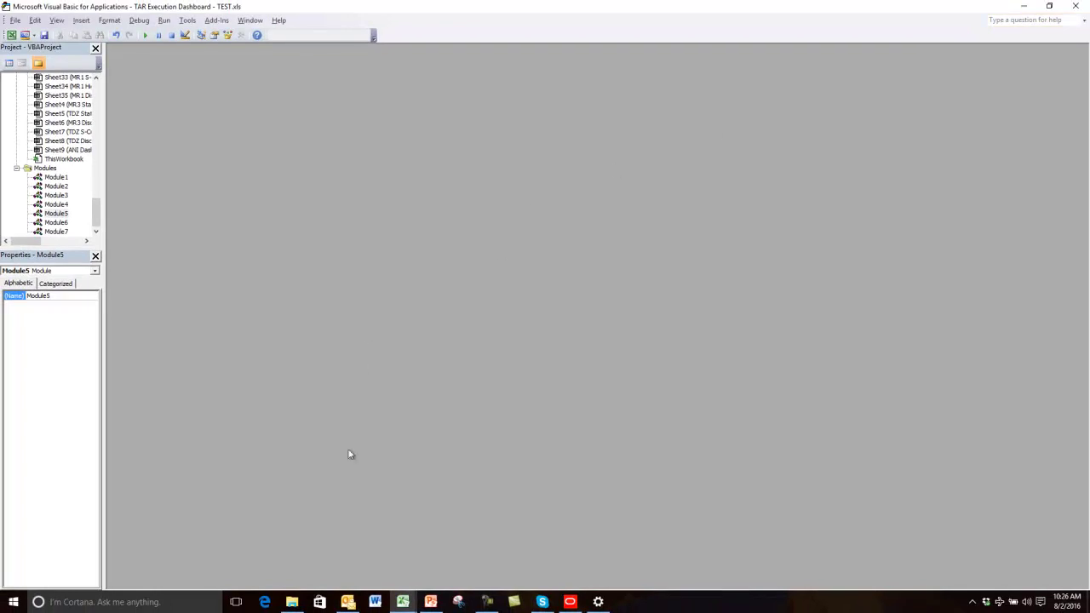
mouse_move(403, 602)
click(336, 552)
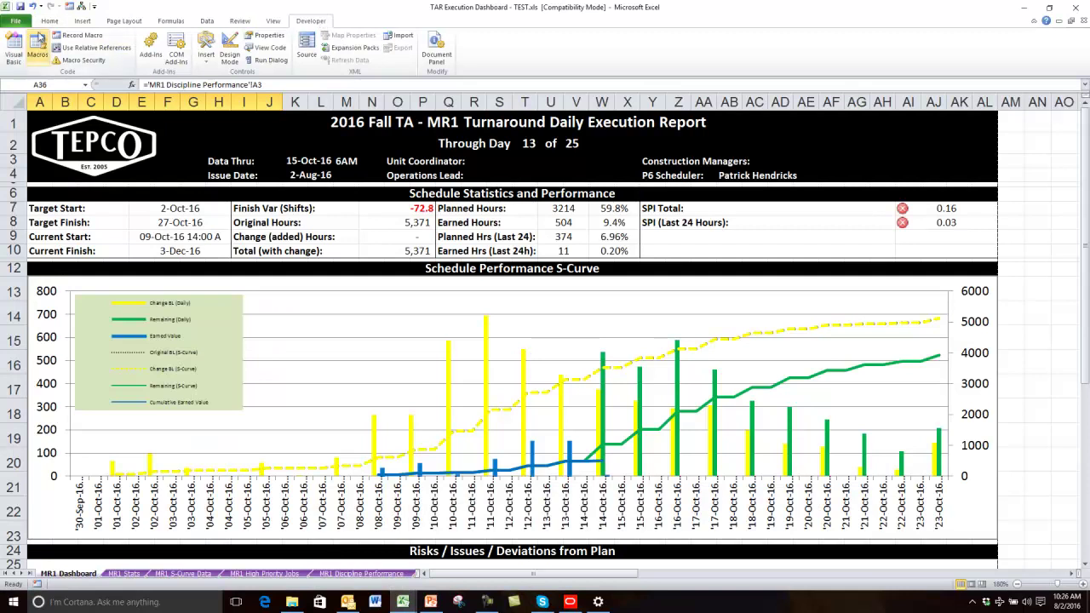
- Open the code of the P6_Data_Import macro for editing
click(38, 47)
click(473, 161)
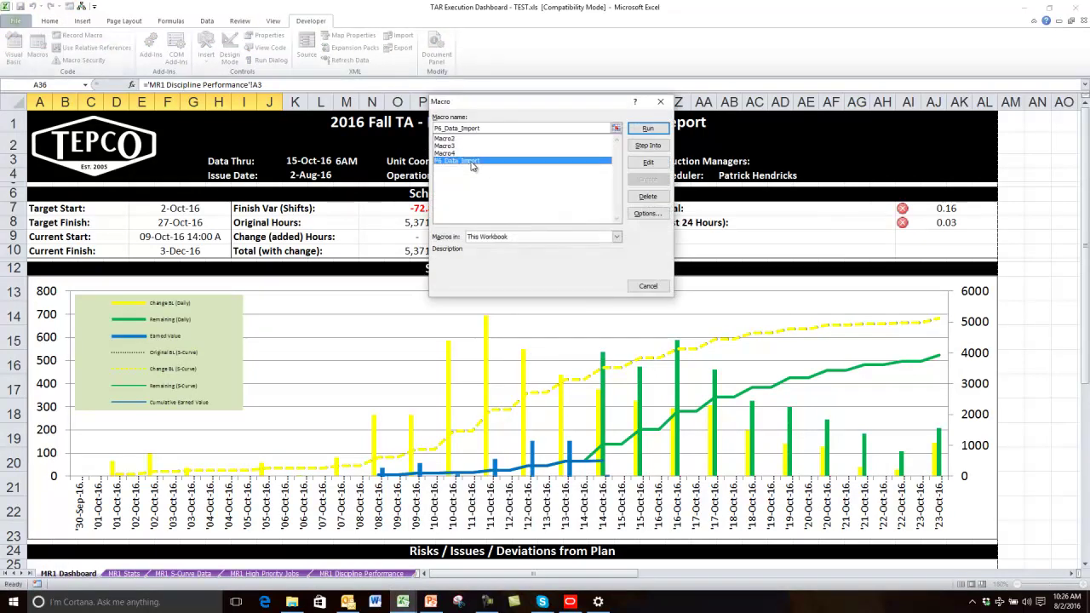
click(648, 163)
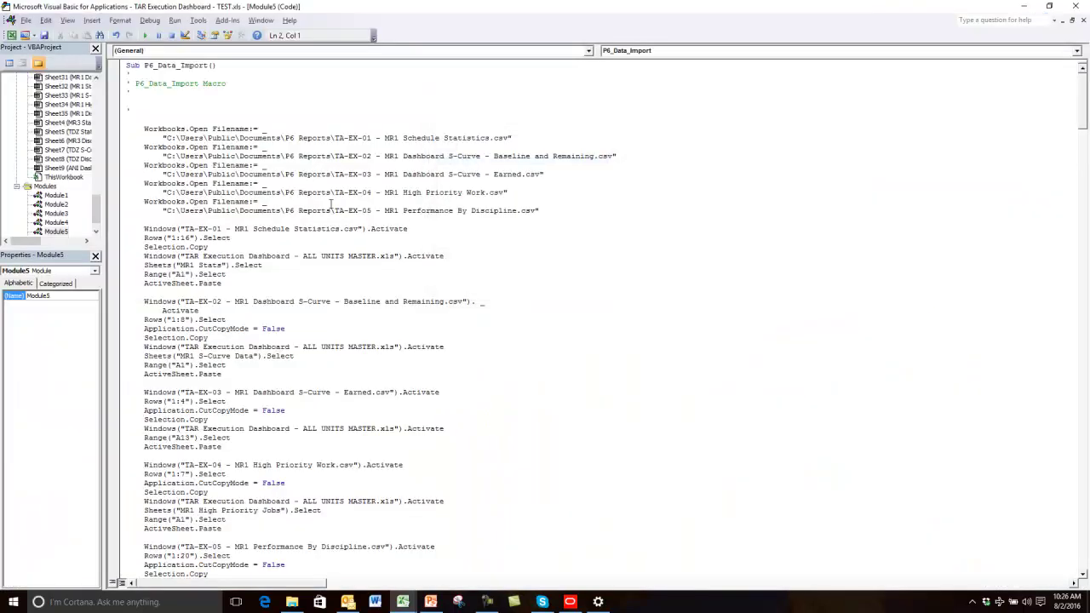
- Examine the P6_Data_Import lines that open the five MR1 reports and copy TA-EX-01 and TA-EX-02 into the dashboard
drag(145, 129, 555, 211)
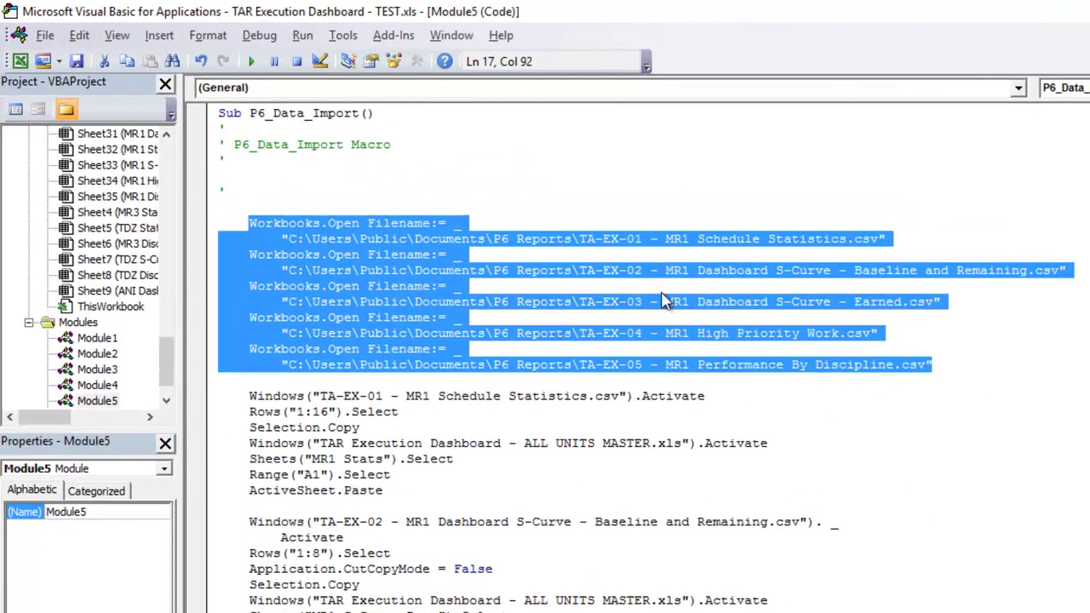
click(335, 428)
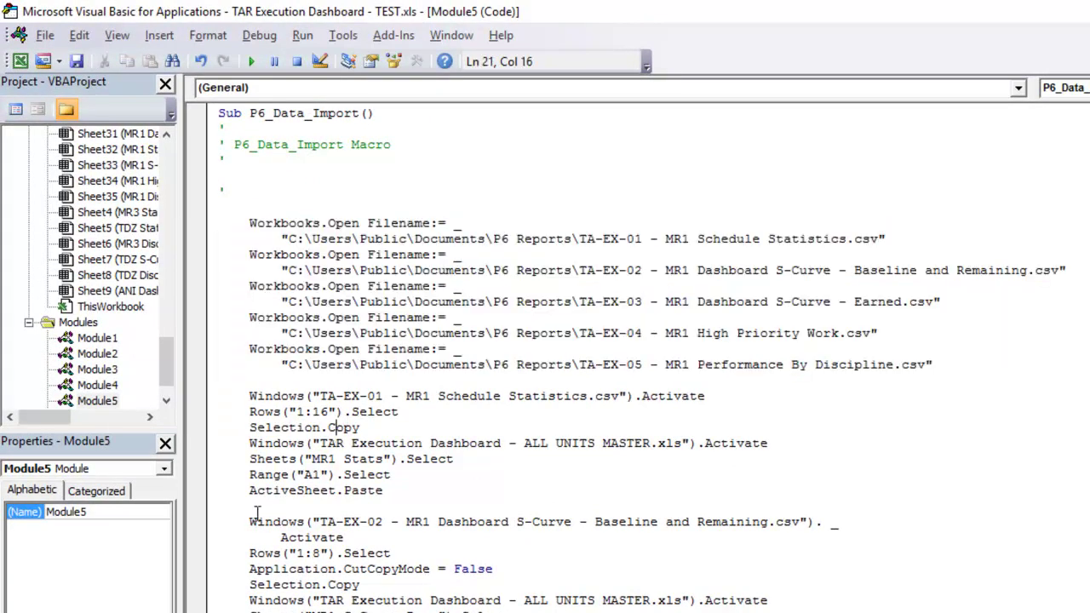
drag(244, 396, 446, 489)
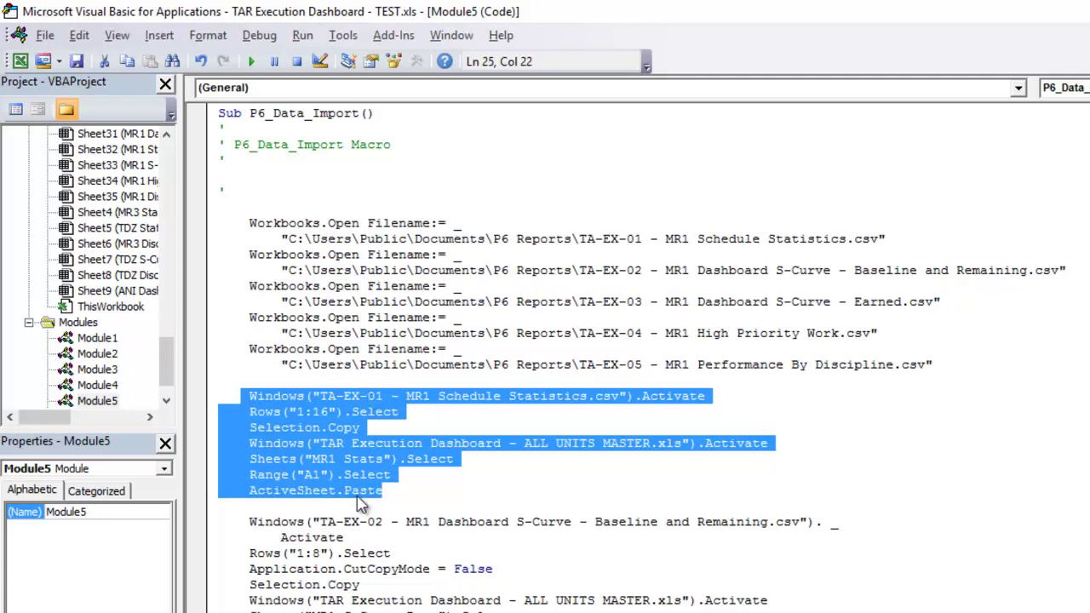
drag(248, 521, 438, 612)
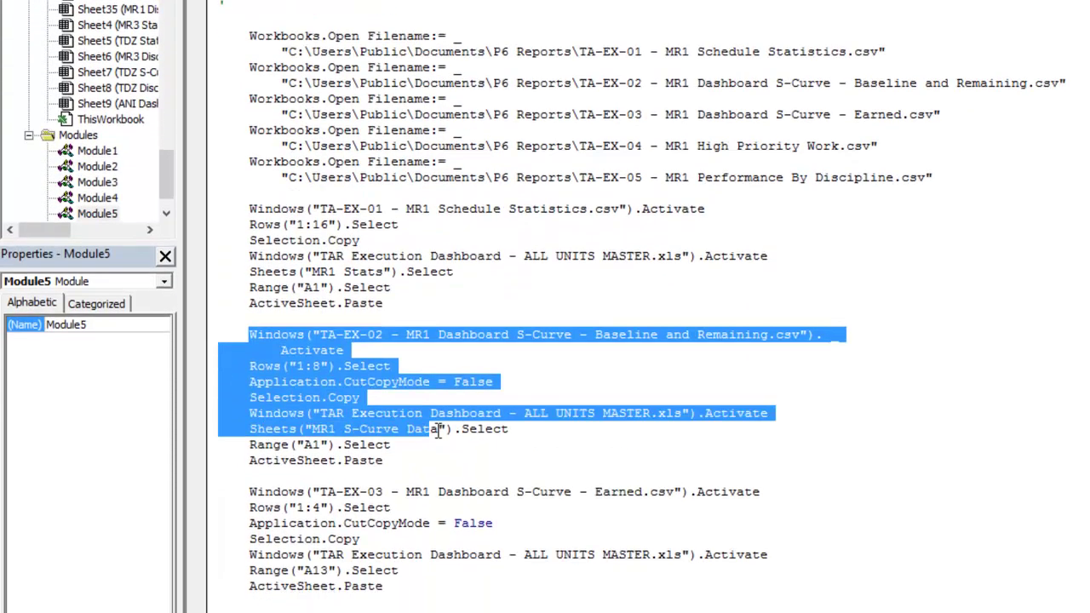
drag(438, 430, 463, 459)
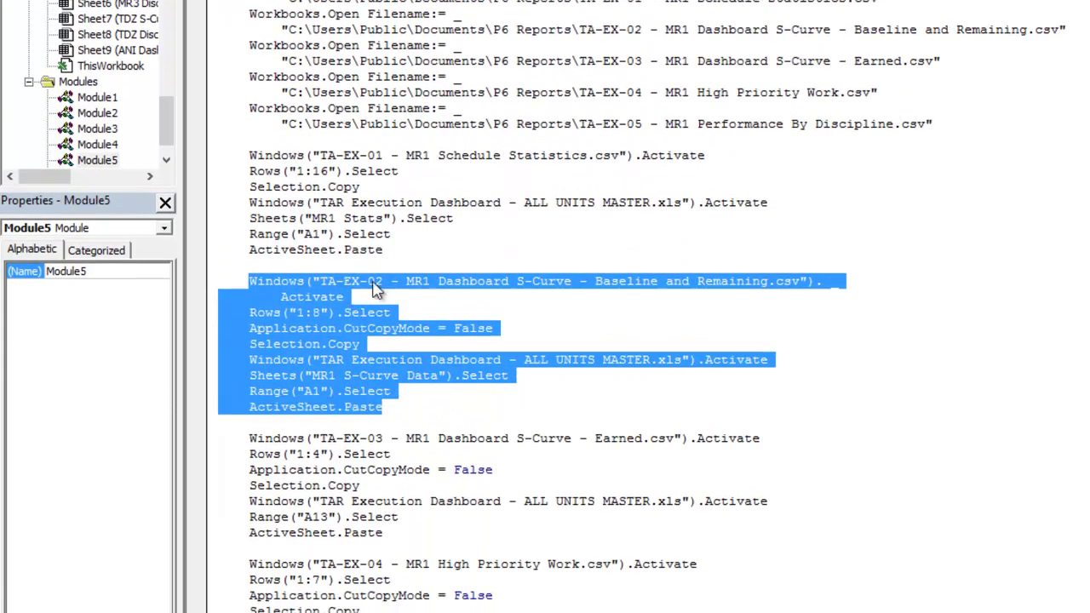
- Examine the P6_Data_Import blocks that copy the TA-EX-03, TA-EX-04 and TA-EX-05 MR1 reports into the dashboard sheets
scroll(366, 281, down, 3)
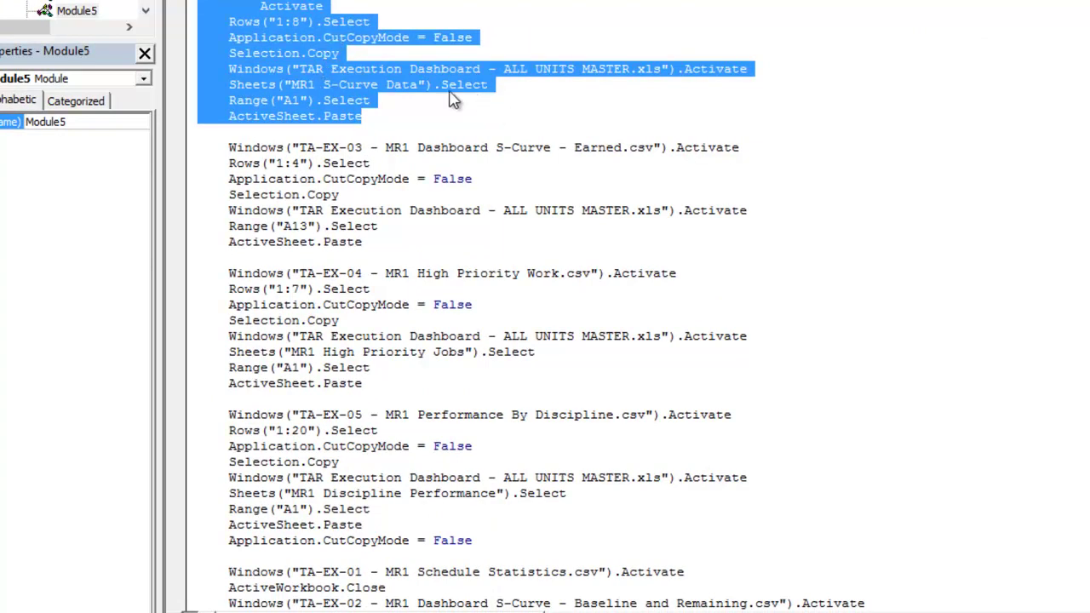
drag(227, 150, 490, 246)
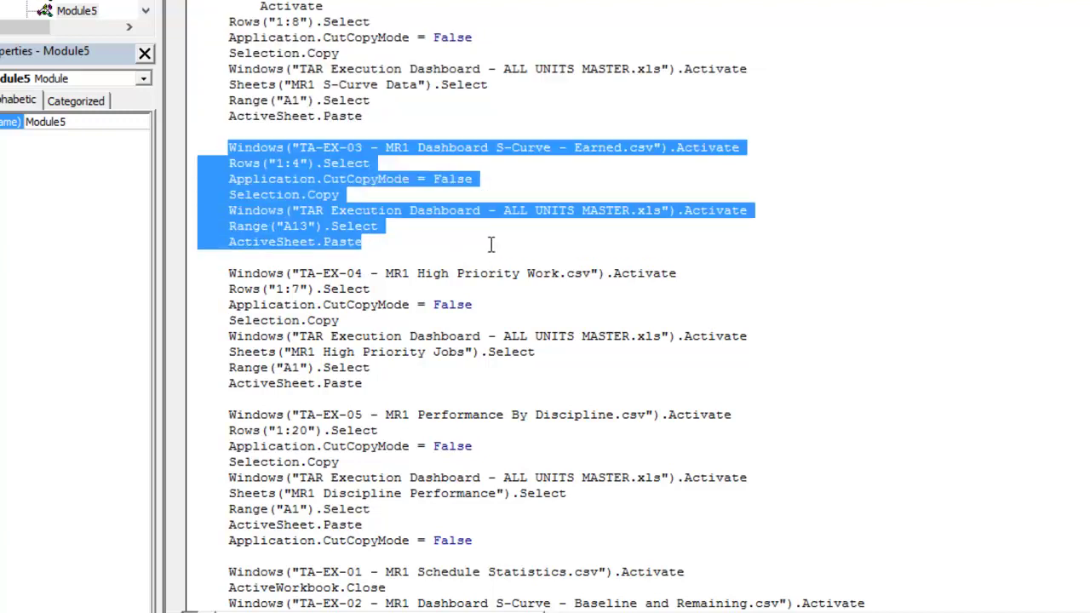
scroll(490, 245, down, 4)
drag(228, 81, 434, 189)
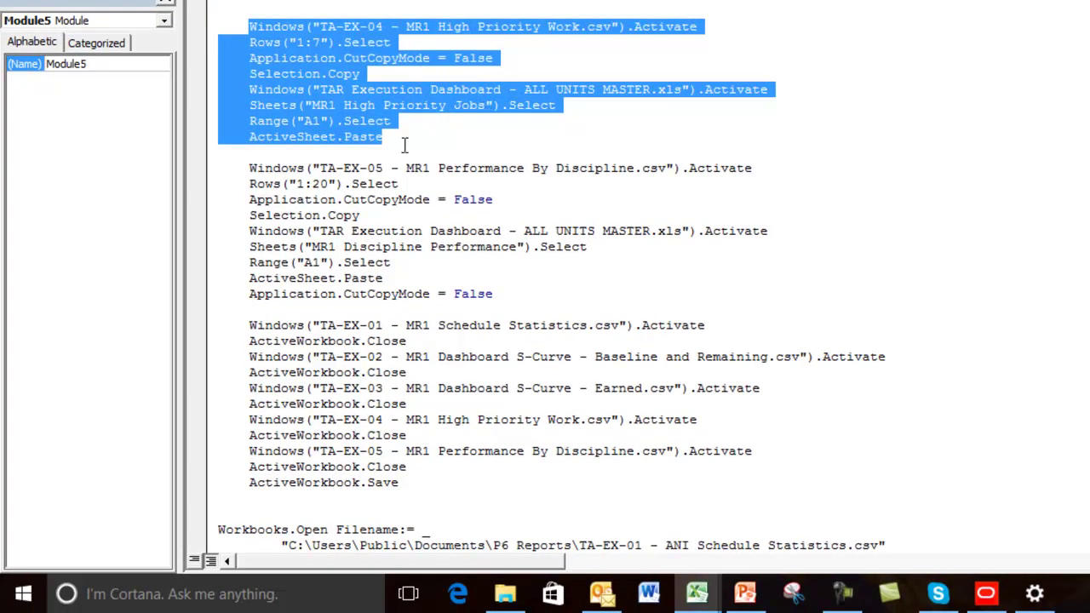
drag(248, 170, 530, 287)
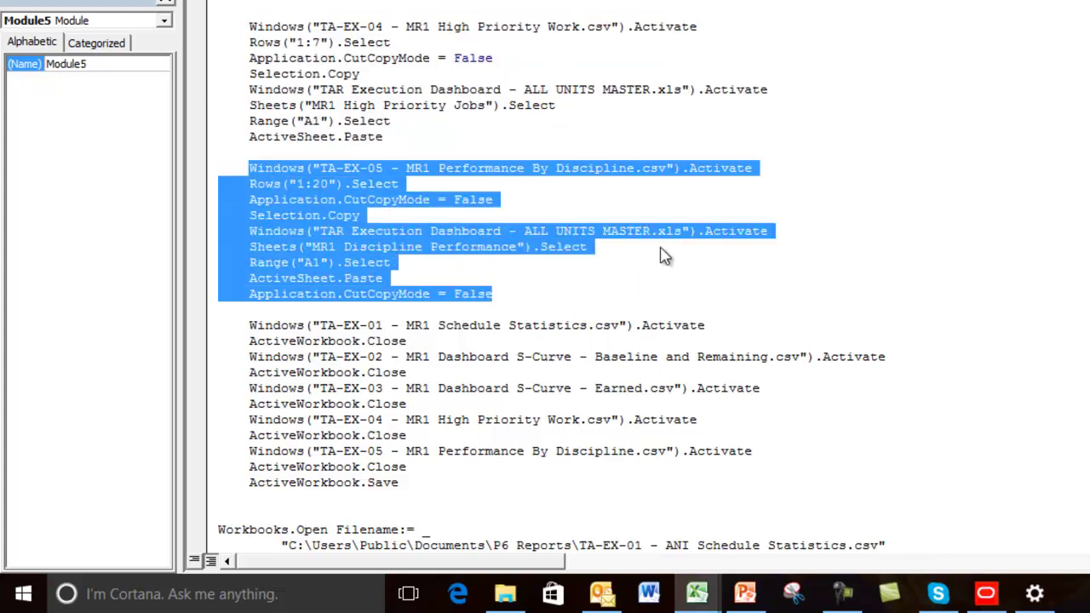
- Examine the Application.CutCopyMode = False line after the TA-EX-05 paste and the lines that close the MR1 reports and save the workbook
scroll(615, 260, down, 4)
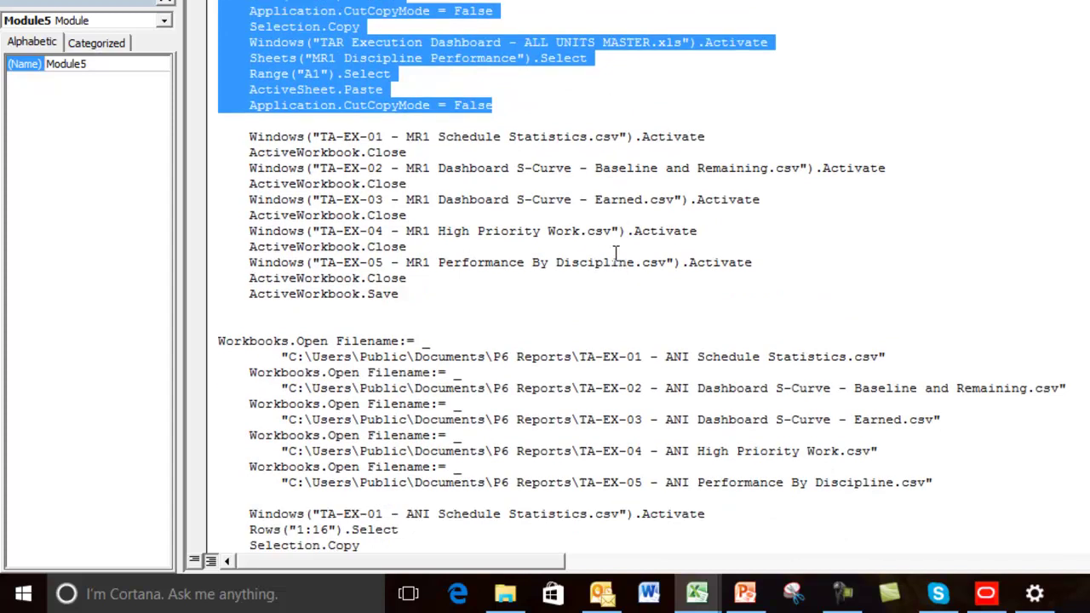
scroll(486, 39, up, 6)
scroll(485, 38, up, 5)
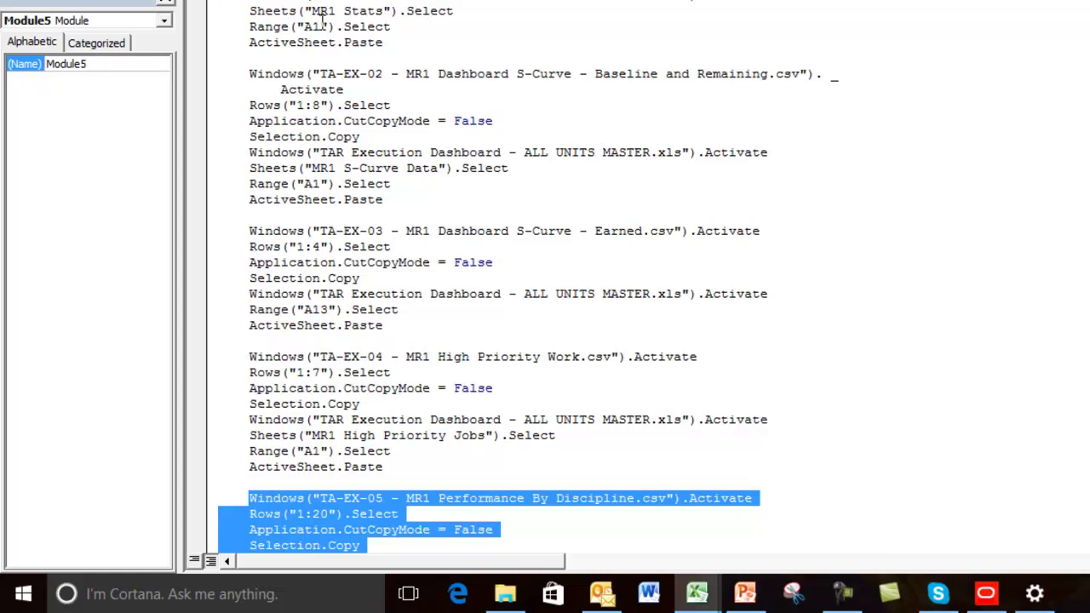
scroll(321, 81, down, 10)
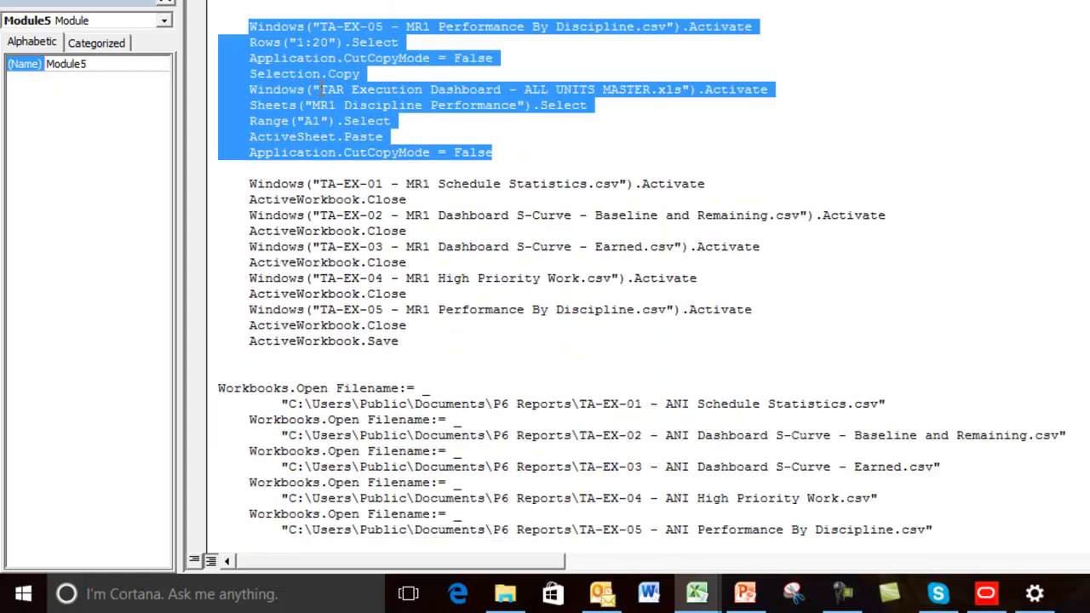
scroll(321, 89, down, 2)
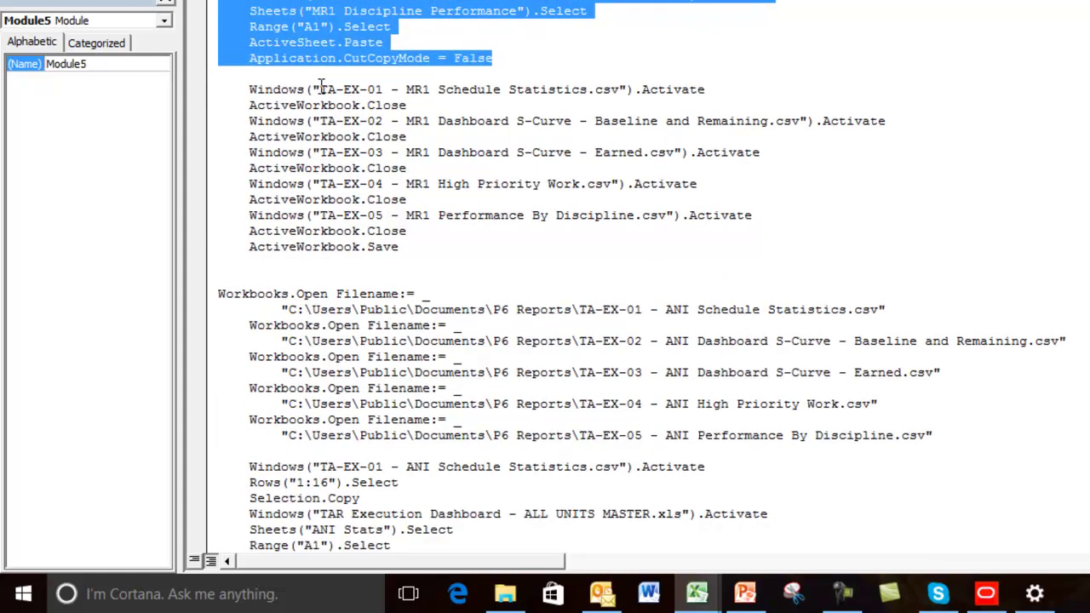
click(490, 40)
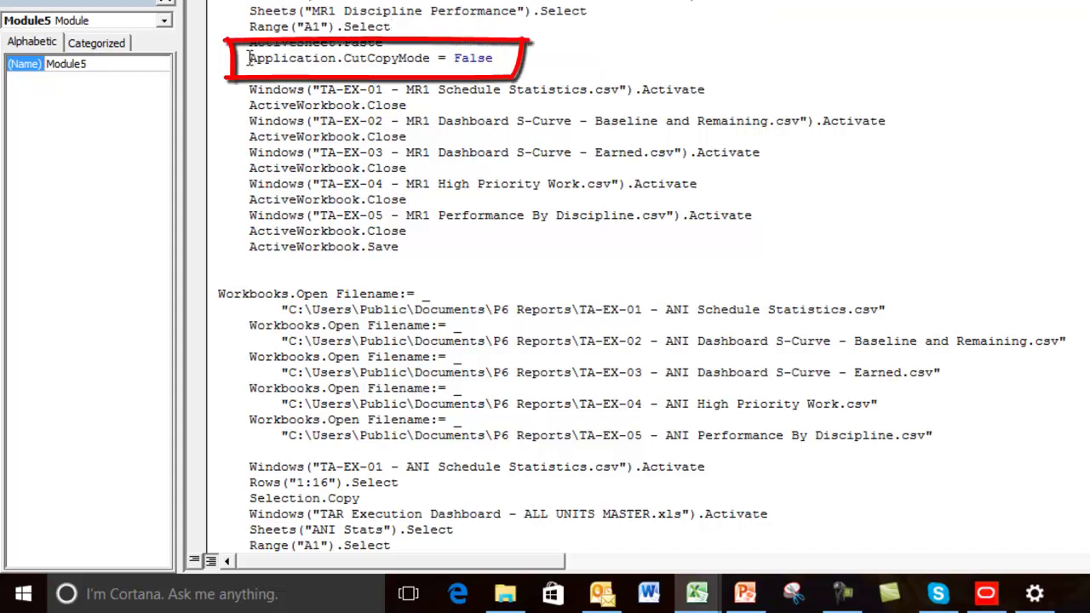
drag(248, 58, 502, 59)
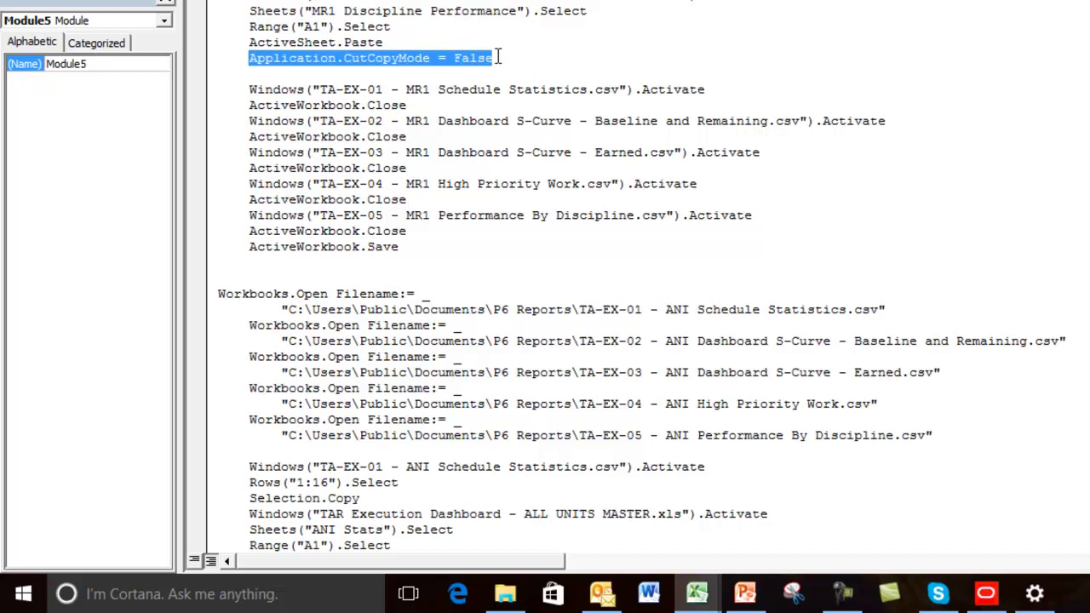
click(500, 58)
drag(500, 57, 248, 60)
drag(249, 89, 443, 247)
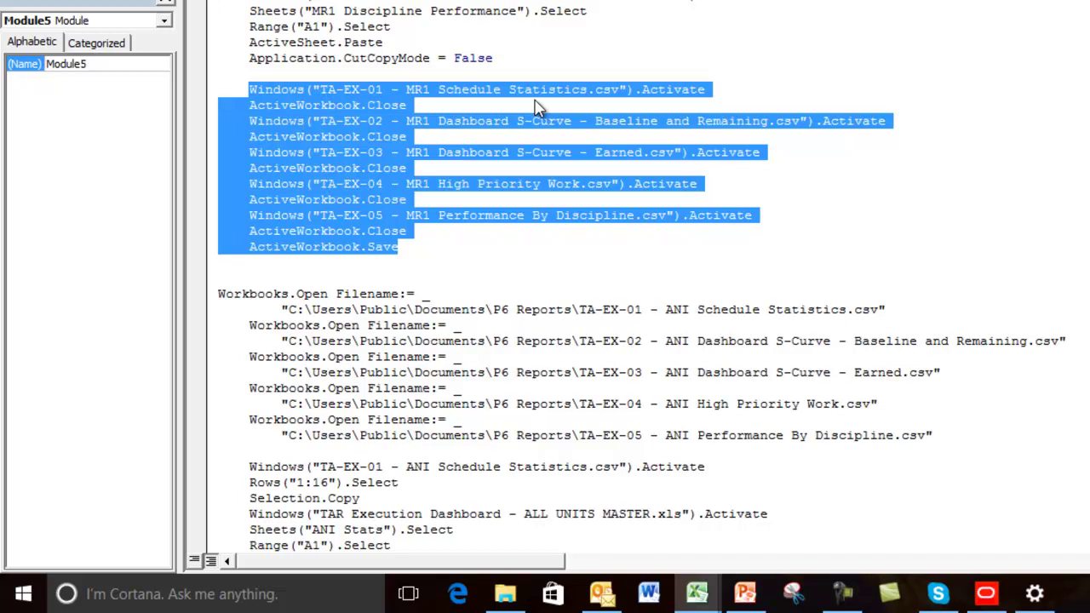
scroll(536, 107, up, 11)
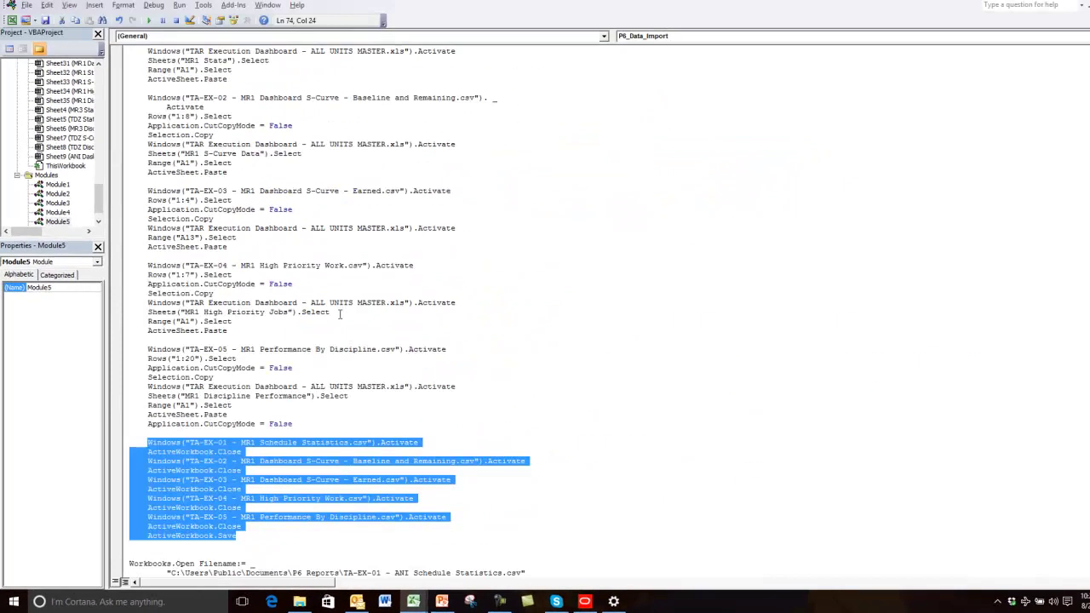
- Examine the complete MR1, ANI and mMDI import blocks in P6_Data_Import, from the file-opening lines through ActiveWorkbook.Save
drag(134, 102, 395, 457)
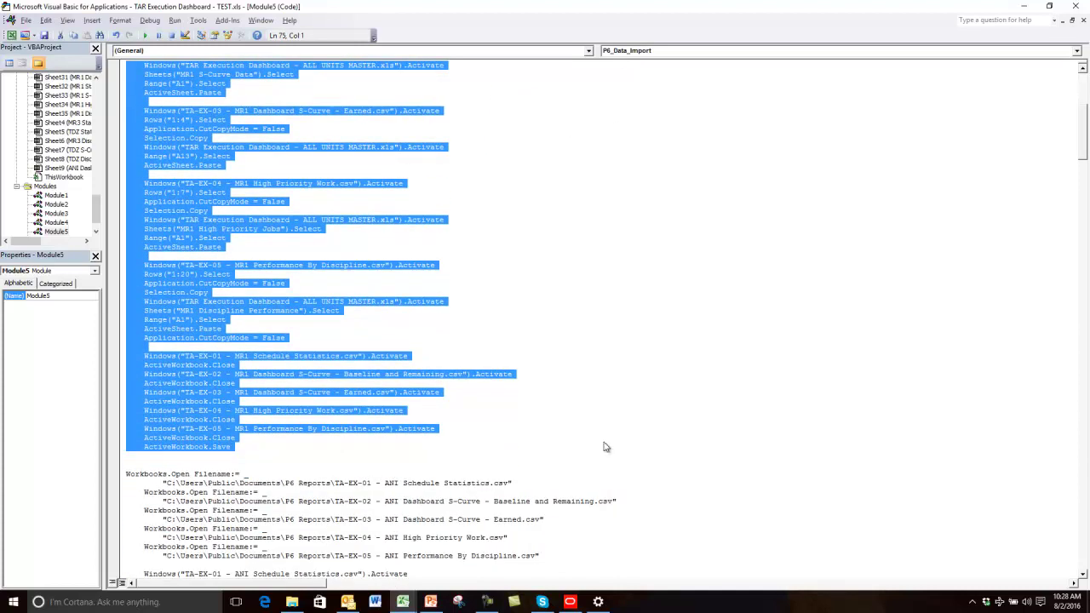
scroll(563, 410, down, 5)
scroll(563, 409, down, 4)
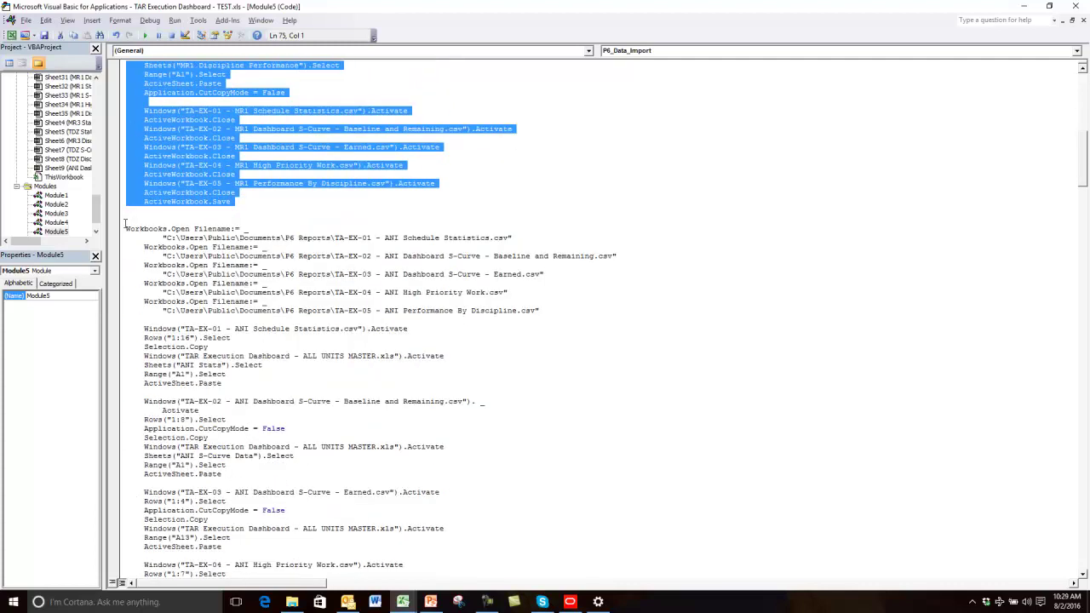
drag(125, 228, 487, 455)
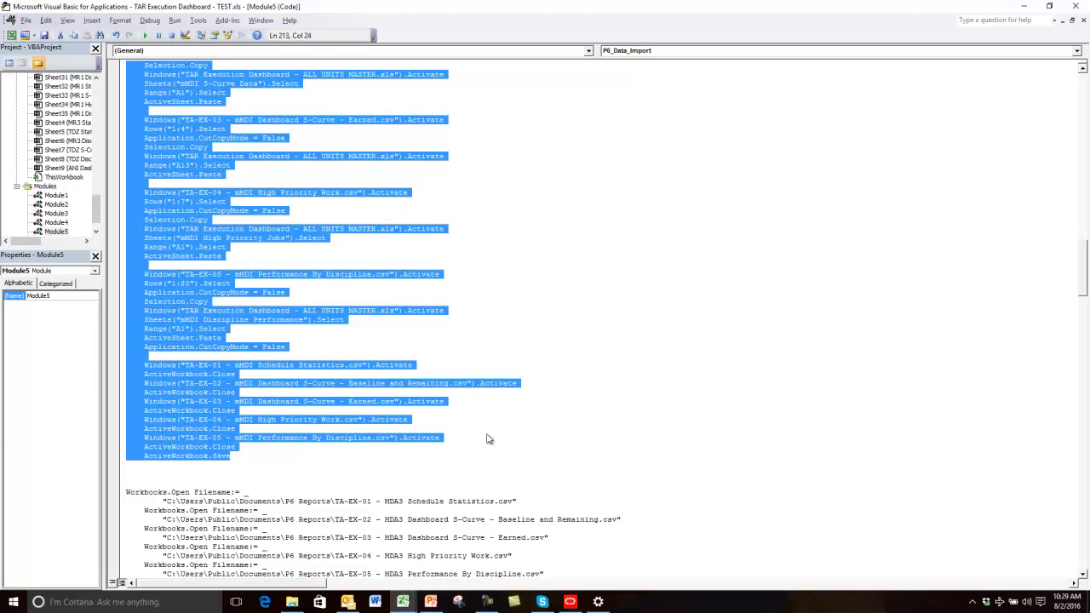
scroll(556, 285, up, 16)
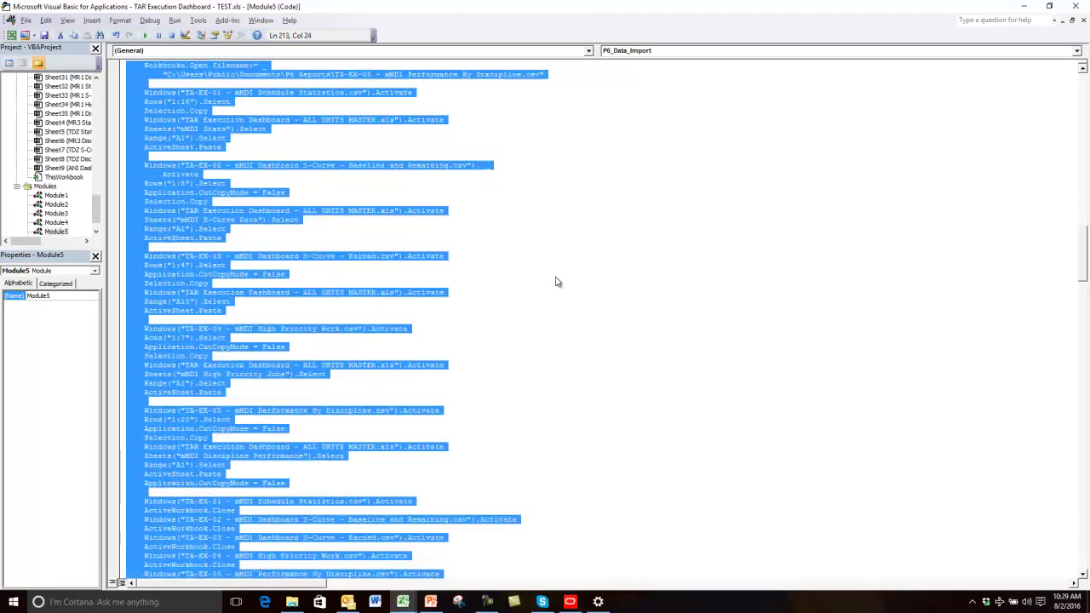
- Select the whole mMDI import block and set up a replacement of MR1 with MR3 in the selected text, then cancel it
click(485, 284)
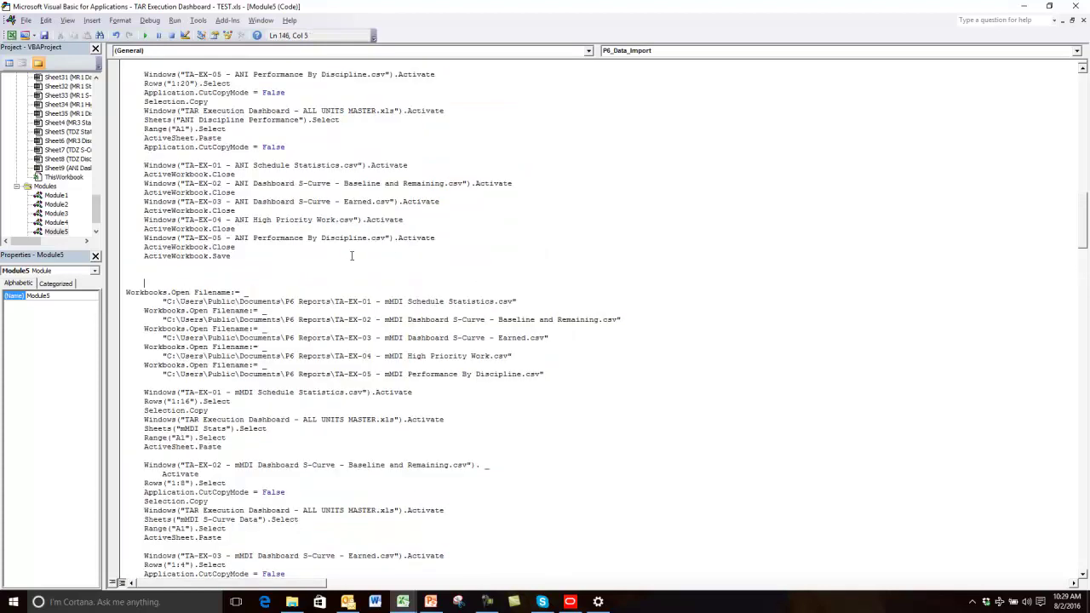
drag(126, 292, 437, 280)
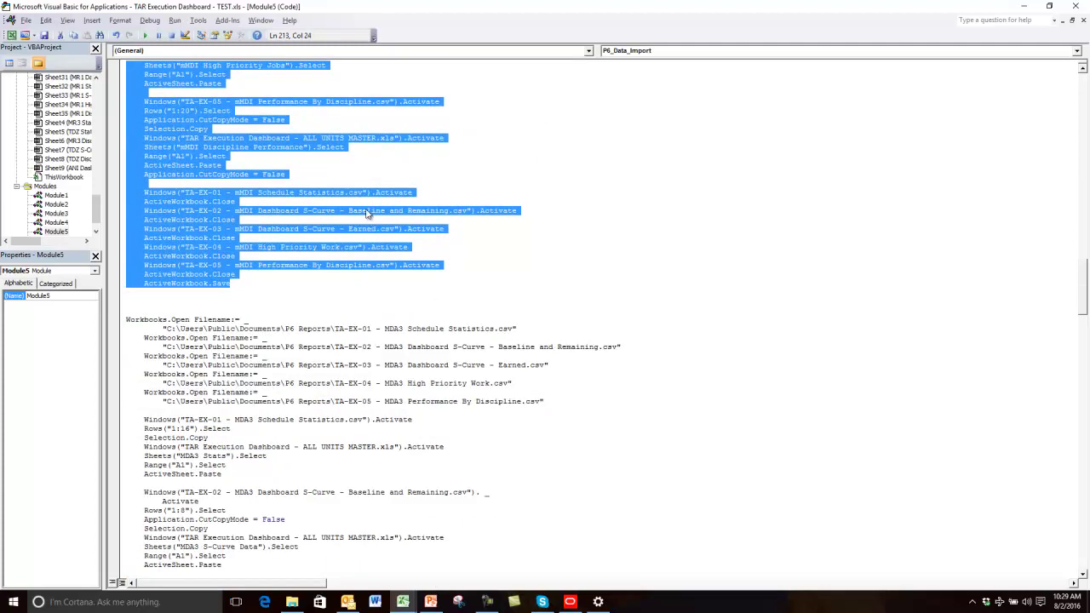
key(ctrl+f)
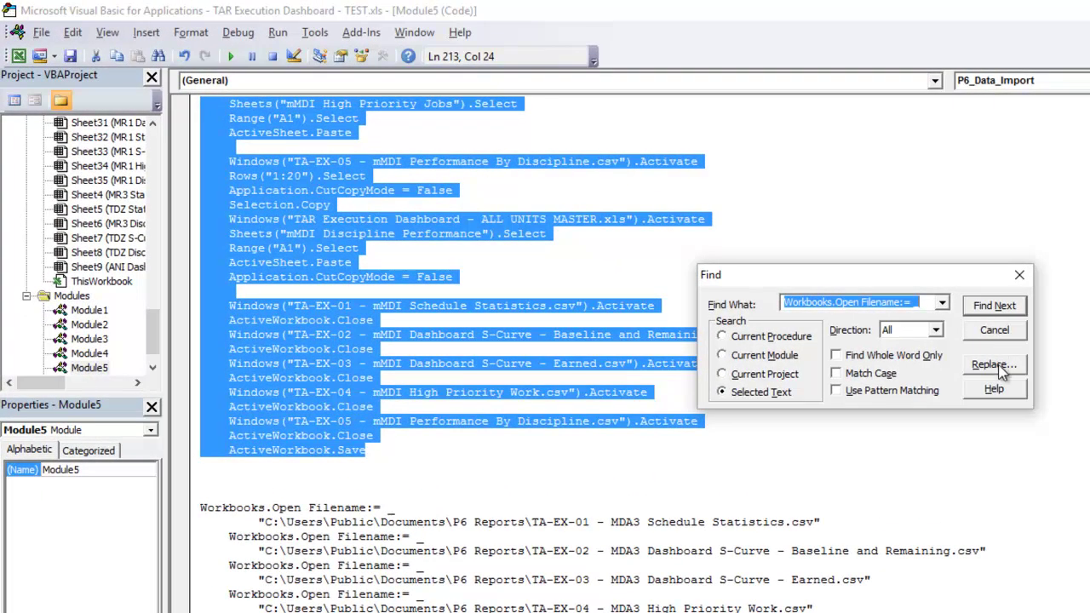
click(996, 366)
click(900, 294)
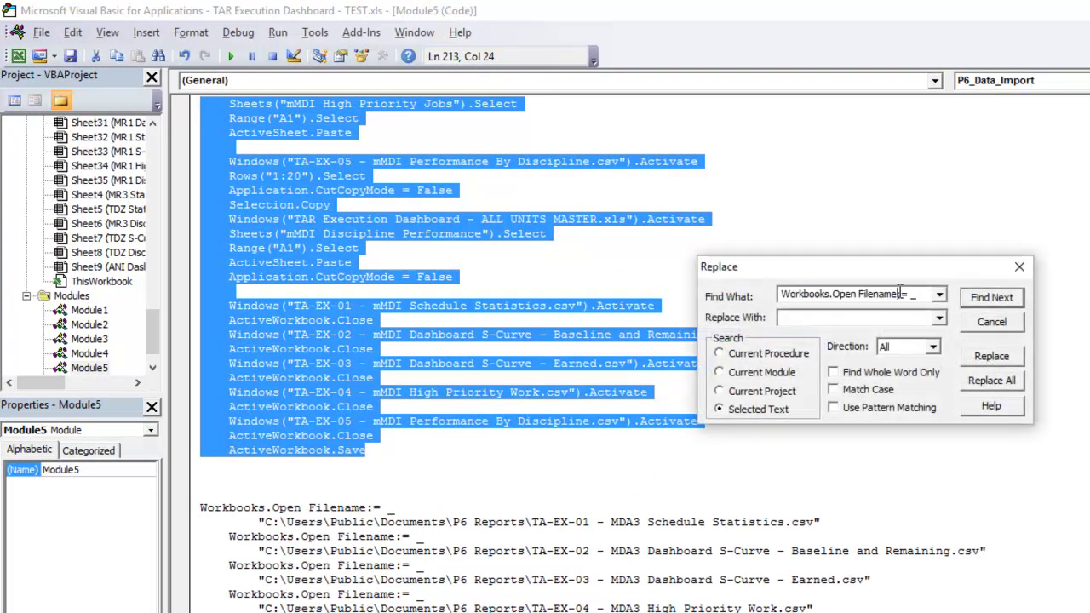
key(shift+Home)
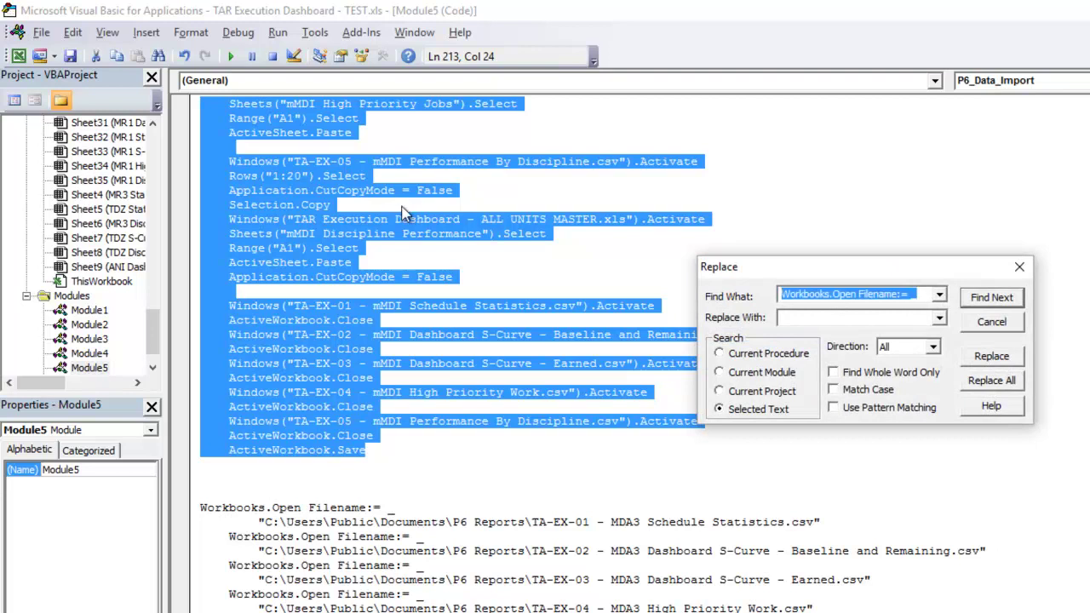
text(MR1)
click(796, 316)
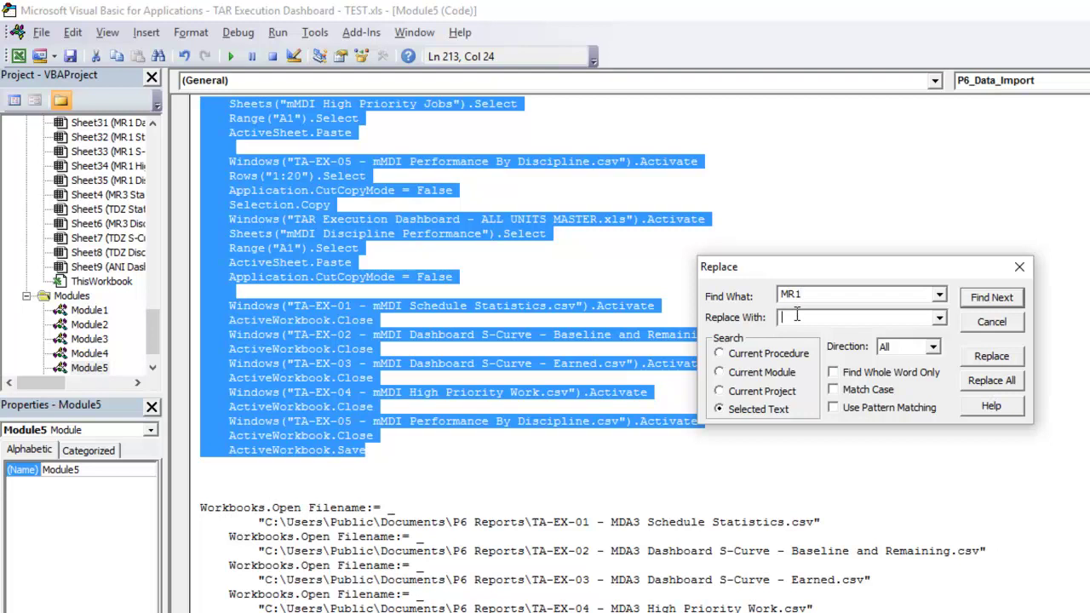
text(MR1)
key(BackSpace)
text(3)
click(1012, 323)
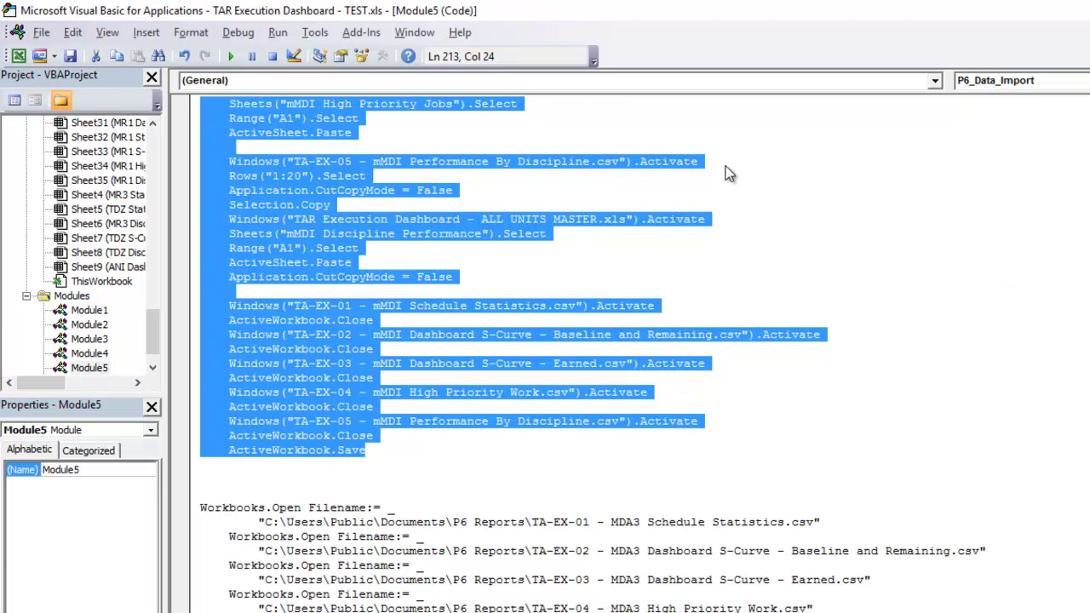
- Examine the mMDI unit name in the lines that close the TA-EX-04 and TA-EX-05 reports
click(391, 401)
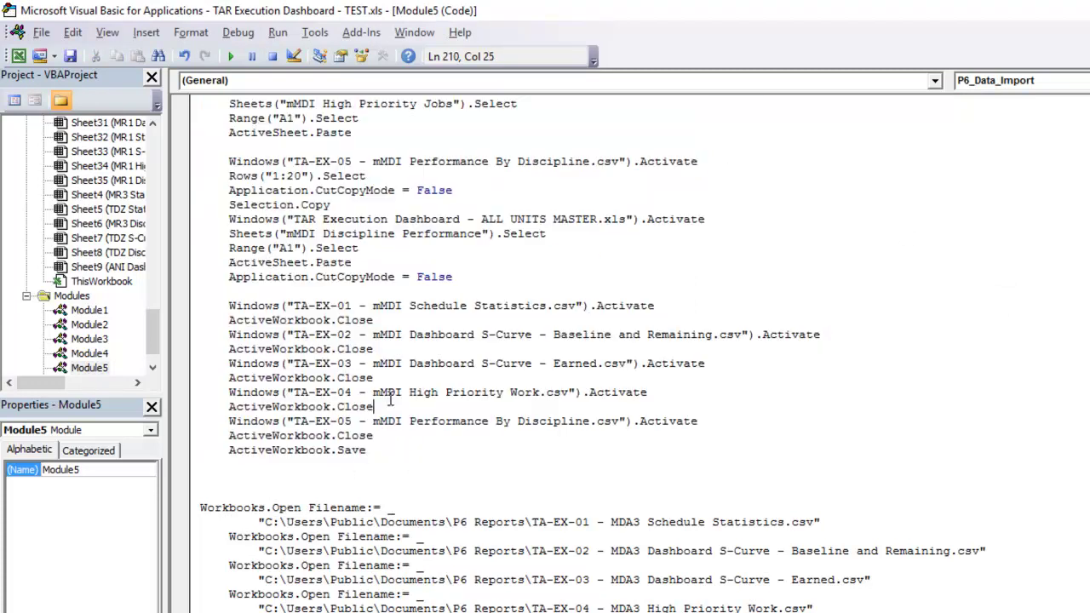
double_click(387, 393)
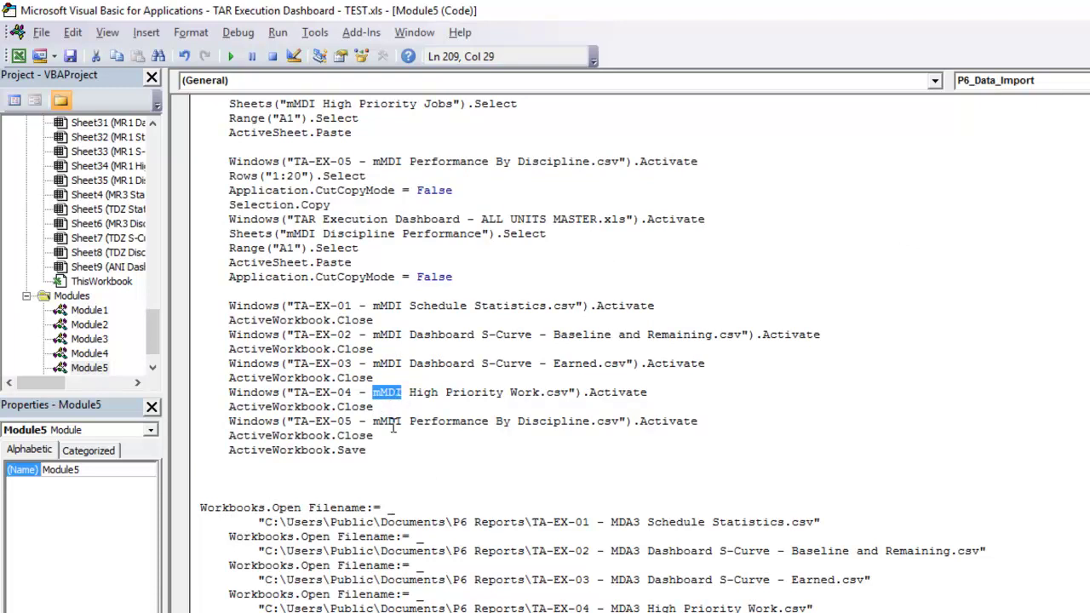
click(387, 422)
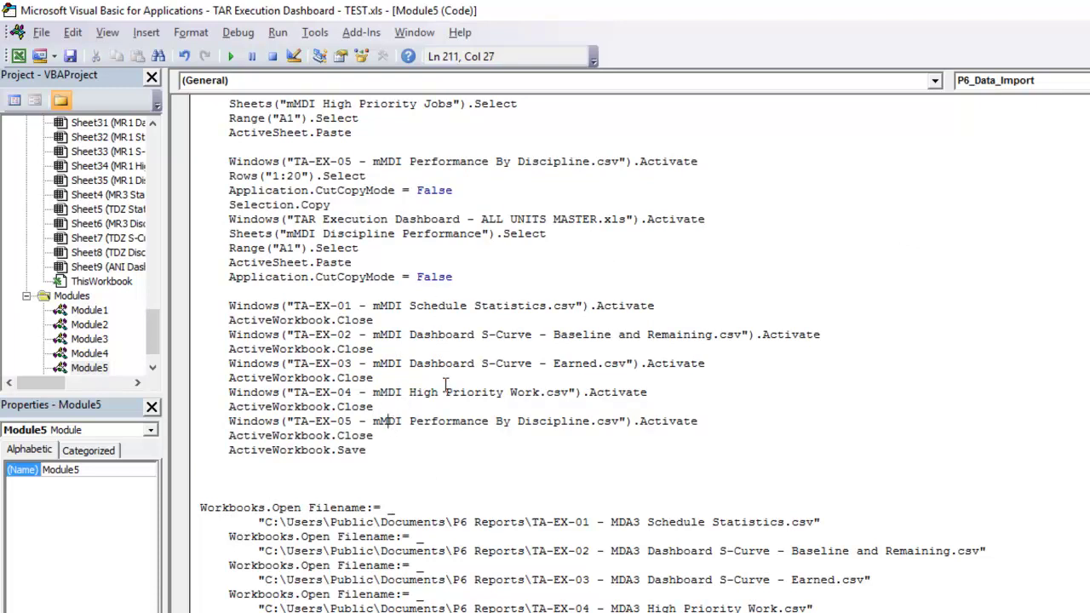
scroll(444, 384, down, 13)
scroll(439, 380, up, 19)
scroll(438, 380, down, 12)
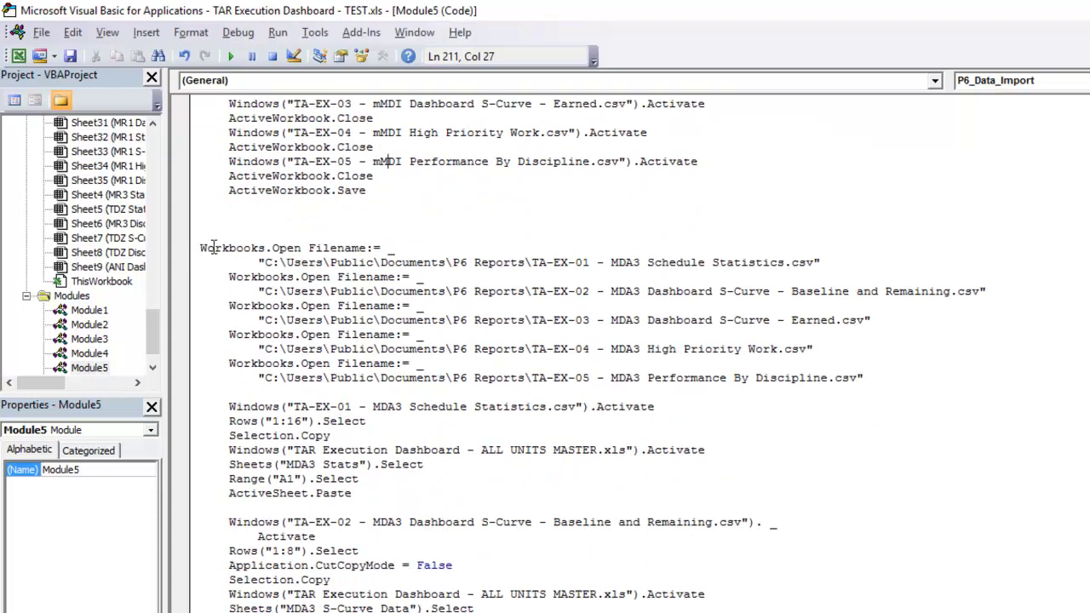
- Examine the repeated import blocks for MDA3, TDZ and MR3 down to the lines that close the MR3 reports
drag(199, 248, 350, 612)
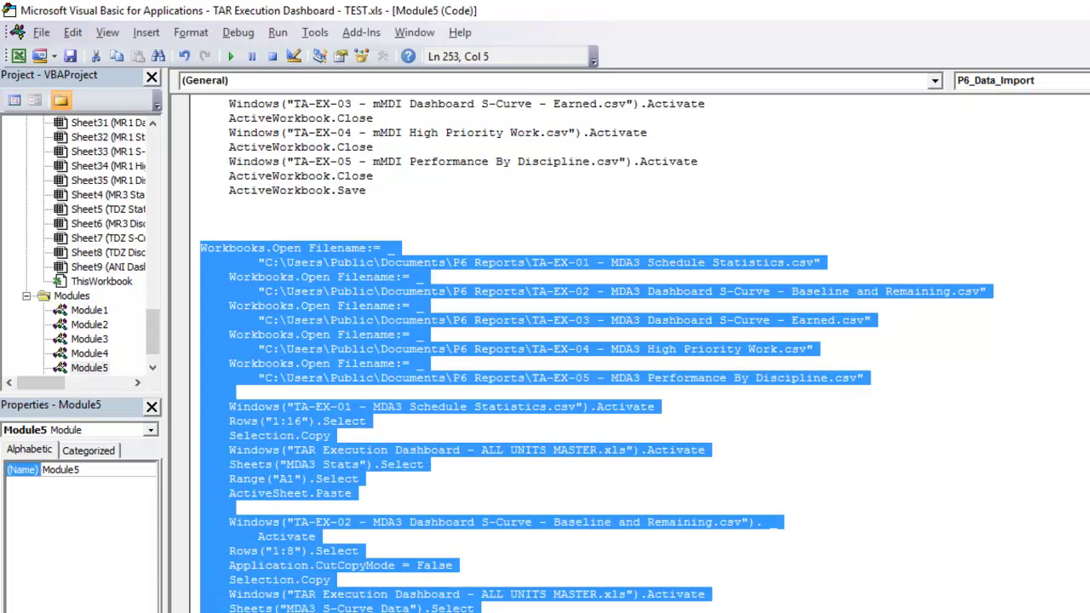
scroll(596, 349, down, 20)
scroll(630, 349, down, 20)
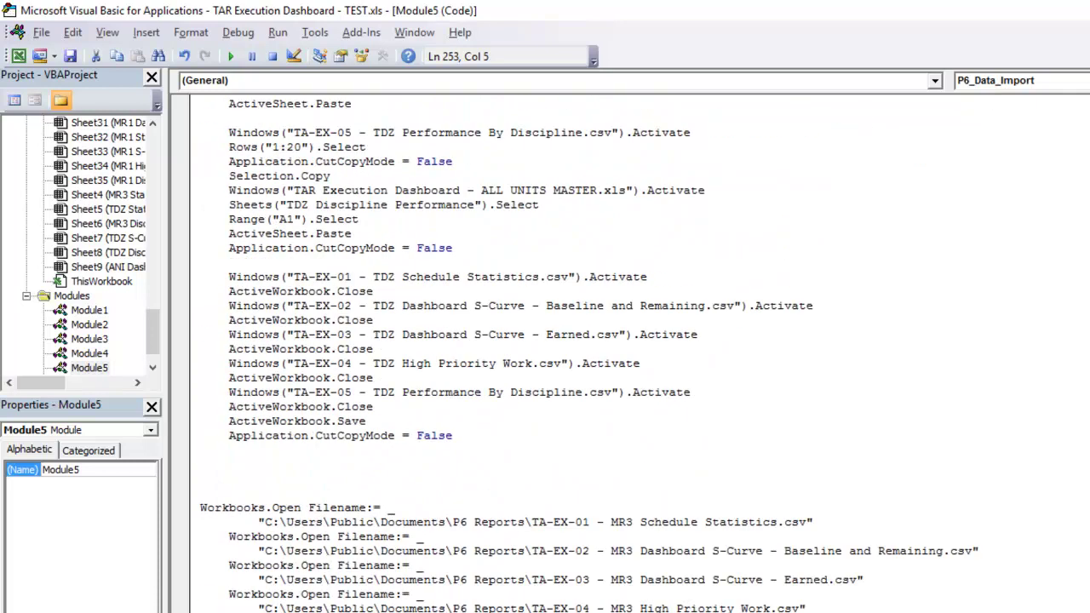
scroll(630, 349, down, 16)
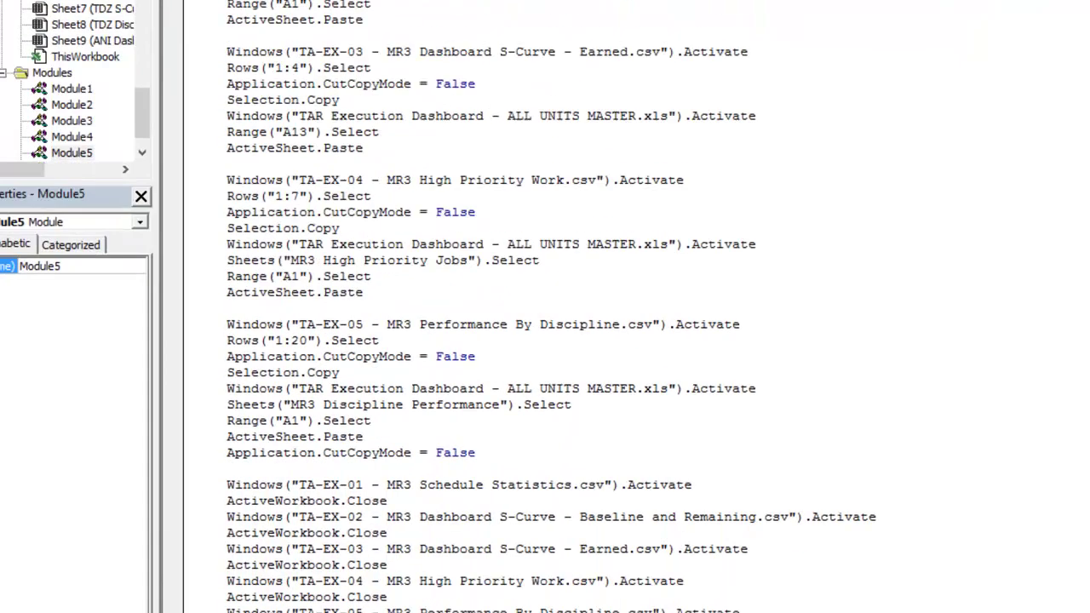
drag(224, 467, 500, 468)
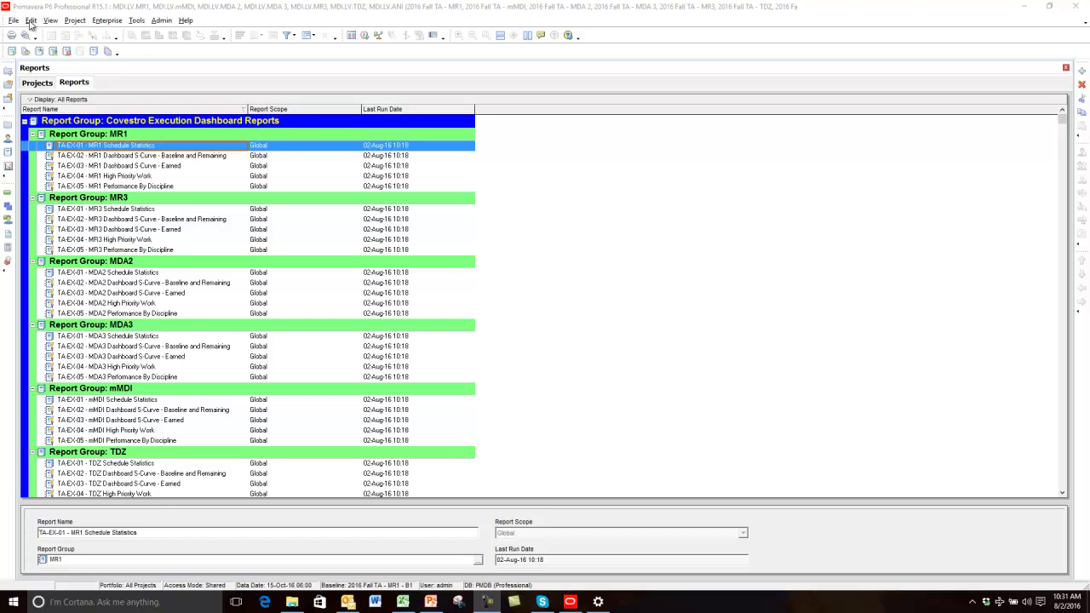
- Switch to Primavera P6 and open the Resource Analysis settings in the user preferences
click(30, 21)
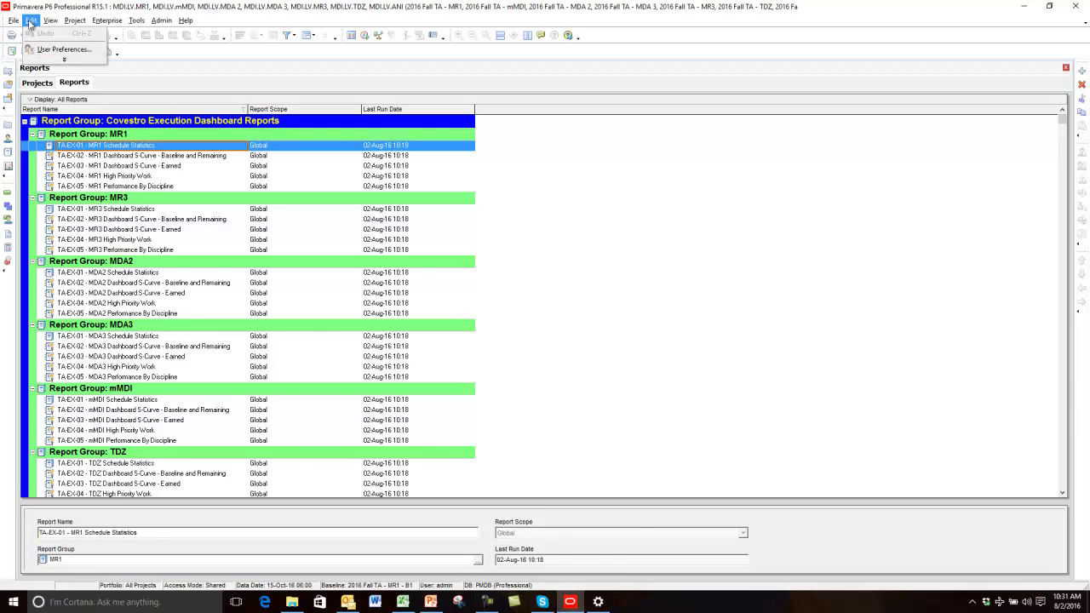
click(115, 123)
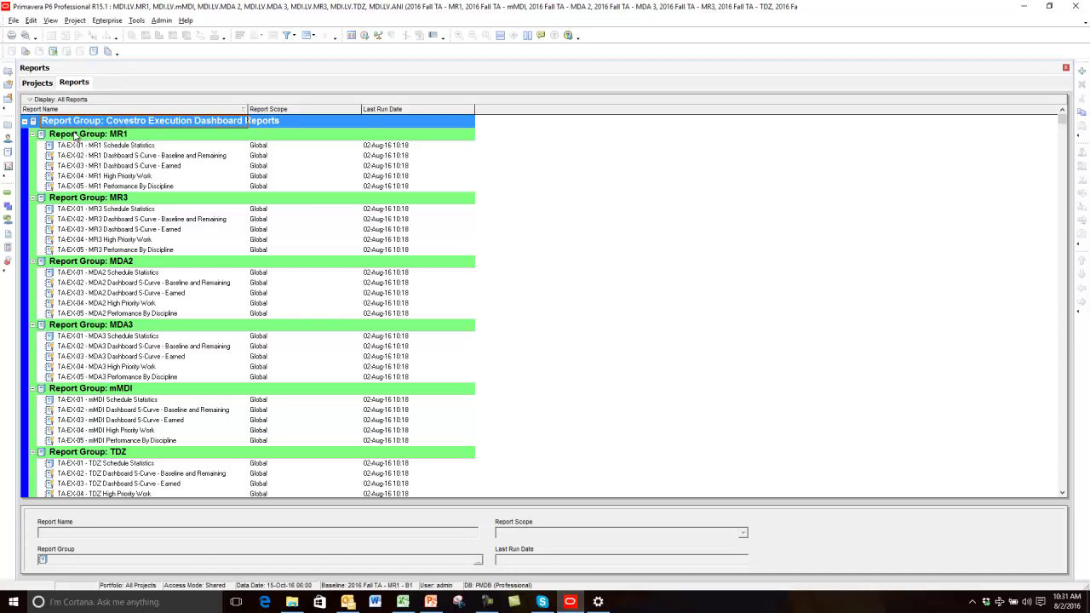
click(75, 135)
click(31, 21)
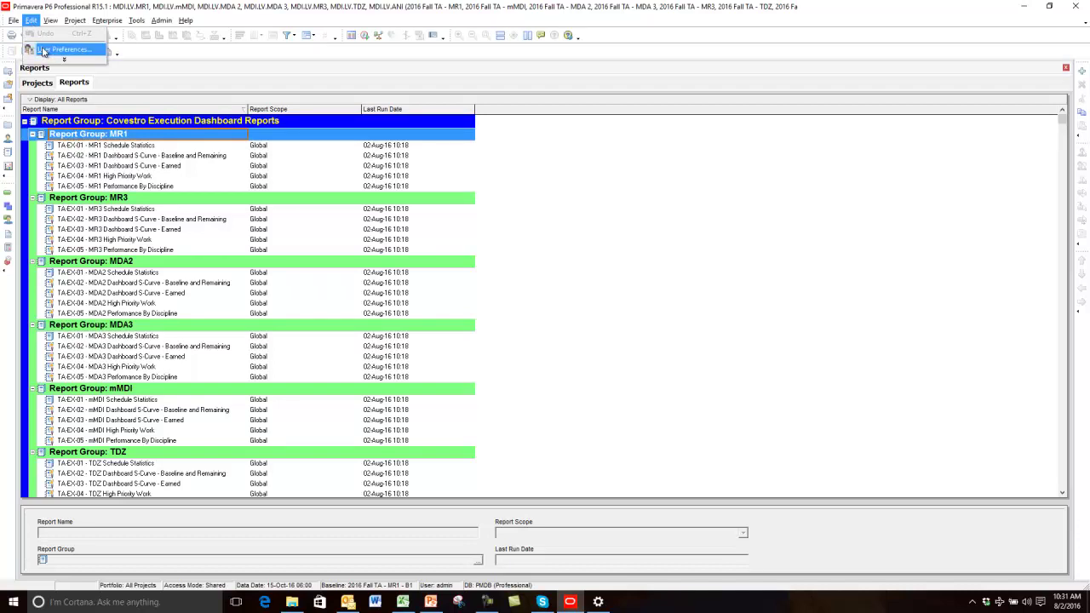
click(42, 51)
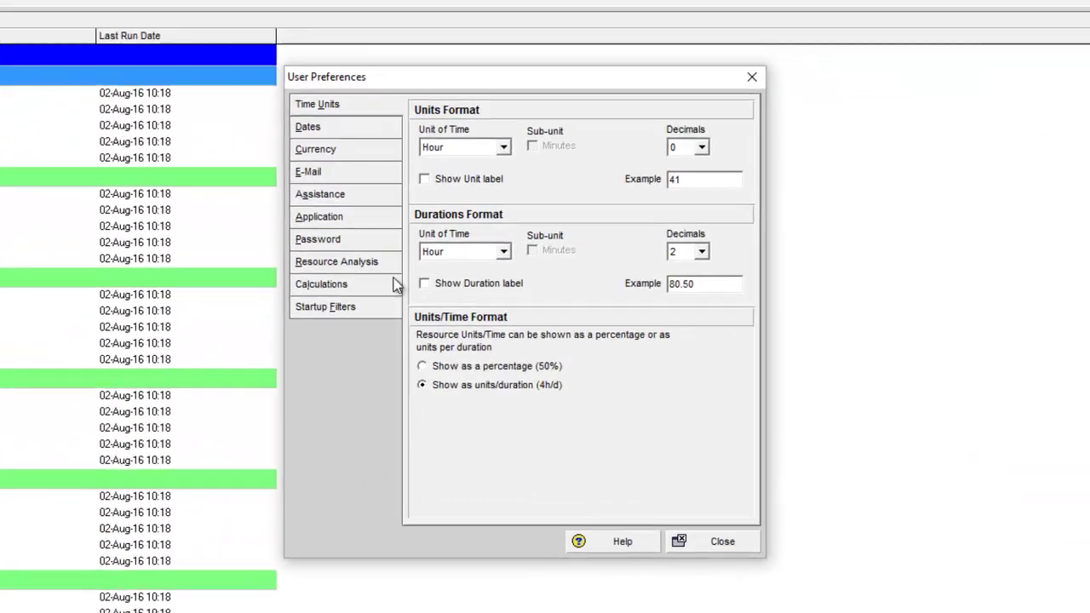
click(343, 267)
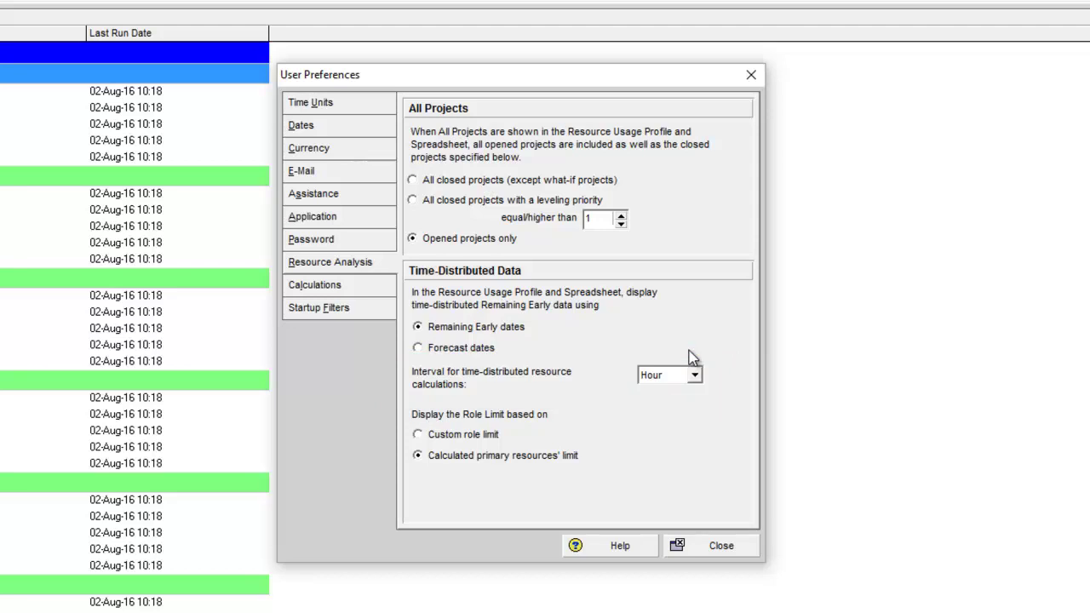
- Set the interval for time-distributed resource calculations to Day and accept the change
click(695, 374)
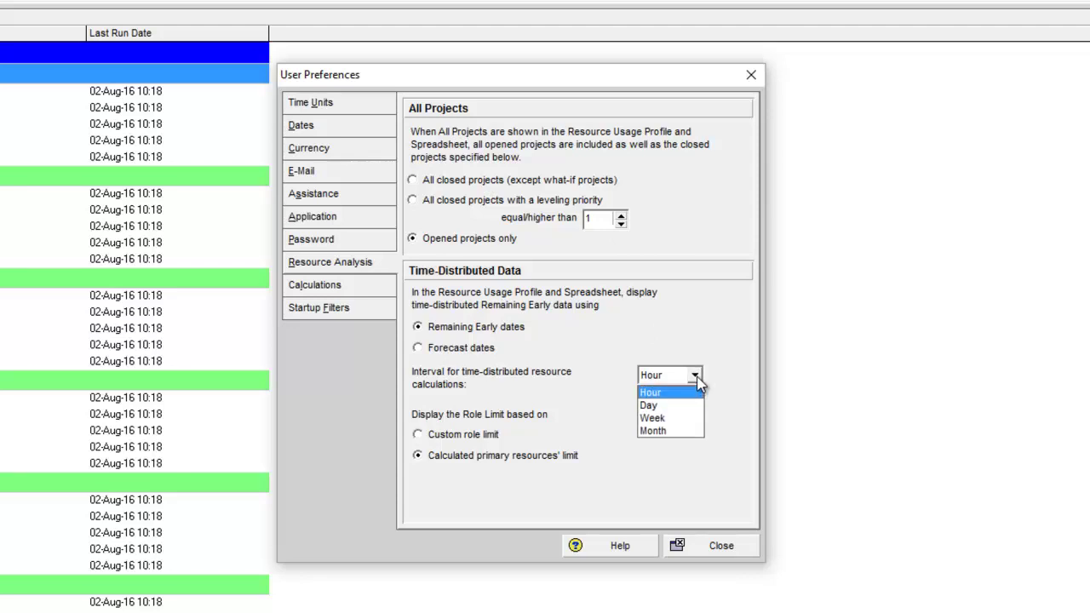
click(657, 406)
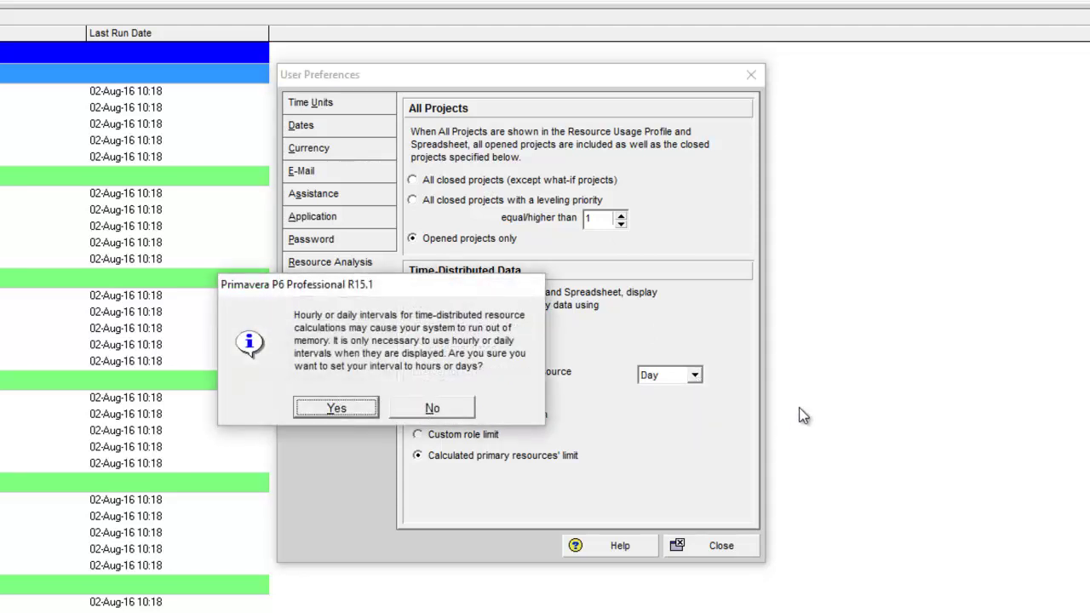
click(338, 409)
- Set the interval for time-distributed resource calculations to Hour and close the user preferences
click(694, 375)
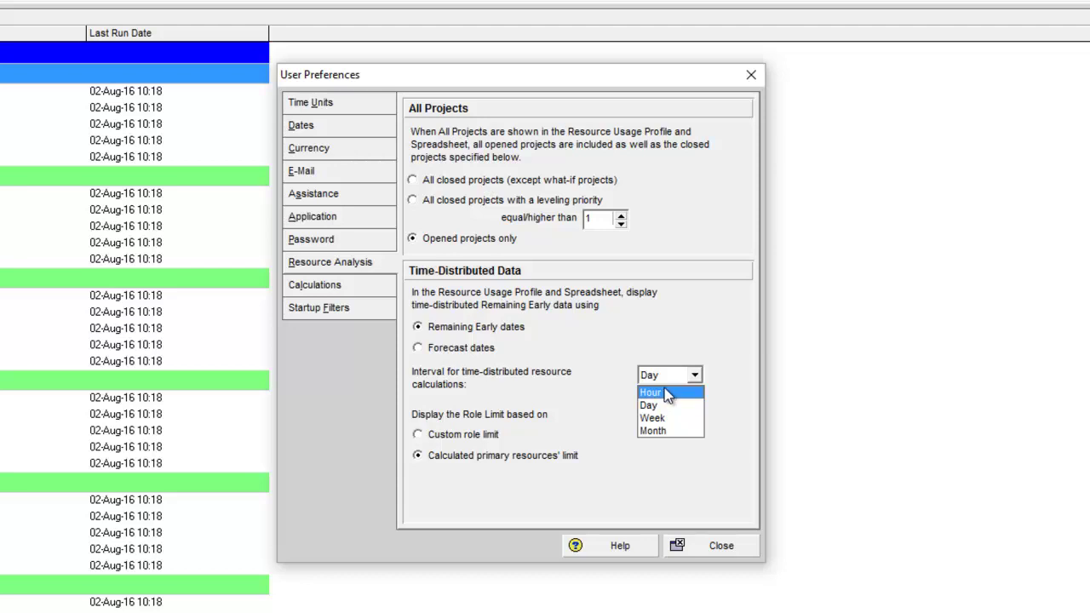
click(668, 393)
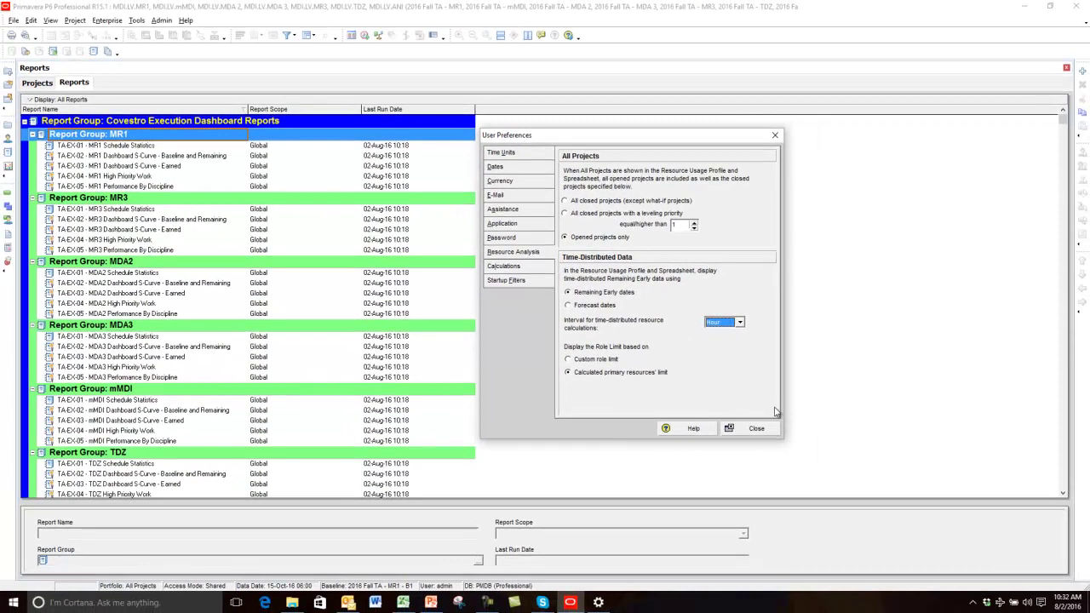
click(752, 441)
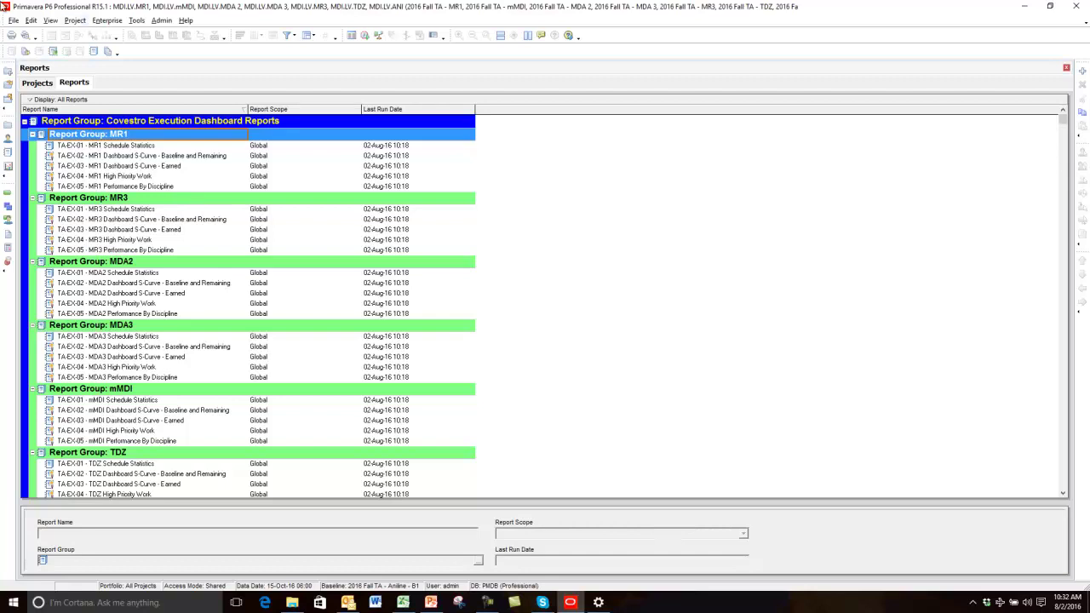
- Check the interval for time-distributed resource calculations in the Resource Analysis preferences
click(31, 22)
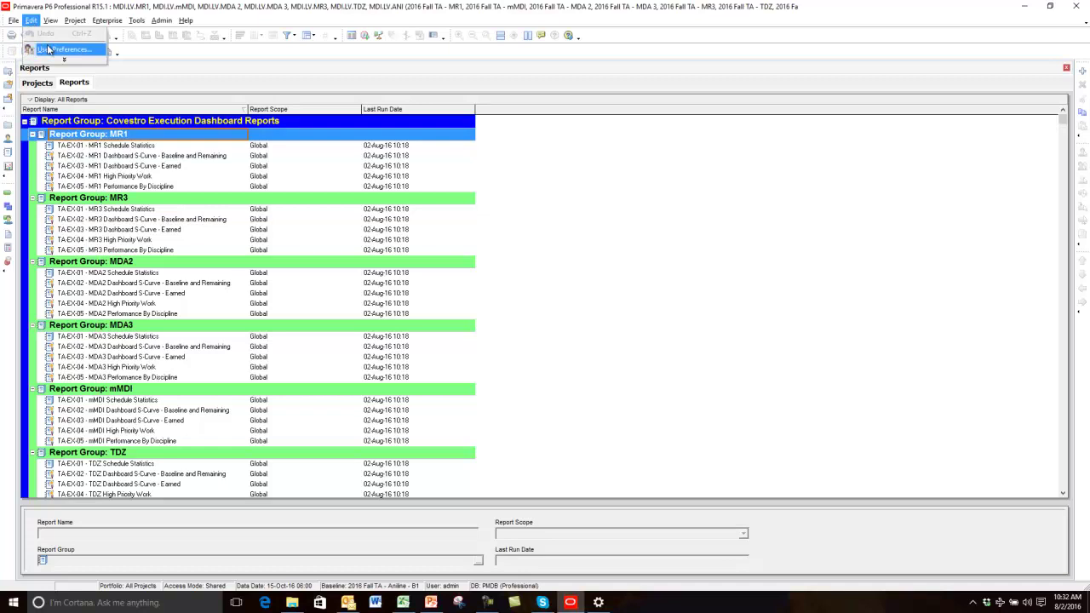
click(51, 49)
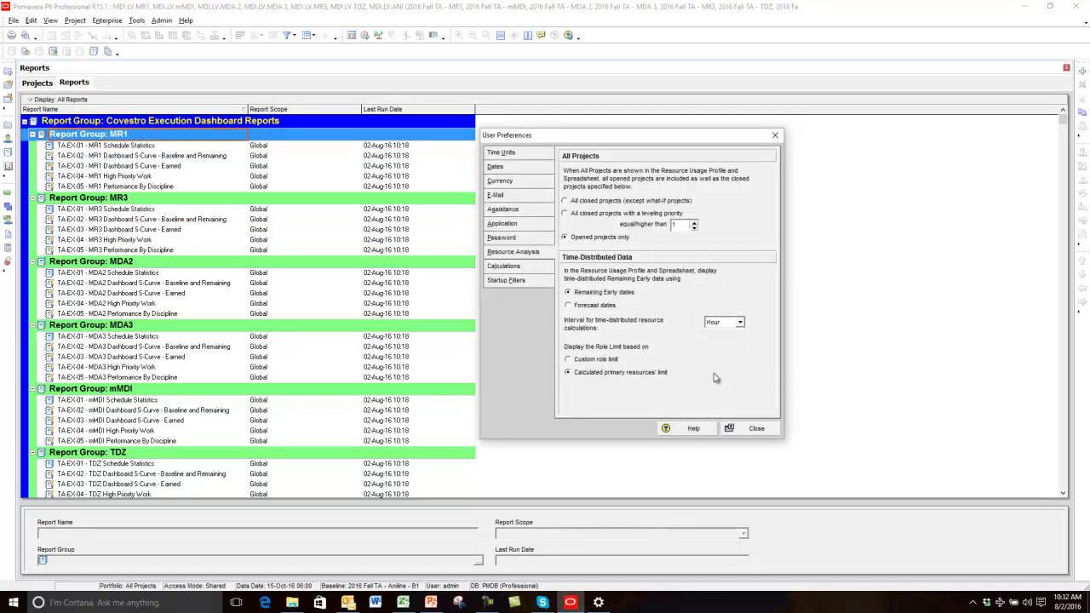
click(756, 430)
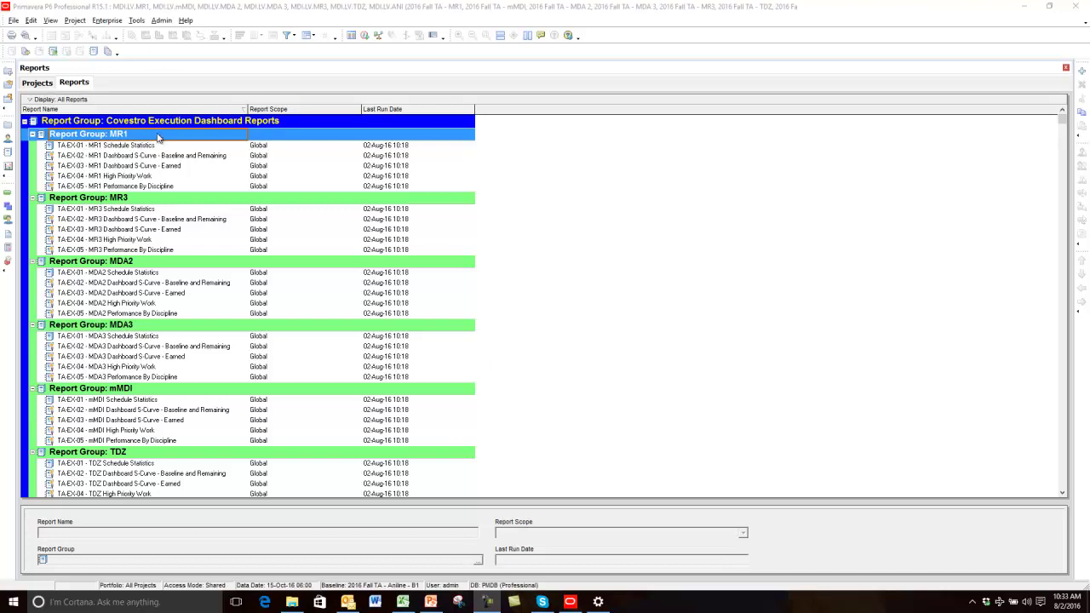
- Select the MR1 report group and start a batch run of the TA Mgmt Summary Report
click(122, 123)
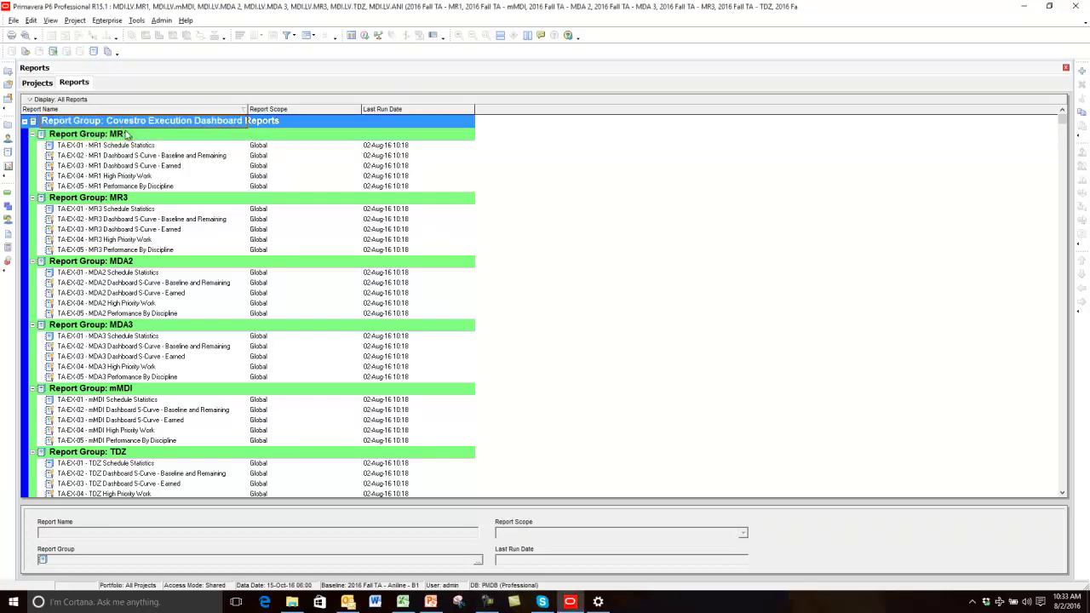
click(126, 137)
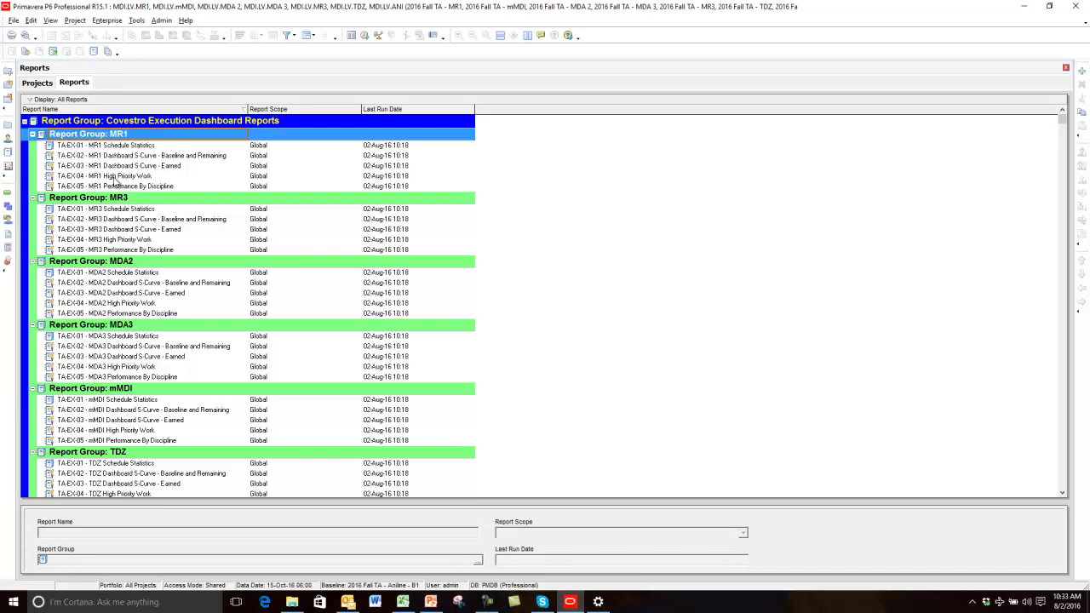
click(26, 53)
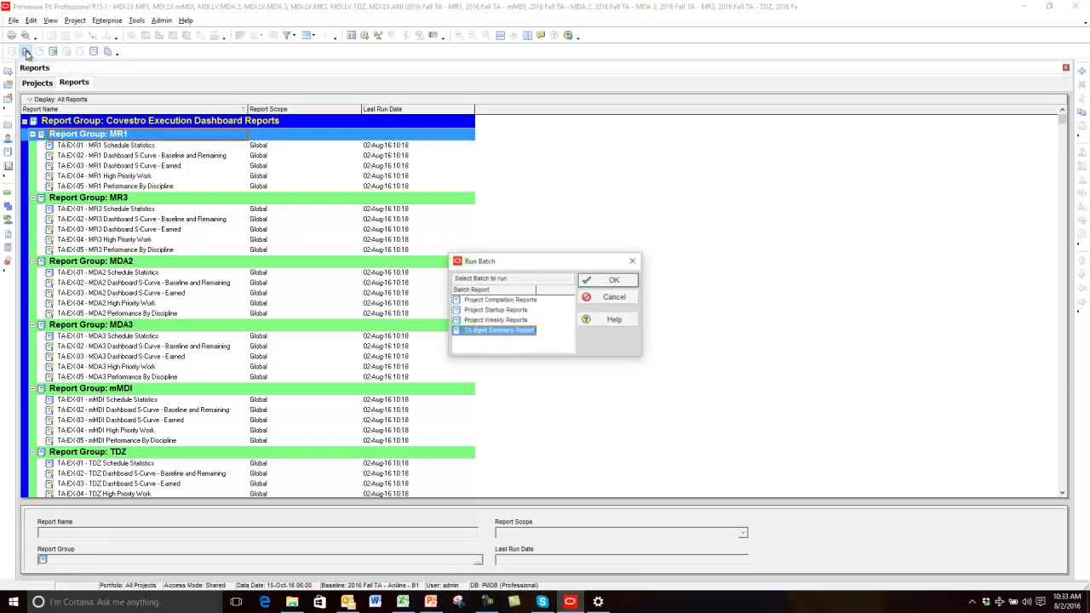
click(615, 281)
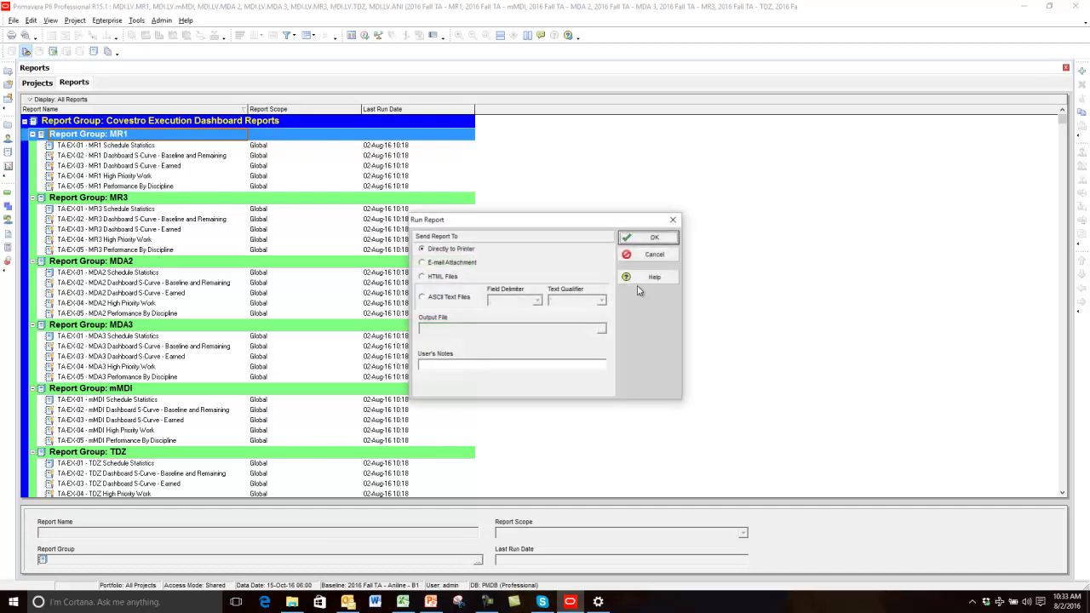
- Run the batch to ASCII text files using the TA Mgmt Summary Report Data output file, overwriting the existing CSV files
click(450, 297)
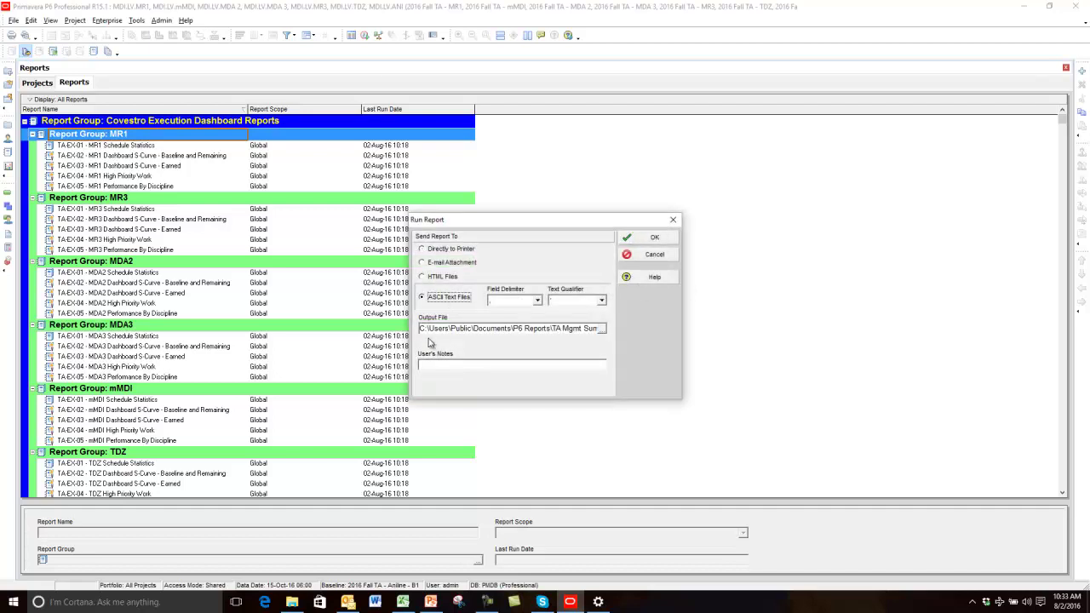
drag(421, 328, 664, 361)
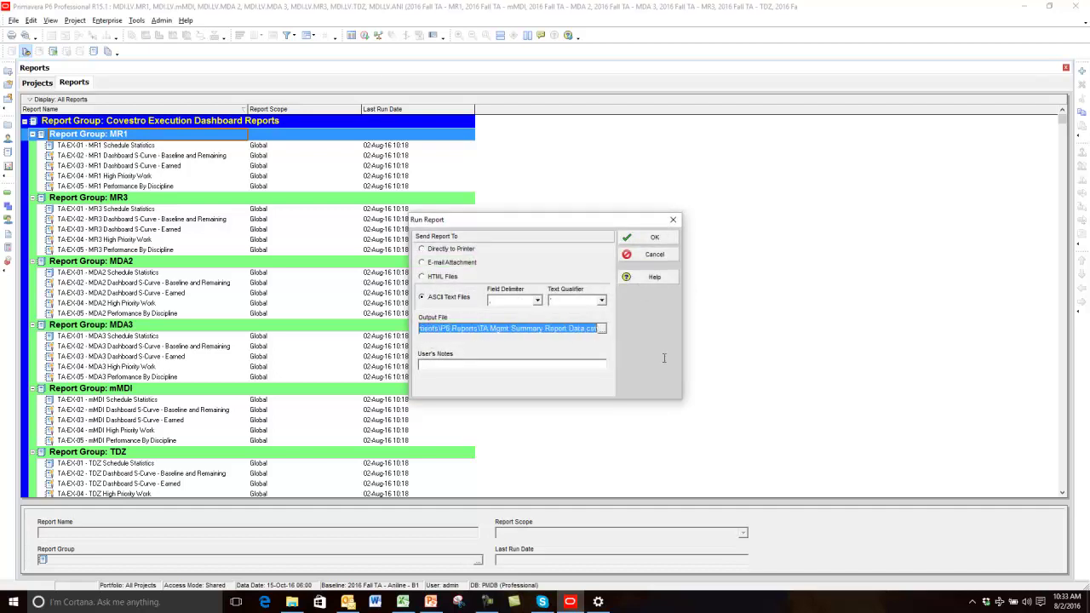
click(672, 240)
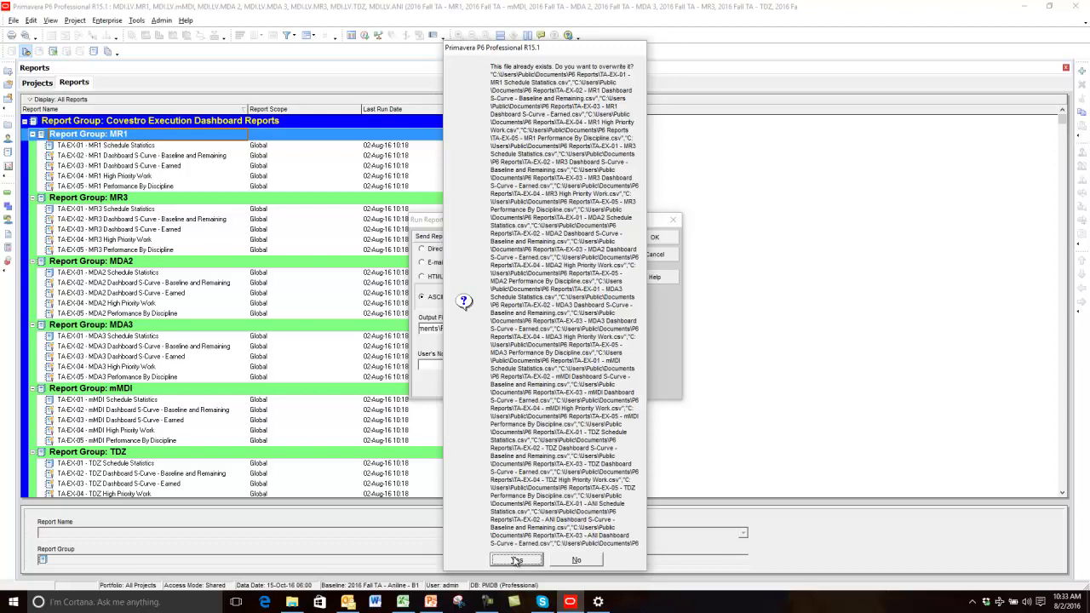
click(517, 561)
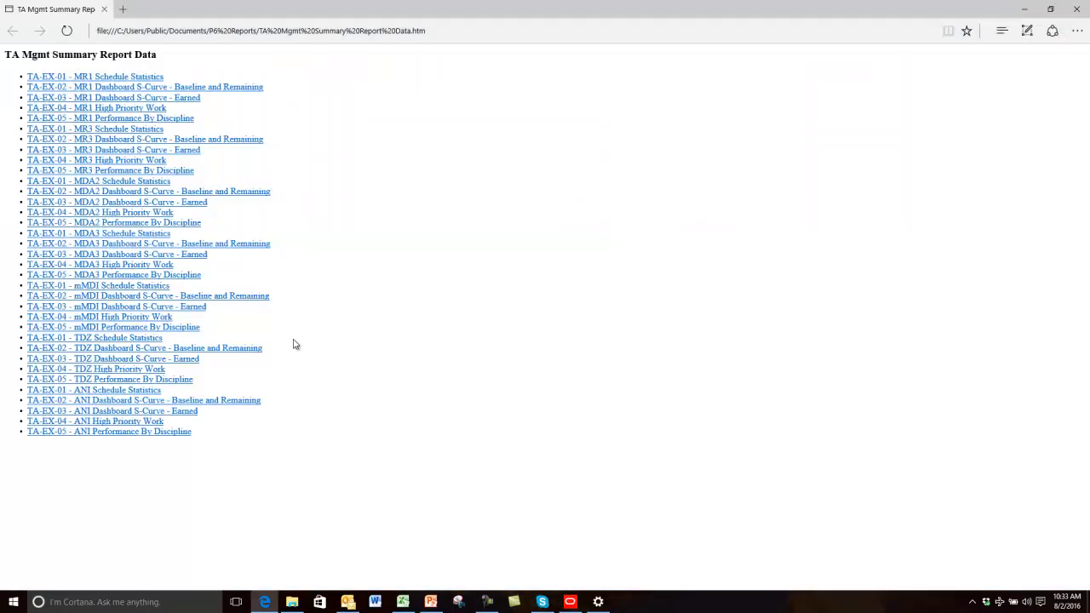
- Switch to the TAR Execution Dashboard - TEST workbook in Excel and run the P6_Data_Import macro
click(409, 603)
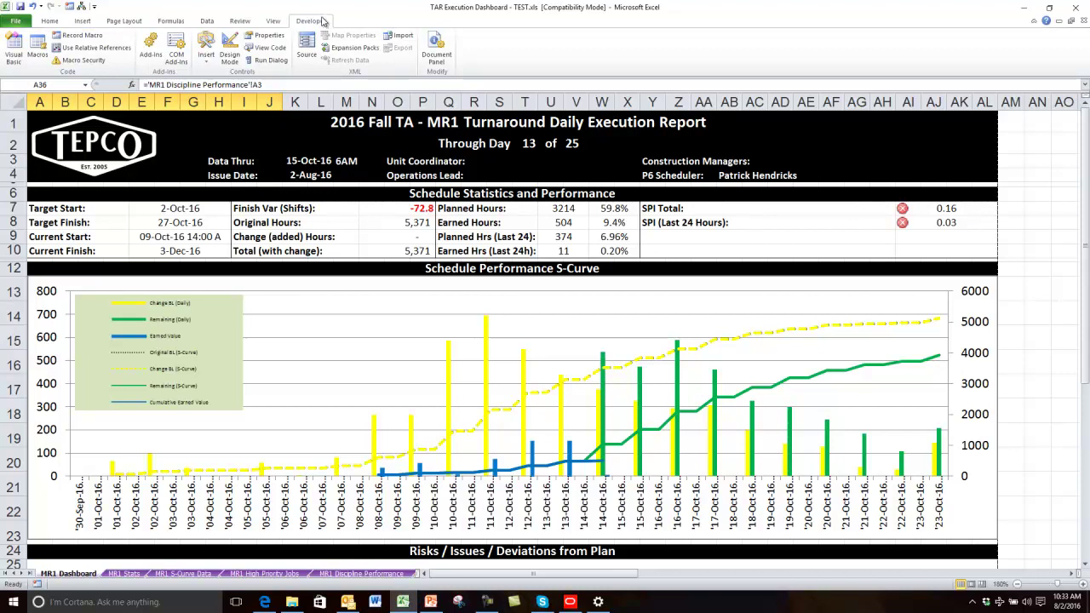
click(32, 56)
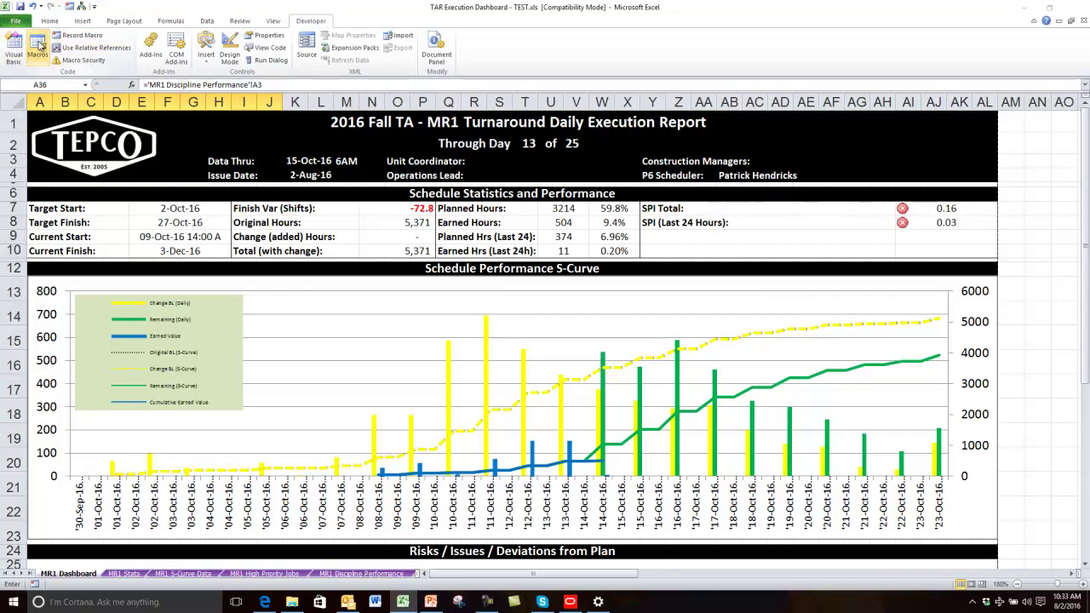
click(465, 162)
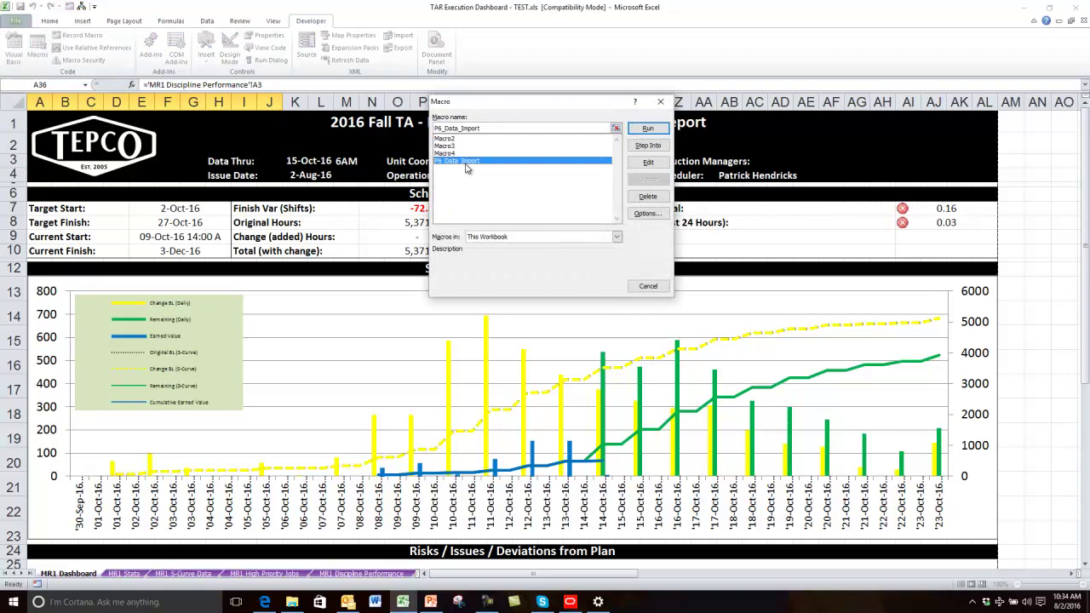
click(640, 128)
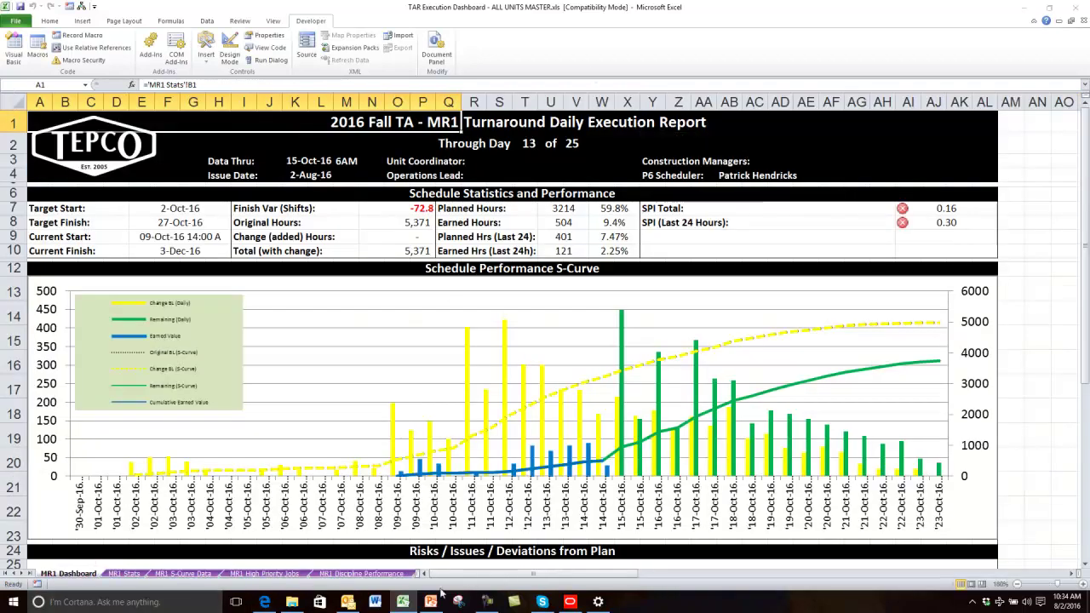
- Widen the sheet tab area in the ALL UNITS MASTER workbook and review the mMDI, MDA3, MDA2, ANI, TDZ and MR3 dashboards
drag(417, 573, 862, 600)
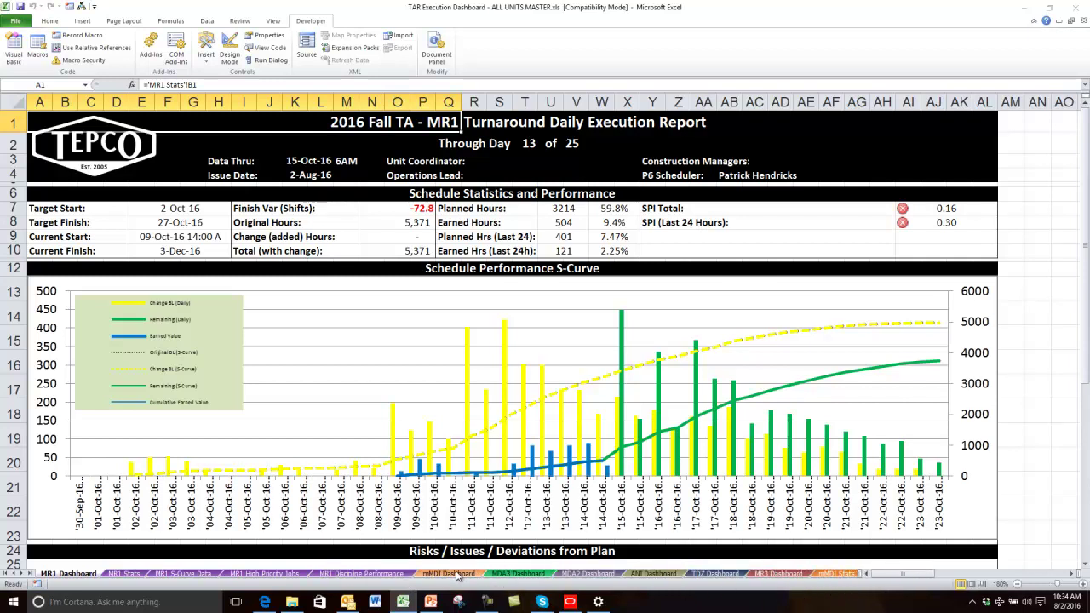
click(457, 575)
click(518, 574)
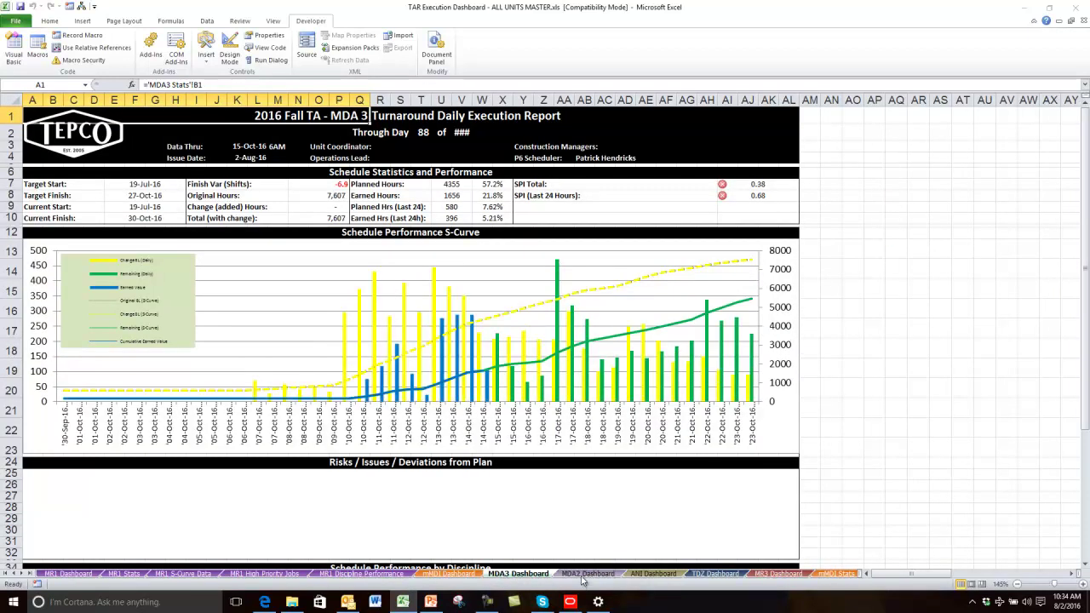
click(588, 574)
click(653, 574)
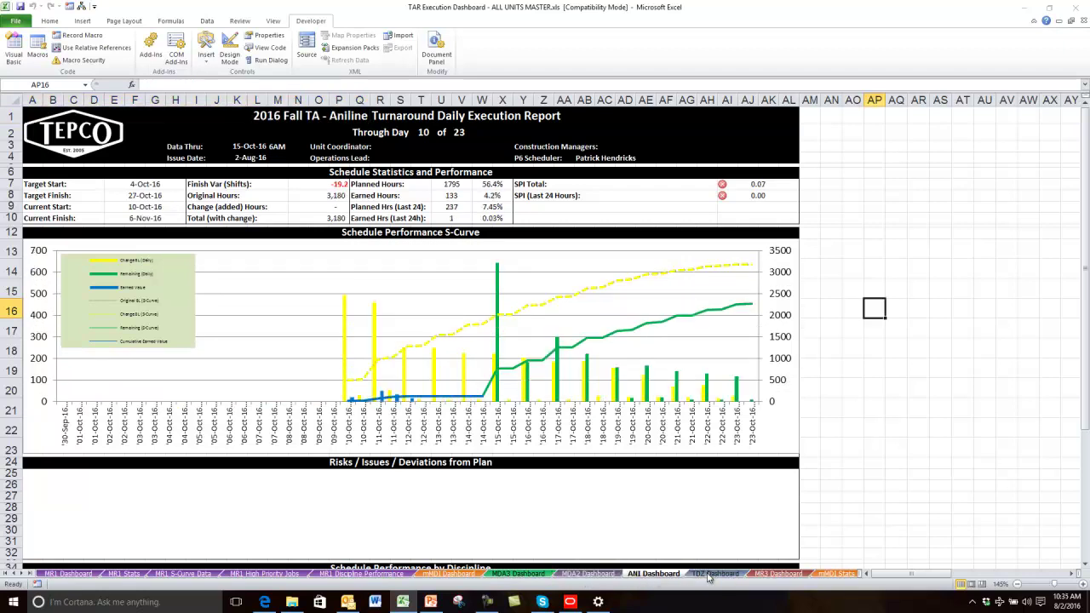
click(708, 575)
click(778, 574)
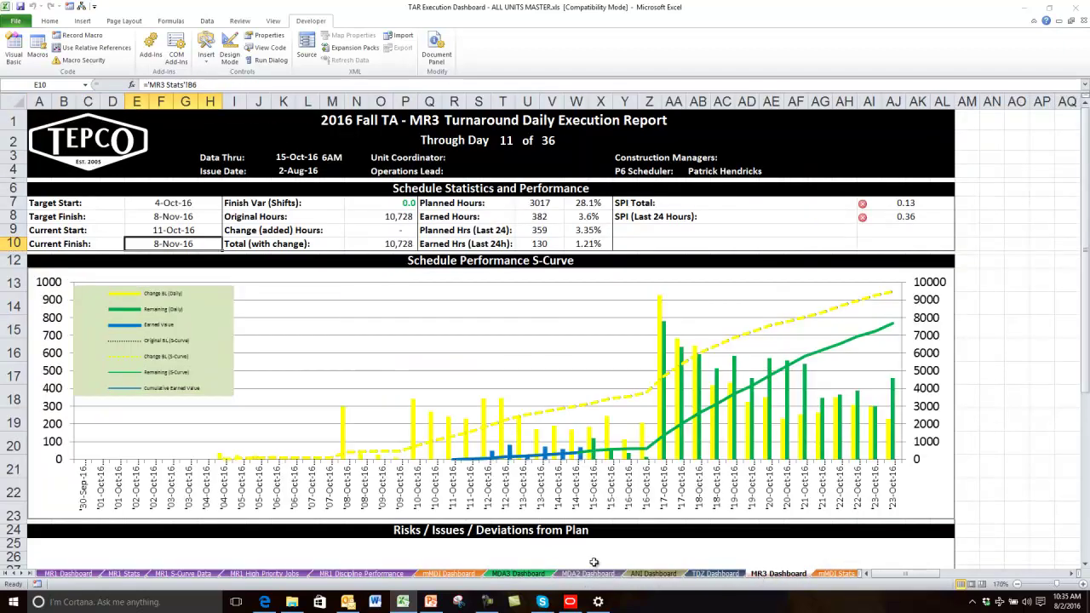
click(449, 575)
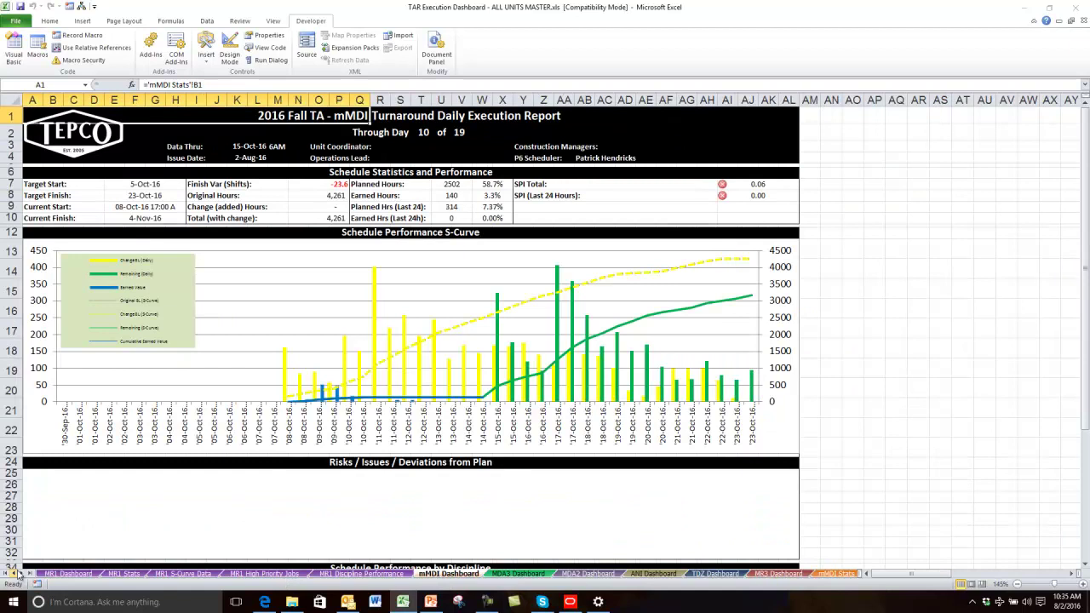
- Return to the MR1 Dashboard and examine its schedule performance S-curve and SPI figures
click(57, 574)
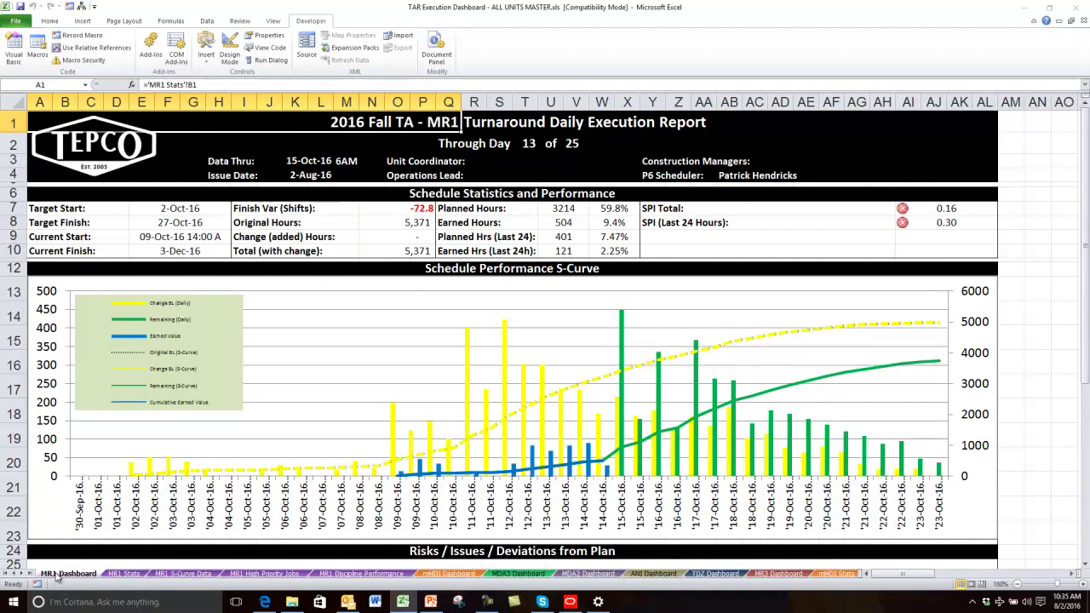
mouse_move(749, 339)
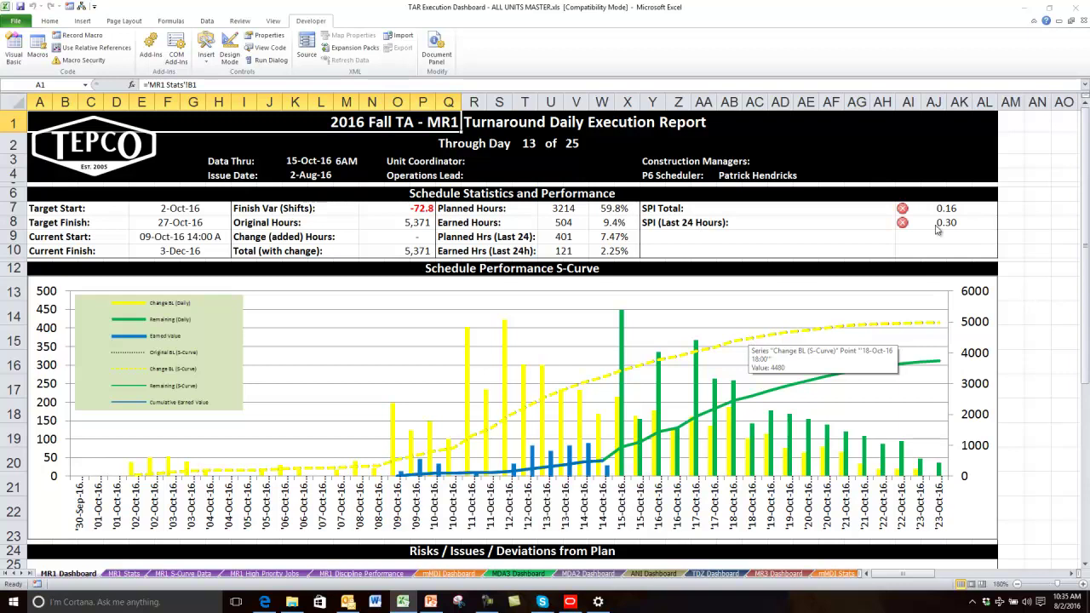
click(1010, 268)
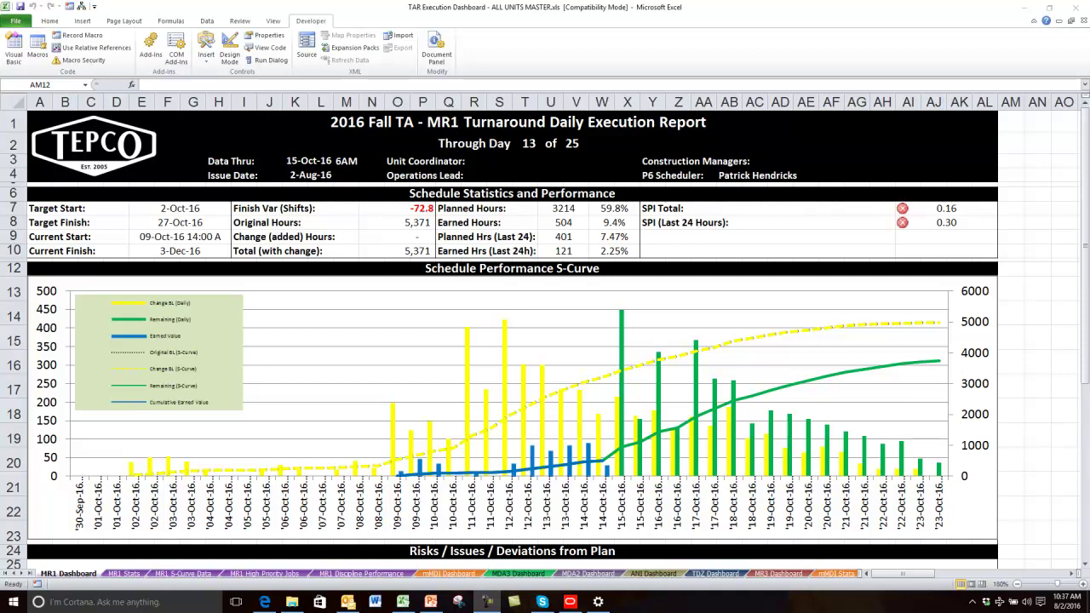
click(124, 187)
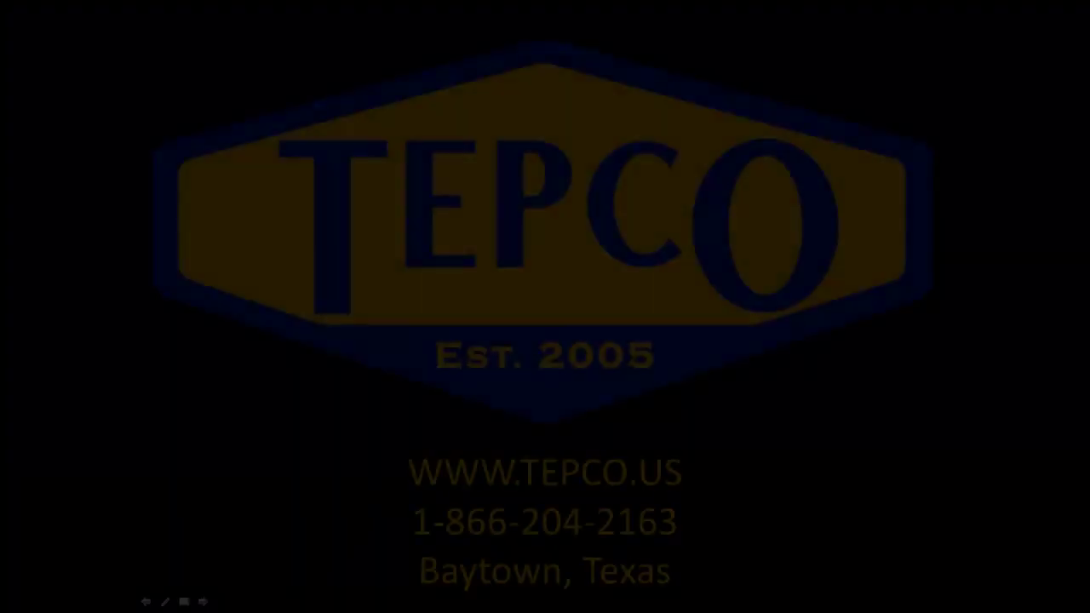